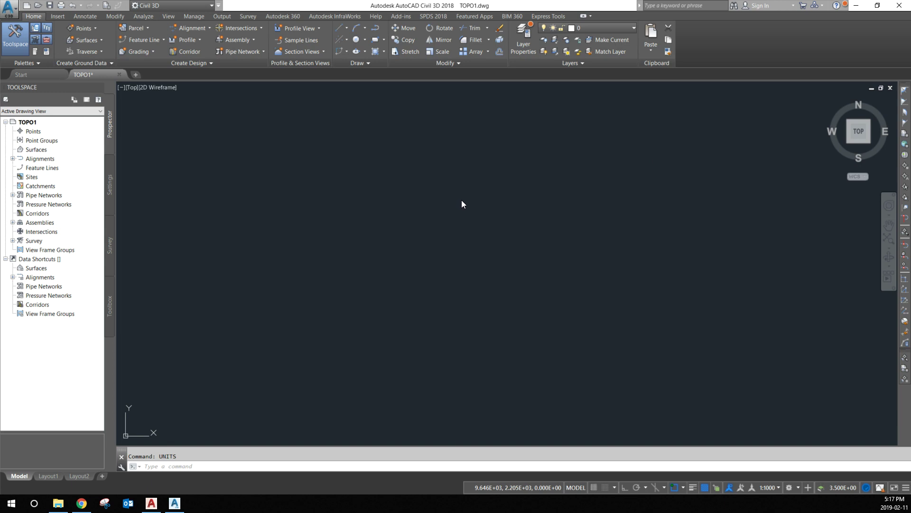
# Switch to the TOPO 1 point file in Excel and examine its BASE row and the data columns A to E.
pyautogui.click(139, 466)
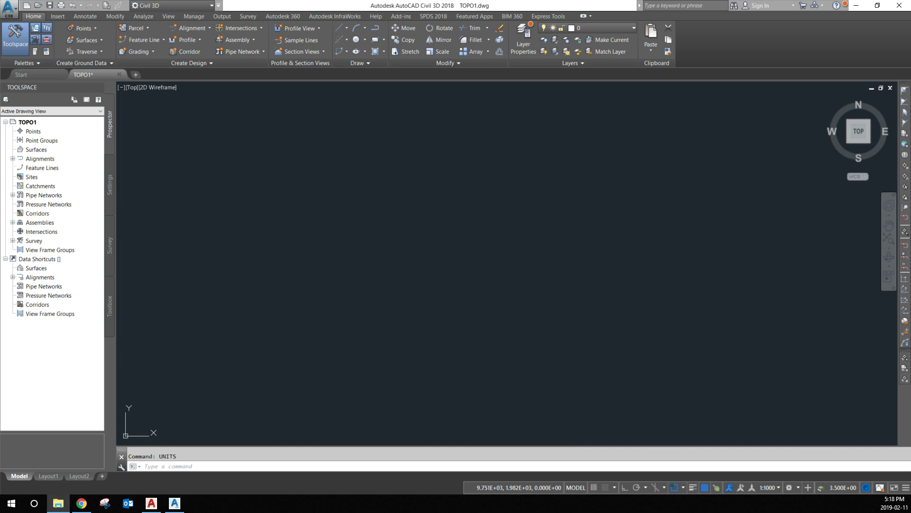
pyautogui.moveTo(910, 83); pyautogui.dragTo(439, 127)
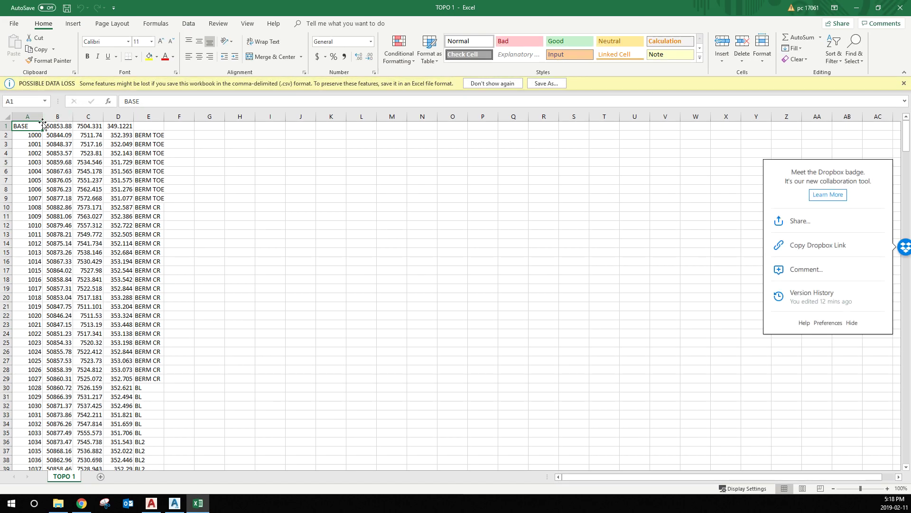
pyautogui.click(4, 127)
pyautogui.click(51, 172)
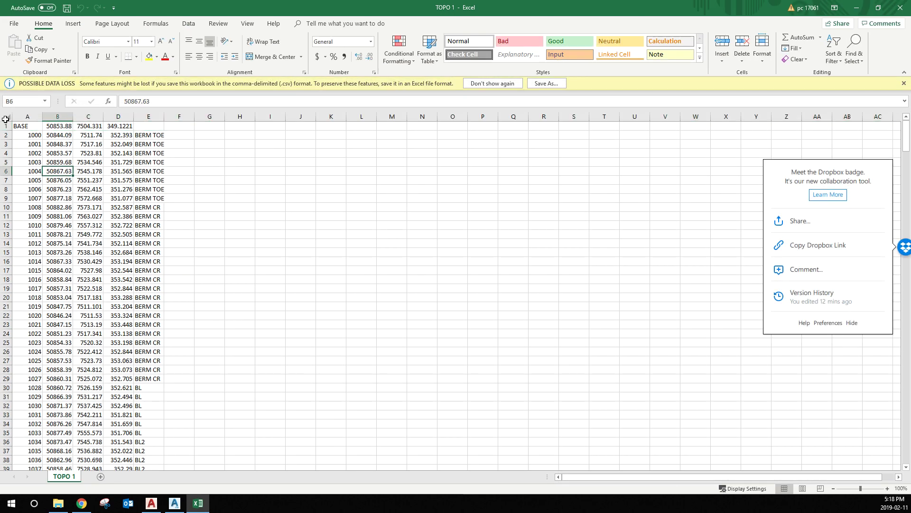
pyautogui.click(6, 118)
pyautogui.click(6, 125)
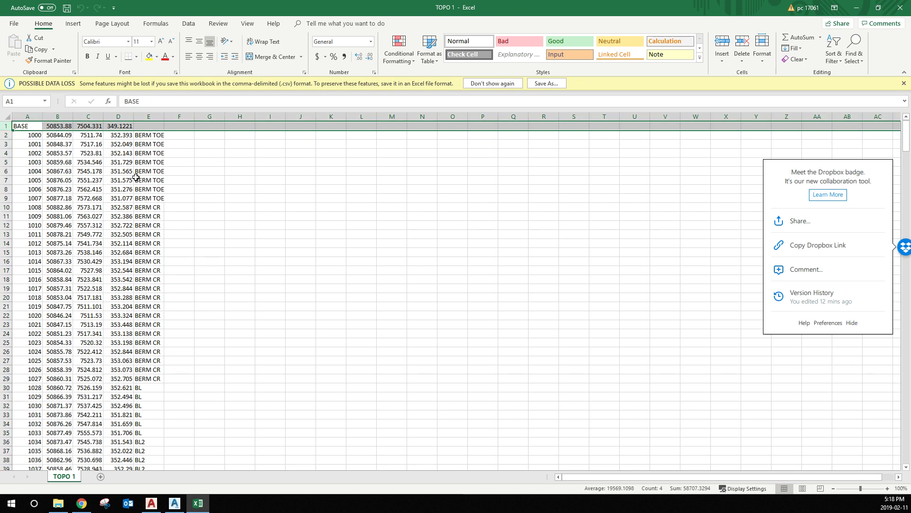
pyautogui.click(27, 117)
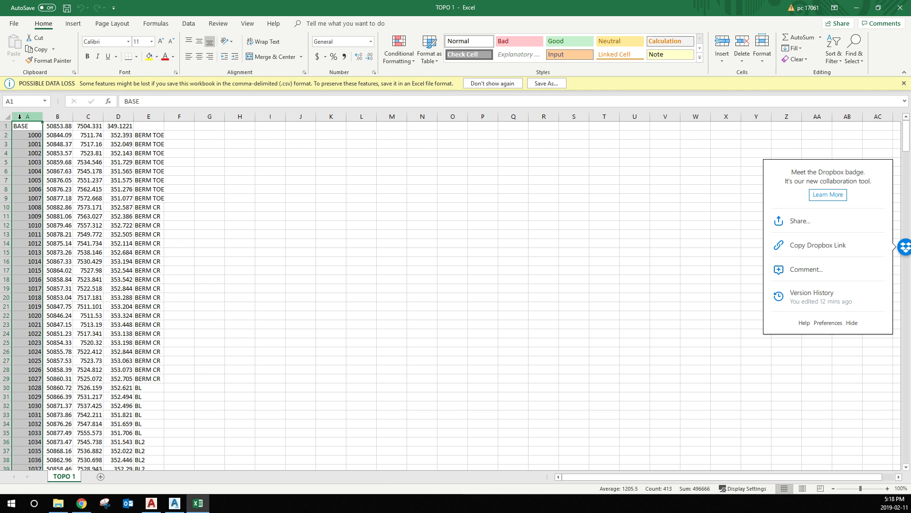
pyautogui.click(170, 214)
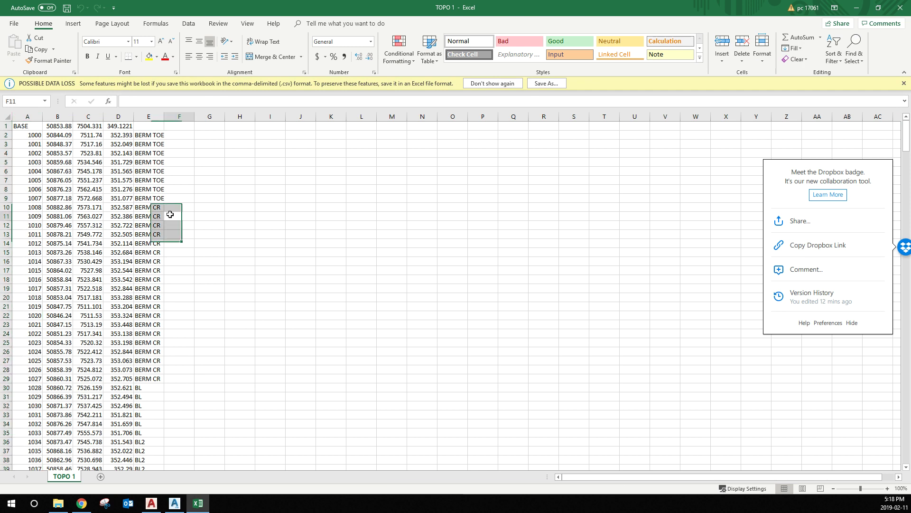
pyautogui.click(7, 125)
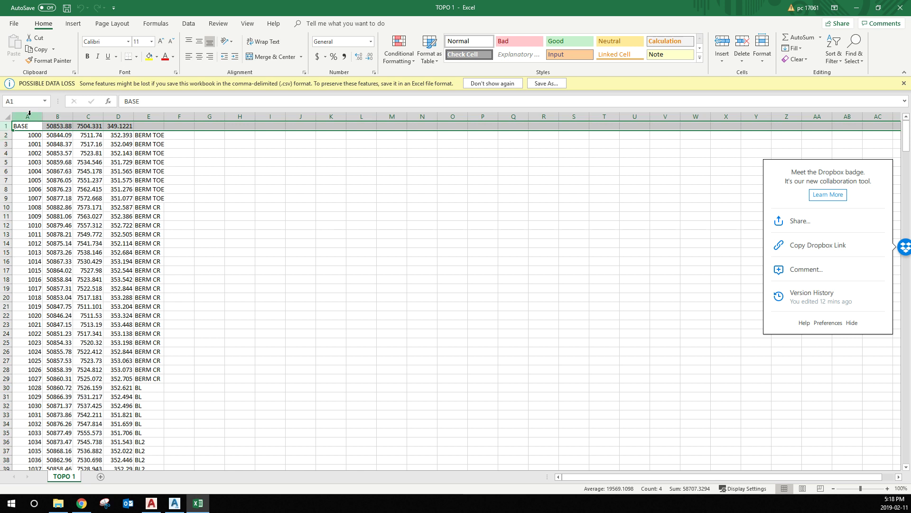
pyautogui.click(29, 114)
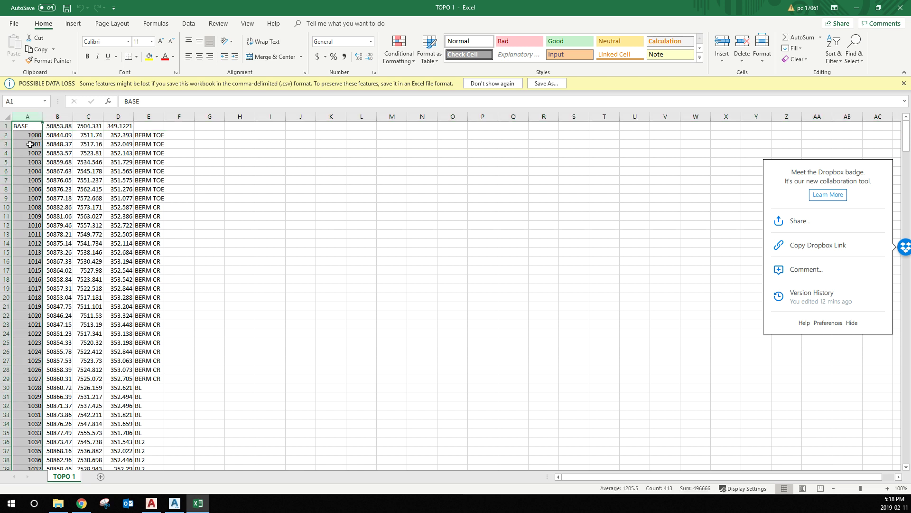
pyautogui.click(55, 115)
pyautogui.click(98, 114)
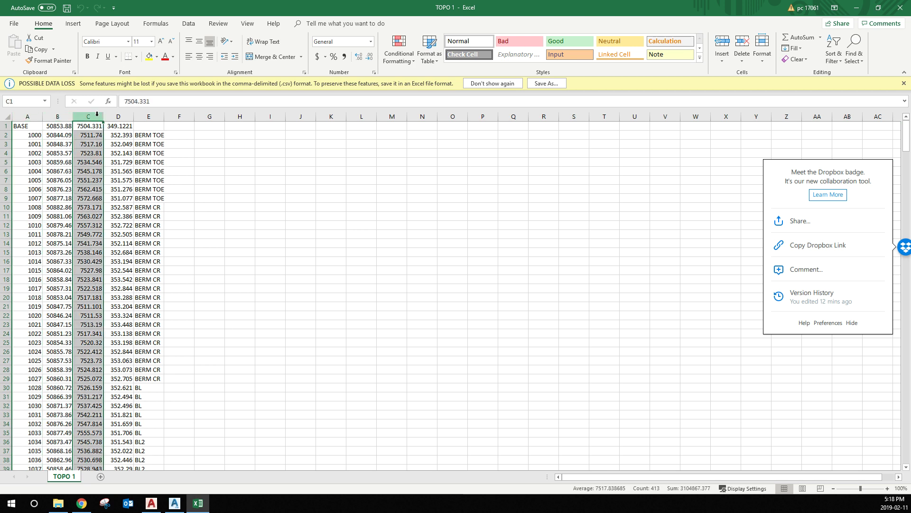
pyautogui.click(118, 115)
pyautogui.click(149, 115)
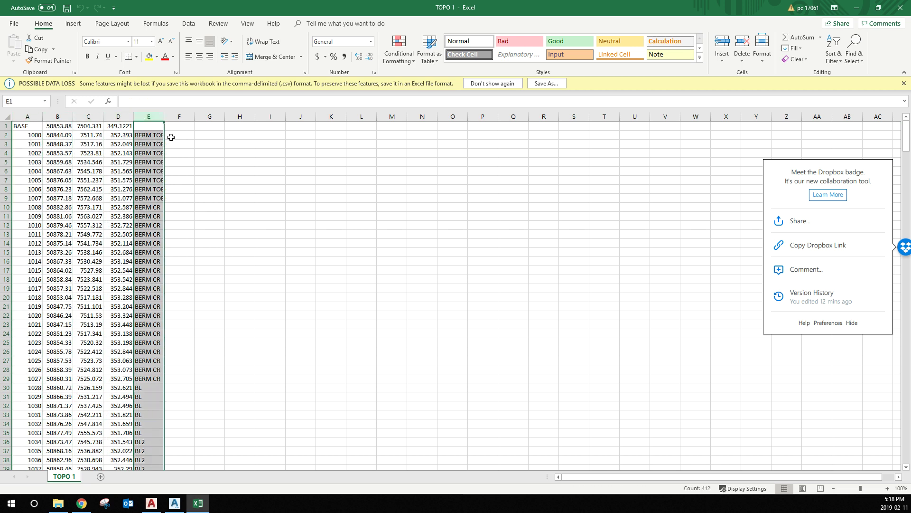
pyautogui.click(15, 127)
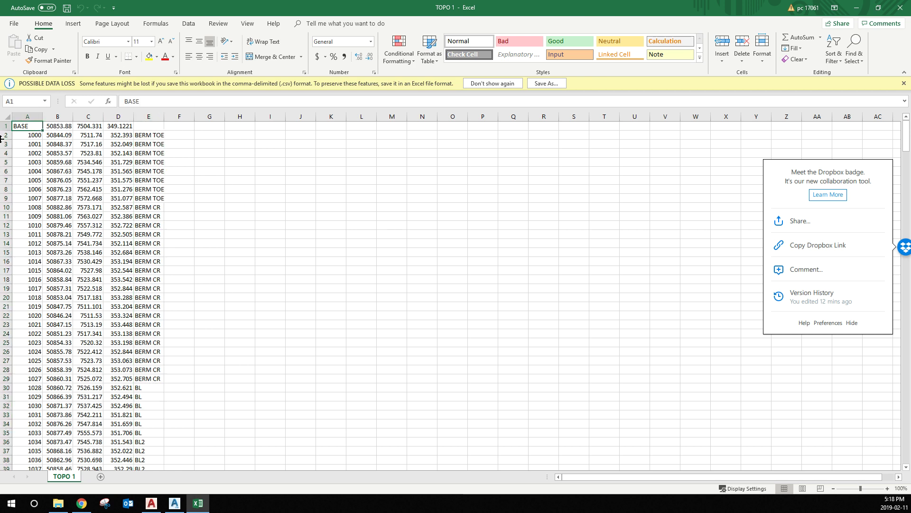
# Delete the BASE row at row 1 of the point file.
pyautogui.click(6, 125)
pyautogui.rightClick(6, 125)
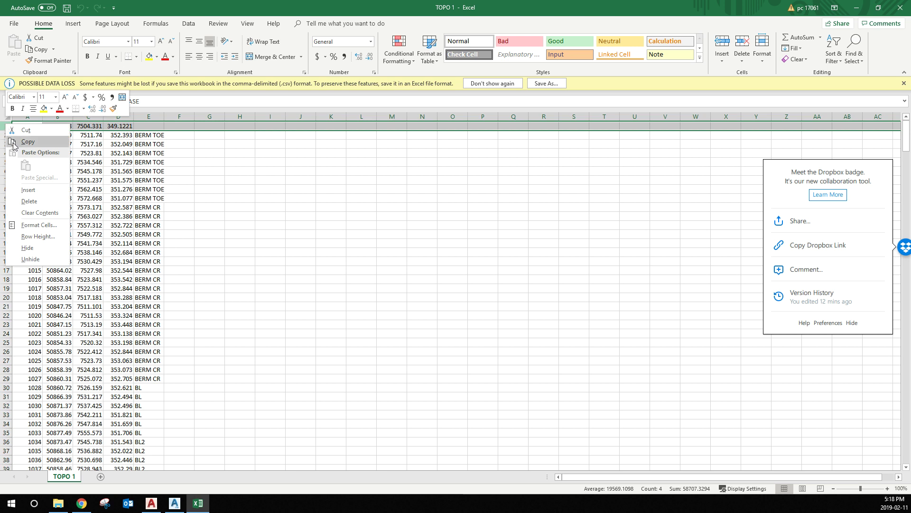
pyautogui.click(38, 202)
pyautogui.click(156, 180)
# Look through all remaining point rows down to the end of the list, checking for blank rows or irregular entries.
pyautogui.scroll(-5, 155, 184)
pyautogui.scroll(3, 155, 194)
pyautogui.rightClick(155, 215)
pyautogui.scroll(2, 152, 213)
pyautogui.click(60, 254)
pyautogui.click(61, 261)
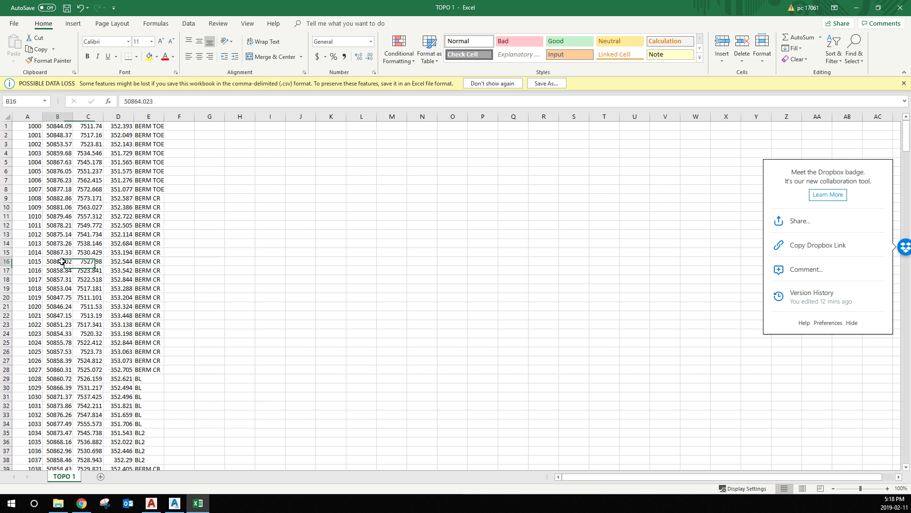
pyautogui.scroll(-9, 62, 280)
pyautogui.scroll(-20, 62, 280)
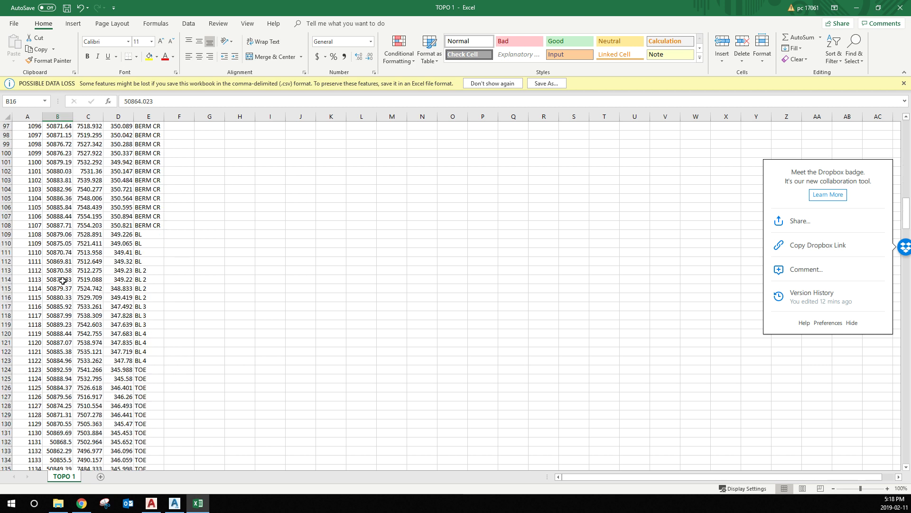
pyautogui.scroll(-20, 63, 282)
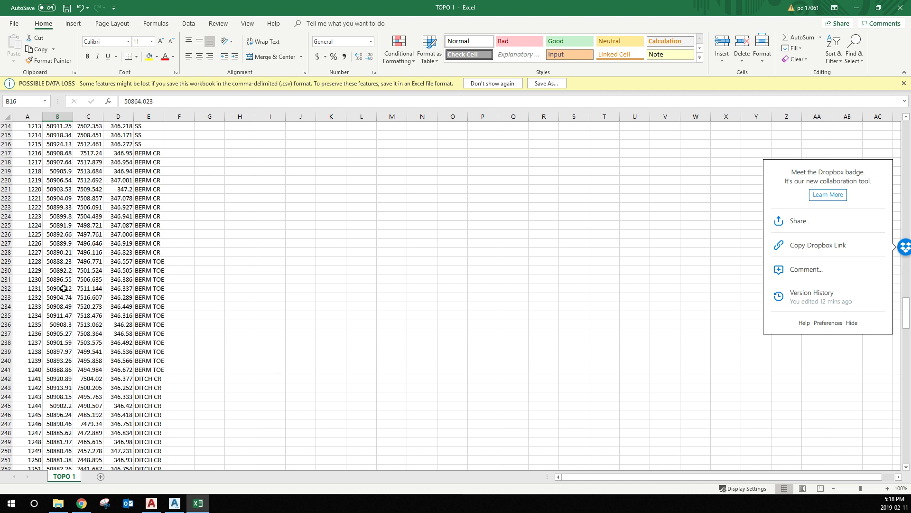
pyautogui.scroll(20, 46, 325)
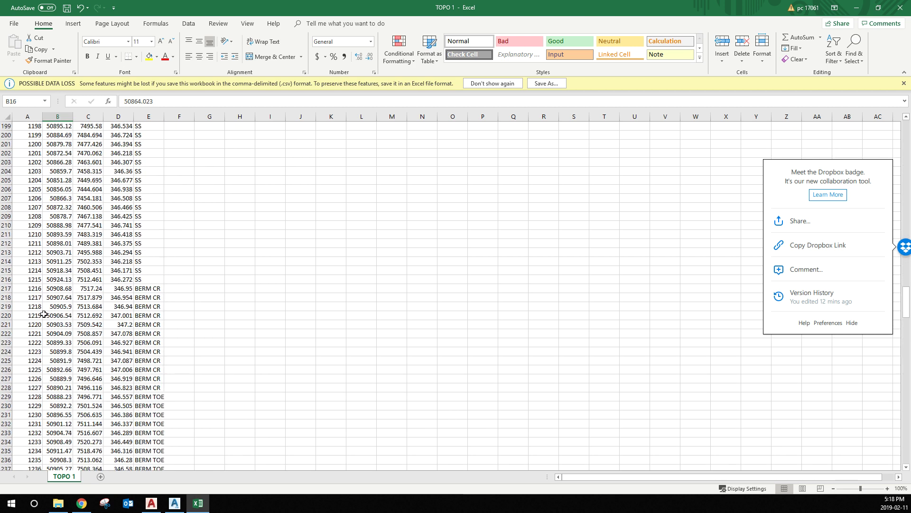
pyautogui.scroll(20, 44, 314)
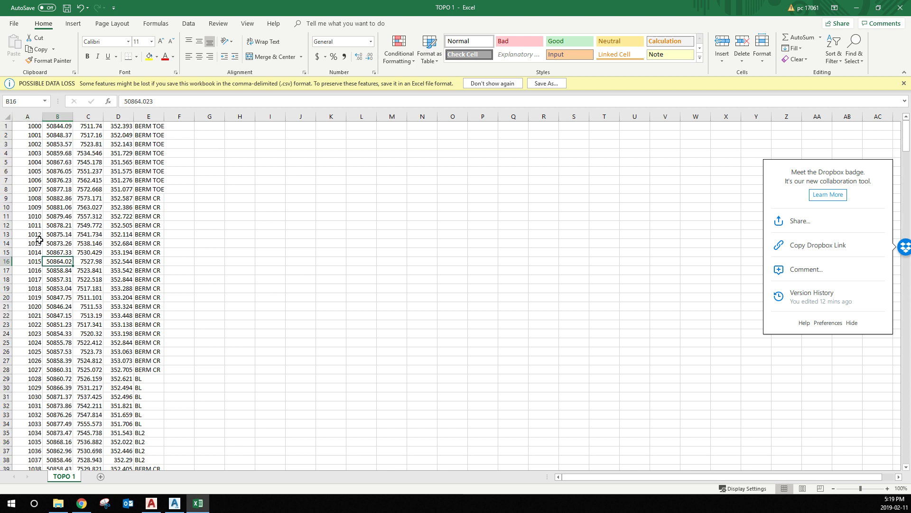
pyautogui.scroll(-6, 40, 237)
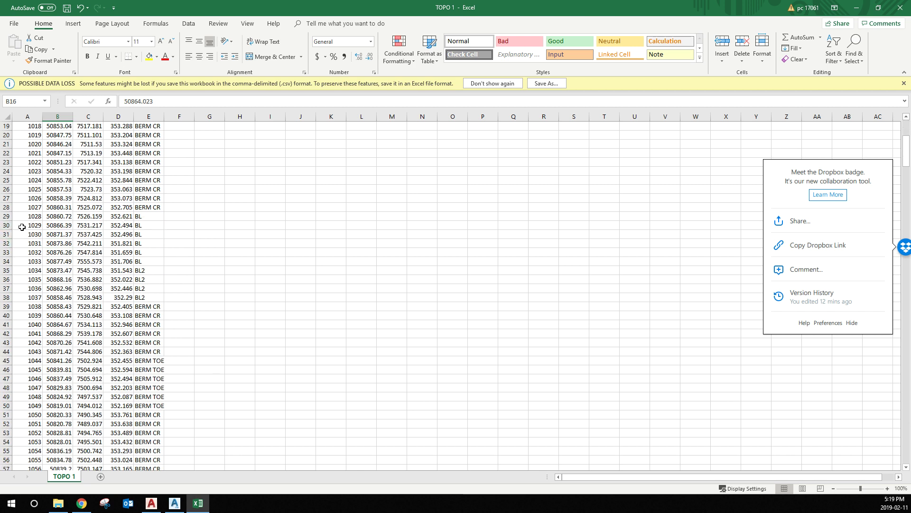
pyautogui.scroll(-20, 76, 220)
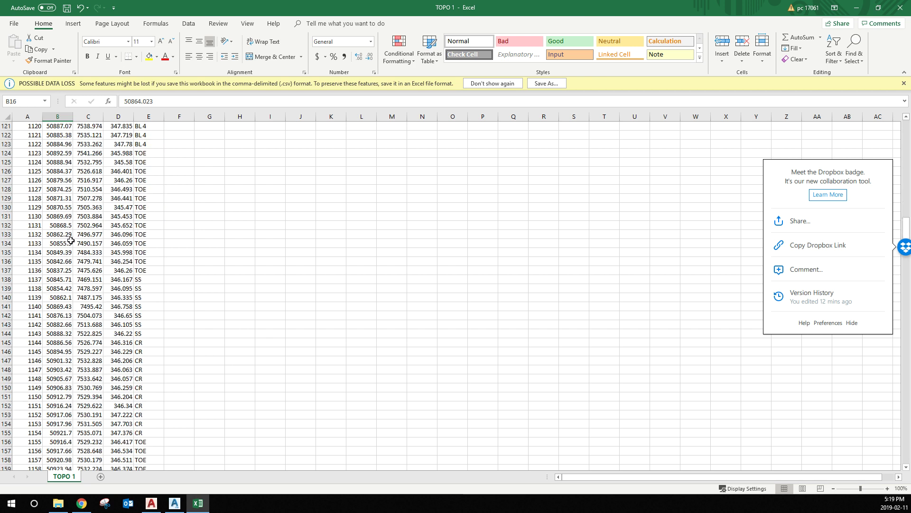
pyautogui.scroll(-20, 76, 246)
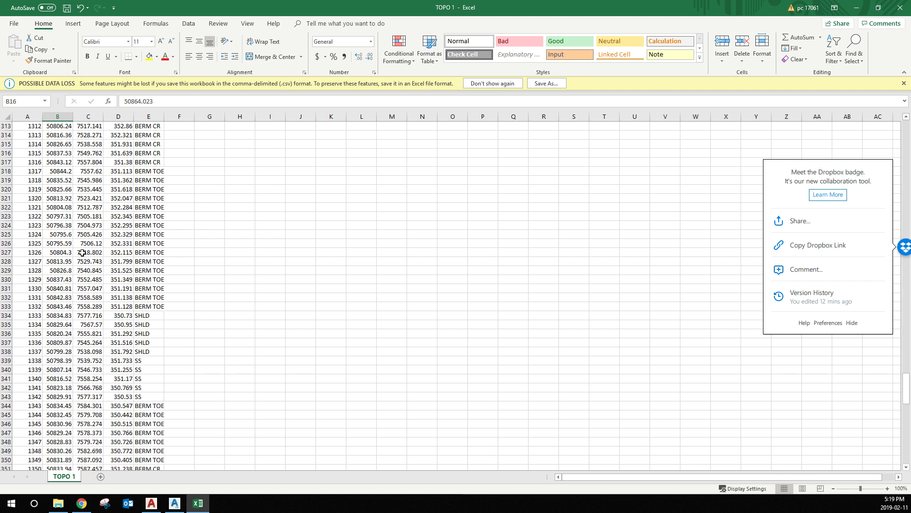
pyautogui.scroll(-20, 82, 246)
pyautogui.scroll(17, 83, 266)
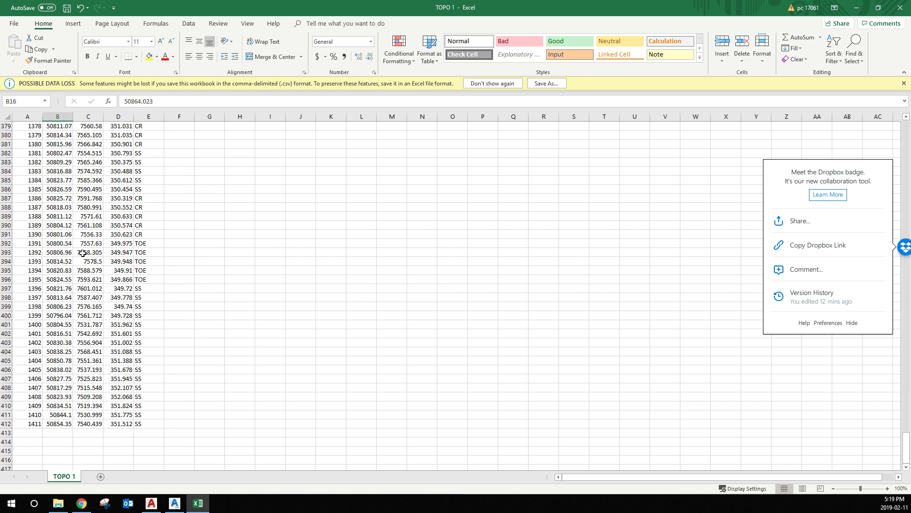
pyautogui.rightClick(4, 252)
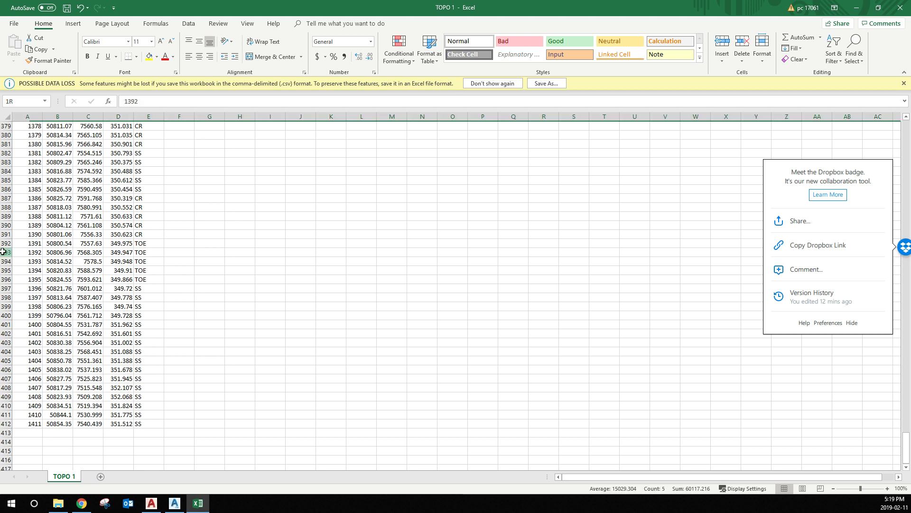
pyautogui.click(27, 329)
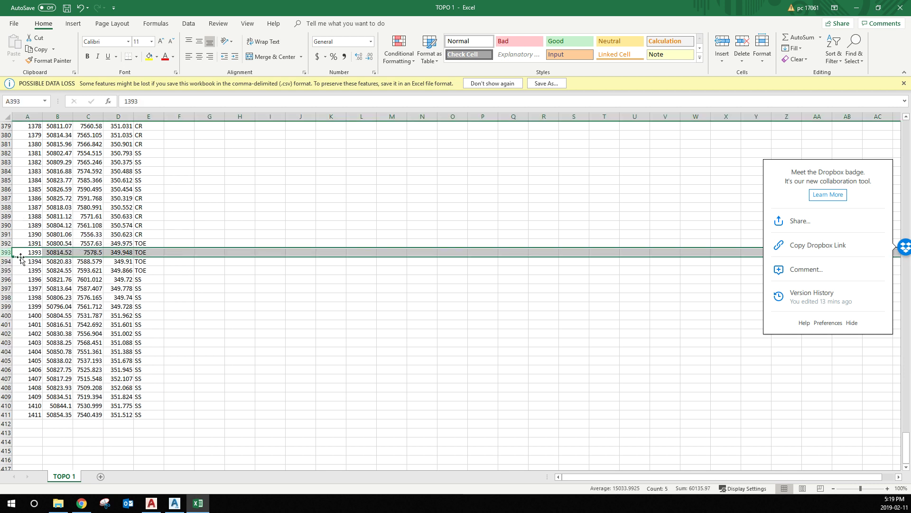
pyautogui.click(80, 8)
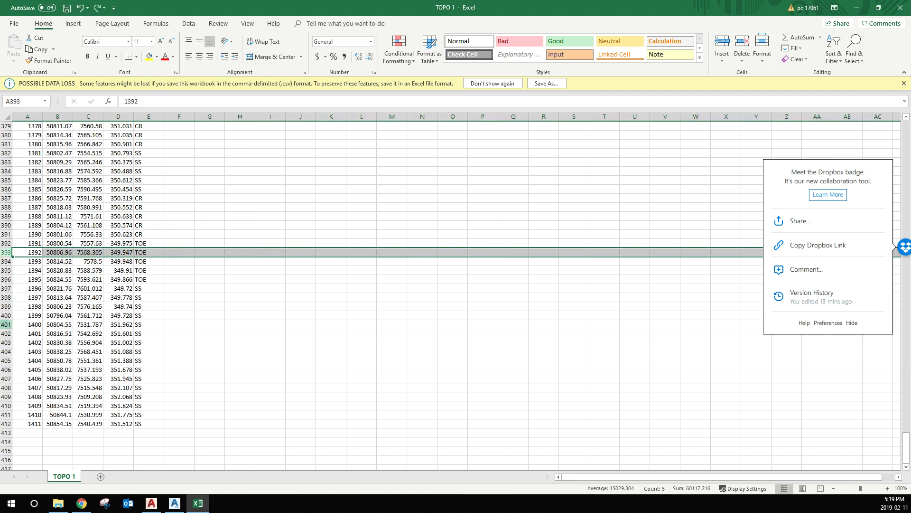
# Insert a blank row above point 1392 and highlight the point rows before and after the gap.
pyautogui.rightClick(5, 252)
pyautogui.click(27, 319)
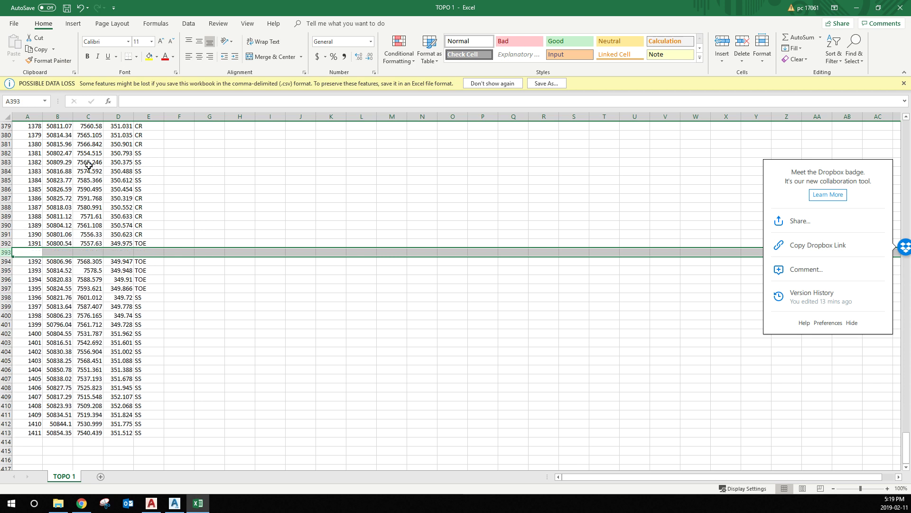
pyautogui.click(179, 207)
pyautogui.moveTo(142, 243); pyautogui.dragTo(29, 225)
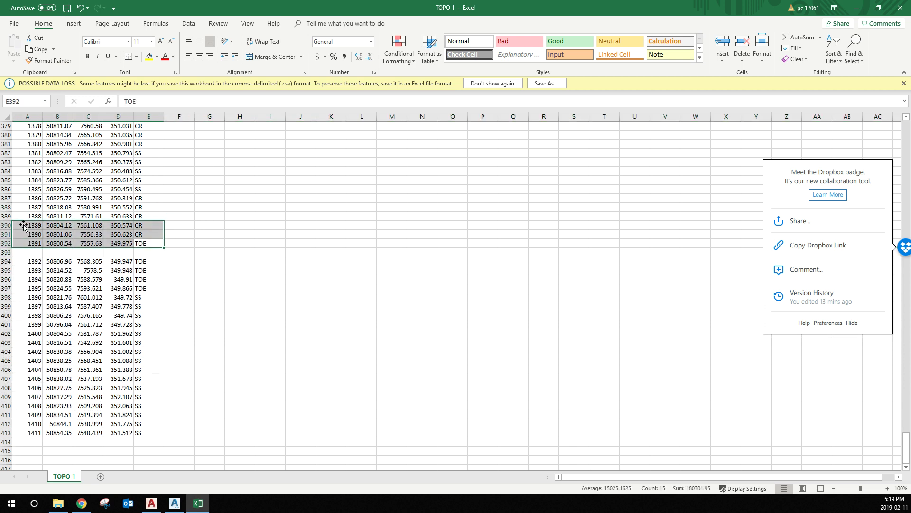
pyautogui.moveTo(28, 262); pyautogui.dragTo(155, 433)
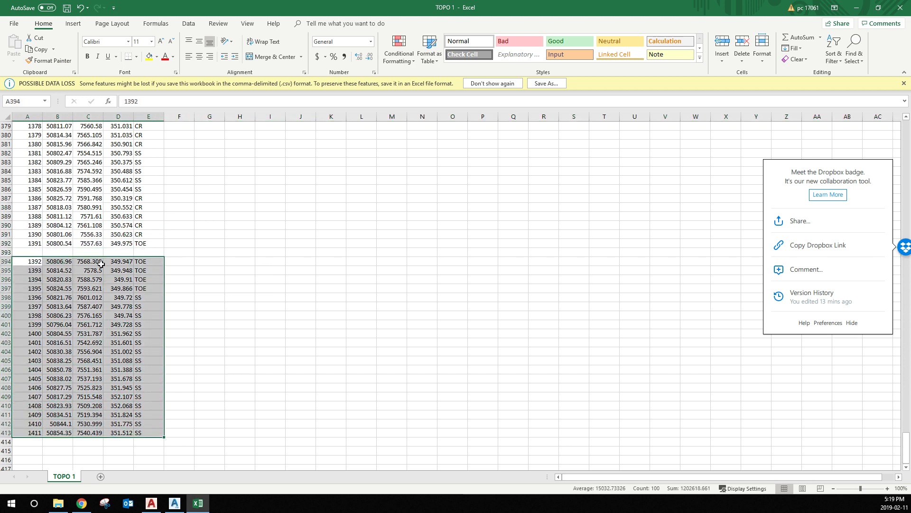
pyautogui.click(111, 244)
# Delete the blank row 393 from the point list.
pyautogui.click(8, 252)
pyautogui.rightClick(9, 252)
pyautogui.click(26, 331)
pyautogui.click(266, 297)
# Close the spreadsheet, saving it as TOPO 1 in CSV (Comma delimited) format over the existing file, and return to Civil 3D.
pyautogui.click(900, 7)
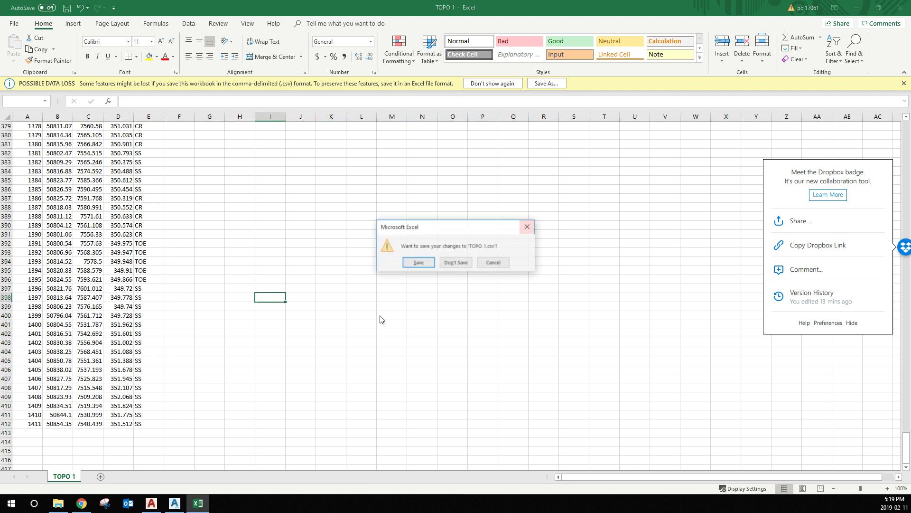
pyautogui.click(423, 263)
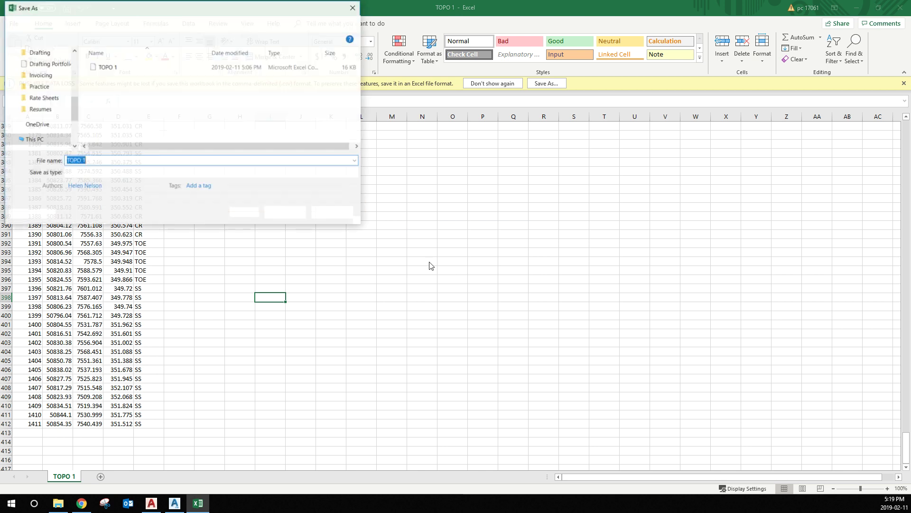
pyautogui.click(285, 213)
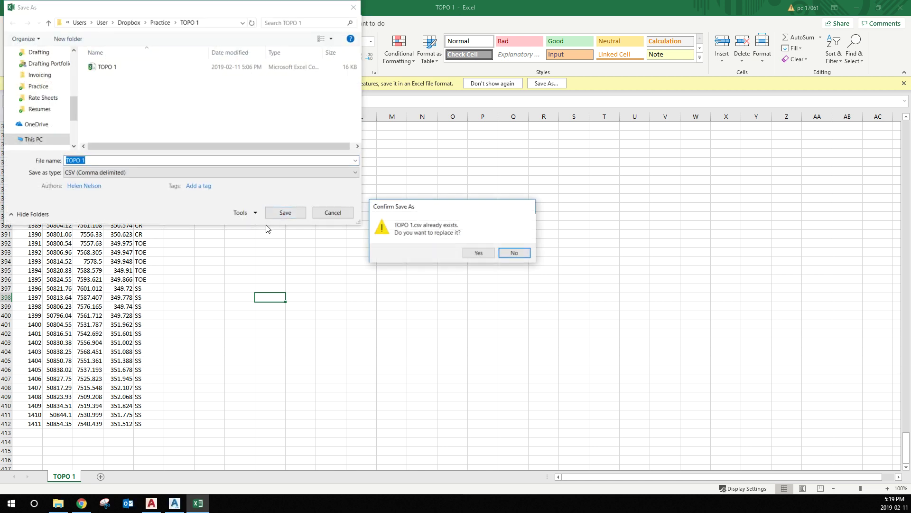
pyautogui.click(482, 256)
pyautogui.moveTo(606, 123); pyautogui.dragTo(910, 90)
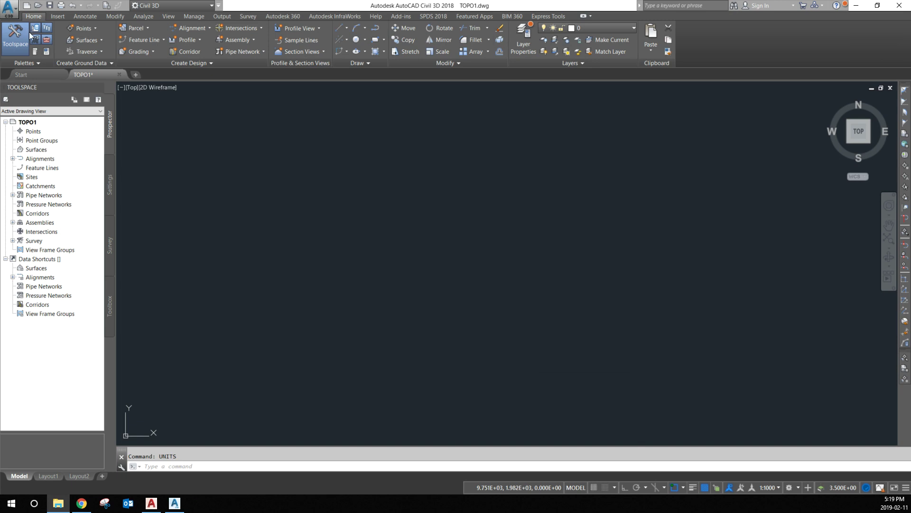
# Open the point creation tools, reposition their toolbar, and start the Import Points command.
pyautogui.click(84, 29)
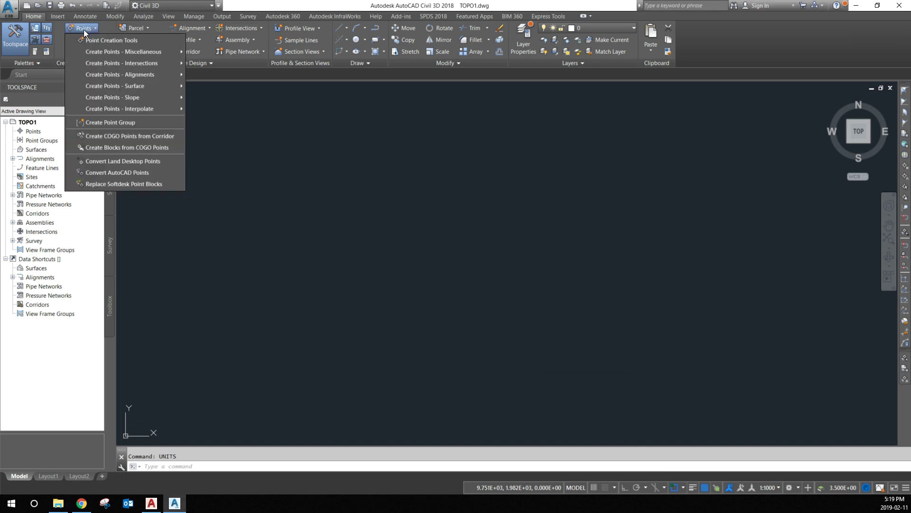
pyautogui.click(92, 41)
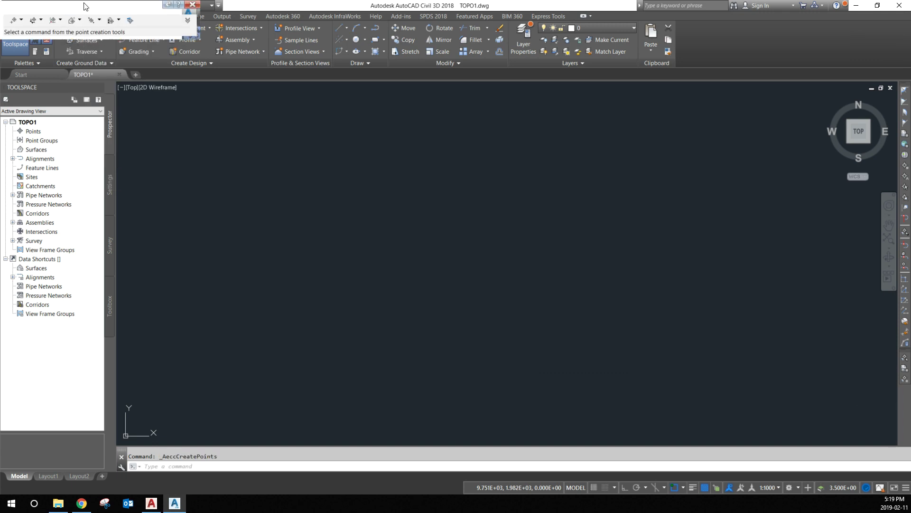
pyautogui.moveTo(84, 8); pyautogui.dragTo(232, 15)
pyautogui.click(278, 31)
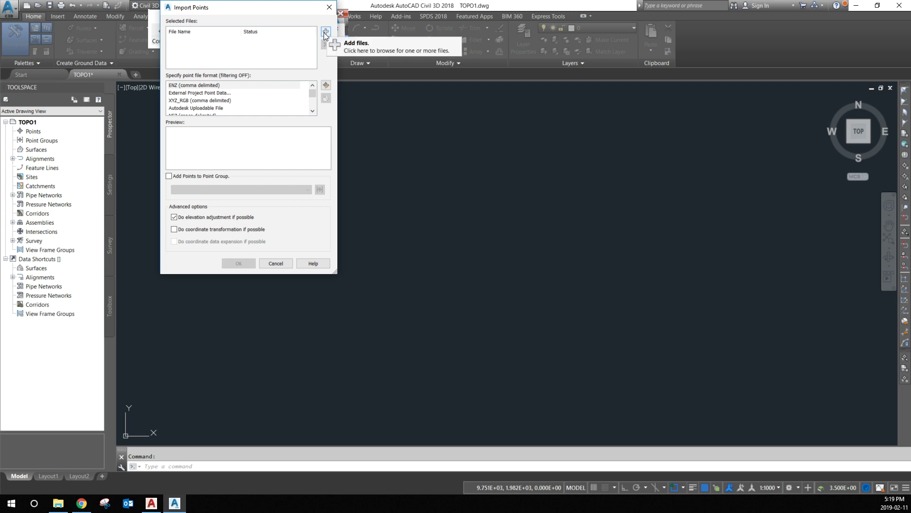
# Browse for a source file to add, going to the TOPO 1 folder within the Practice folder on Dropbox.
pyautogui.click(326, 33)
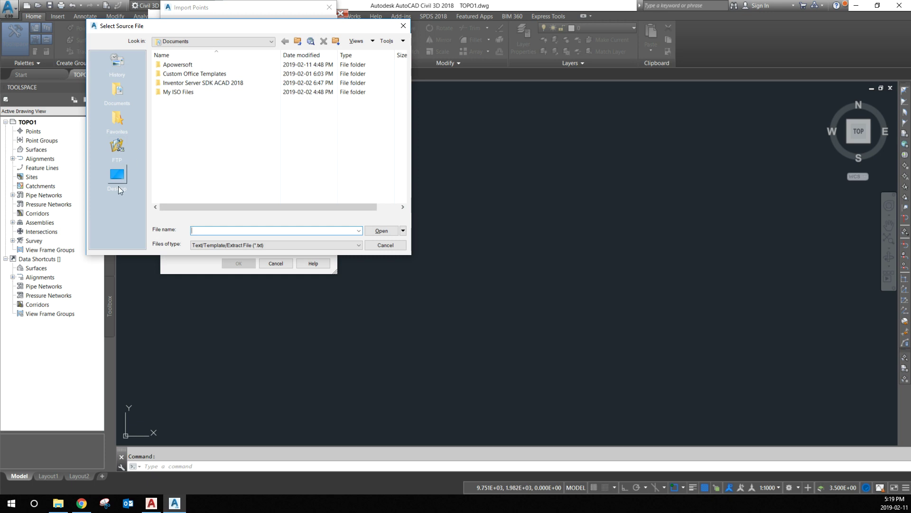
pyautogui.click(207, 40)
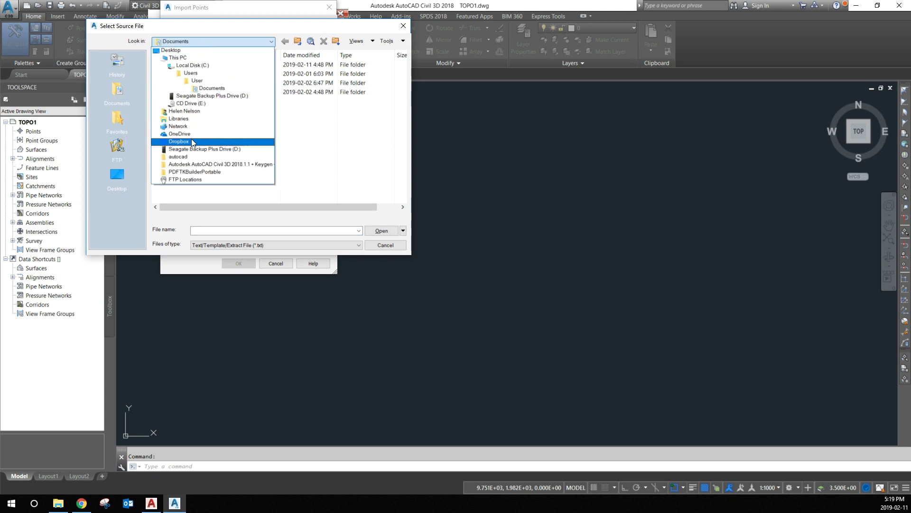
pyautogui.click(192, 138)
pyautogui.click(223, 41)
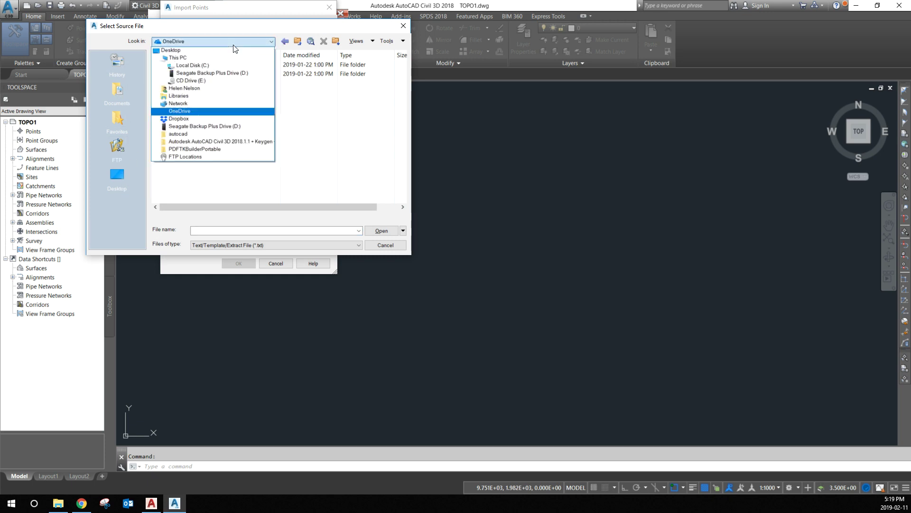
pyautogui.click(185, 116)
pyautogui.doubleClick(183, 121)
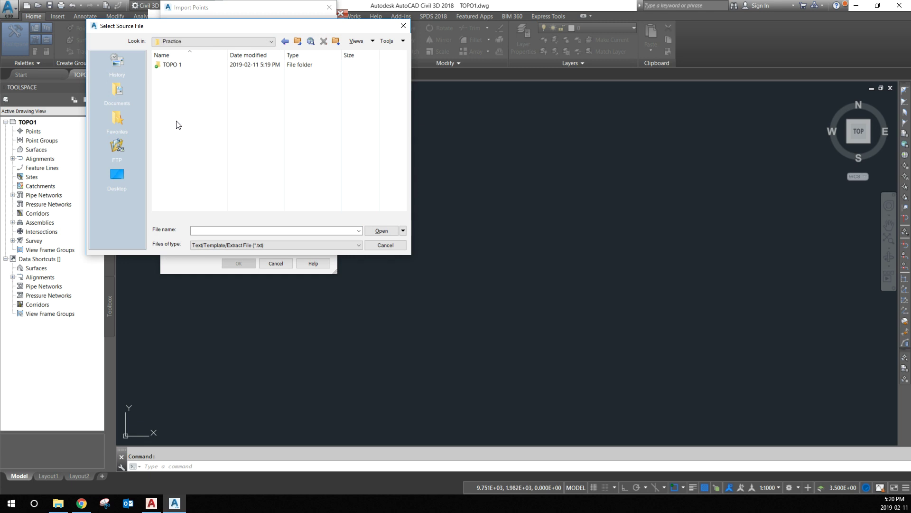
pyautogui.doubleClick(172, 66)
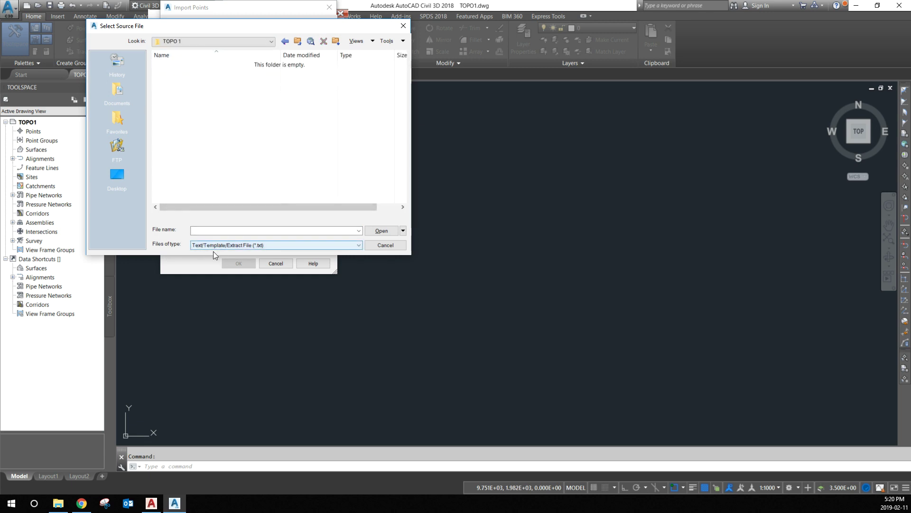
# Filter the source files to *.csv, copy the TOPO 1 file's name, and add that file to the import.
pyautogui.click(268, 246)
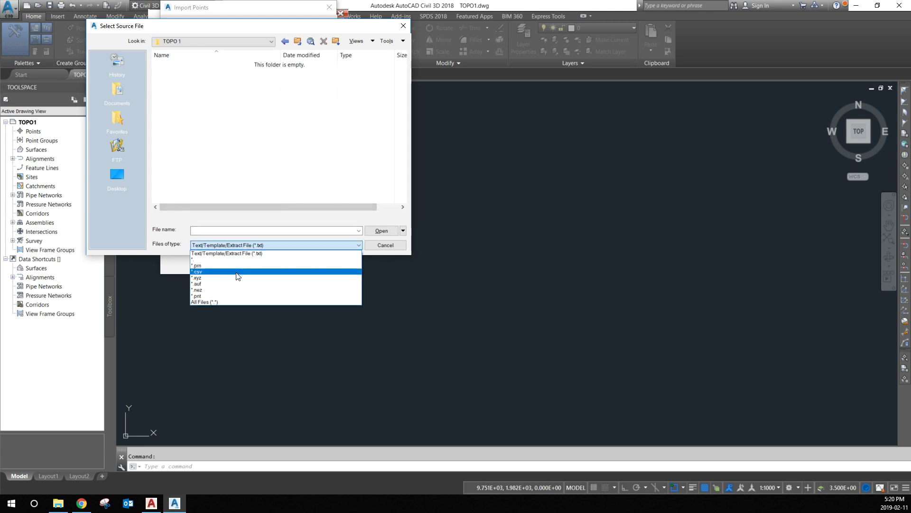
pyautogui.click(236, 273)
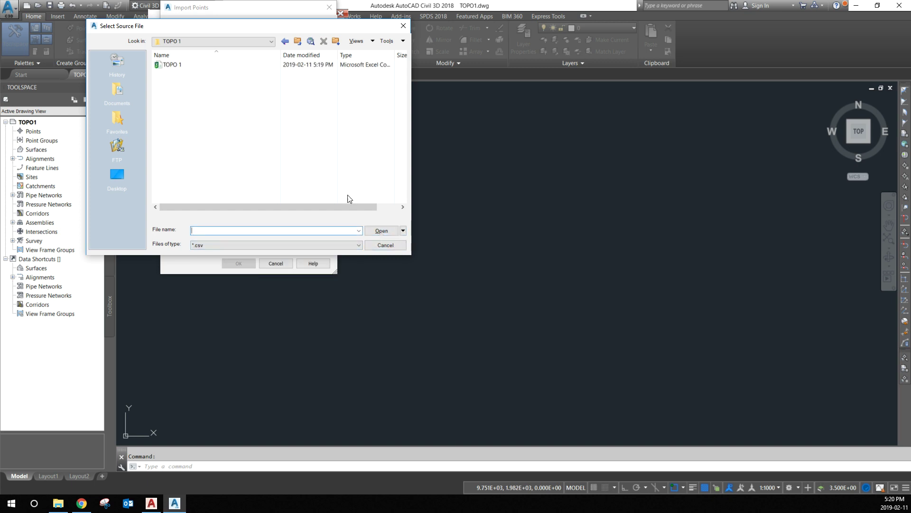
pyautogui.click(170, 65)
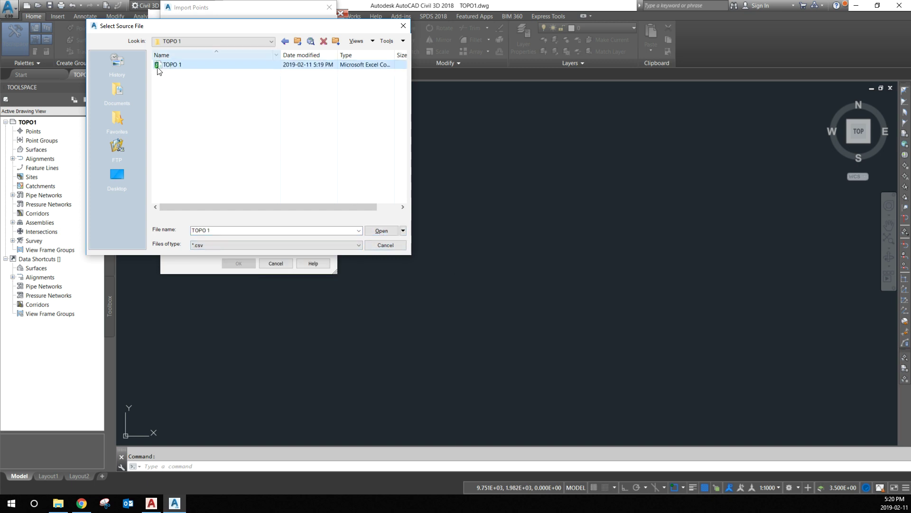
pyautogui.rightClick(170, 68)
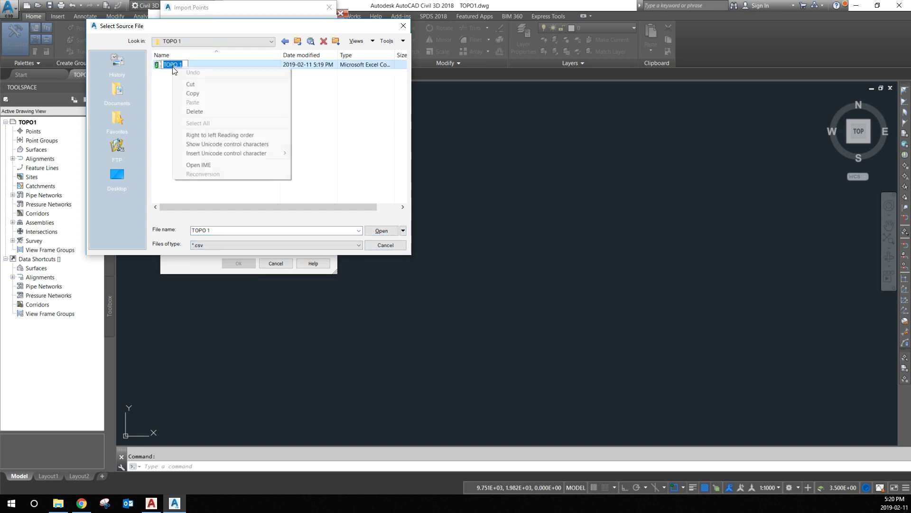
pyautogui.click(190, 94)
pyautogui.hotkey('ctrl', 'c')
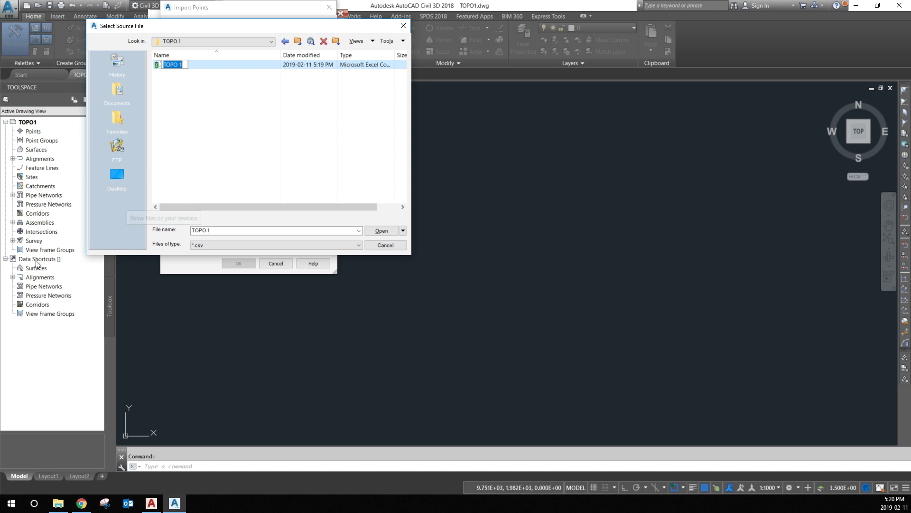
pyautogui.click(387, 231)
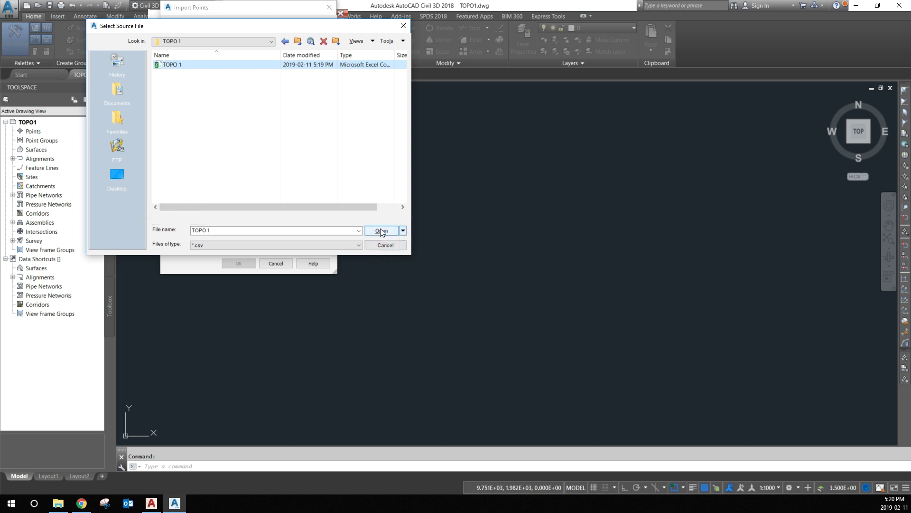
pyautogui.click(383, 233)
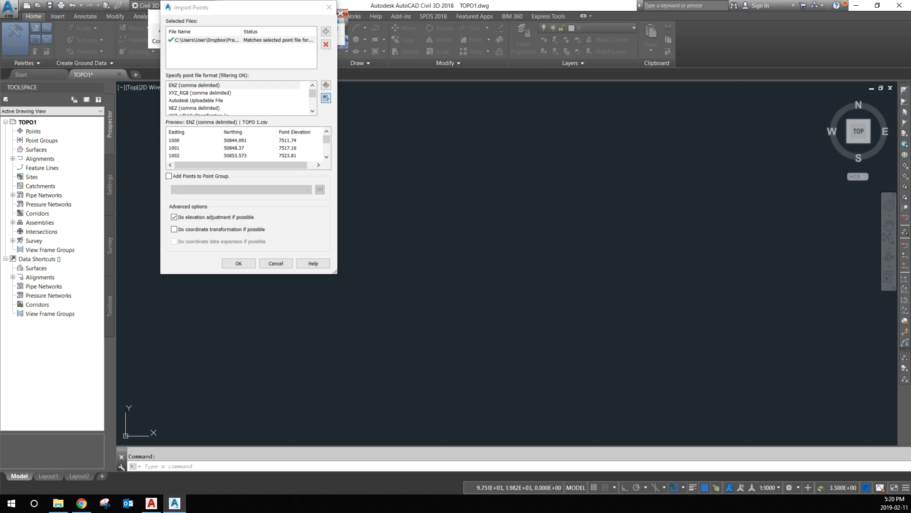
# Set the point file format to PNEZD (comma delimited) and assign the points to a new point group named TOPO 1.
pyautogui.scroll(-3, 314, 112)
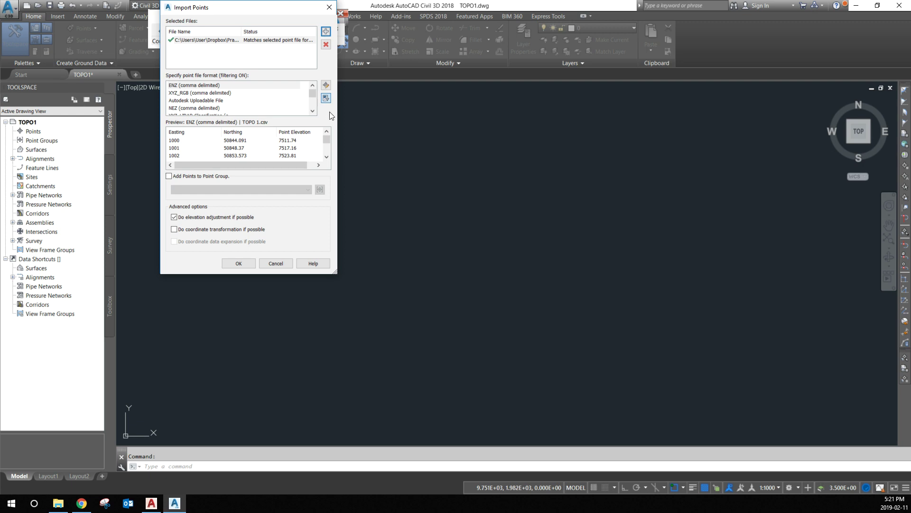
pyautogui.click(193, 108)
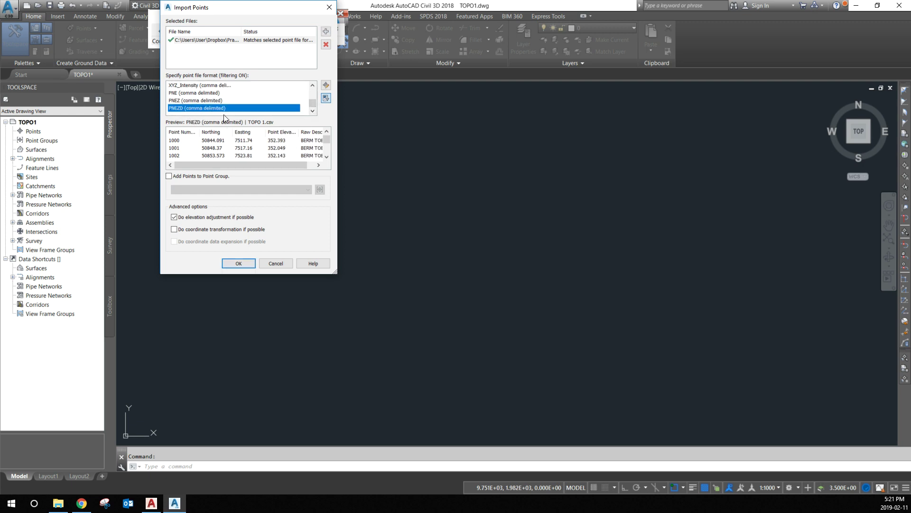
pyautogui.click(169, 176)
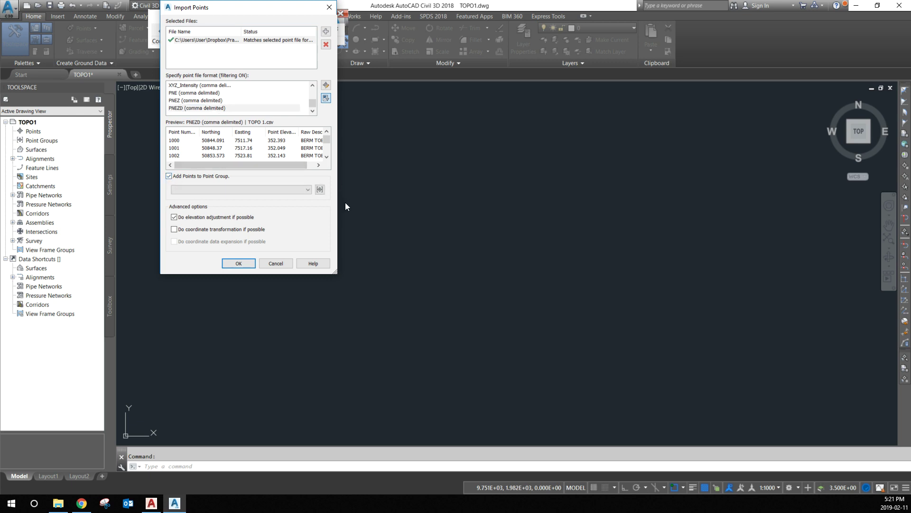
pyautogui.click(320, 189)
pyautogui.rightClick(212, 151)
pyautogui.click(231, 189)
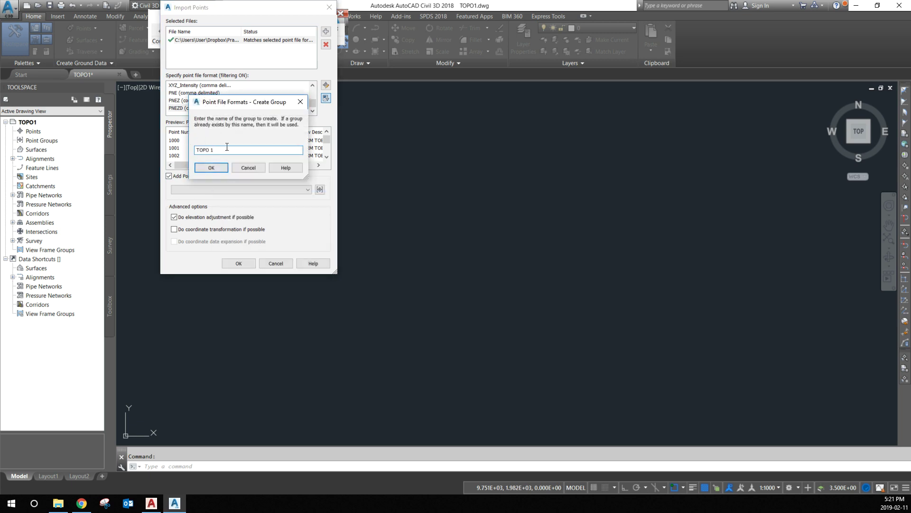
pyautogui.click(211, 167)
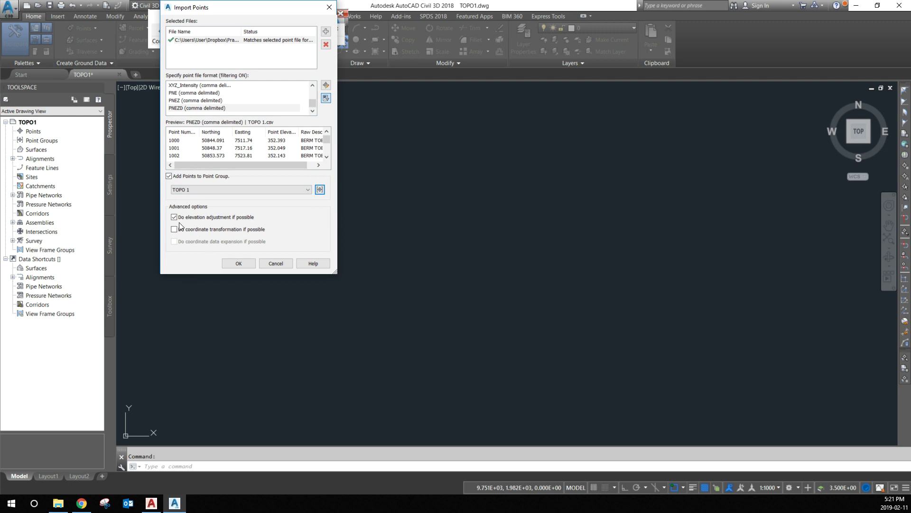
# Import the points from the TOPO 1 file and zoom the drawing to its extents.
pyautogui.click(232, 264)
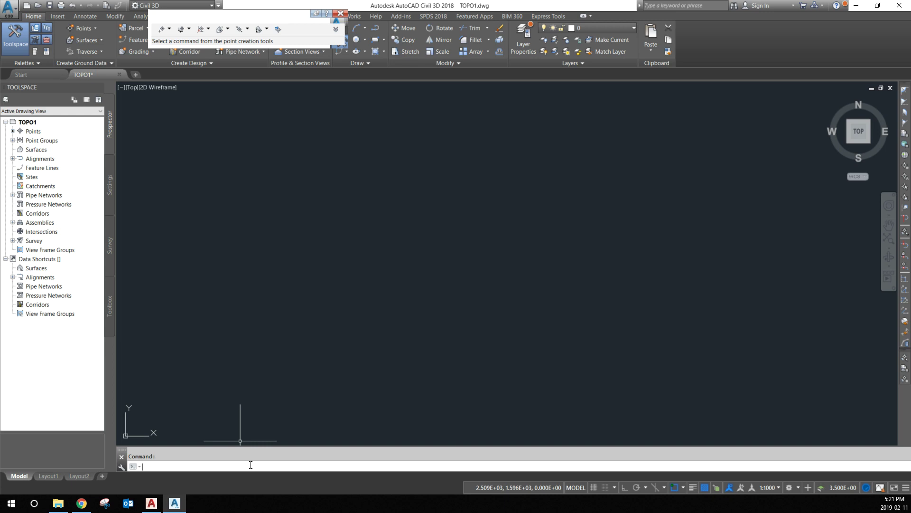
pyautogui.press('Return')
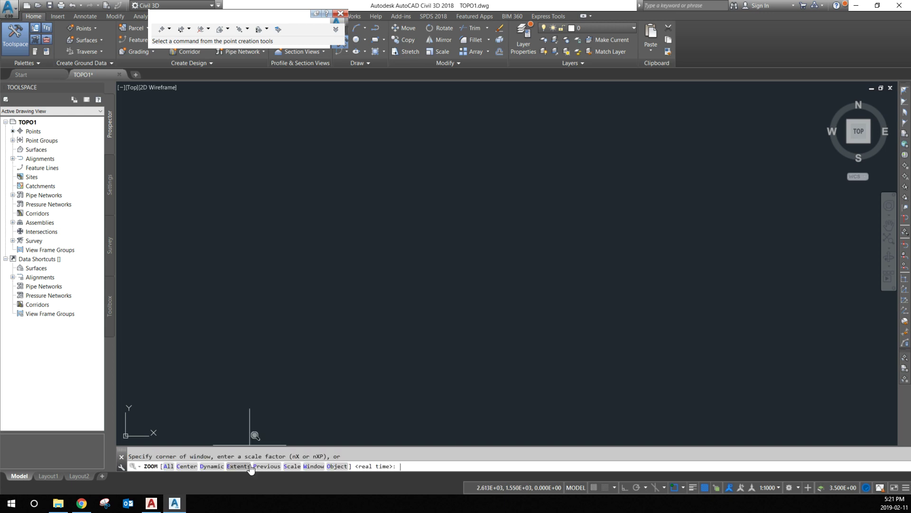
pyautogui.press('Return')
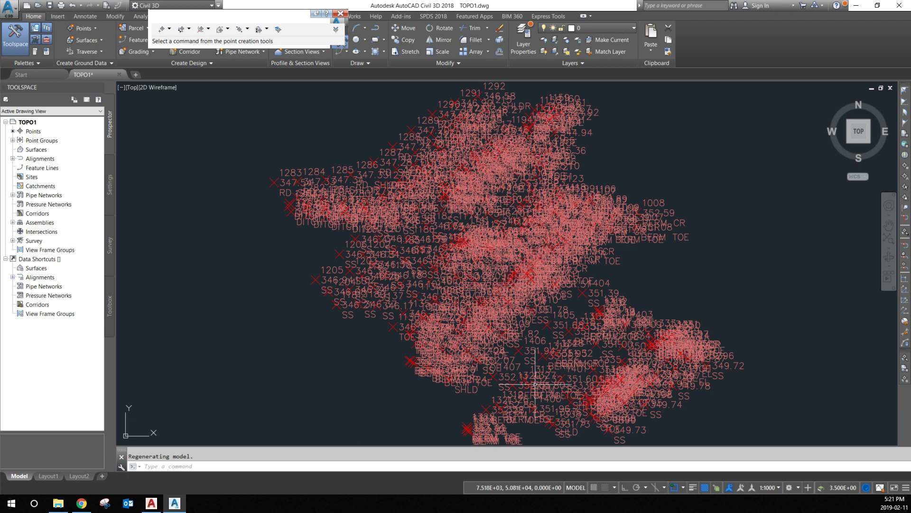
# Set the drawing's annotation scale to 1:50.
pyautogui.click(770, 488)
pyautogui.click(767, 301)
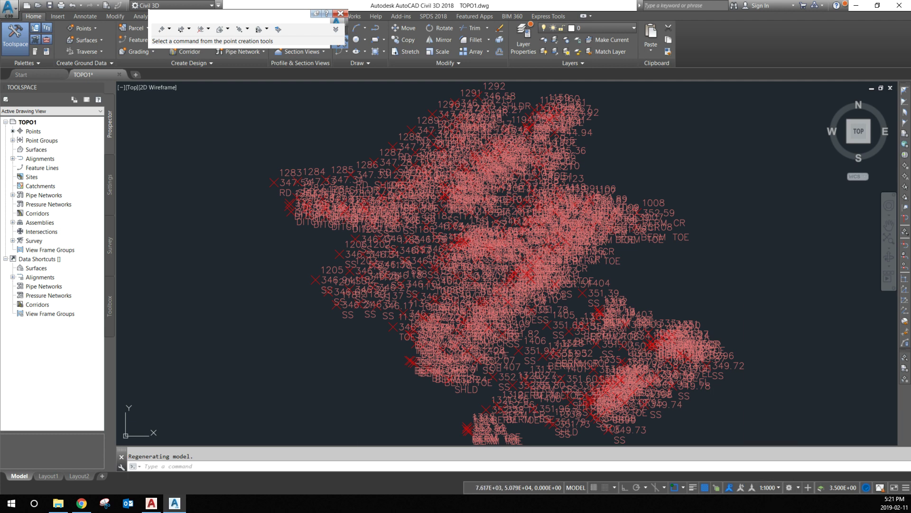
# Examine the imported survey points and their labels up close and across the whole site.
pyautogui.scroll(8, 357, 208)
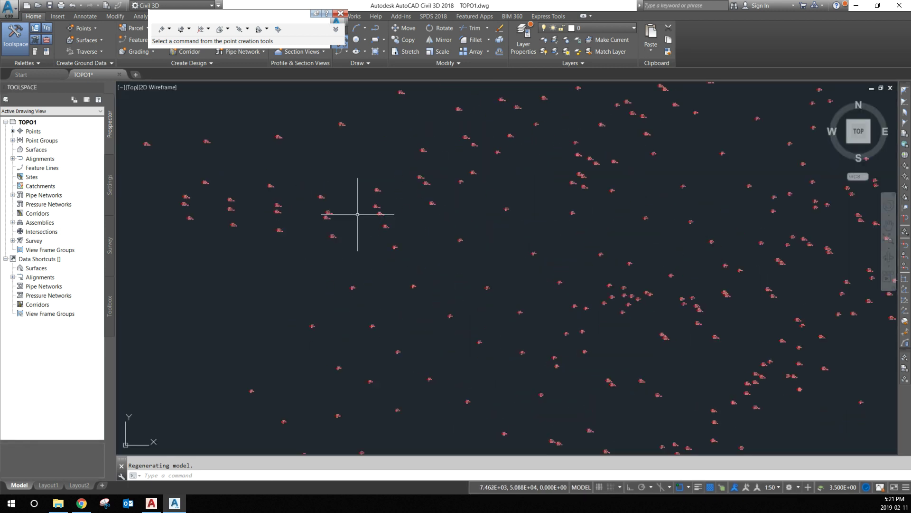
pyautogui.scroll(-5, 357, 205)
pyautogui.scroll(9, 356, 203)
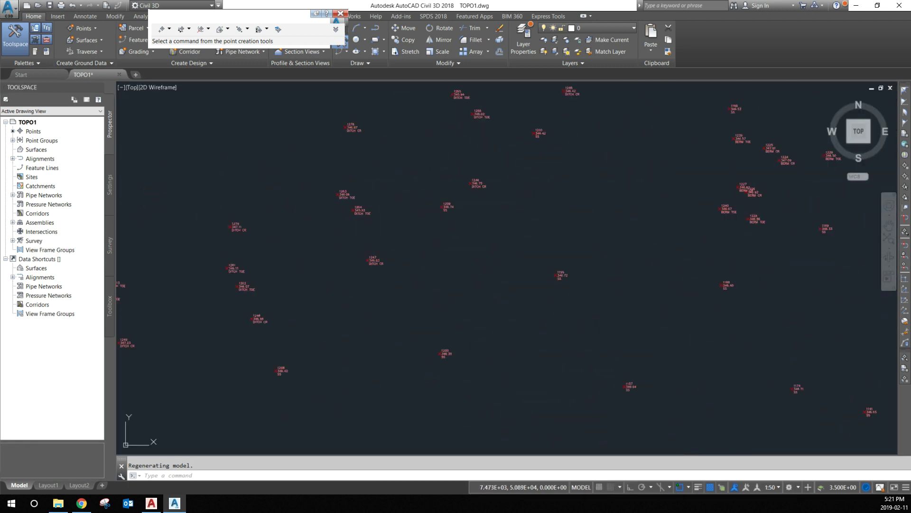
pyautogui.scroll(-6, 354, 198)
pyautogui.scroll(5, 434, 218)
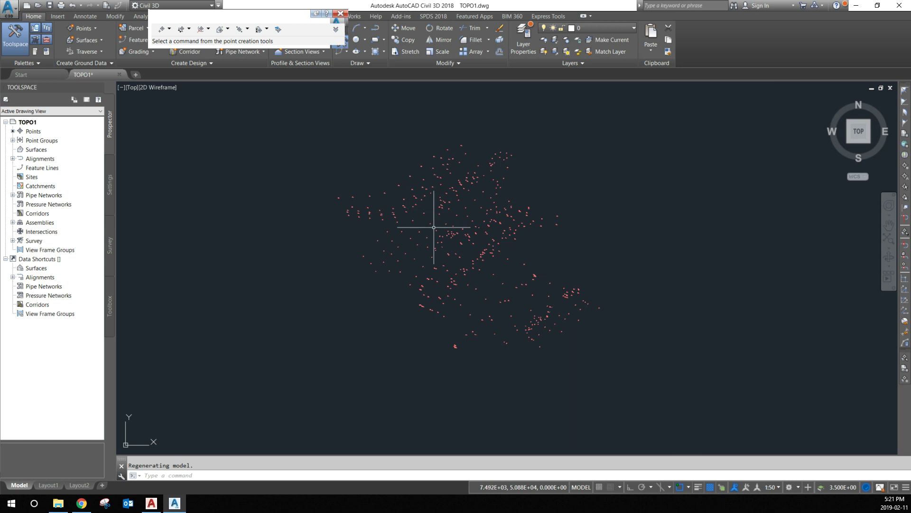
pyautogui.scroll(-3, 423, 254)
pyautogui.scroll(7, 351, 266)
pyautogui.scroll(5, 340, 276)
pyautogui.scroll(-10, 342, 189)
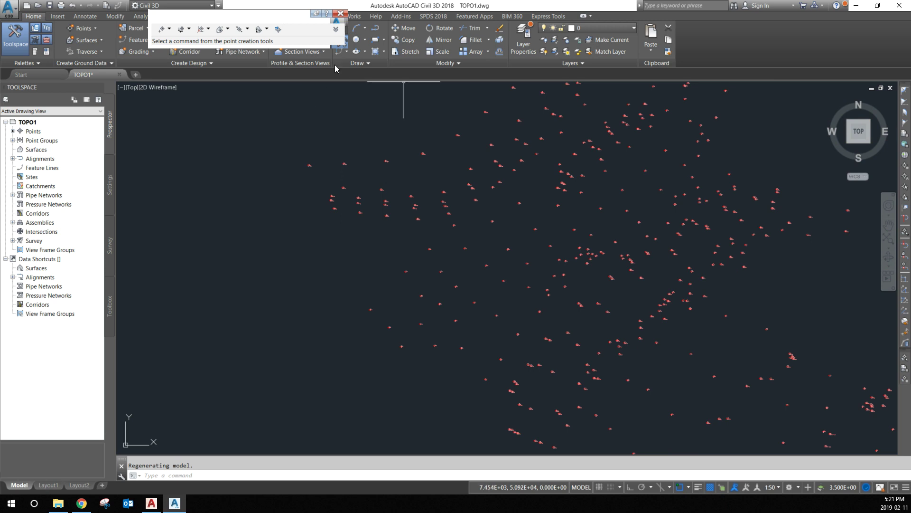
# Close the point creation tools and create a new layer group filter named TOPO 1.
pyautogui.click(340, 13)
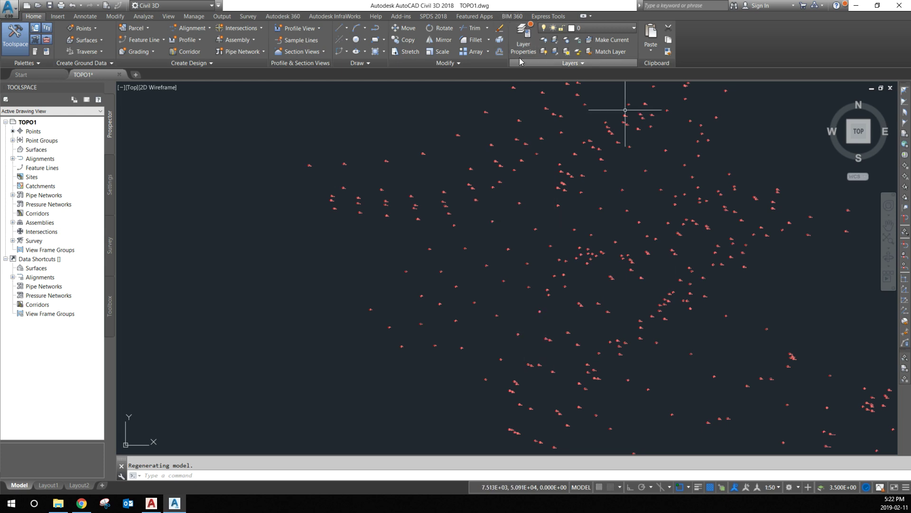
pyautogui.click(522, 35)
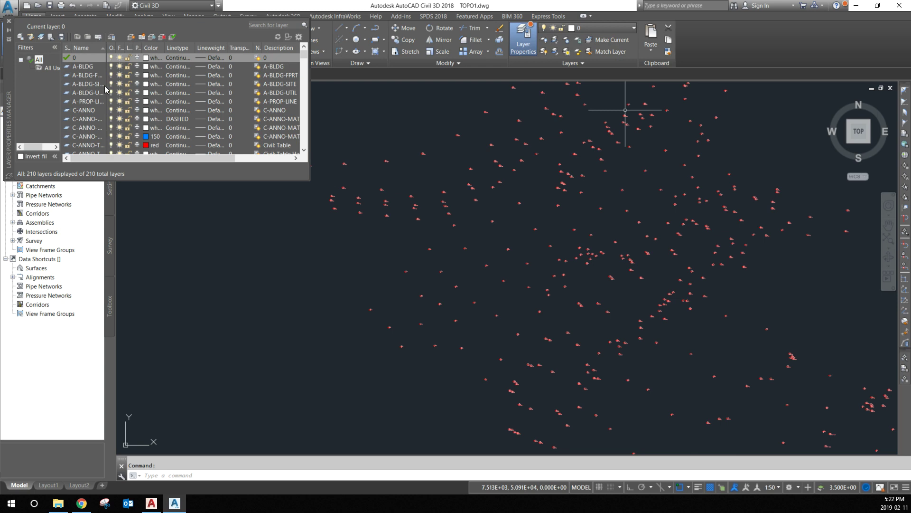
pyautogui.rightClick(40, 60)
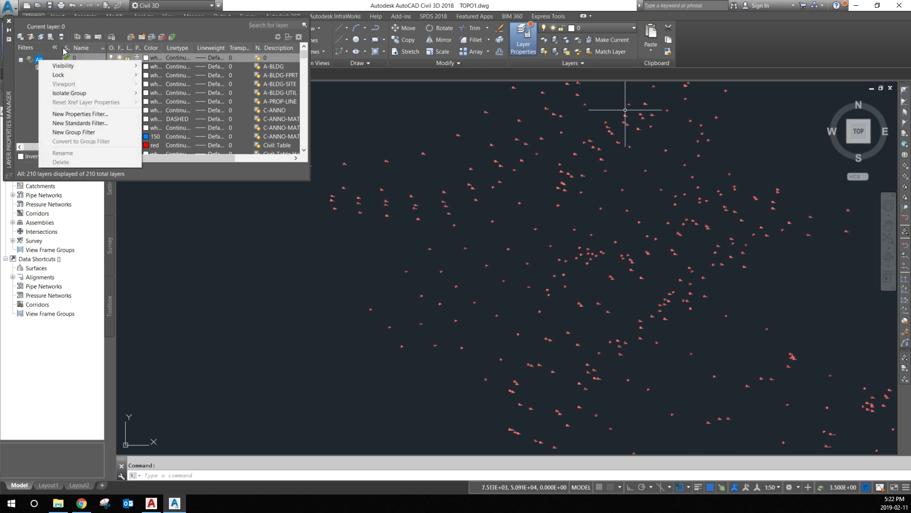
pyautogui.click(83, 133)
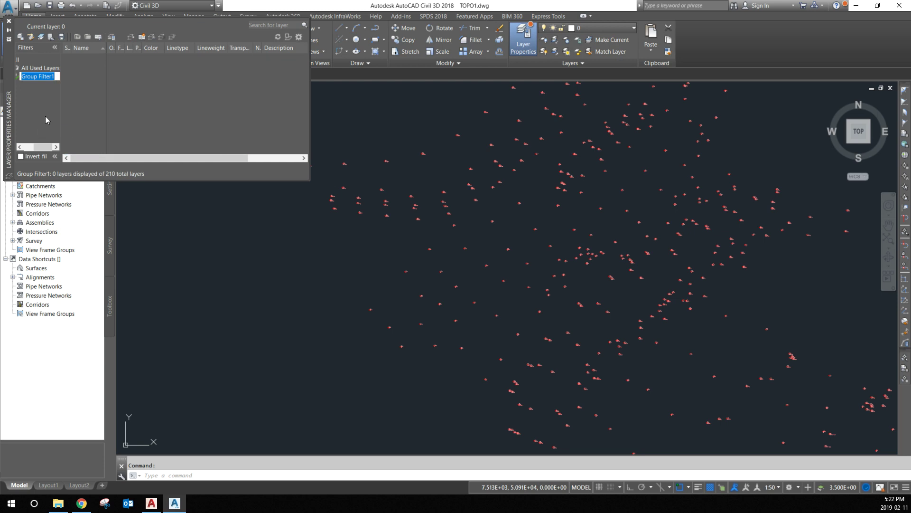
pyautogui.write('TOPO 1')
pyautogui.press('Return')
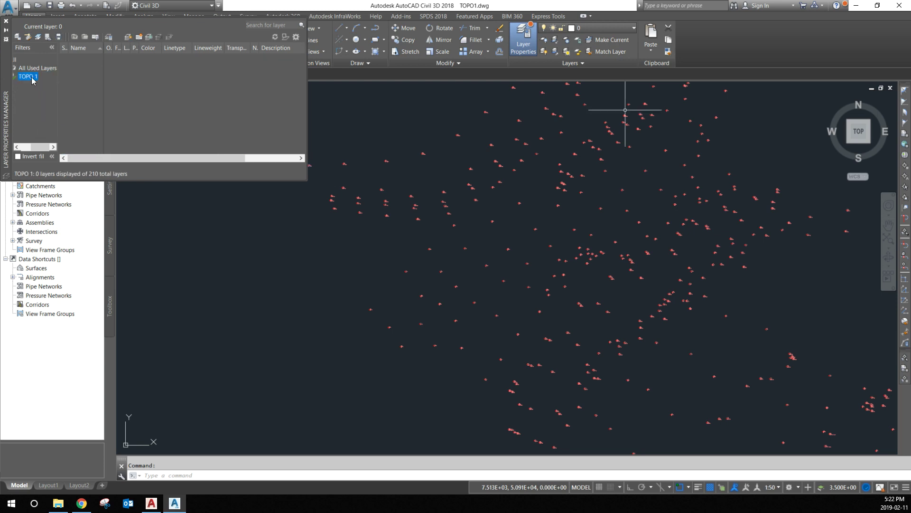
# Add layer 0 to the TOPO 1 group filter and create a layer named CREST in the group.
pyautogui.click(28, 67)
pyautogui.moveTo(72, 58); pyautogui.dragTo(28, 80)
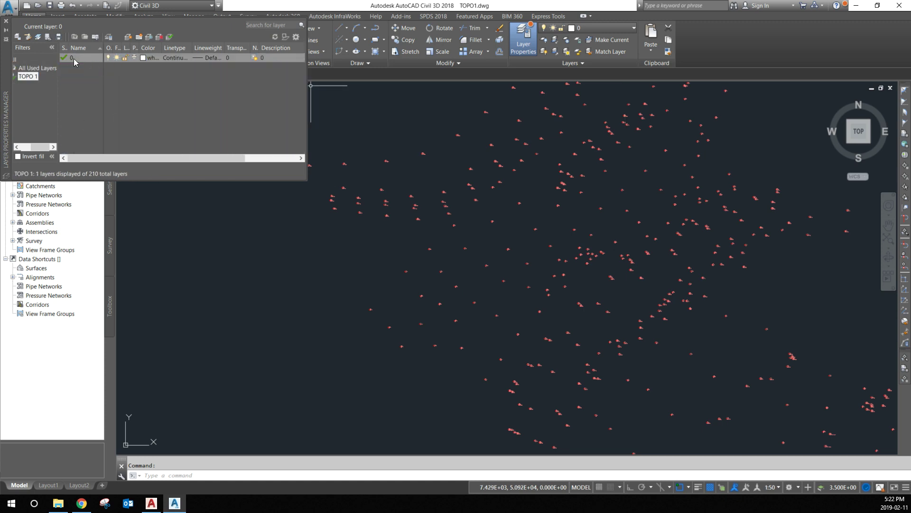
pyautogui.click(128, 37)
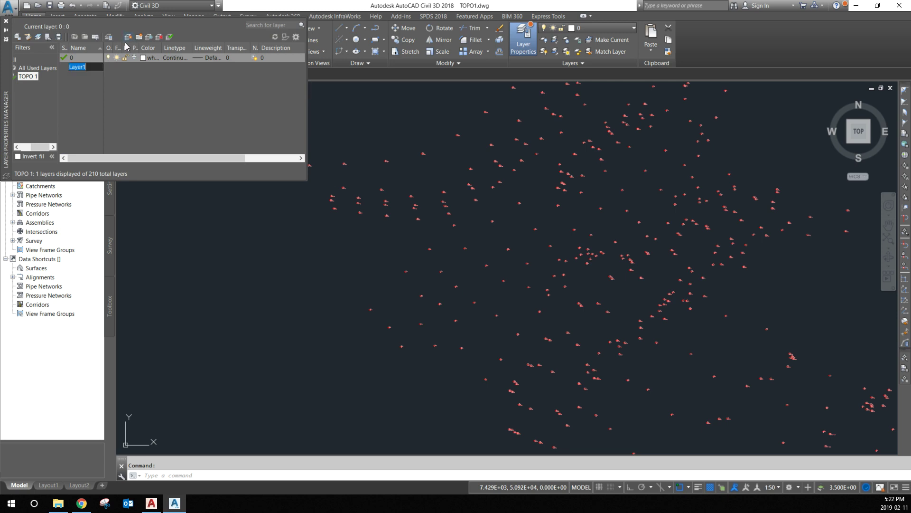
pyautogui.write('CRS')
pyautogui.press('Return')
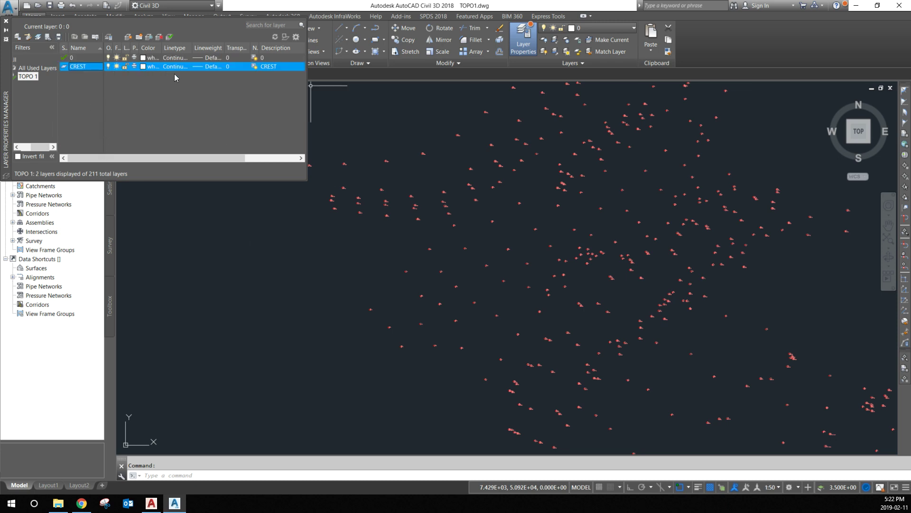
pyautogui.click(267, 74)
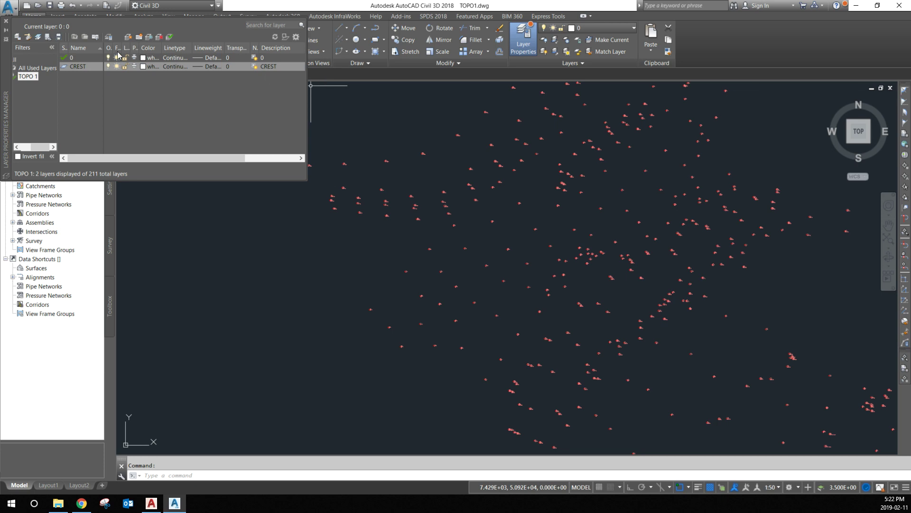
# Set the CREST layer's color to red.
pyautogui.click(144, 70)
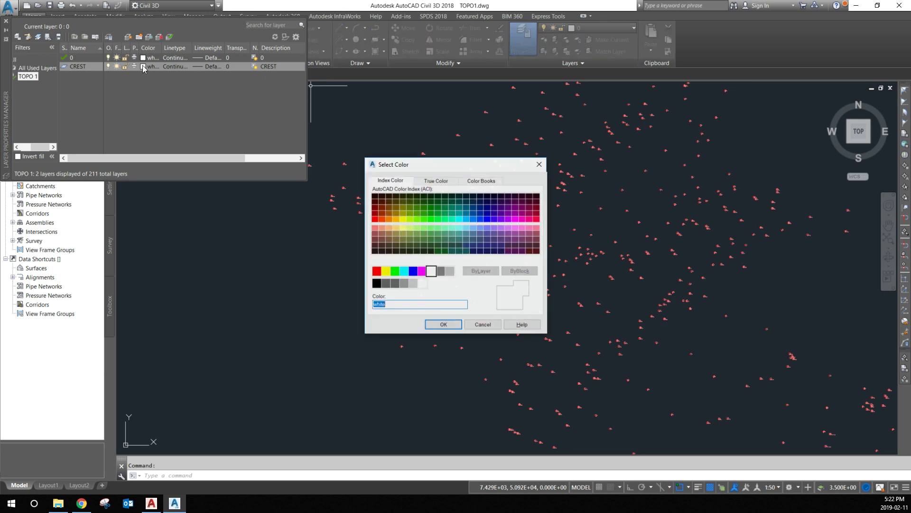
pyautogui.click(377, 271)
pyautogui.click(444, 325)
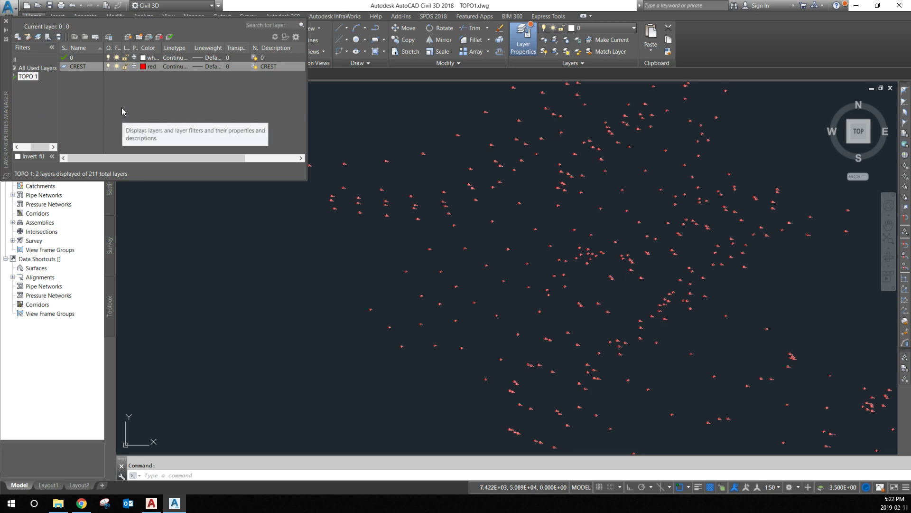
# Create a layer named TOE in the TOPO 1 group and set its color to blue.
pyautogui.click(126, 41)
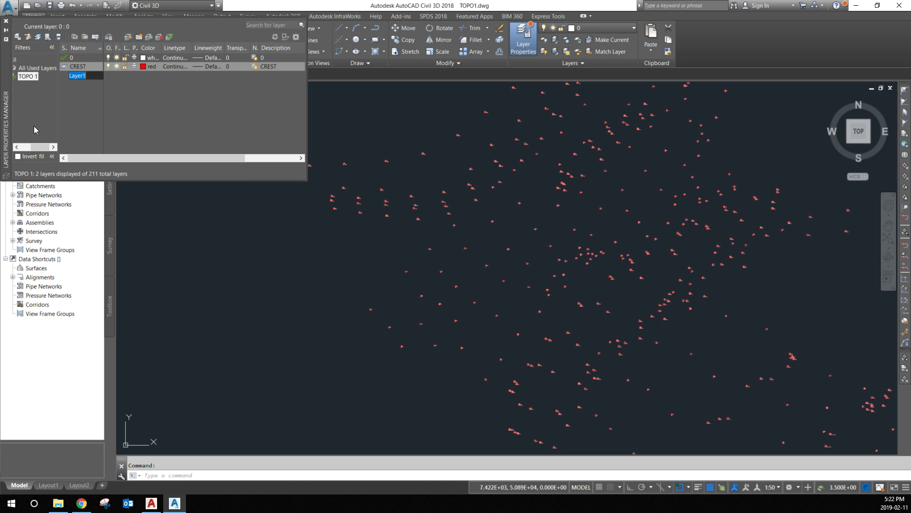
pyautogui.write('TOE')
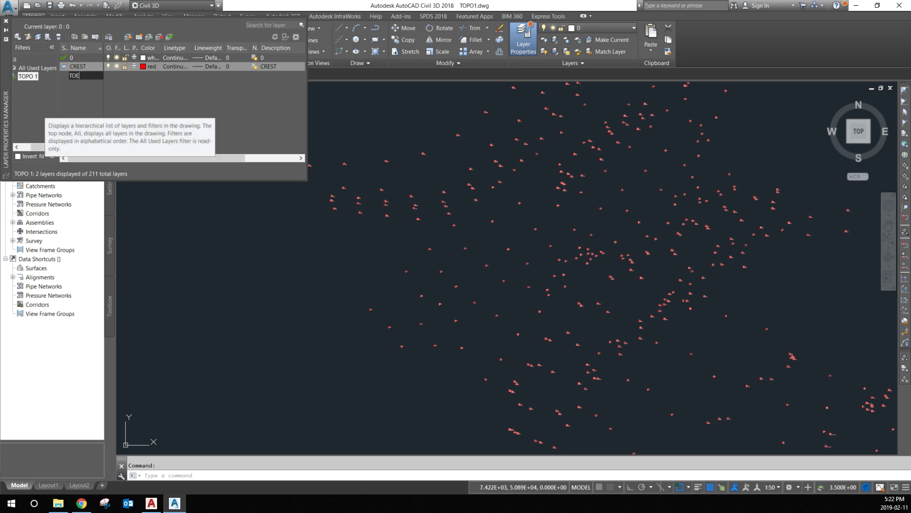
pyautogui.press('Return')
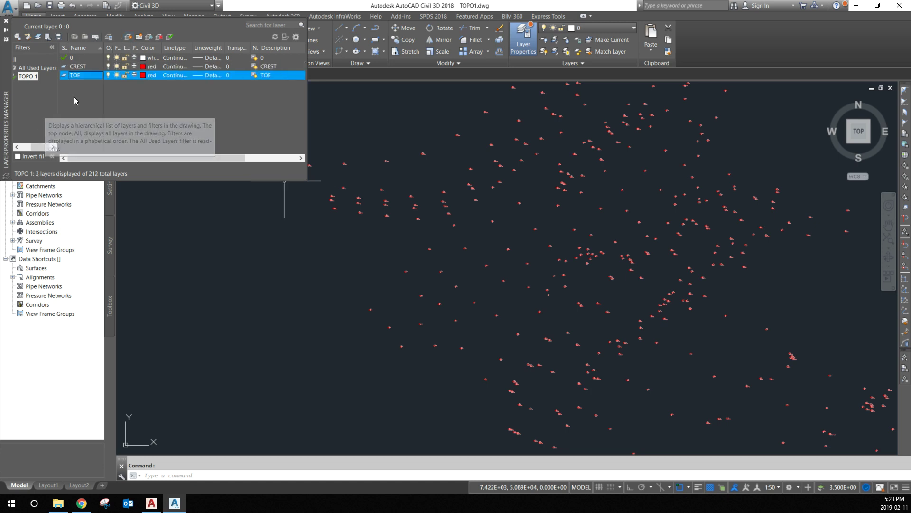
pyautogui.click(143, 75)
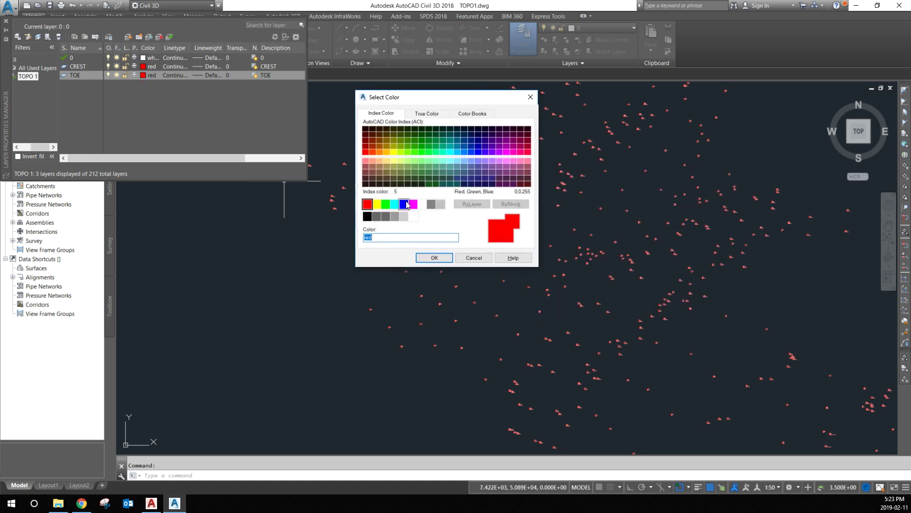
pyautogui.click(403, 204)
pyautogui.click(434, 257)
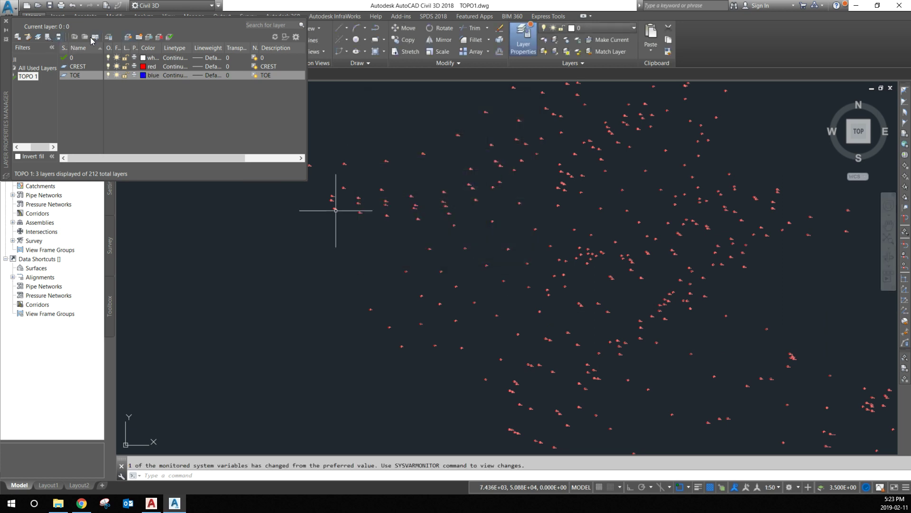
pyautogui.click(109, 37)
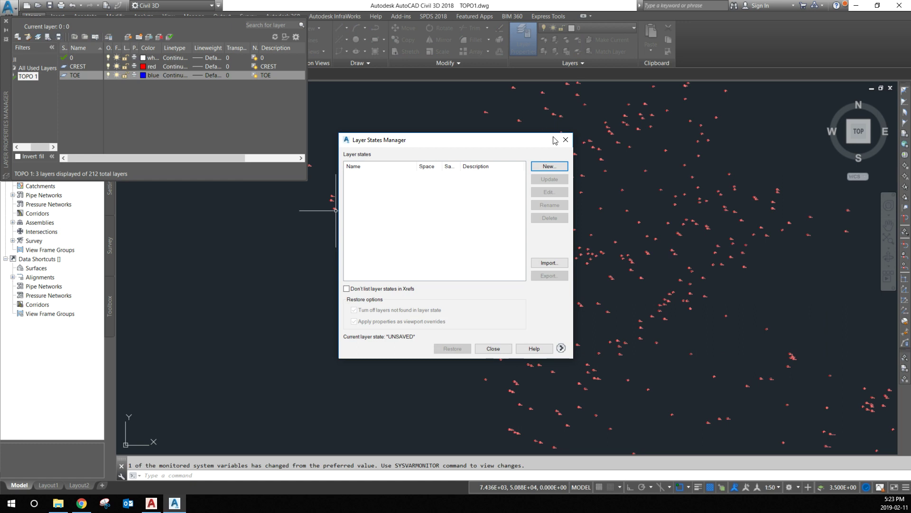
pyautogui.click(565, 139)
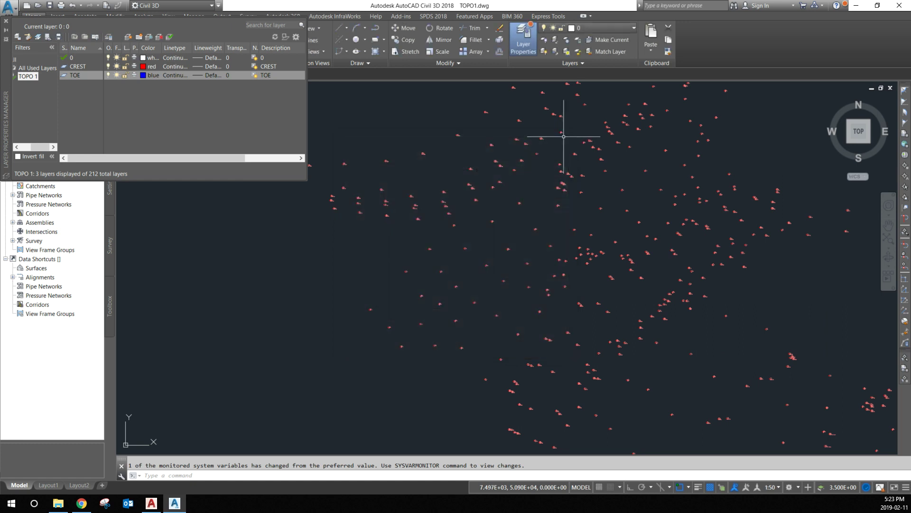
# Create a layer named RD SHOULDER in the TOPO 1 group and set its color to white.
pyautogui.click(129, 37)
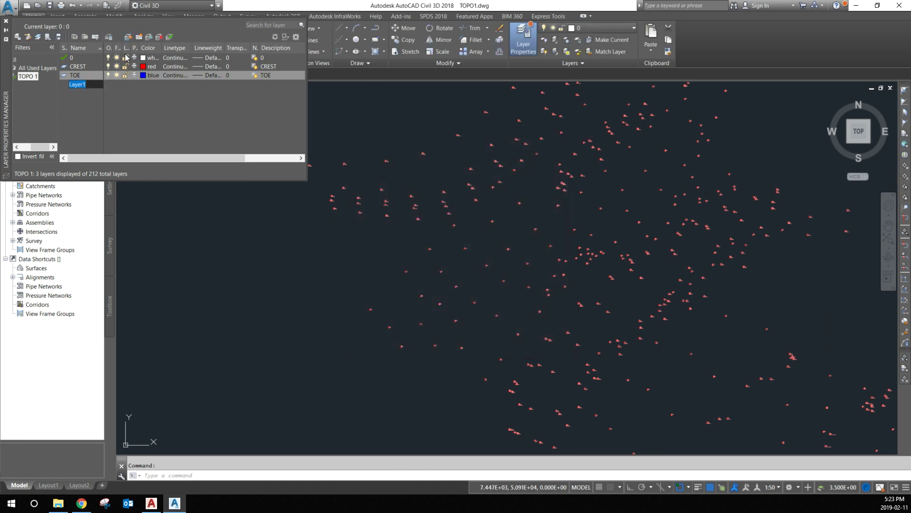
pyautogui.write('RD SHOULDER')
pyautogui.press('Return')
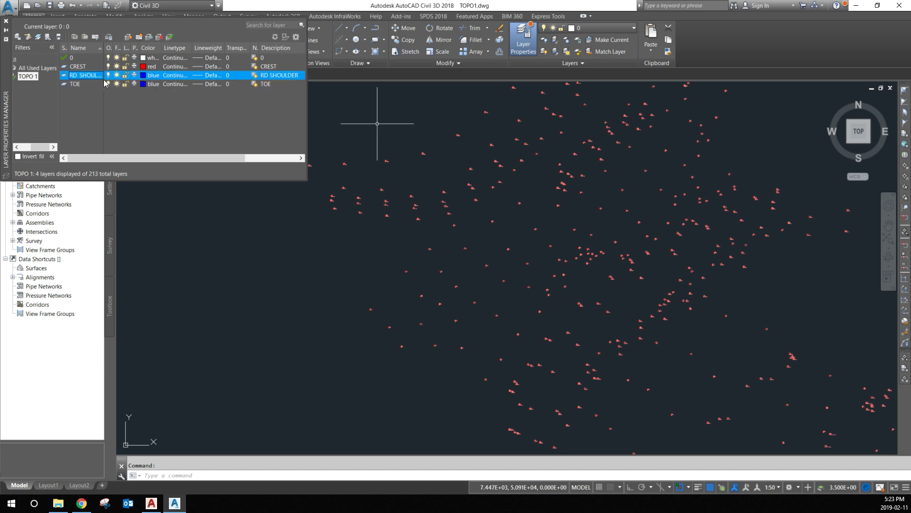
pyautogui.click(142, 76)
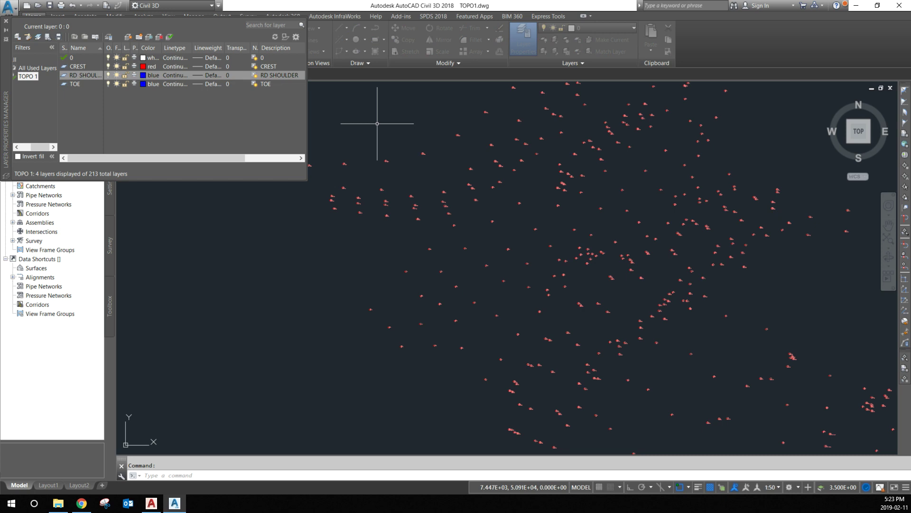
pyautogui.click(445, 234)
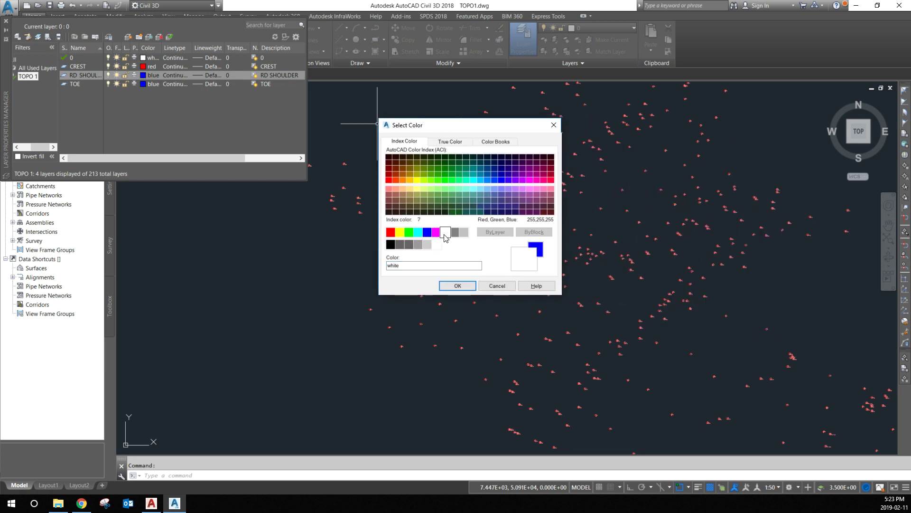
pyautogui.click(458, 285)
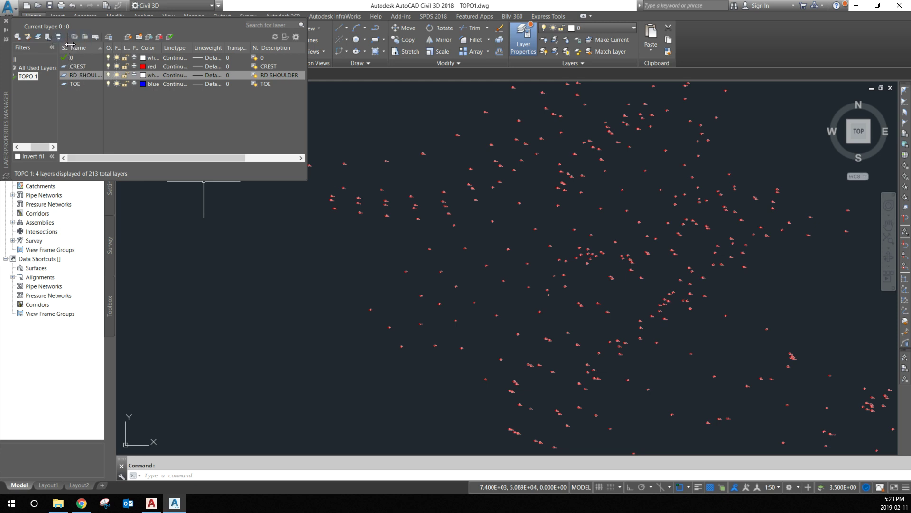
# Add another layer to the TOPO 1 group and try to name it BREAKLINE.
pyautogui.click(126, 38)
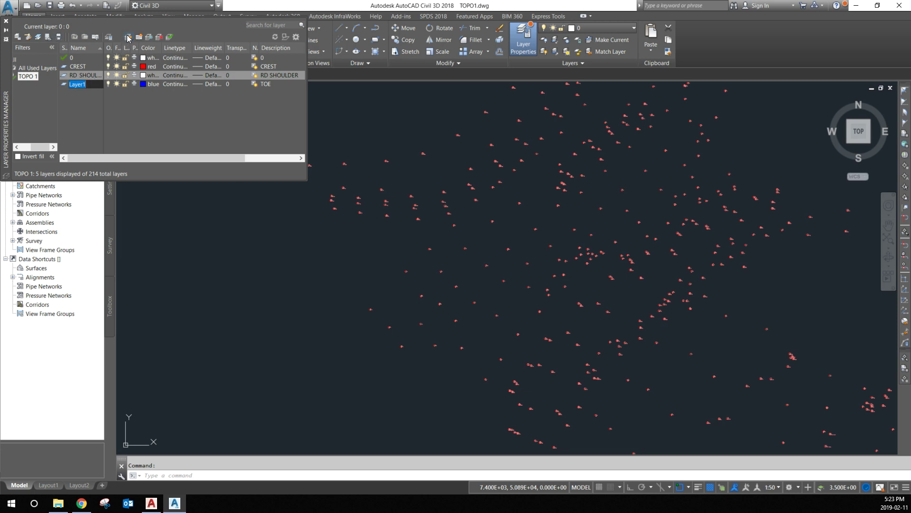
pyautogui.click(103, 129)
pyautogui.click(516, 258)
pyautogui.click(82, 102)
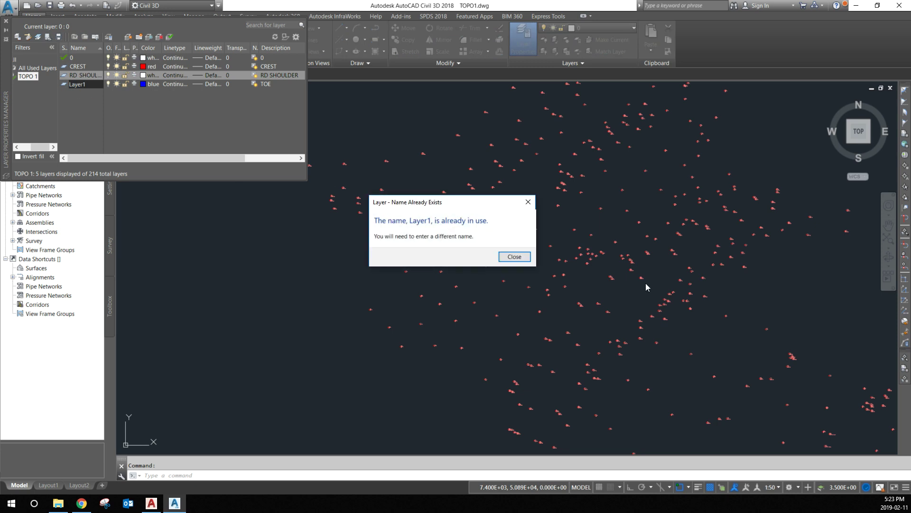
pyautogui.click(516, 256)
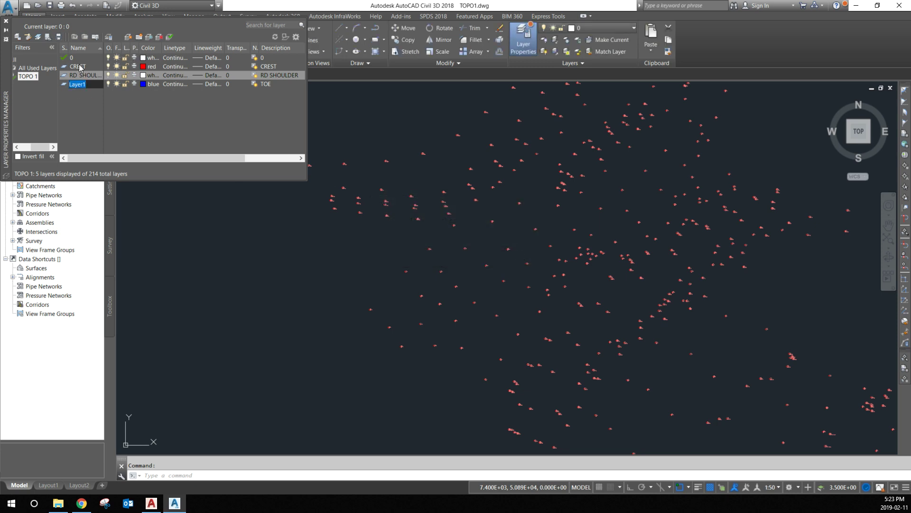
pyautogui.click(79, 68)
pyautogui.click(524, 257)
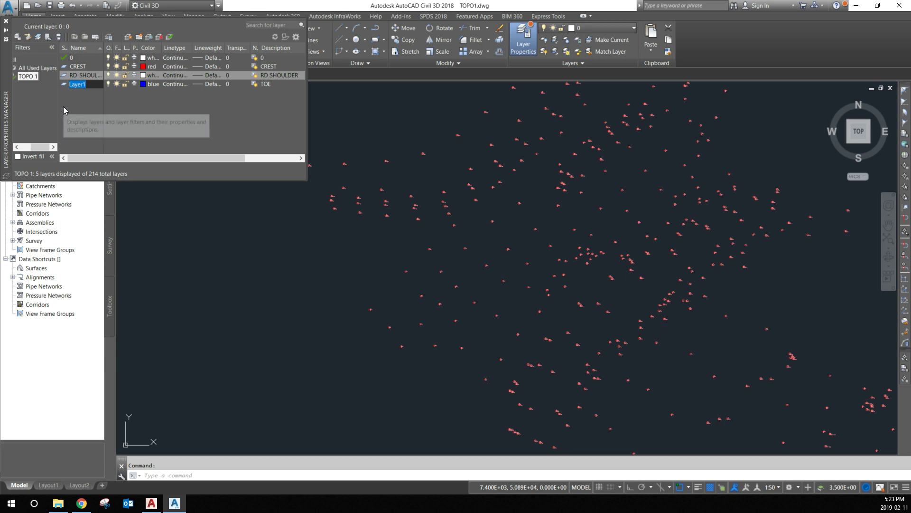
pyautogui.write('BREAKLINE')
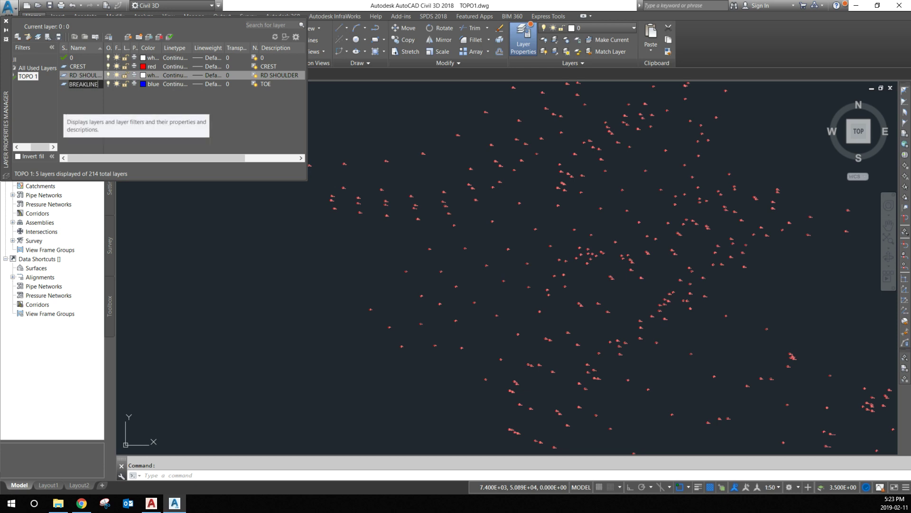
pyautogui.press('Return')
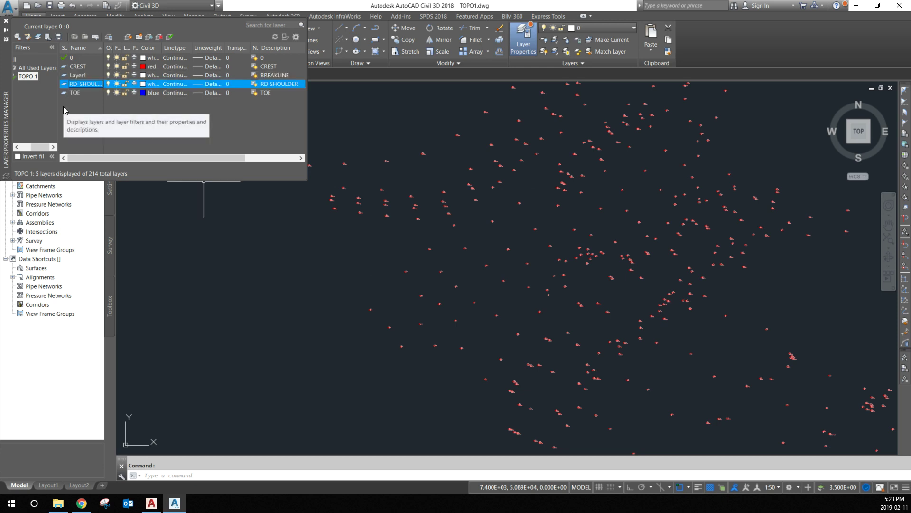
# Rename Layer1 in the TOPO 1 group to BREAKLINE and cancel the active layer command.
pyautogui.click(75, 76)
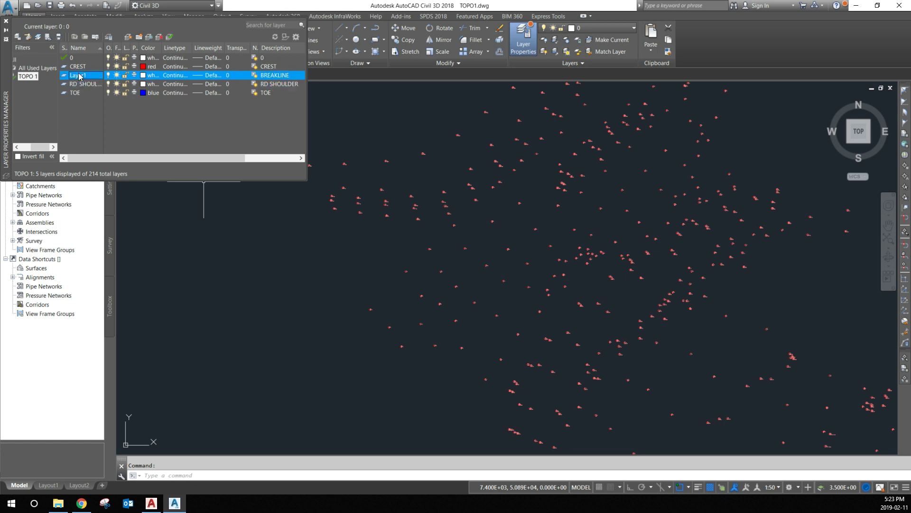
pyautogui.click(76, 76)
pyautogui.write('BREAKLINE')
pyautogui.click(141, 76)
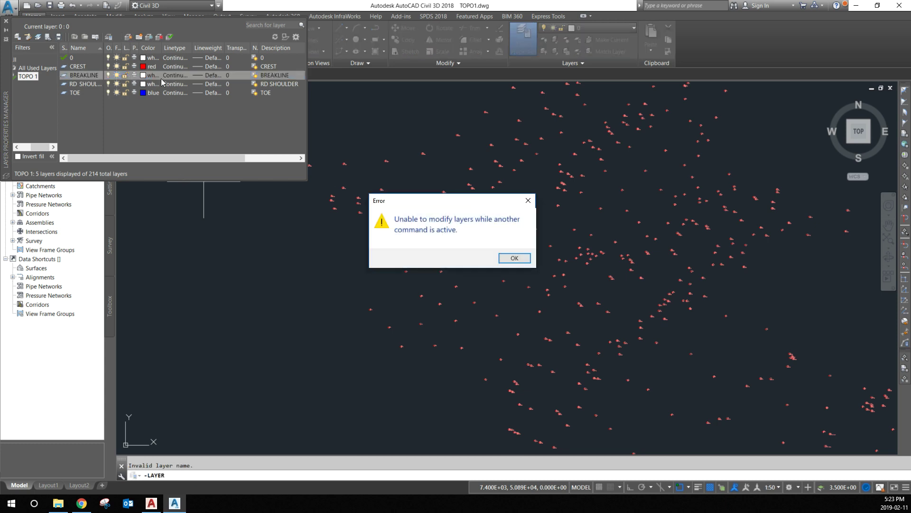
pyautogui.click(507, 259)
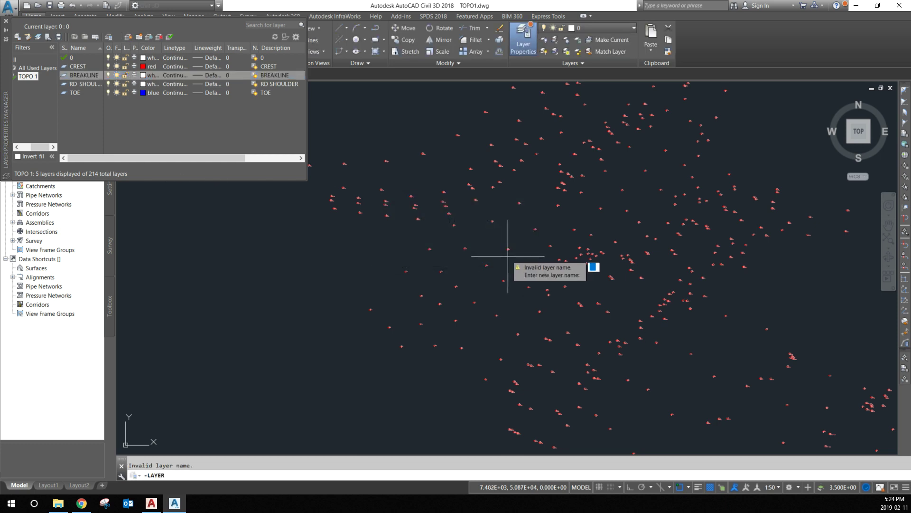
pyautogui.rightClick(508, 259)
pyautogui.click(532, 291)
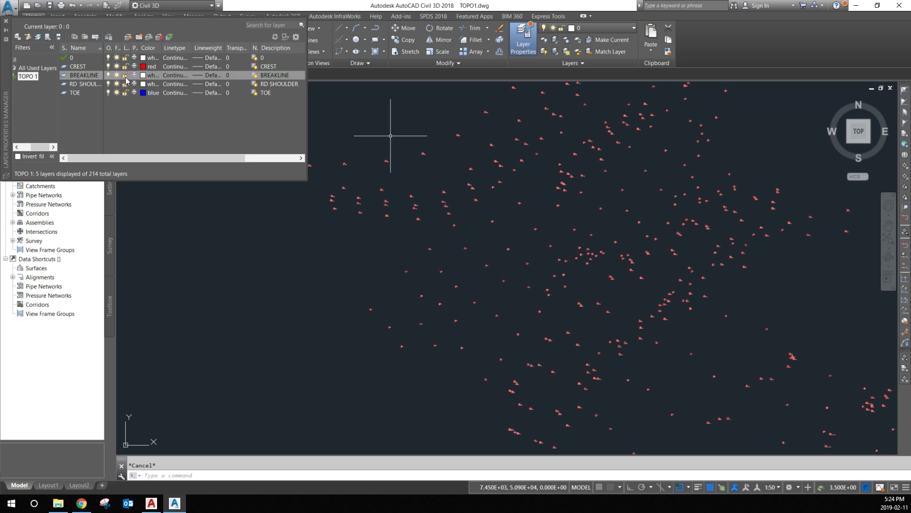
# Set the BREAKLINE layer's color to 8 and make CREST the current layer.
pyautogui.click(143, 75)
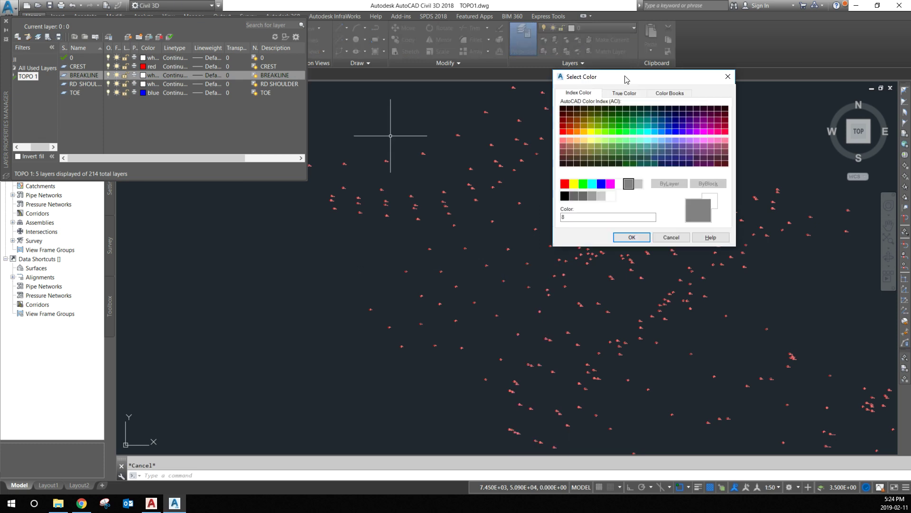
pyautogui.moveTo(625, 76); pyautogui.dragTo(443, 94)
pyautogui.click(445, 200)
pyautogui.click(447, 253)
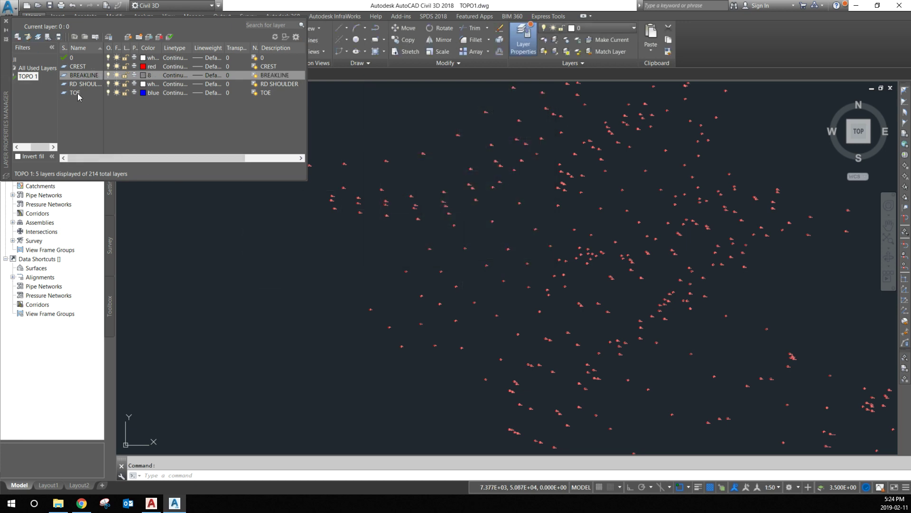
pyautogui.doubleClick(74, 67)
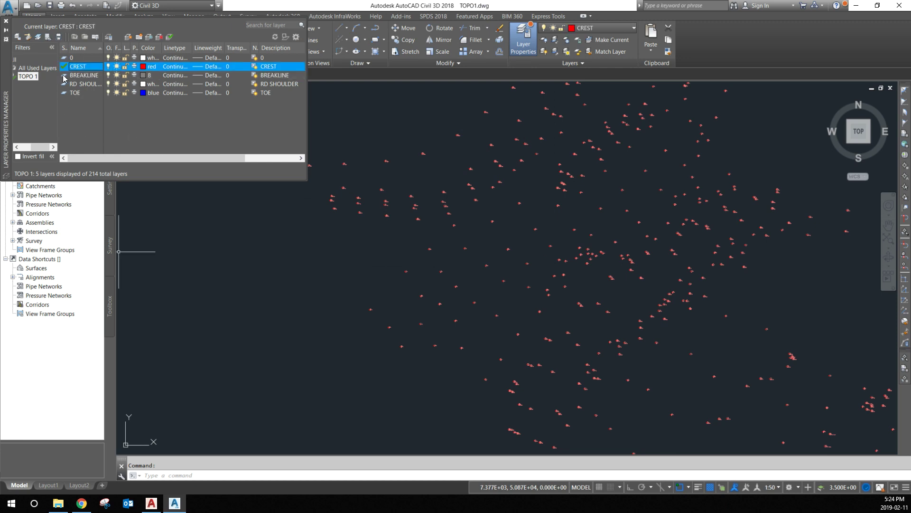
pyautogui.click(6, 23)
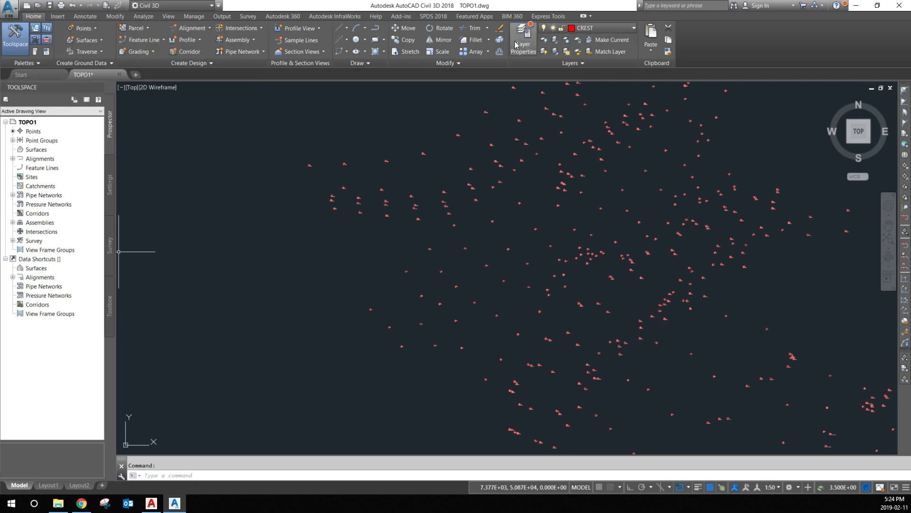
# Draw a single-segment trial polyline on the CREST layer southwest of the points and delete it.
pyautogui.write('pl')
pyautogui.press('Return')
pyautogui.click(250, 328)
pyautogui.click(387, 215)
pyautogui.press('Escape')
pyautogui.click(314, 311)
pyautogui.click(268, 257)
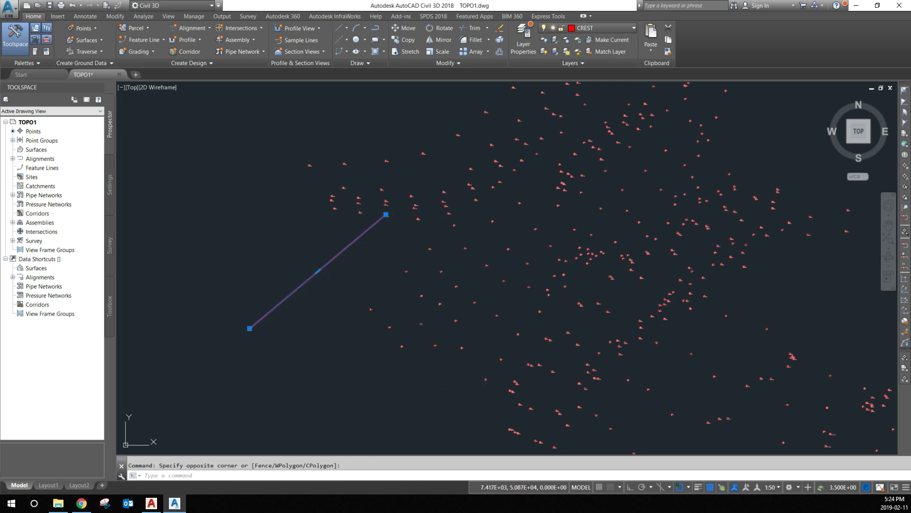
pyautogui.press('Delete')
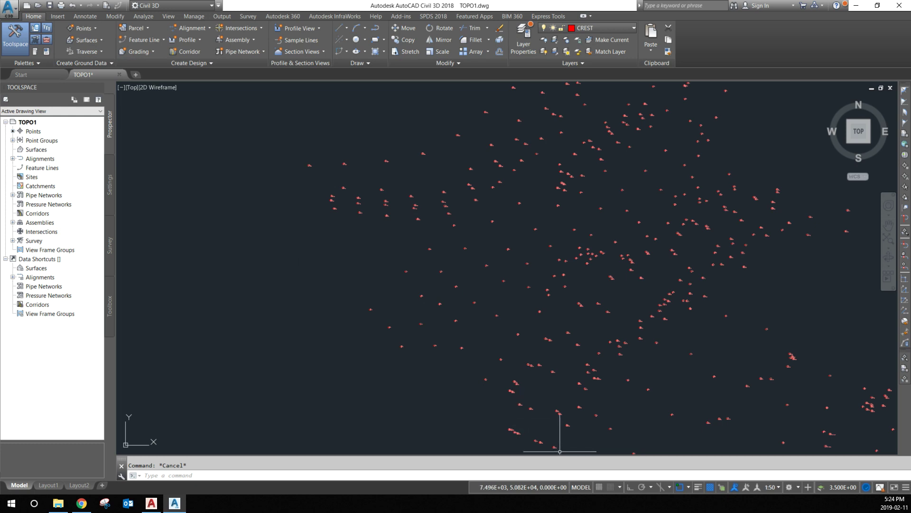
# Clear all running object snap modes and enable only Node.
pyautogui.click(689, 487)
pyautogui.click(694, 475)
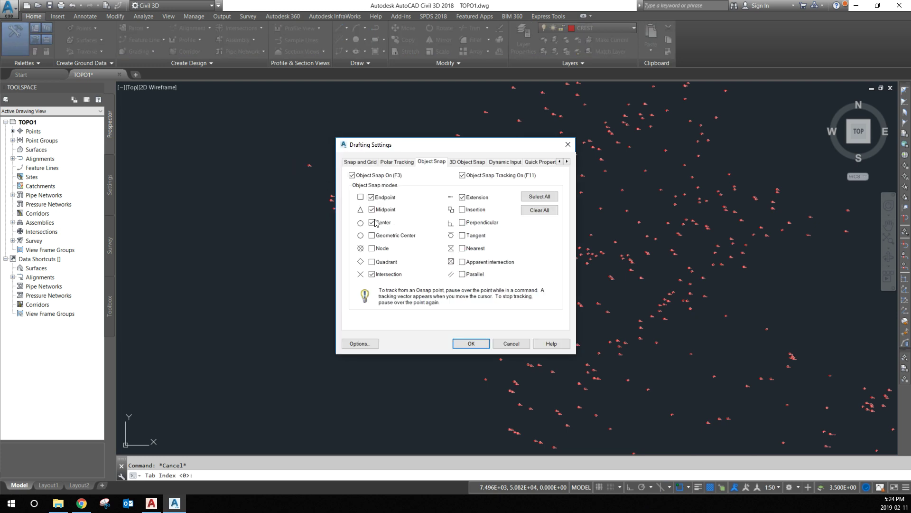
pyautogui.click(537, 210)
pyautogui.click(373, 249)
pyautogui.click(471, 343)
# Draw two trial line segments on the CREST layer through RD SHLDR points 1283, 1284 and the next one east.
pyautogui.scroll(3, 379, 242)
pyautogui.scroll(4, 389, 279)
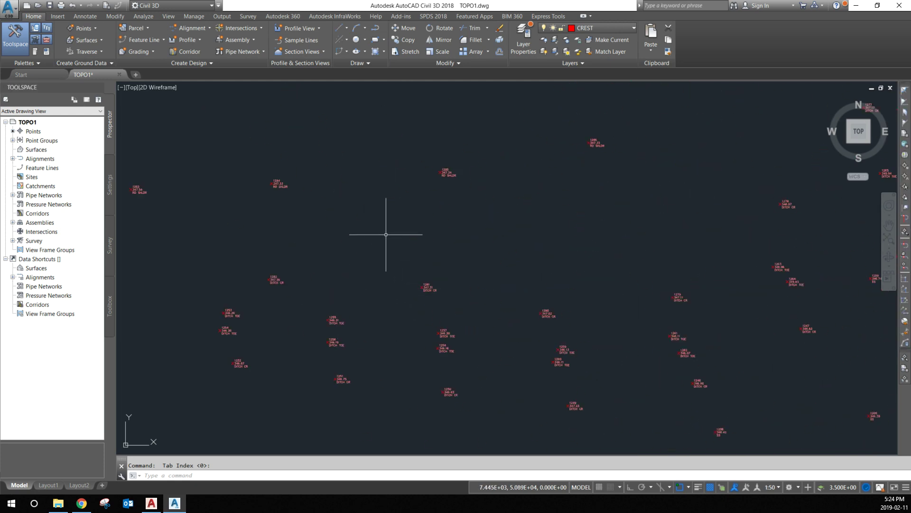
pyautogui.scroll(-3, 392, 204)
pyautogui.scroll(2, 302, 204)
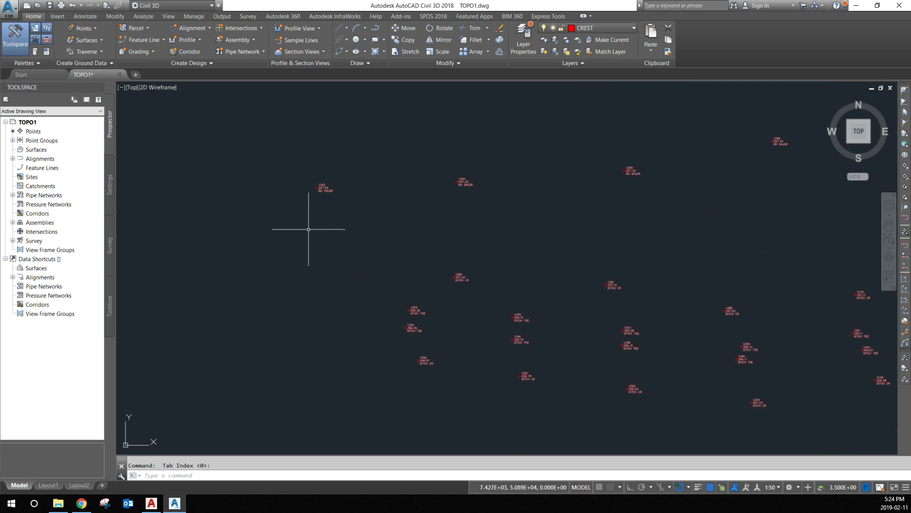
pyautogui.write('LINE')
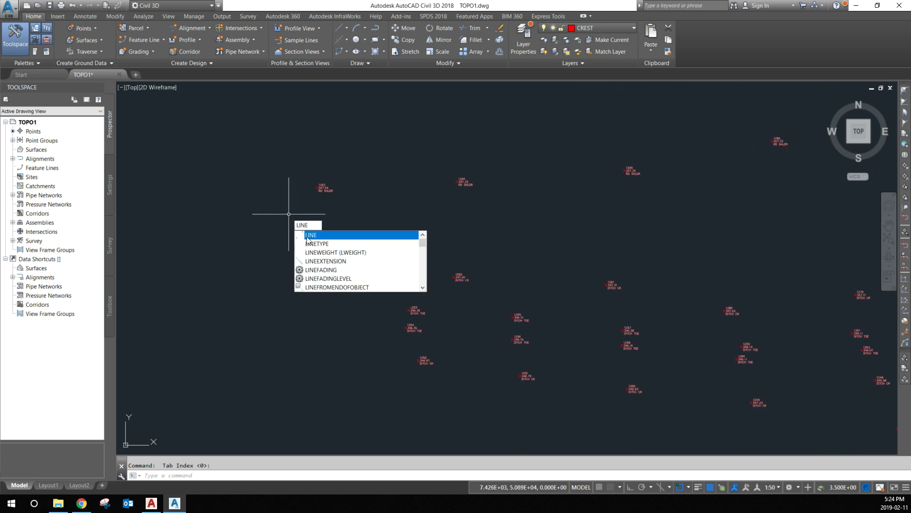
pyautogui.press('Return')
pyautogui.click(317, 187)
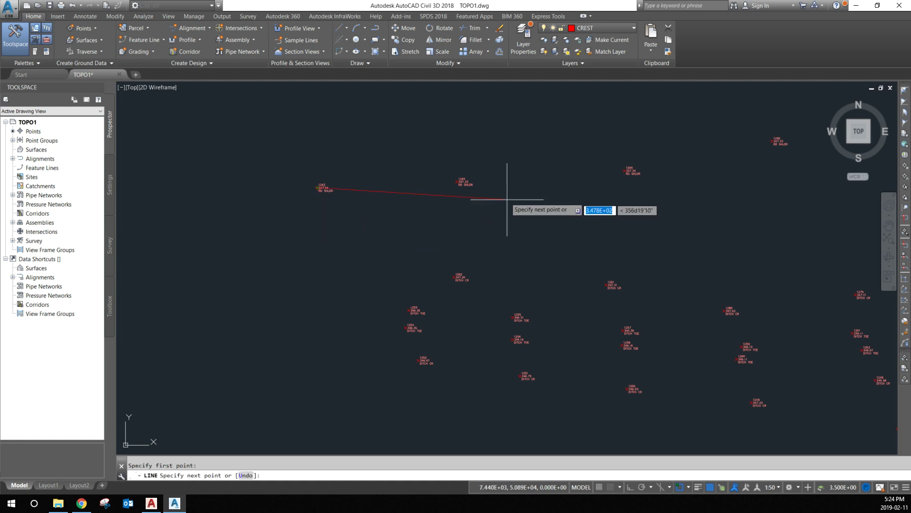
pyautogui.click(455, 179)
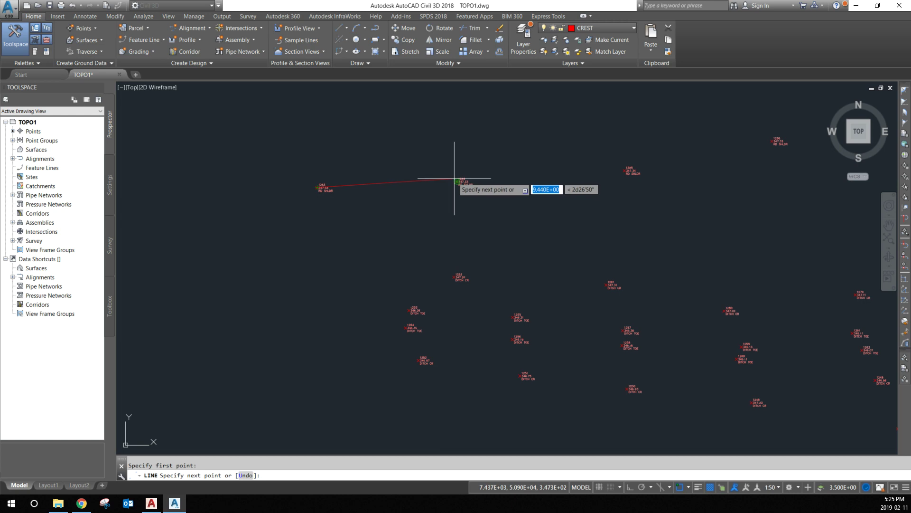
pyautogui.click(457, 181)
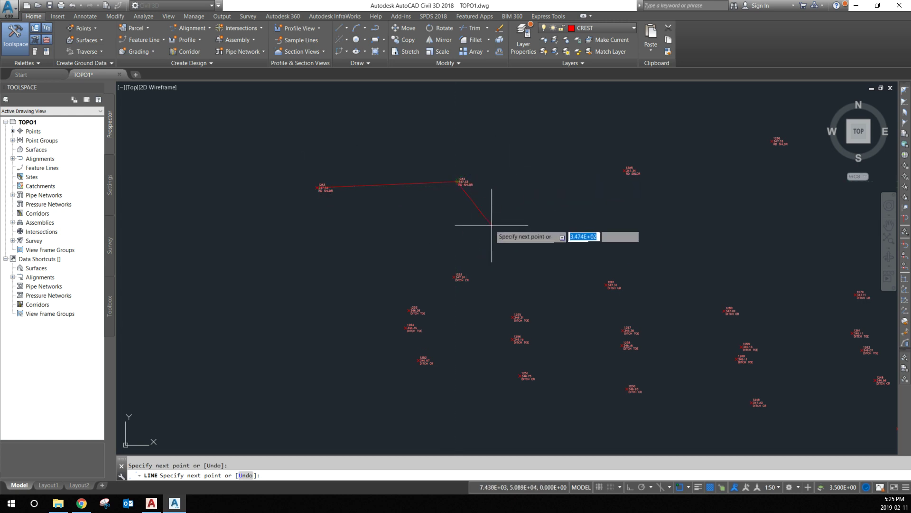
pyautogui.click(624, 171)
pyautogui.press('Return')
# Select the trial lines between the RD SHLDR points to check their segments and erase both.
pyautogui.click(551, 199)
pyautogui.click(517, 162)
pyautogui.click(378, 243)
pyautogui.click(350, 164)
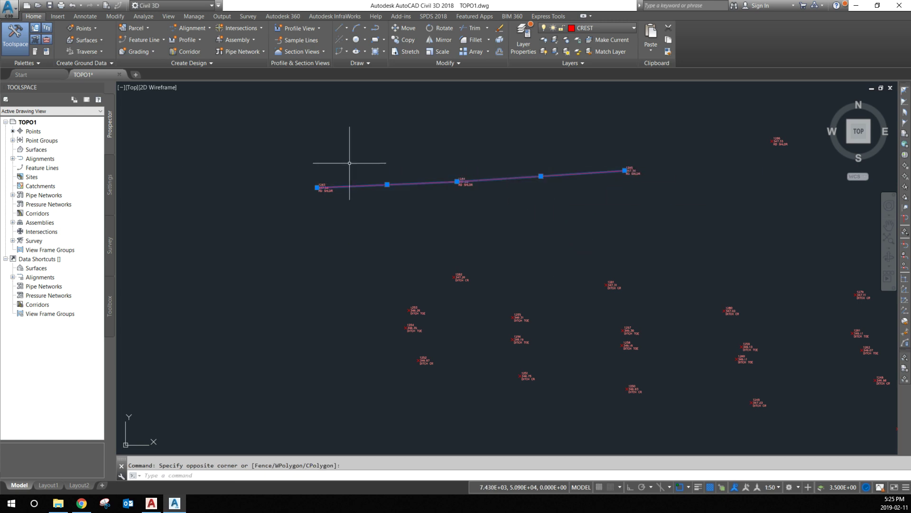
pyautogui.press('Escape')
pyautogui.click(390, 214)
pyautogui.click(373, 184)
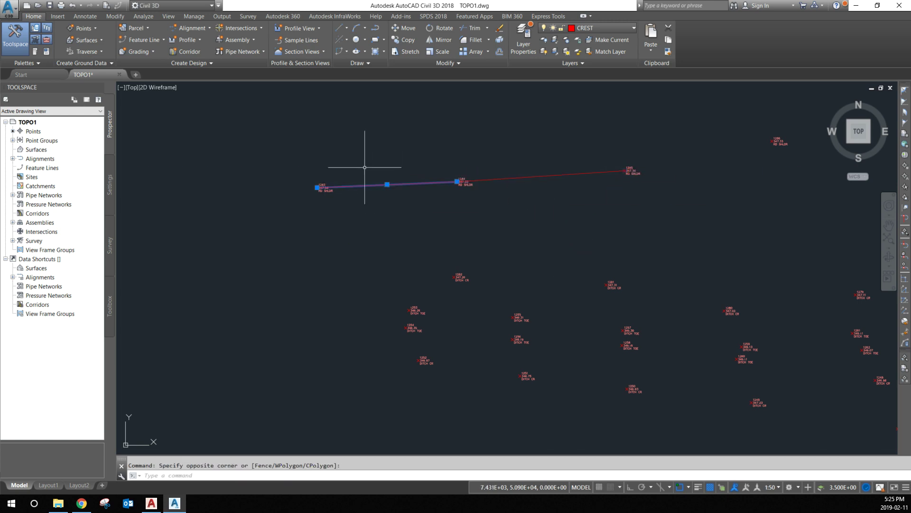
pyautogui.press('Delete')
pyautogui.click(508, 193)
pyautogui.click(492, 156)
pyautogui.press('Delete')
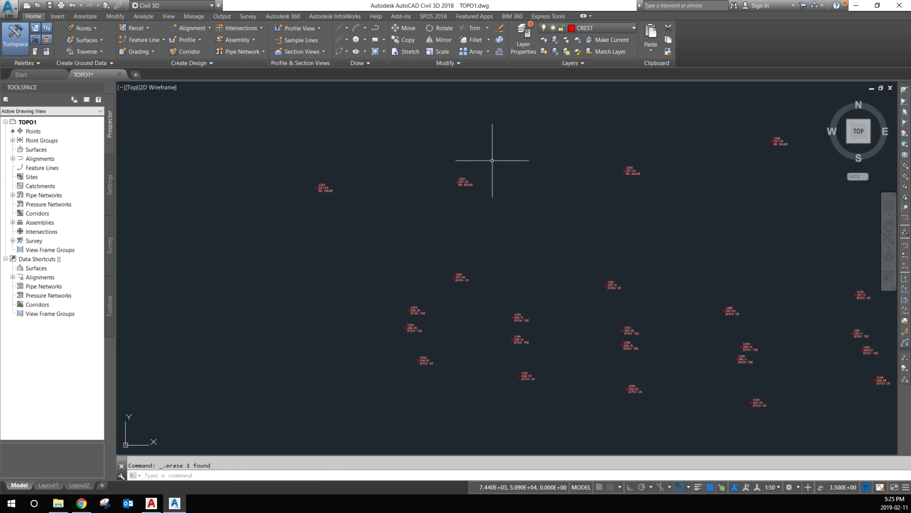
pyautogui.press('Escape')
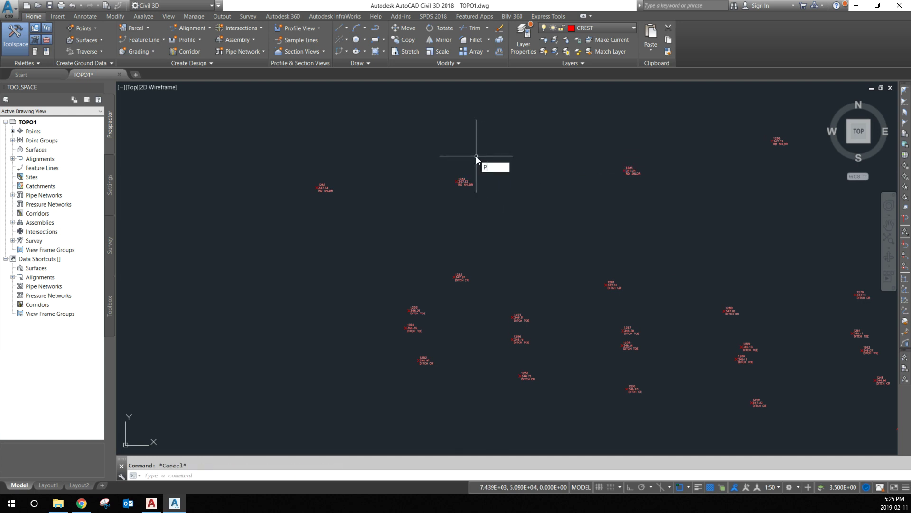
# Draw a trial 2D polyline through the four westernmost RD SHLDR points, starting at point 1283.
pyautogui.write('PL')
pyautogui.press('Return')
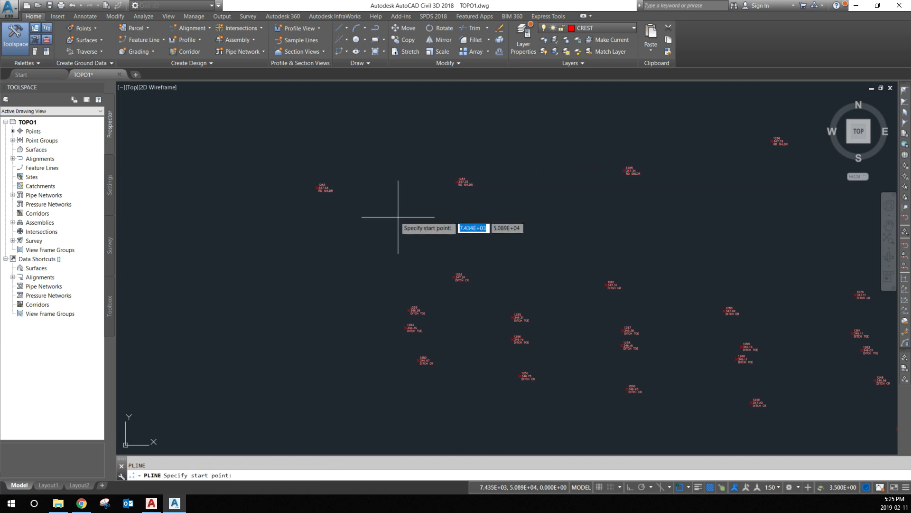
pyautogui.click(316, 195)
pyautogui.click(459, 183)
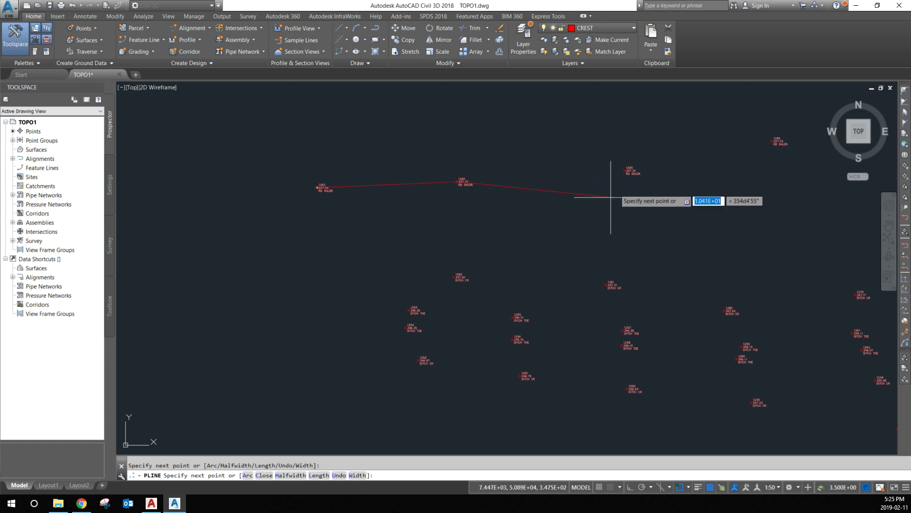
pyautogui.click(626, 171)
pyautogui.click(772, 142)
pyautogui.press('Return')
# Select the trial 2D polyline, inspect it at point 1283, and delete it.
pyautogui.click(722, 193)
pyautogui.click(690, 135)
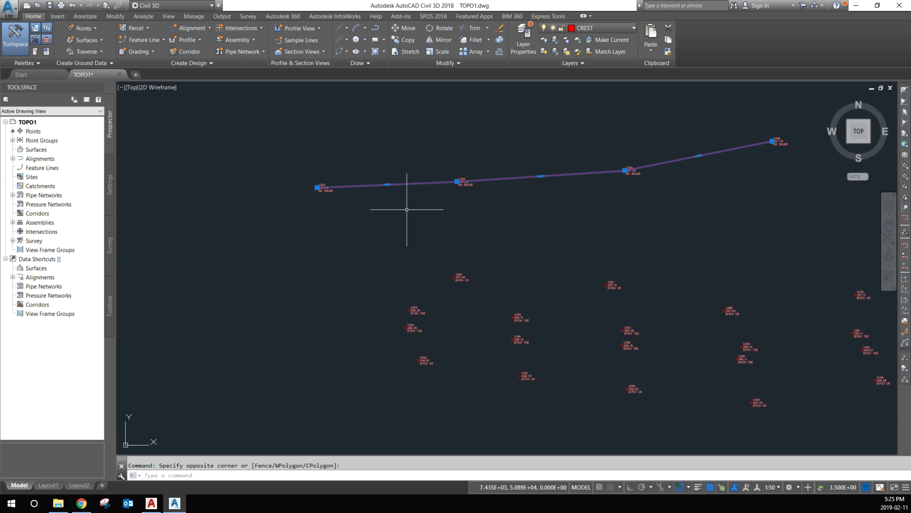
pyautogui.scroll(5, 304, 188)
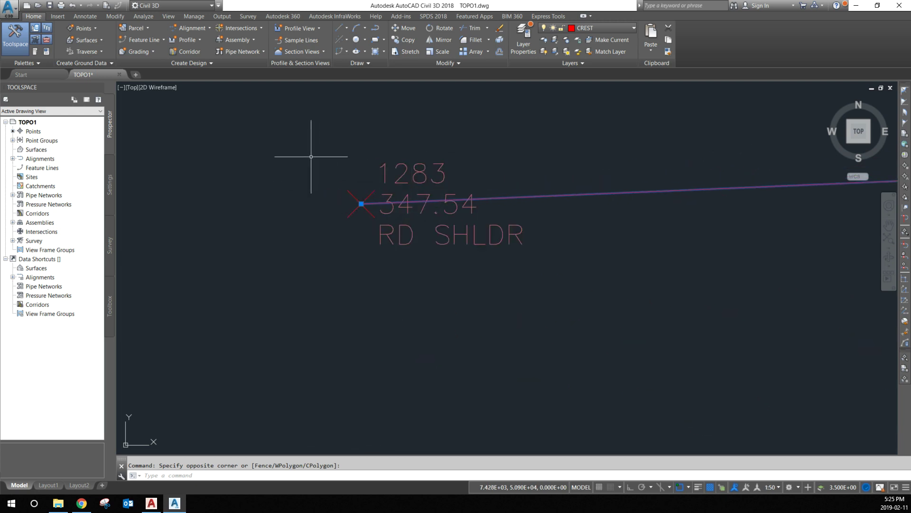
pyautogui.scroll(-8, 209, 315)
pyautogui.scroll(3, 248, 281)
pyautogui.scroll(5, 249, 281)
pyautogui.press('Escape')
pyautogui.click(421, 186)
pyautogui.click(415, 274)
pyautogui.press('Delete')
# Start a 3D polyline at RD SHLDR point 1283 and run it through points 1284 and 1285.
pyautogui.scroll(-6, 391, 184)
pyautogui.scroll(2, 621, 194)
pyautogui.scroll(6, 518, 249)
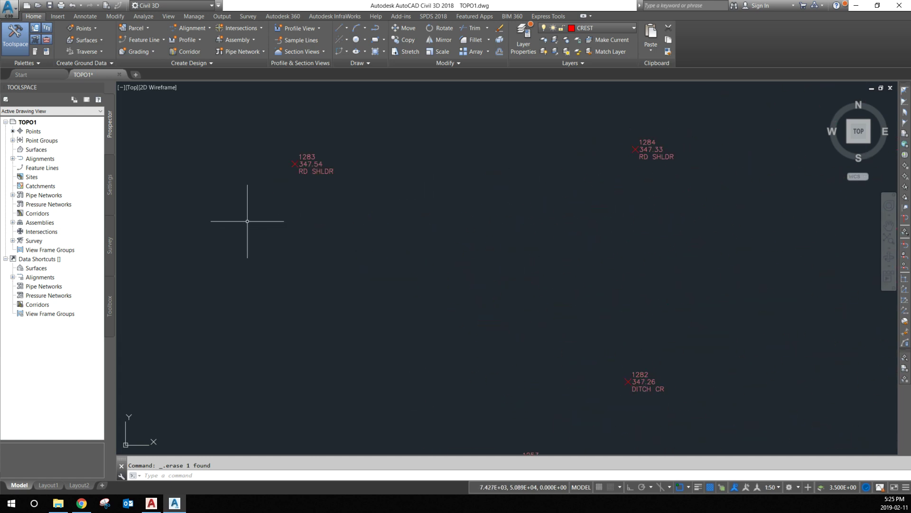
pyautogui.write('dpoly')
pyautogui.press('Return')
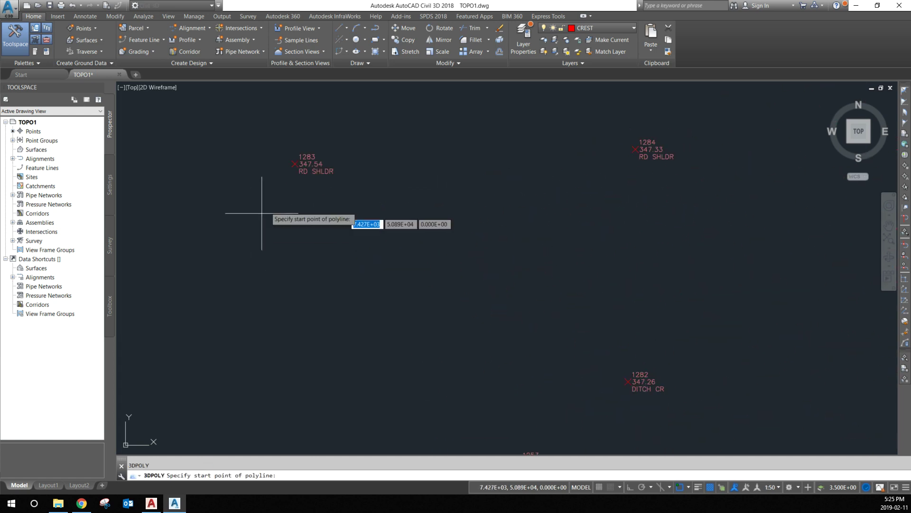
pyautogui.click(291, 171)
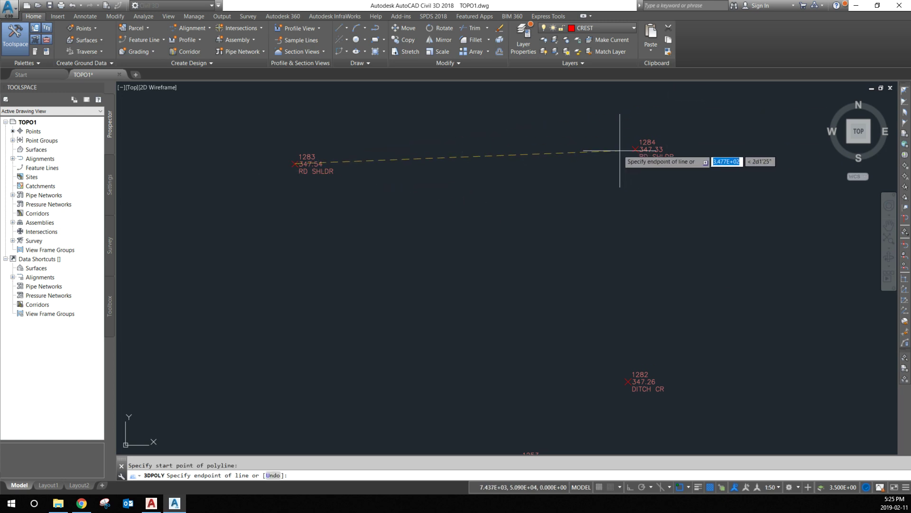
pyautogui.click(635, 149)
pyautogui.scroll(-2, 411, 266)
pyautogui.scroll(2, 658, 211)
pyautogui.click(657, 214)
# Continue the 3D polyline through RD SHLDR points 1286, 1287 and 1288 and finish it.
pyautogui.scroll(-4, 533, 312)
pyautogui.scroll(2, 632, 270)
pyautogui.scroll(2, 494, 349)
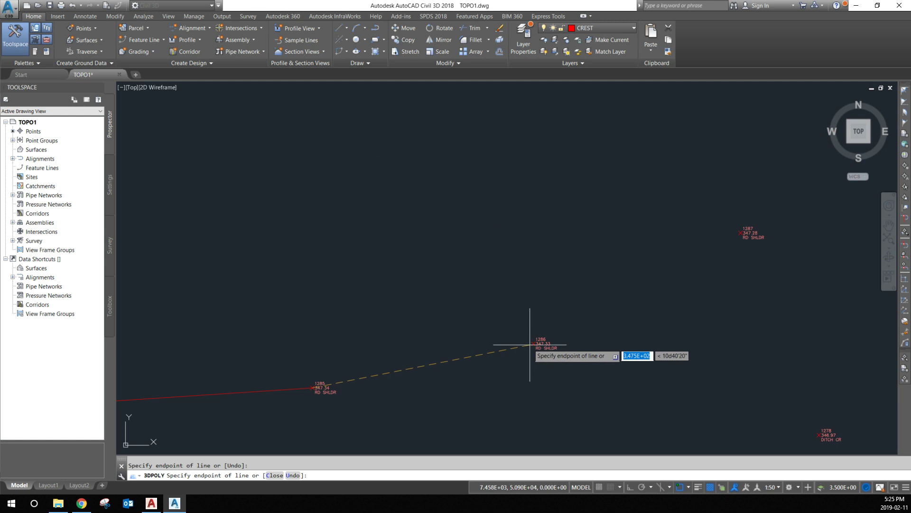
pyautogui.scroll(5, 546, 345)
pyautogui.scroll(-5, 546, 346)
pyautogui.scroll(5, 631, 266)
pyautogui.click(606, 276)
pyautogui.scroll(-4, 495, 360)
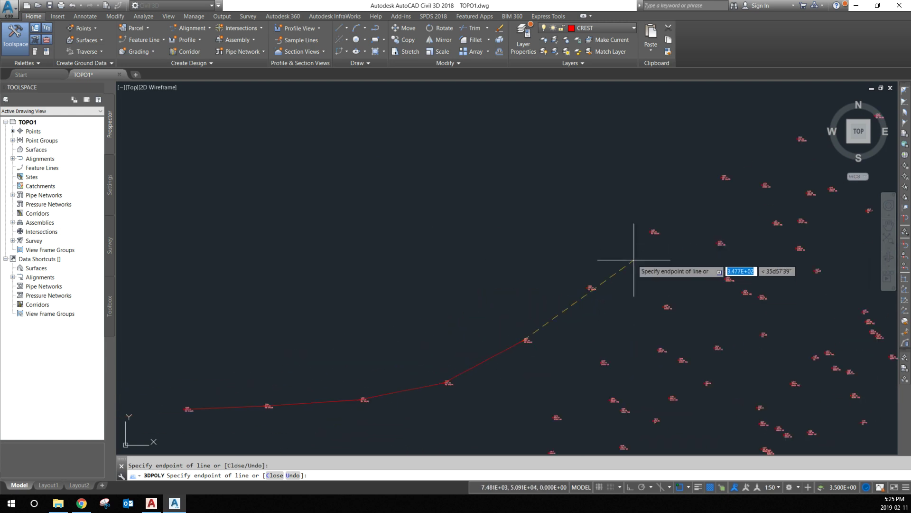
pyautogui.scroll(3, 509, 311)
pyautogui.click(537, 312)
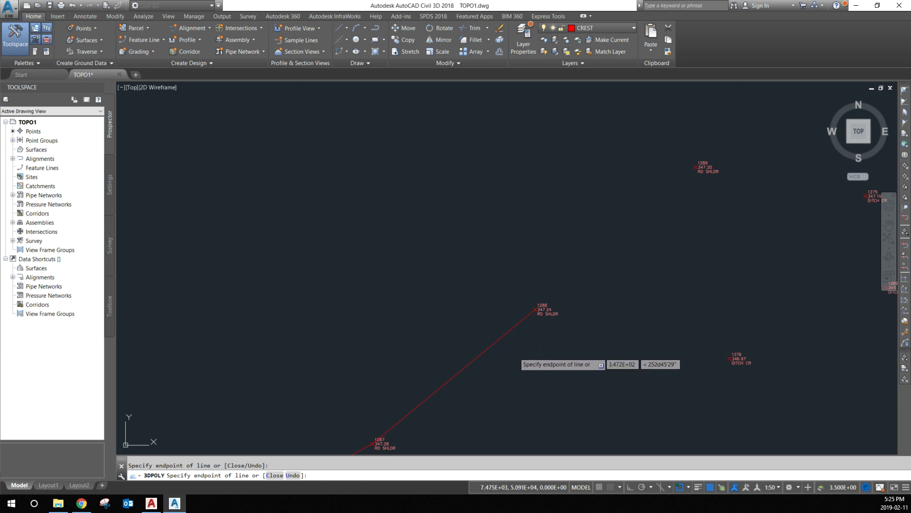
pyautogui.press('Escape')
# Inspect the 3D polyline from a tilted angle in the Object Viewer, close the viewer, and delete the polyline.
pyautogui.click(512, 372)
pyautogui.click(420, 295)
pyautogui.scroll(-4, 546, 189)
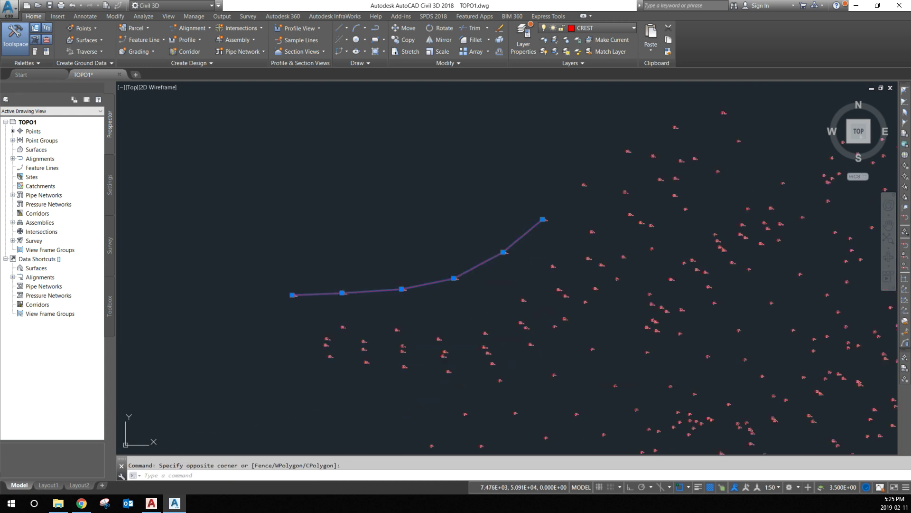
pyautogui.rightClick(466, 178)
pyautogui.click(498, 311)
pyautogui.click(535, 137)
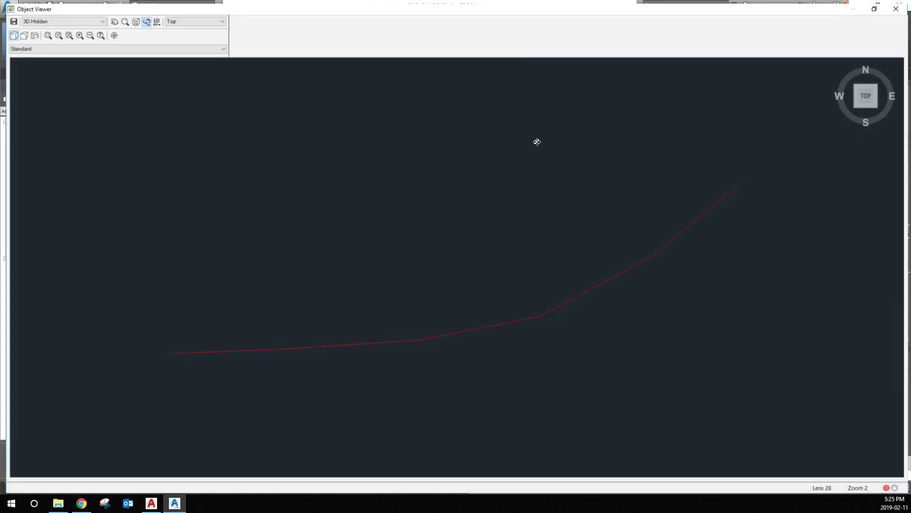
pyautogui.moveTo(463, 270); pyautogui.dragTo(482, 336)
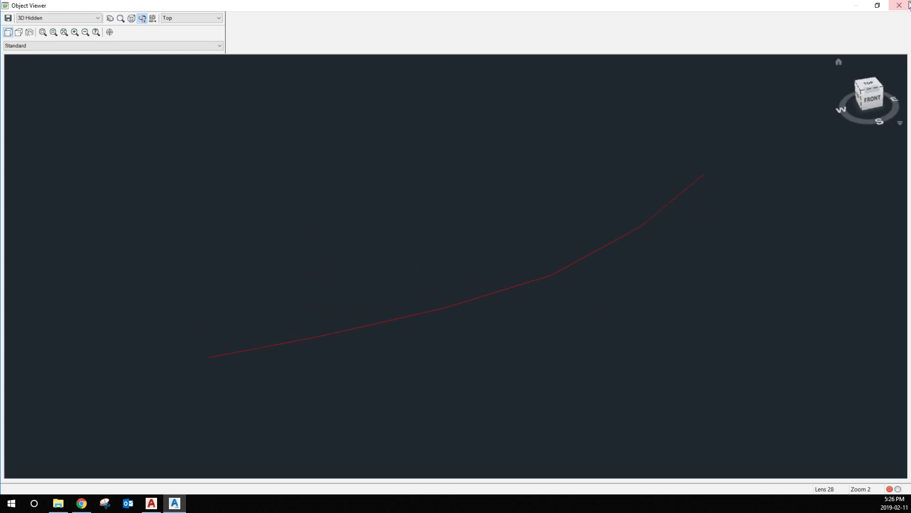
pyautogui.press('Escape')
pyautogui.click(498, 258)
pyautogui.press('Delete')
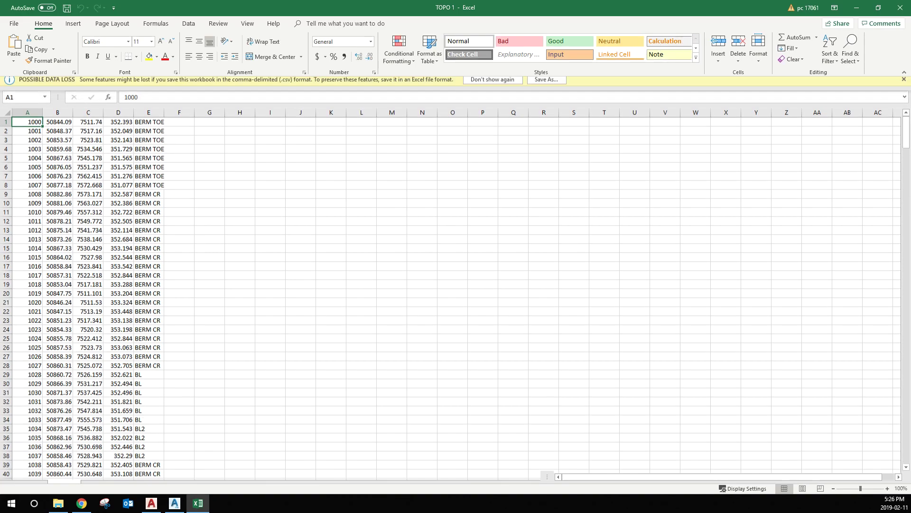
# Switch to the TOPO 1 workbook in Excel and widen the point description column E.
pyautogui.click(207, 153)
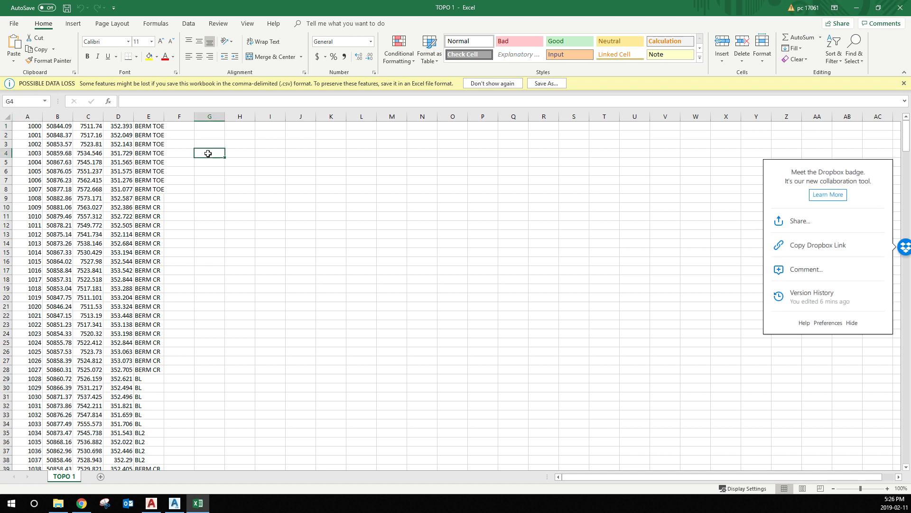
pyautogui.click(20, 117)
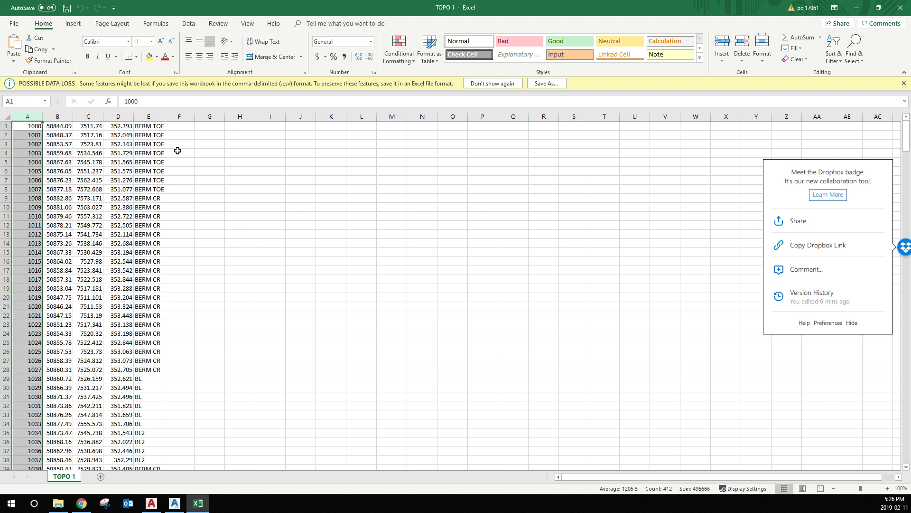
pyautogui.click(178, 150)
pyautogui.click(172, 126)
pyautogui.moveTo(163, 114); pyautogui.dragTo(182, 114)
pyautogui.click(196, 169)
# Insert the CONCATENATE function into cell F1, choosing it from the full list of all functions.
pyautogui.click(197, 125)
pyautogui.click(162, 24)
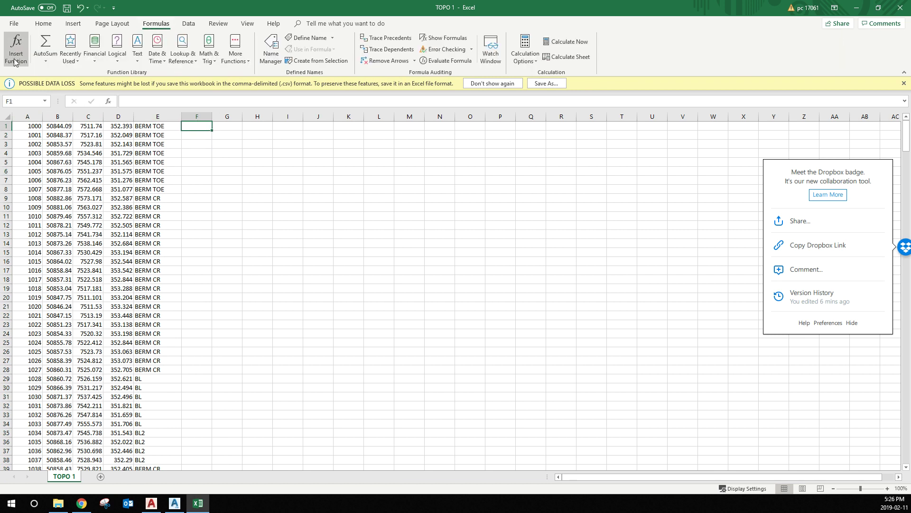
pyautogui.click(17, 60)
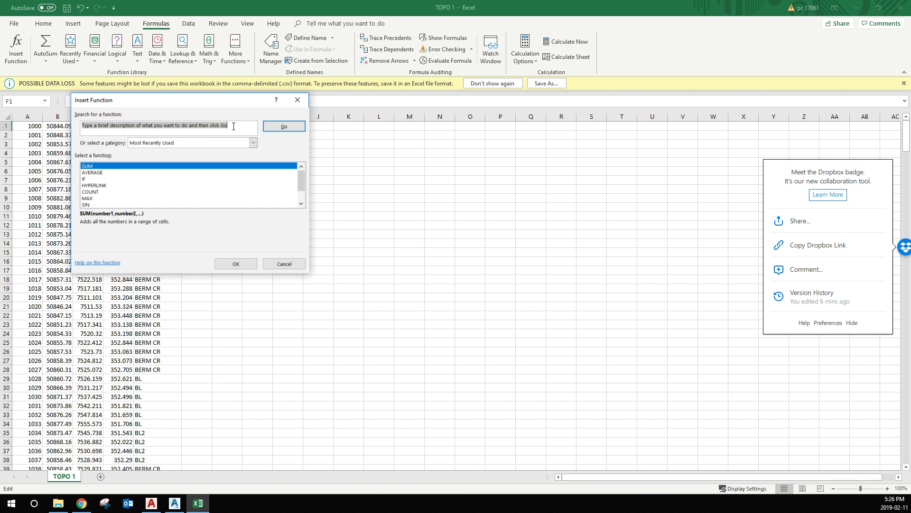
pyautogui.click(223, 144)
pyautogui.click(203, 158)
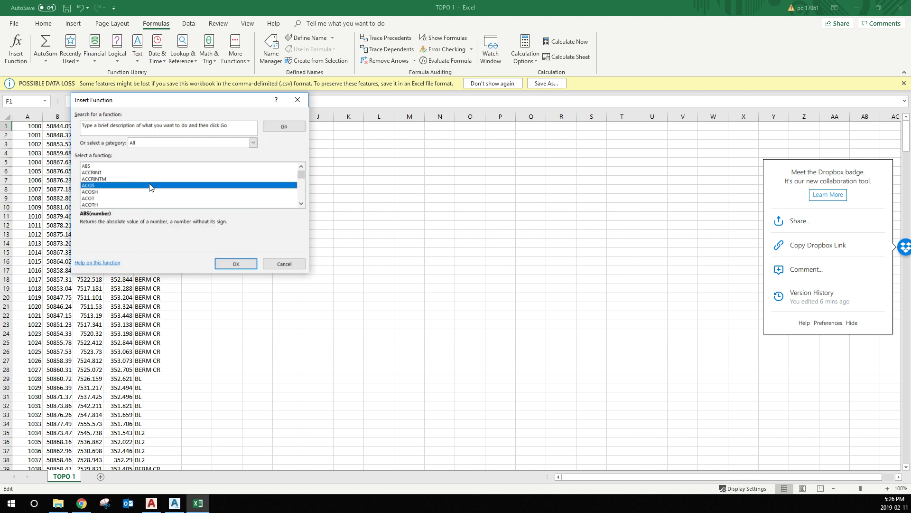
pyautogui.scroll(-18, 148, 190)
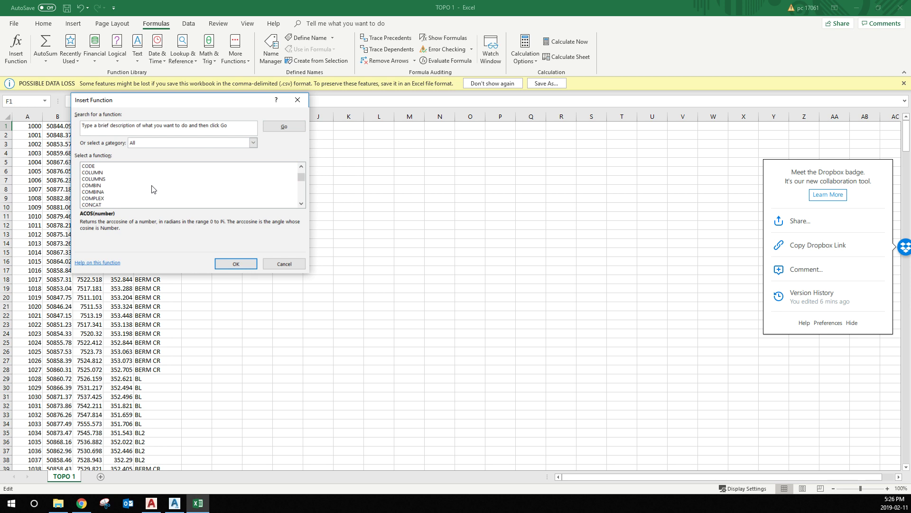
pyautogui.scroll(-1, 157, 189)
pyautogui.scroll(3, 177, 196)
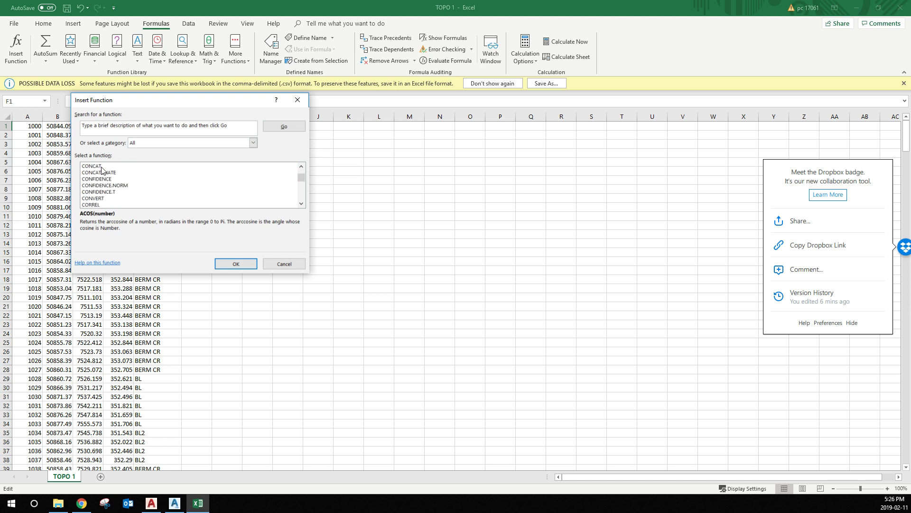
pyautogui.click(105, 173)
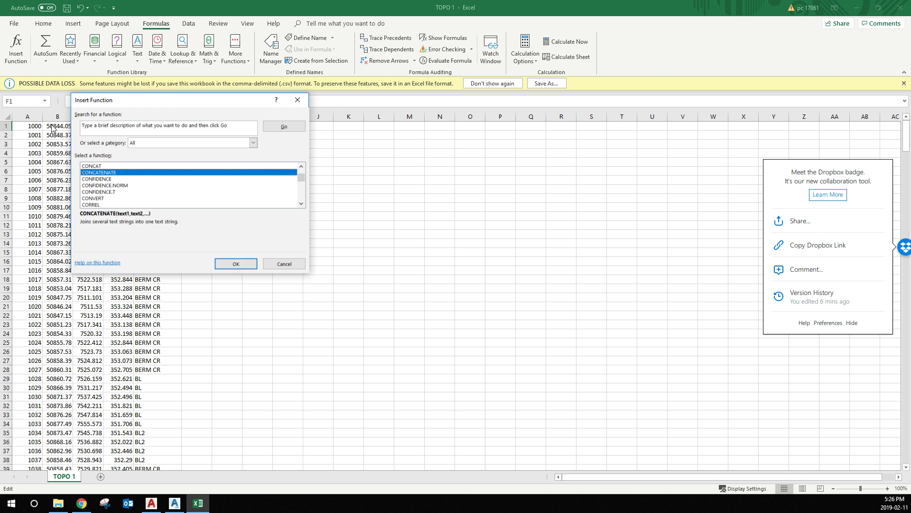
pyautogui.click(247, 264)
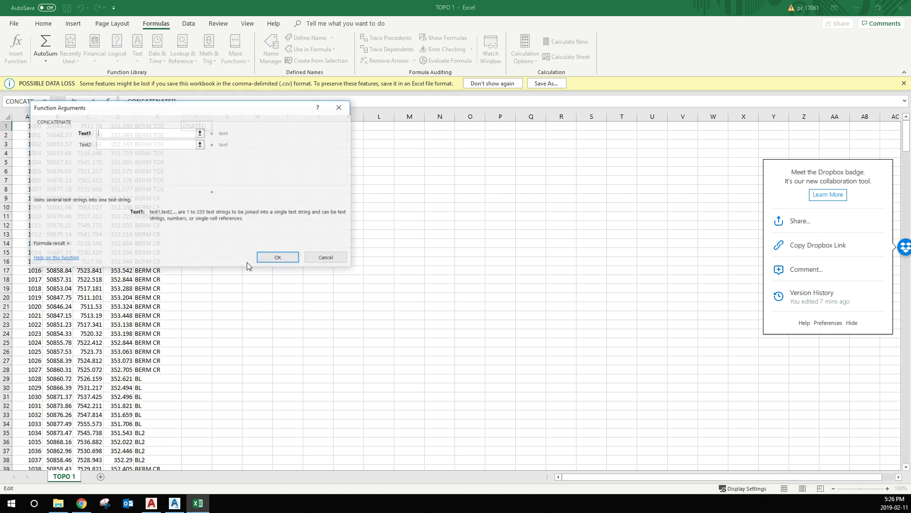
pyautogui.moveTo(110, 104); pyautogui.dragTo(359, 121)
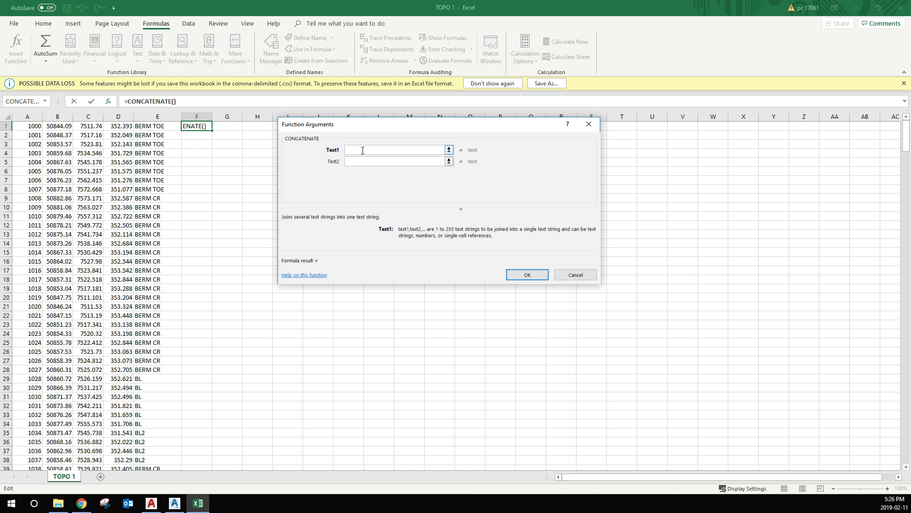
# Build the F1 formula from C1, B1 and D1 with "," between them, as =CONCATENATE(C1,",",B1,",",D1).
pyautogui.click(90, 126)
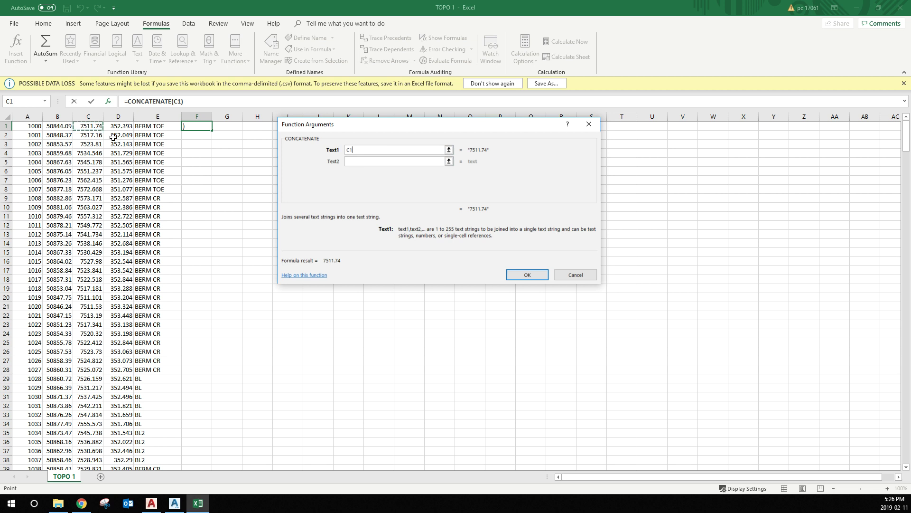
pyautogui.click(350, 161)
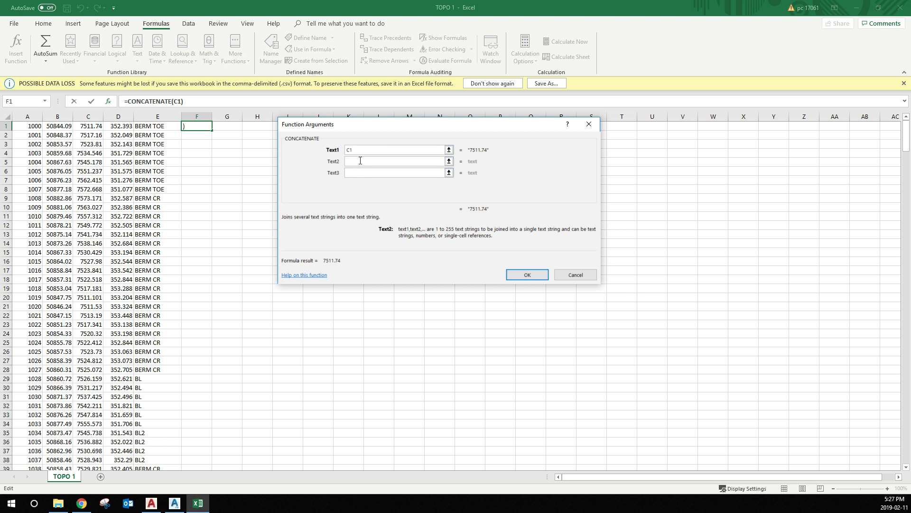
pyautogui.click(360, 172)
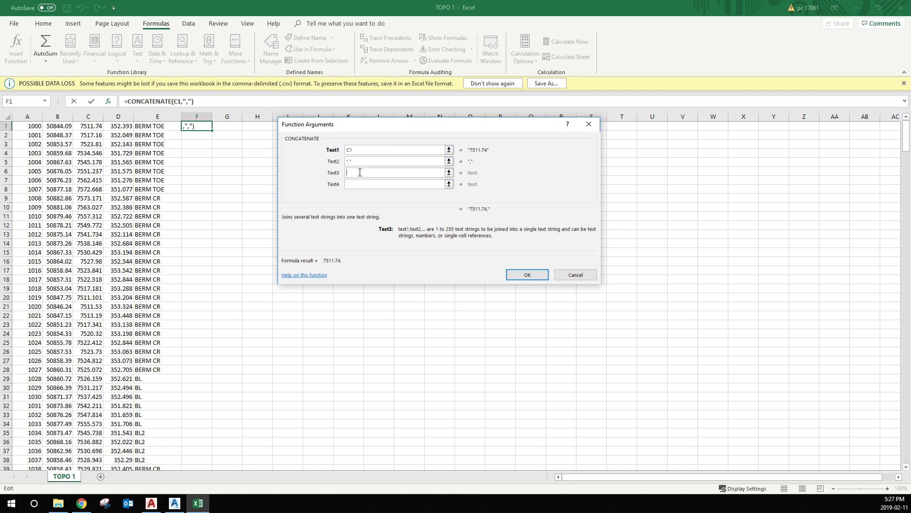
pyautogui.click(58, 126)
pyautogui.click(357, 184)
pyautogui.click(119, 127)
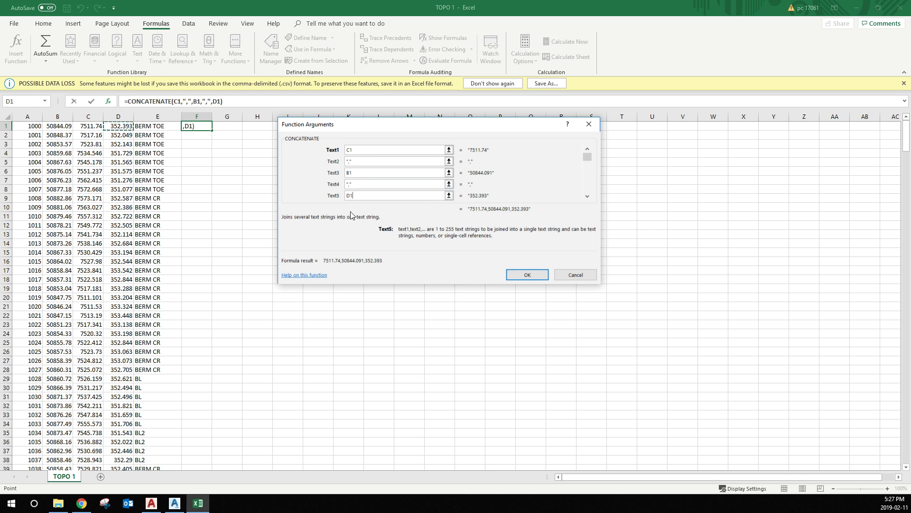
pyautogui.click(527, 274)
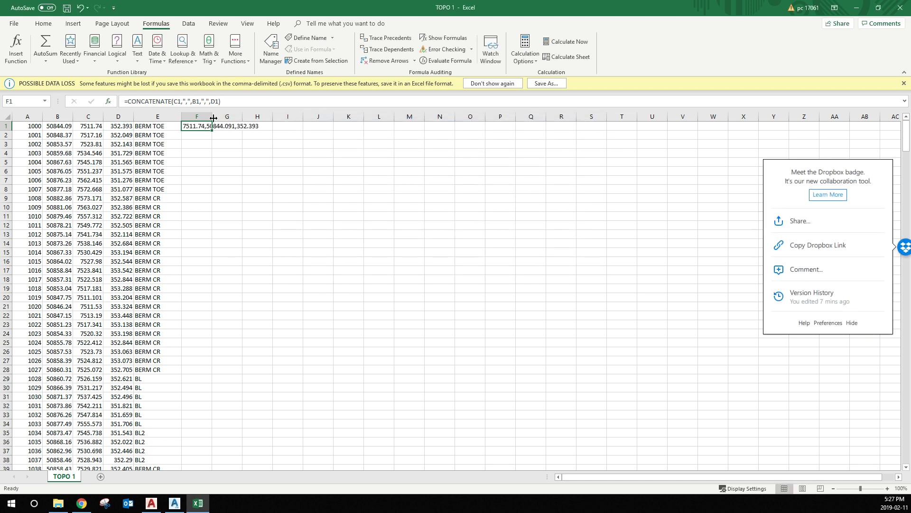
# Fit column F to its contents and fill the CONCATENATE formula down for all points.
pyautogui.doubleClick(212, 116)
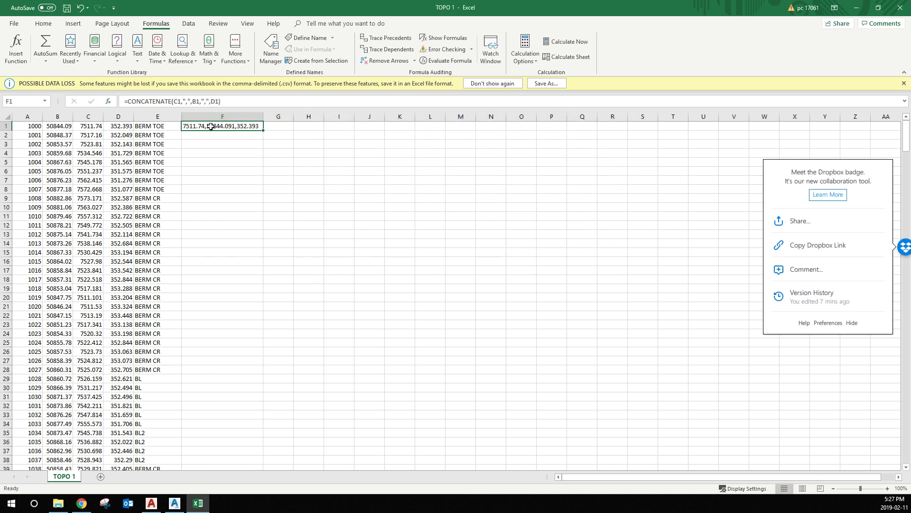
pyautogui.doubleClick(264, 131)
pyautogui.scroll(-7, 249, 274)
pyautogui.scroll(7, 249, 274)
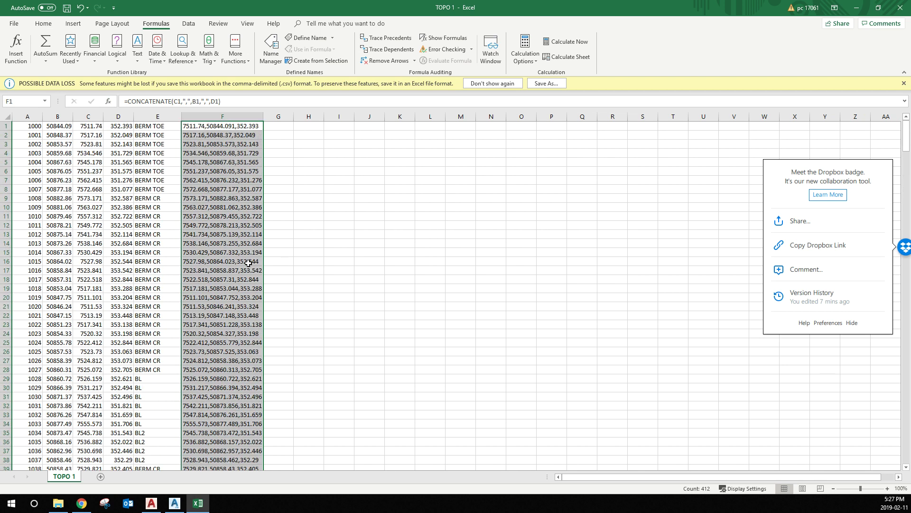
# Sort the point data in ascending order by the description column E, expanding the selection to the neighbouring columns.
pyautogui.click(142, 112)
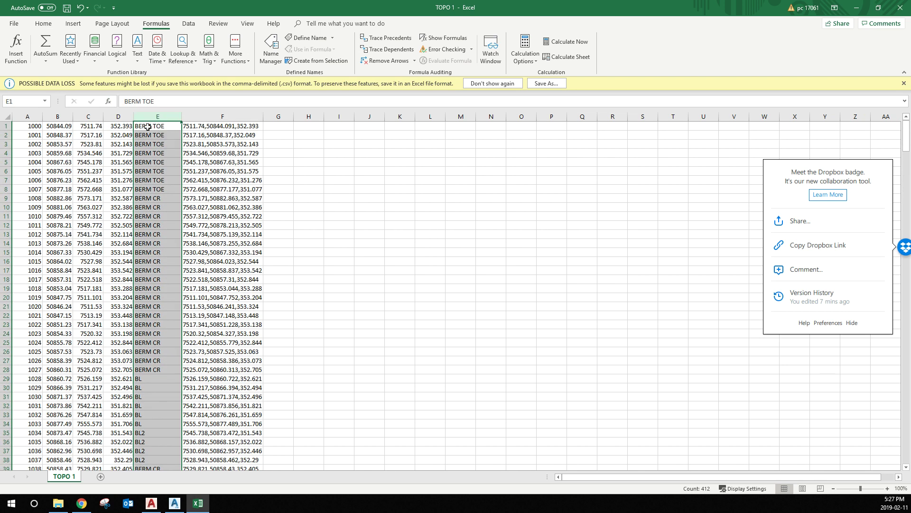
pyautogui.click(55, 26)
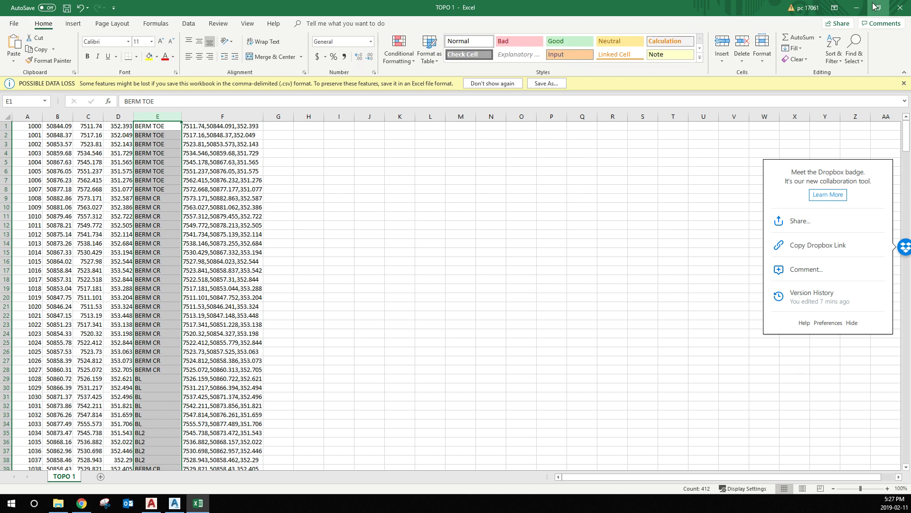
pyautogui.click(835, 56)
pyautogui.click(844, 74)
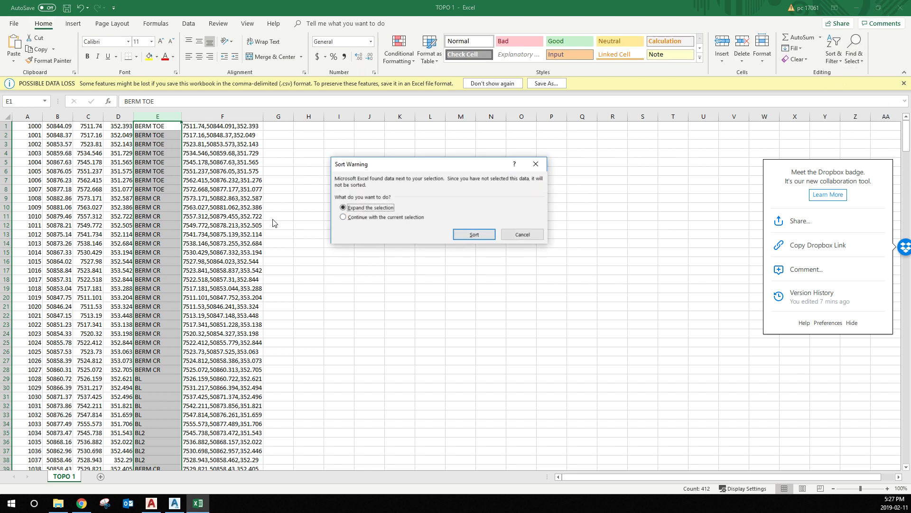
pyautogui.click(475, 234)
pyautogui.click(196, 163)
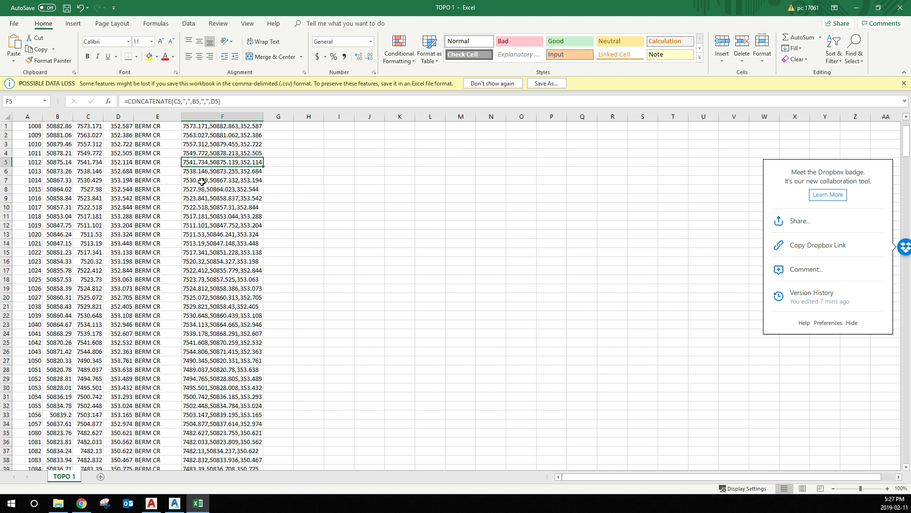
pyautogui.moveTo(185, 126); pyautogui.dragTo(230, 462)
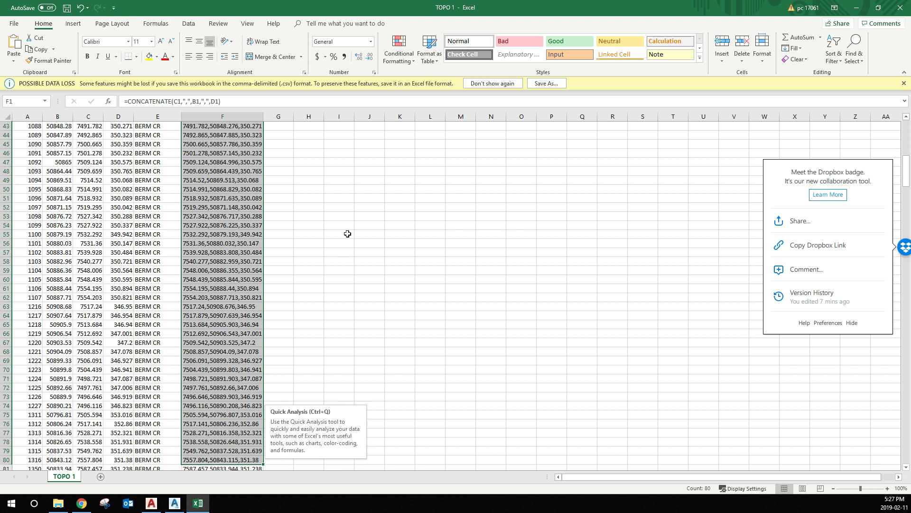
pyautogui.click(364, 219)
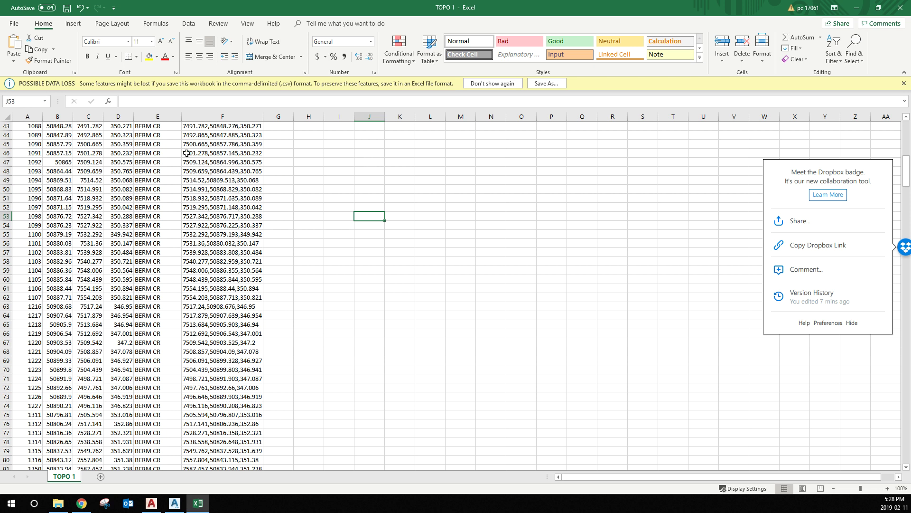
pyautogui.click(183, 135)
pyautogui.scroll(14, 181, 172)
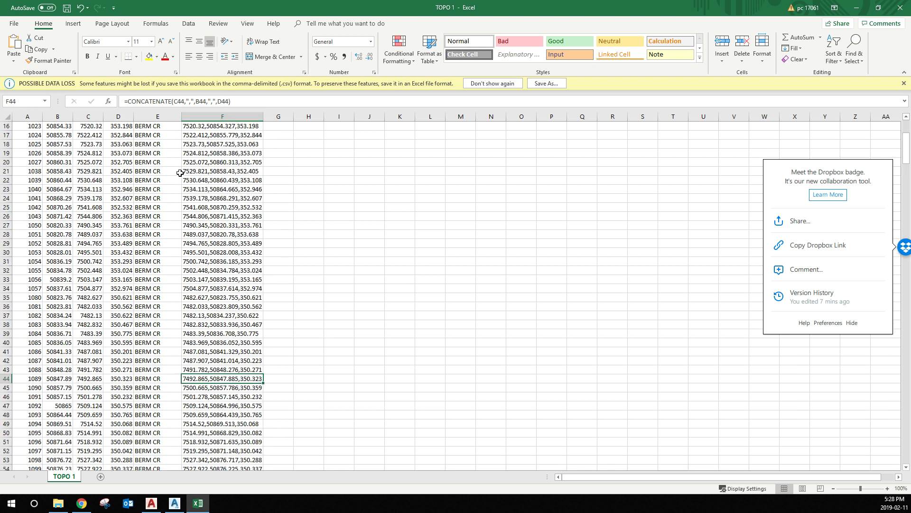
pyautogui.rightClick(180, 177)
pyautogui.press('Escape')
pyautogui.click(177, 135)
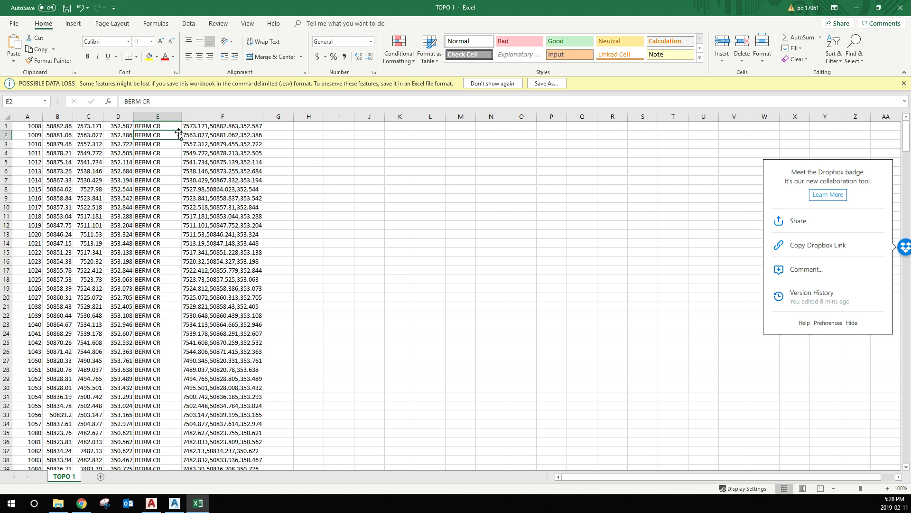
# Copy the BERM CR coordinate strings in F1:F86 and switch to the TOPO1 drawing in Civil 3D, closing the empty Drawing2 session.
pyautogui.moveTo(186, 127); pyautogui.dragTo(195, 293)
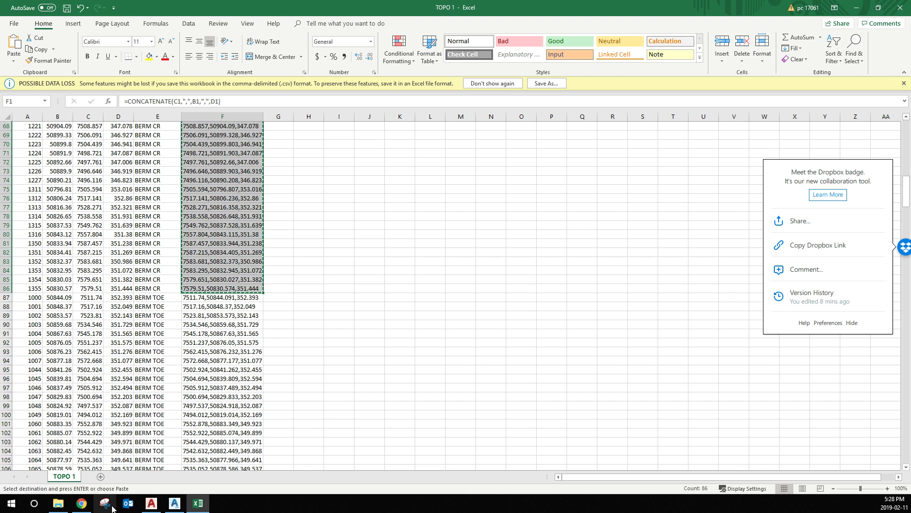
pyautogui.click(151, 504)
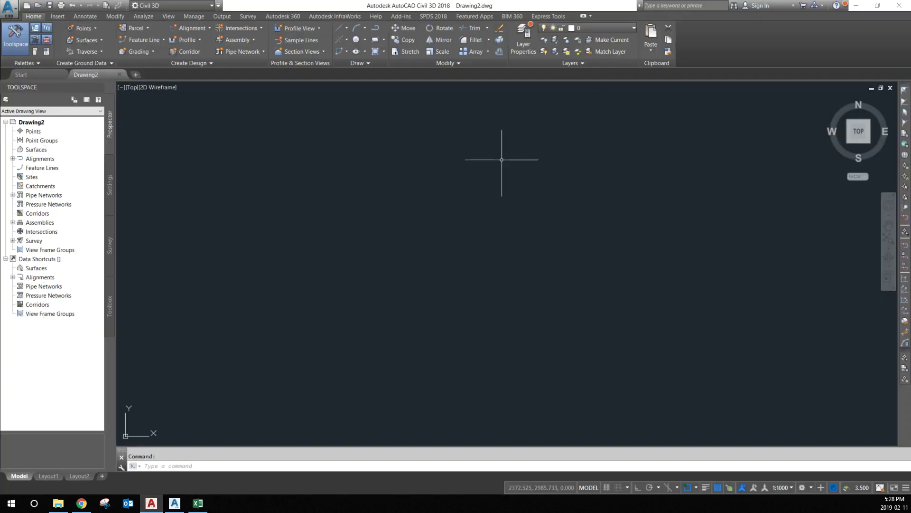
pyautogui.click(899, 4)
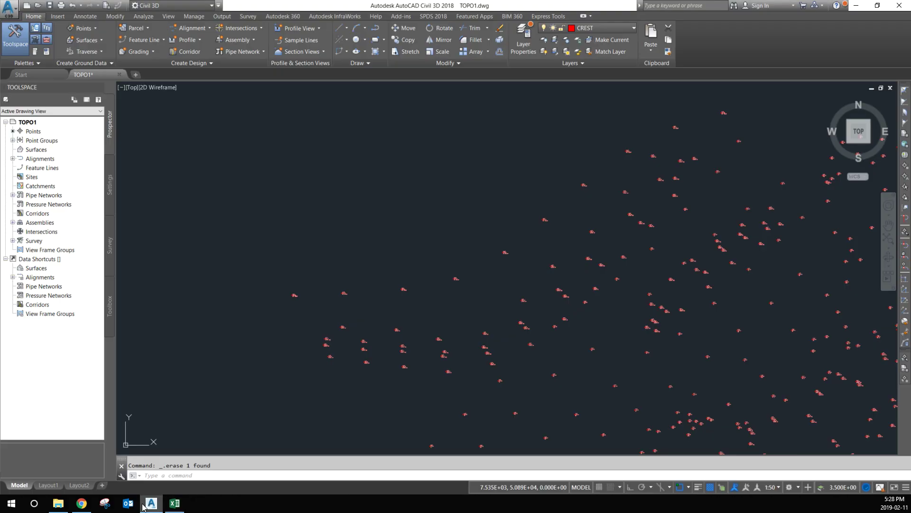
pyautogui.click(166, 504)
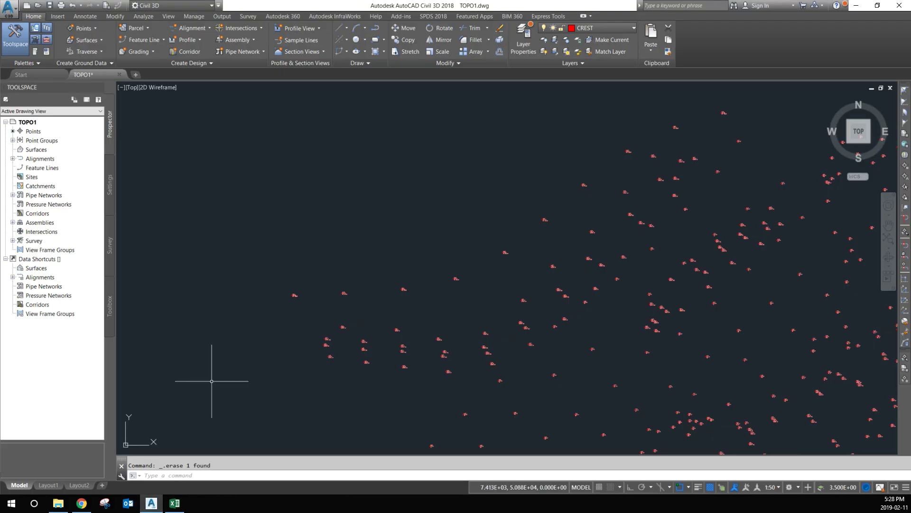
# Draw a 3D polyline (3DPOLY) on the CREST layer from the copied BERM CR coordinate strings and finish it.
pyautogui.write('3dpoly')
pyautogui.press('Return')
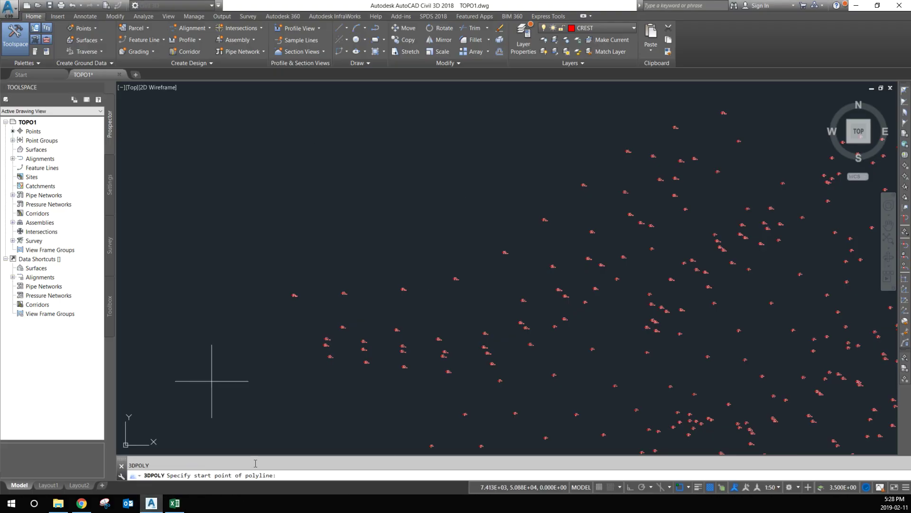
pyautogui.hotkey('ctrl', 'v')
pyautogui.scroll(-8, 541, 186)
pyautogui.scroll(4, 617, 250)
pyautogui.scroll(6, 620, 251)
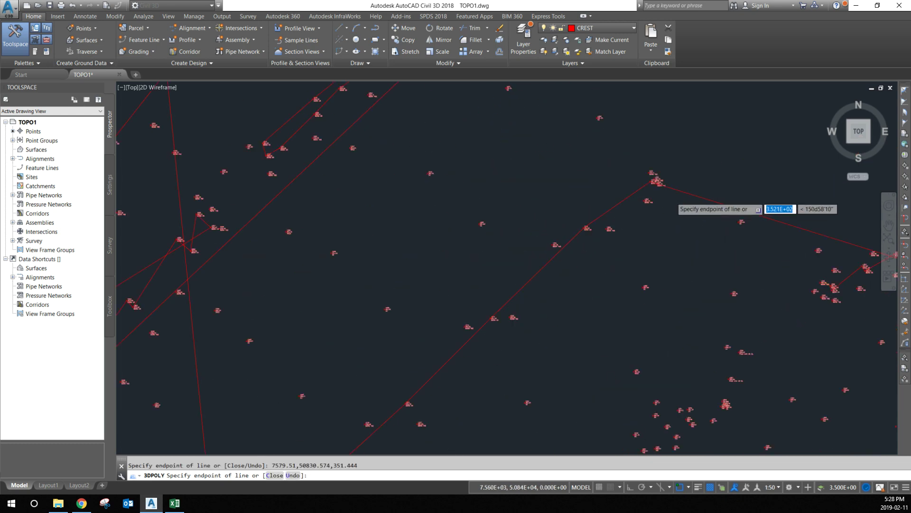
pyautogui.scroll(-4, 518, 141)
pyautogui.scroll(5, 553, 195)
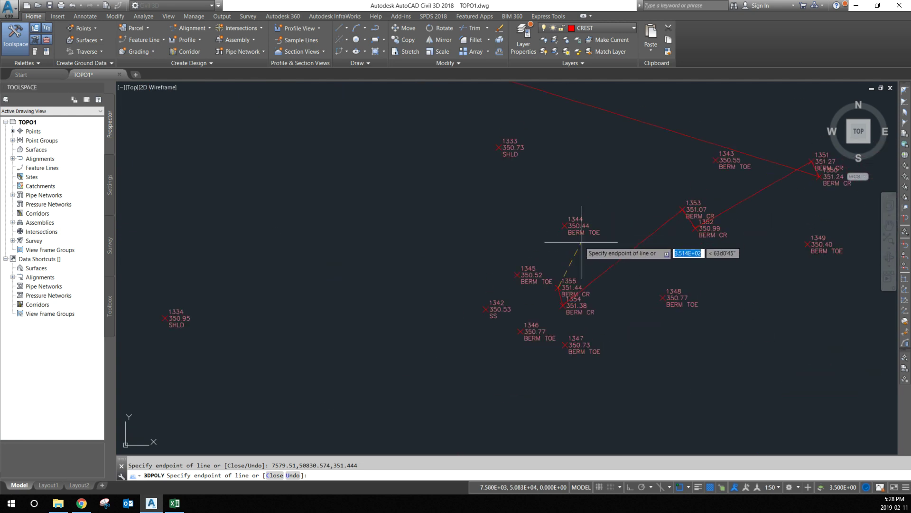
pyautogui.scroll(-5, 684, 228)
pyautogui.press('Return')
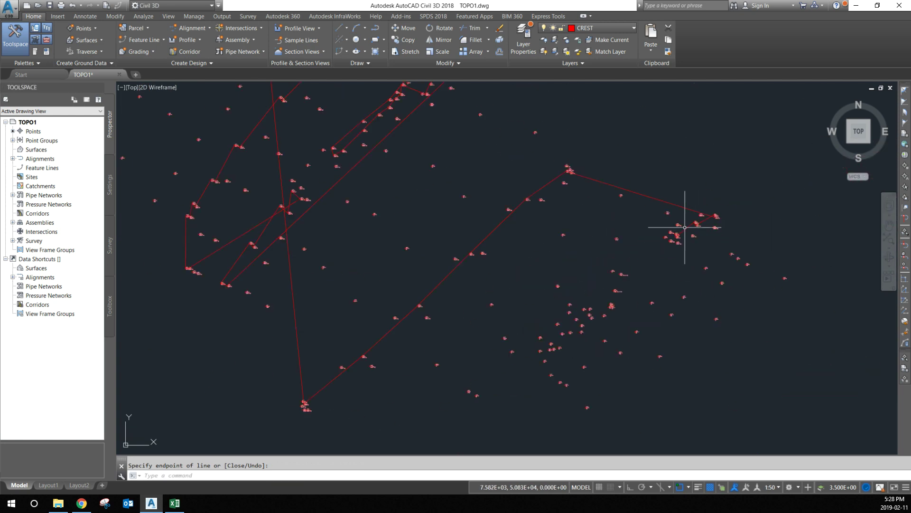
# Examine how the 3D polyline connects the BERM CR points, including points 1350 to 1355 and 1316.
pyautogui.scroll(5, 701, 223)
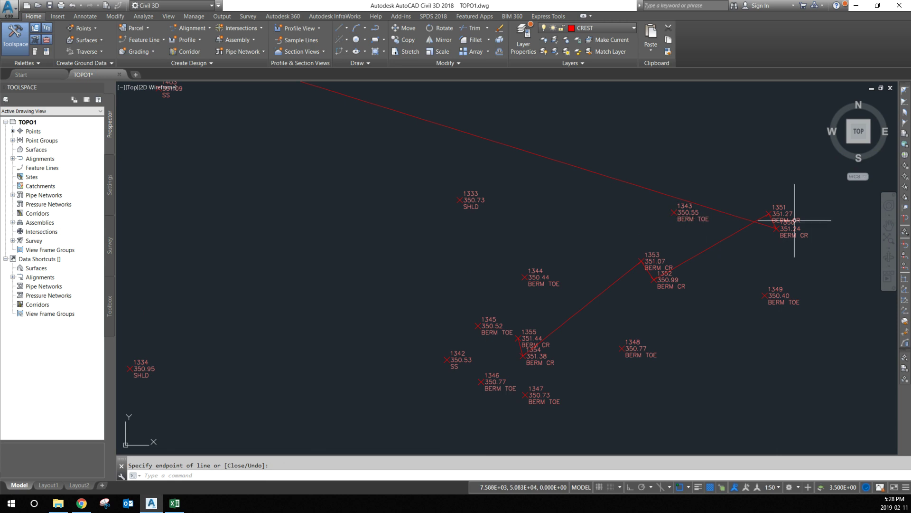
pyautogui.scroll(-5, 777, 223)
pyautogui.scroll(5, 713, 257)
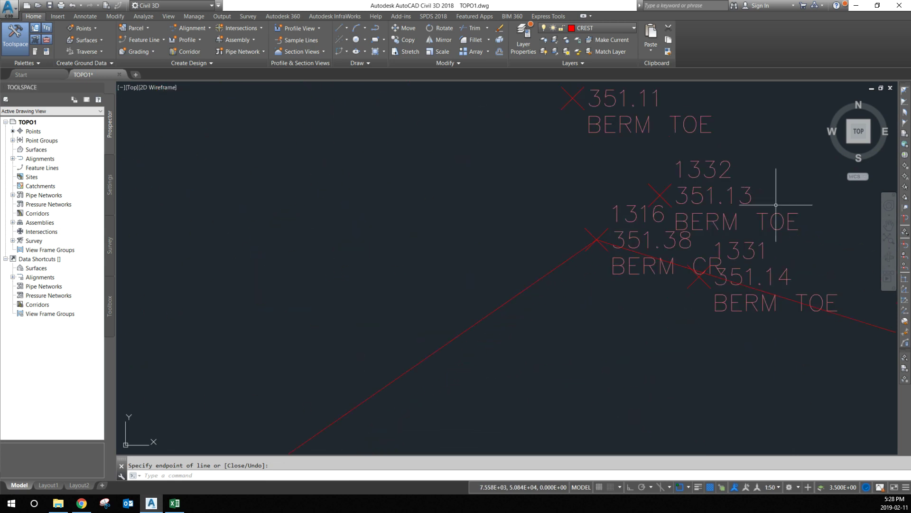
pyautogui.scroll(-4, 740, 209)
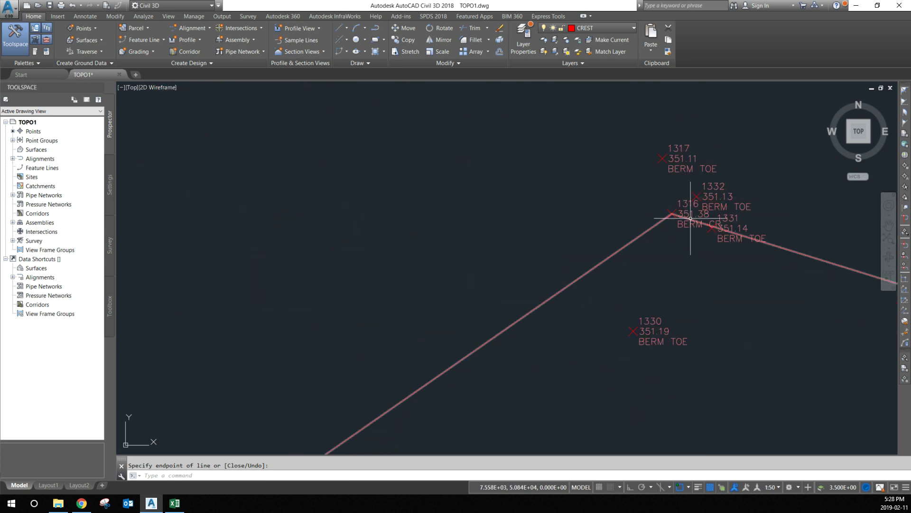
pyautogui.scroll(-5, 691, 223)
pyautogui.scroll(5, 662, 311)
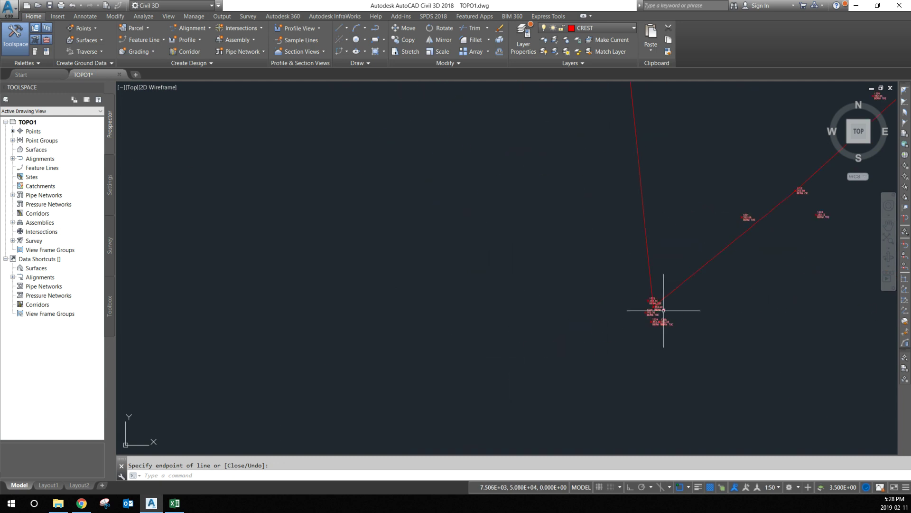
# Inspect where the BERM CR 3D polyline runs between separate berms across the site and around points 1350 to 1355.
pyautogui.scroll(-8, 606, 327)
pyautogui.scroll(6, 610, 167)
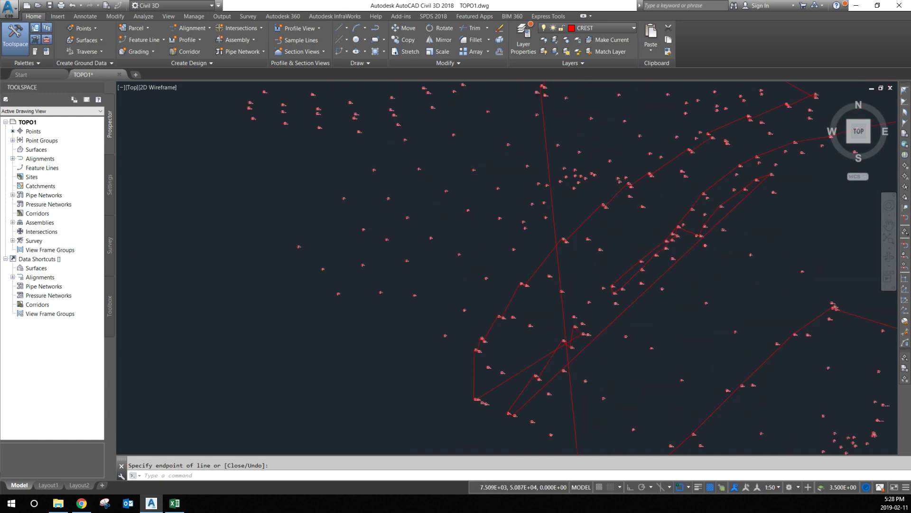
pyautogui.scroll(-5, 595, 172)
pyautogui.scroll(5, 594, 171)
pyautogui.scroll(-5, 559, 193)
pyautogui.scroll(7, 533, 208)
pyautogui.scroll(6, 753, 204)
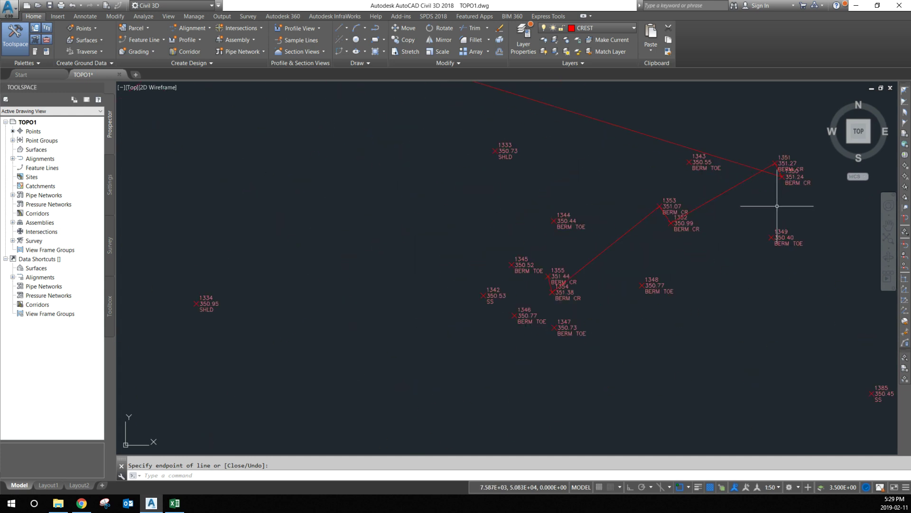
pyautogui.scroll(-3, 809, 193)
pyautogui.scroll(3, 733, 241)
# Draw a closed 3D polyline (3DPOLY) around the berm crest through points 1350, 1352, 1354, 1355, 1353 and 1351.
pyautogui.write('3dpoly')
pyautogui.press('Return')
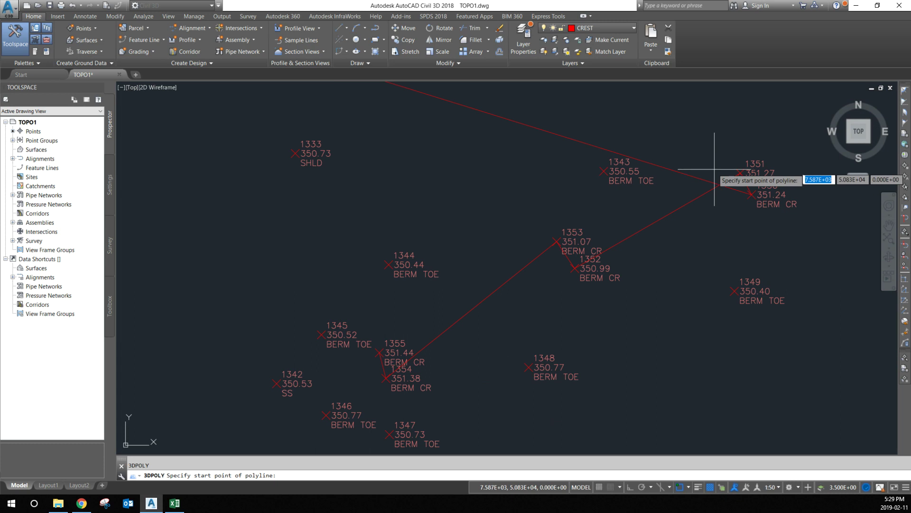
pyautogui.click(752, 195)
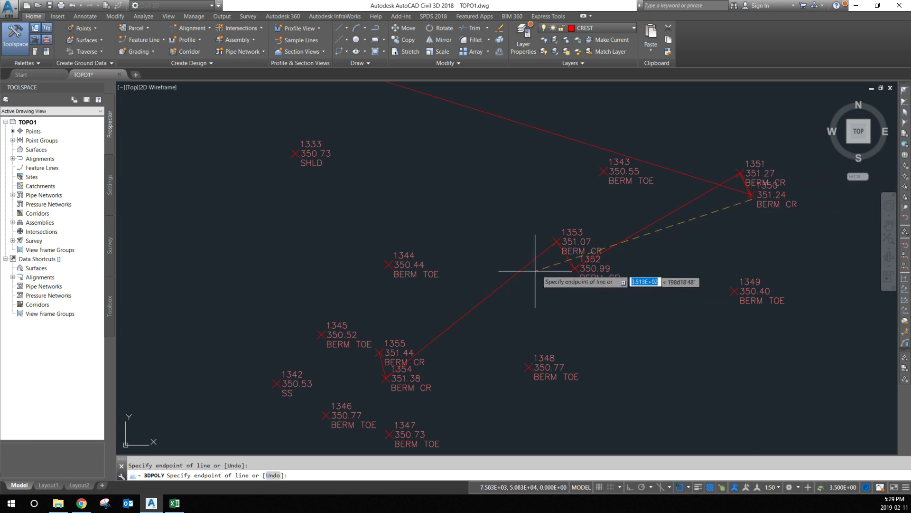
pyautogui.click(576, 268)
pyautogui.click(386, 378)
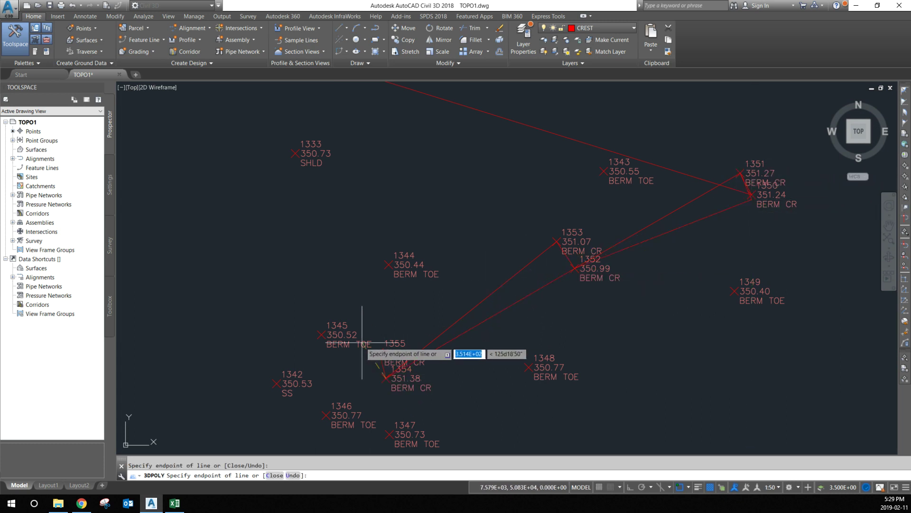
pyautogui.click(556, 241)
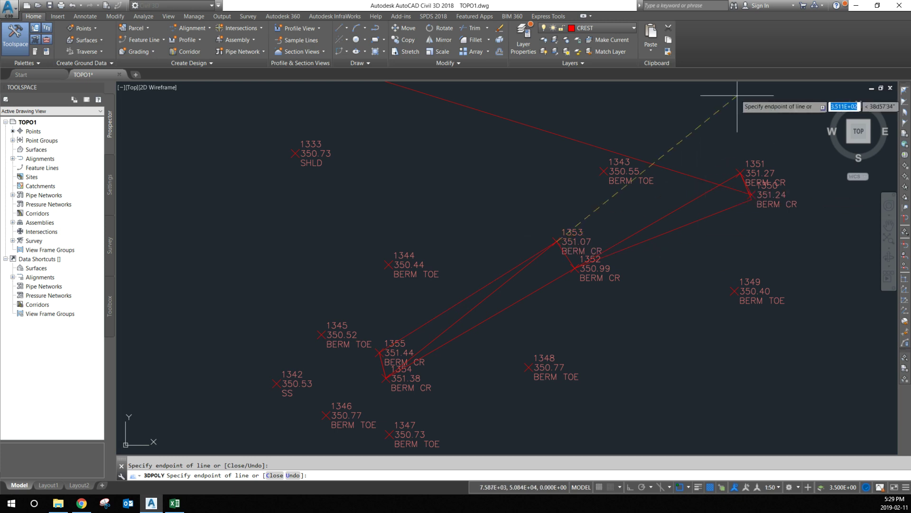
pyautogui.write('c')
pyautogui.press('Return')
# Examine the new closed outline and the long connection between points 1316 and 1350.
pyautogui.scroll(-5, 658, 180)
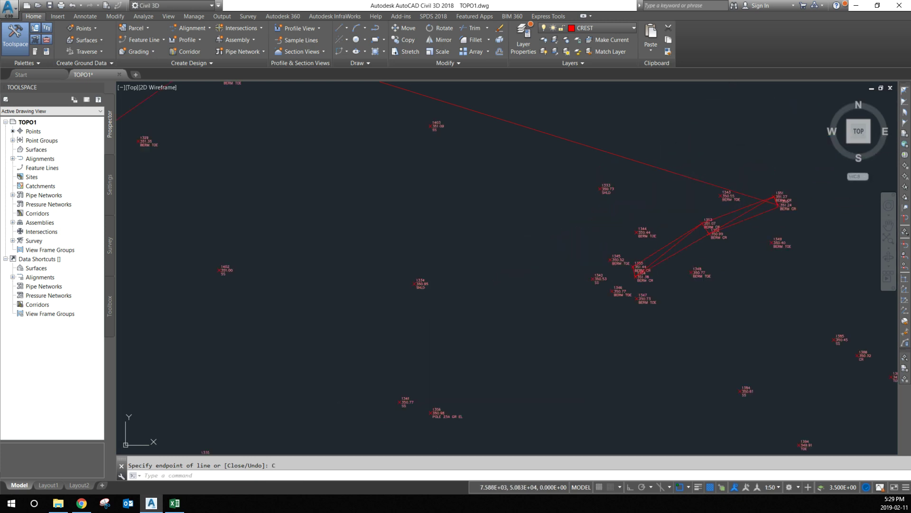
pyautogui.scroll(5, 656, 173)
pyautogui.scroll(2, 783, 163)
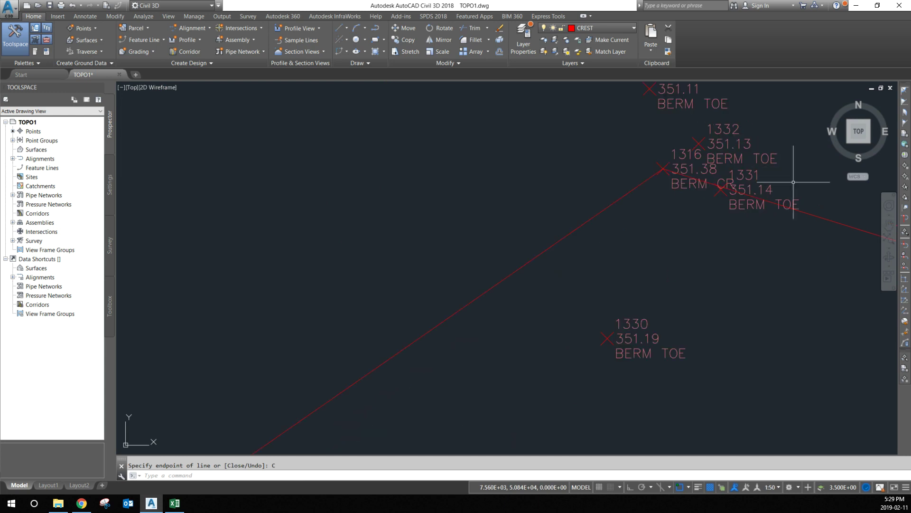
pyautogui.scroll(-8, 710, 177)
pyautogui.scroll(4, 660, 206)
pyautogui.scroll(-6, 683, 194)
pyautogui.scroll(6, 664, 200)
pyautogui.scroll(-3, 556, 229)
pyautogui.scroll(4, 549, 232)
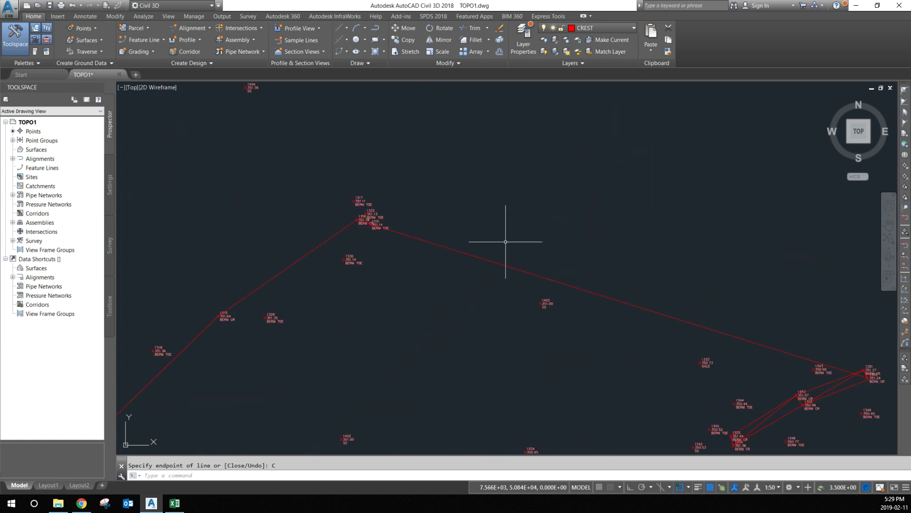
pyautogui.scroll(-2, 584, 215)
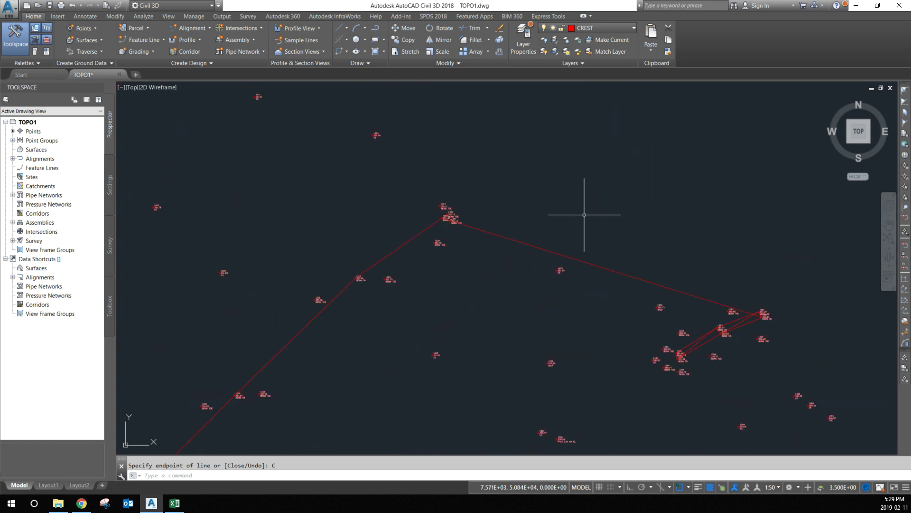
# Explode the original BERM CR 3D polyline and delete its segment between points 1316 and 1350.
pyautogui.press('Return')
pyautogui.click(562, 256)
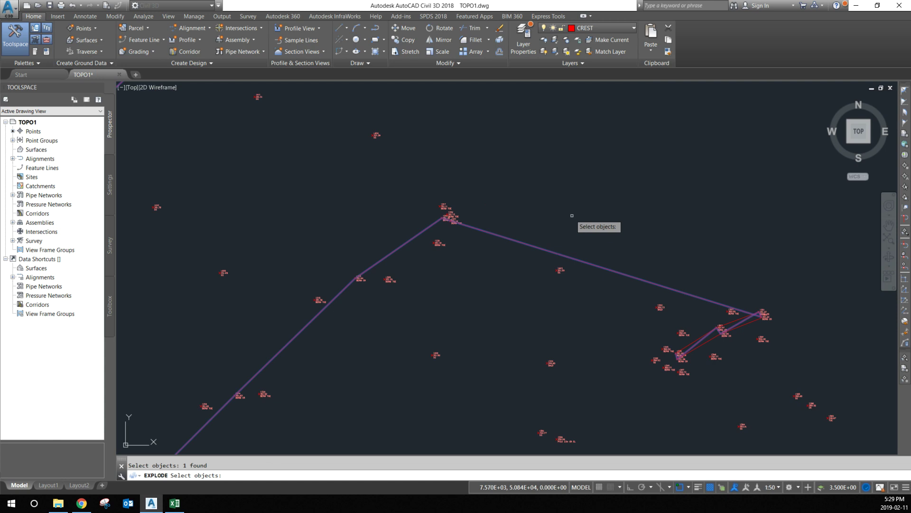
pyautogui.press('Return')
pyautogui.click(525, 244)
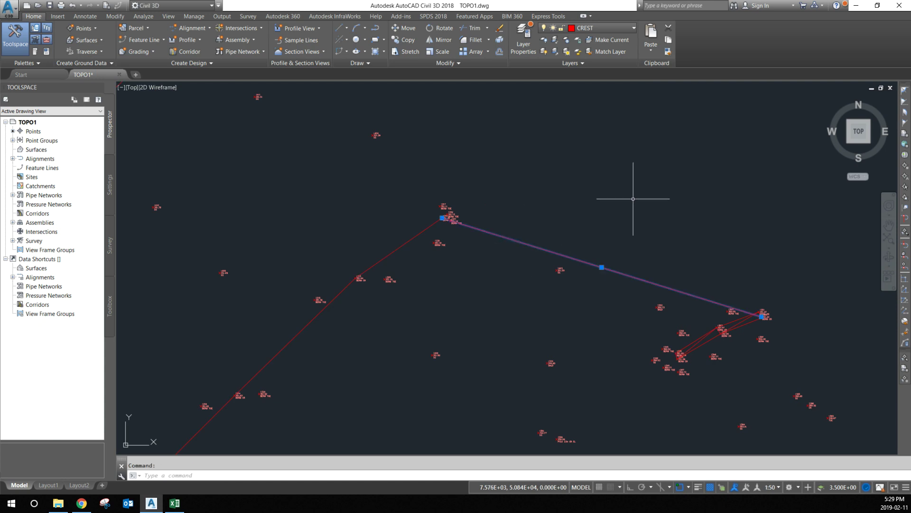
pyautogui.scroll(5, 448, 206)
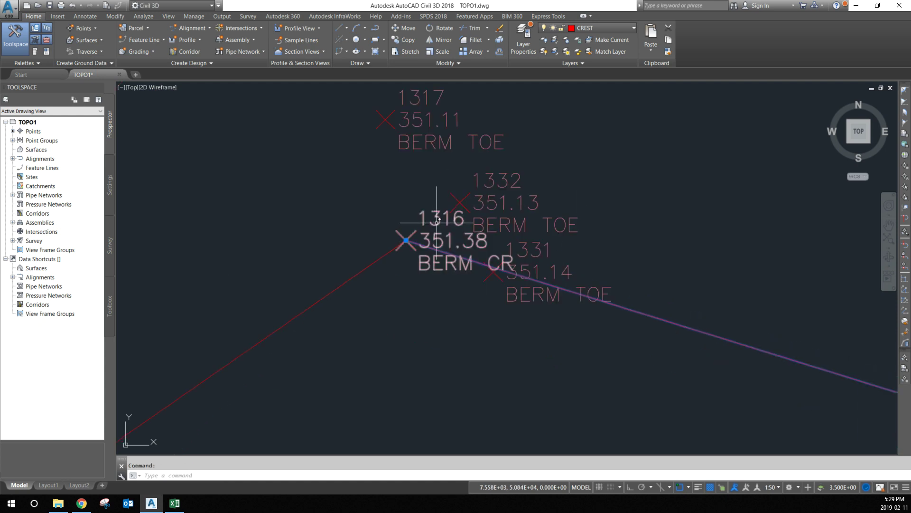
pyautogui.press('Delete')
pyautogui.scroll(-5, 437, 219)
# Delete the two other long connecting segments, one running north from point 1311 and one linking the two northern berms.
pyautogui.scroll(6, 370, 331)
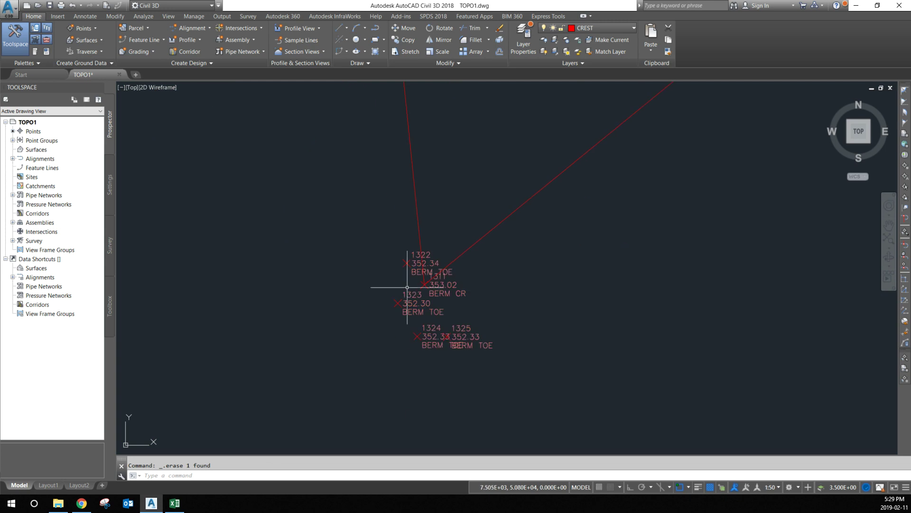
pyautogui.scroll(4, 412, 281)
pyautogui.click(452, 143)
pyautogui.click(398, 128)
pyautogui.scroll(-10, 402, 335)
pyautogui.scroll(3, 378, 152)
pyautogui.click(506, 161)
pyautogui.scroll(4, 414, 307)
pyautogui.scroll(-5, 454, 263)
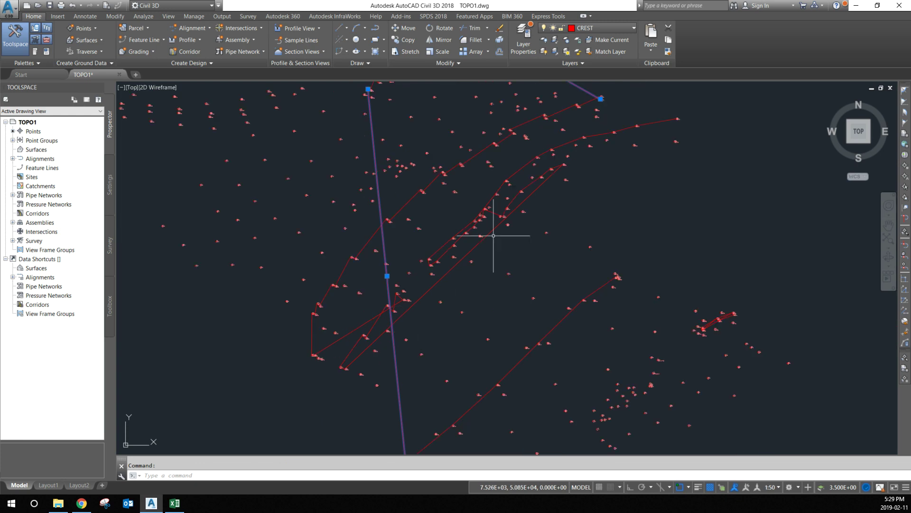
pyautogui.scroll(4, 510, 190)
pyautogui.press('Delete')
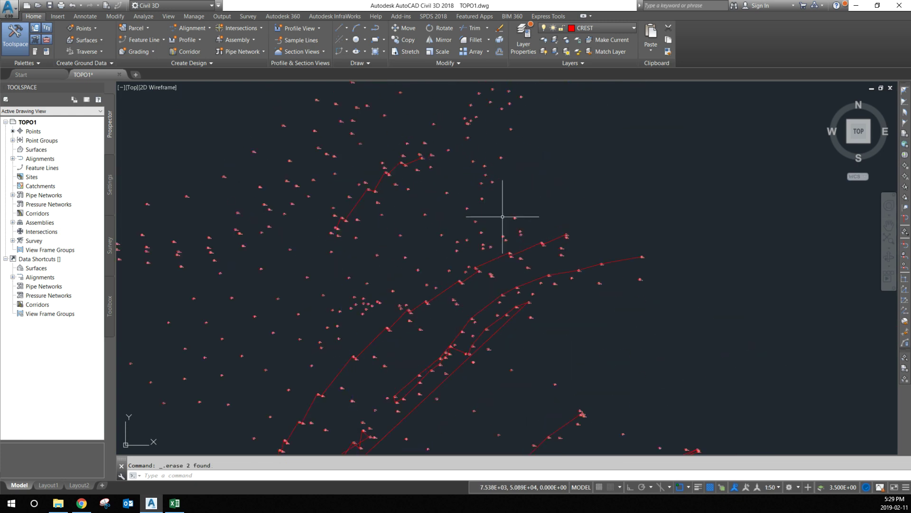
# Select all crest line segments similar to one segment at the berm's northeast end and join them (J).
pyautogui.scroll(4, 563, 232)
pyautogui.click(542, 252)
pyautogui.click(535, 233)
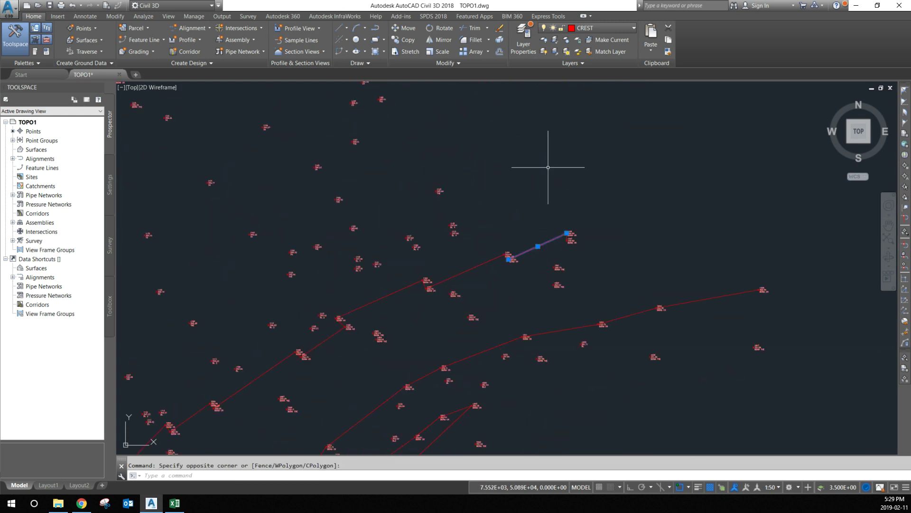
pyautogui.rightClick(548, 168)
pyautogui.click(582, 315)
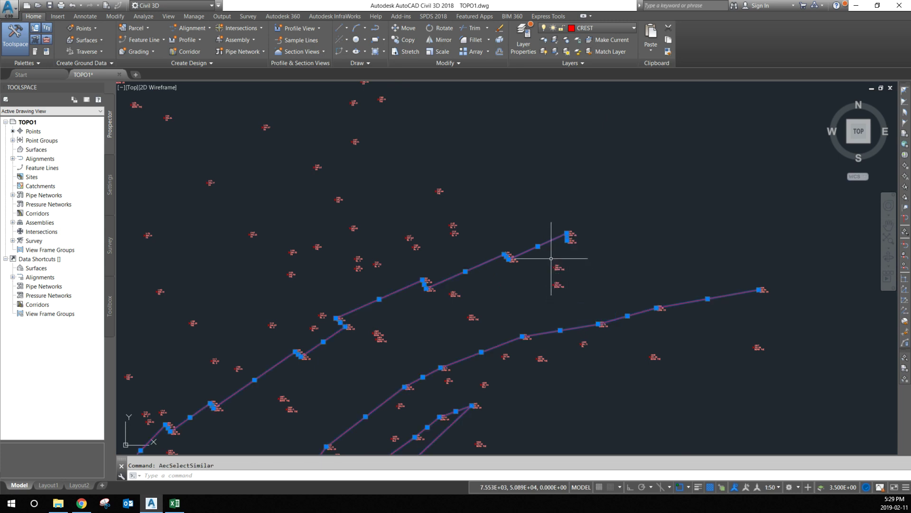
pyautogui.scroll(-6, 536, 204)
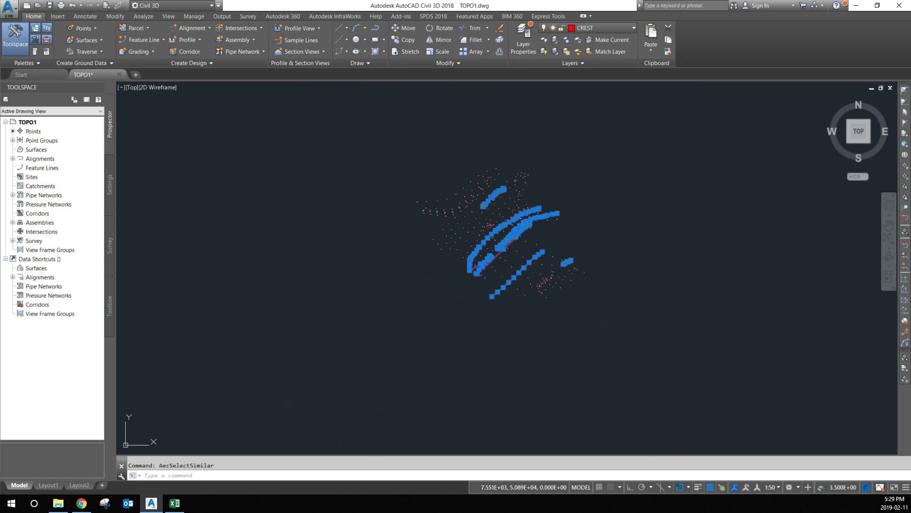
pyautogui.scroll(8, 546, 246)
pyautogui.scroll(-5, 557, 249)
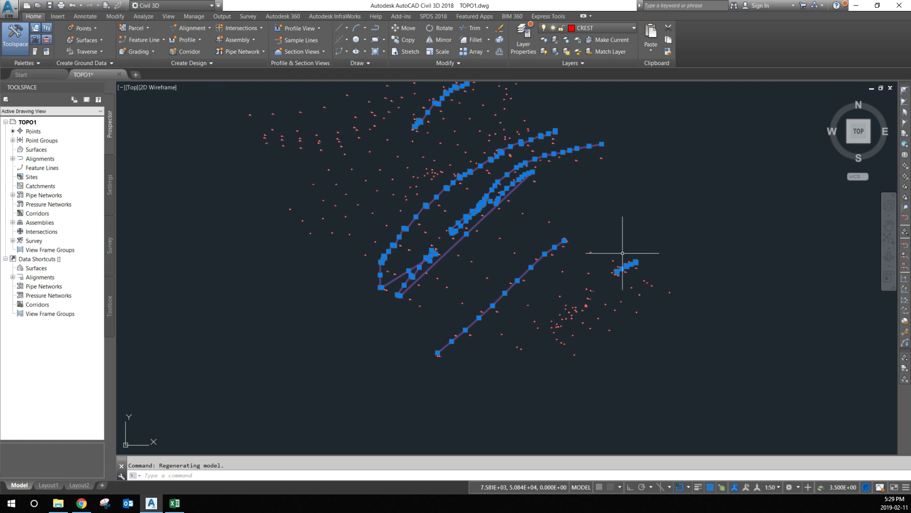
pyautogui.scroll(6, 617, 258)
pyautogui.write('j')
pyautogui.press('Return')
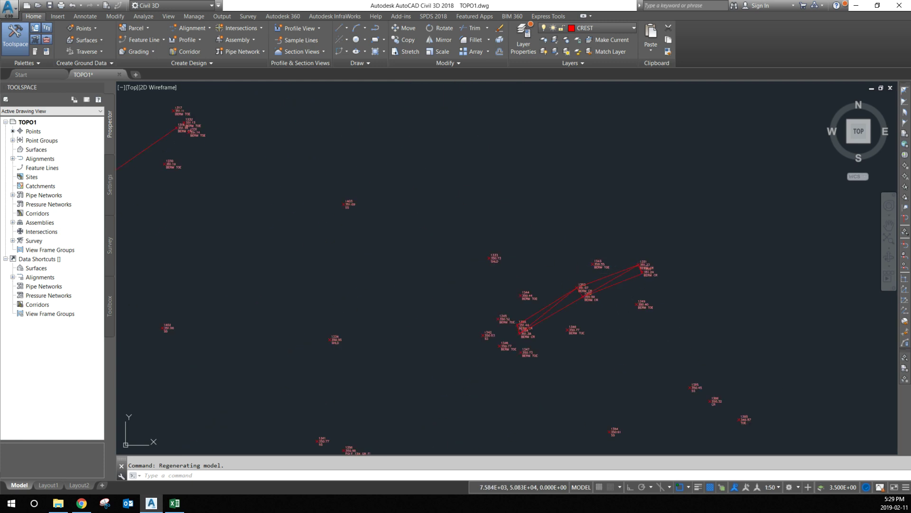
# Delete the original zigzag polyline inside the closed outline at points 1350 to 1355.
pyautogui.click(604, 288)
pyautogui.click(621, 272)
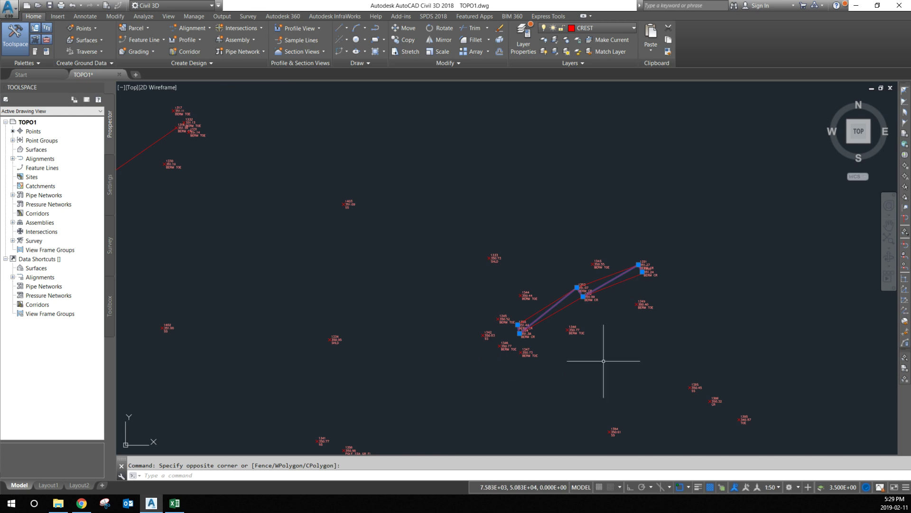
pyautogui.press('Delete')
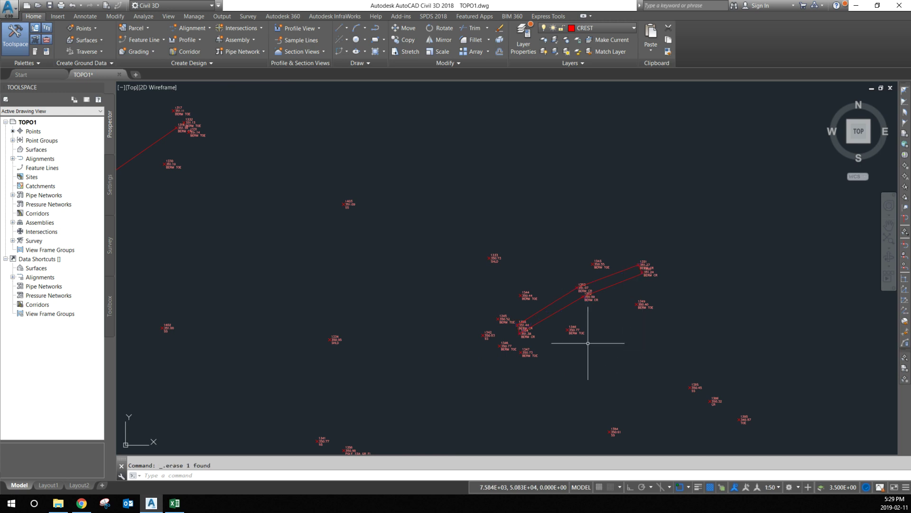
# Review the remaining crest polylines of the separate berms across the whole site.
pyautogui.scroll(7, 588, 304)
pyautogui.scroll(-8, 588, 311)
pyautogui.scroll(4, 598, 217)
pyautogui.scroll(-6, 631, 292)
pyautogui.scroll(6, 526, 226)
pyautogui.scroll(-4, 612, 234)
pyautogui.scroll(4, 835, 184)
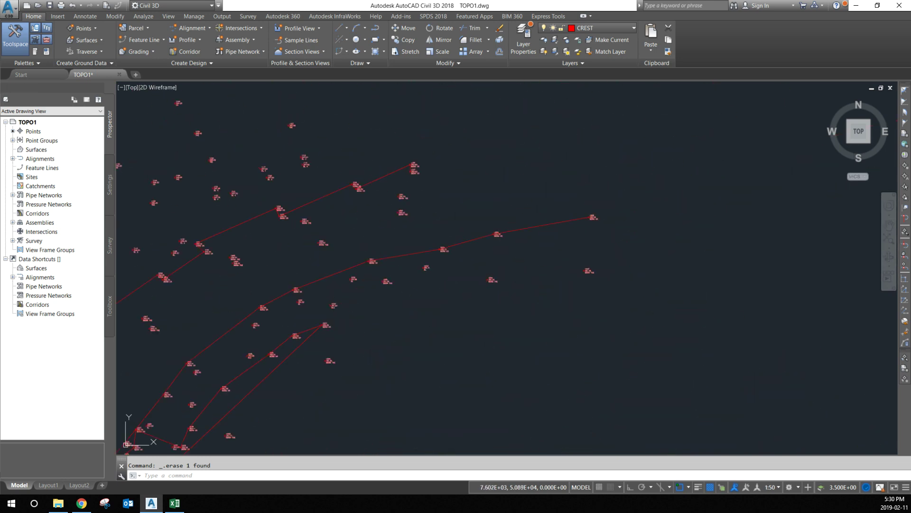
pyautogui.scroll(-5, 484, 228)
pyautogui.scroll(4, 386, 122)
pyautogui.scroll(-6, 485, 218)
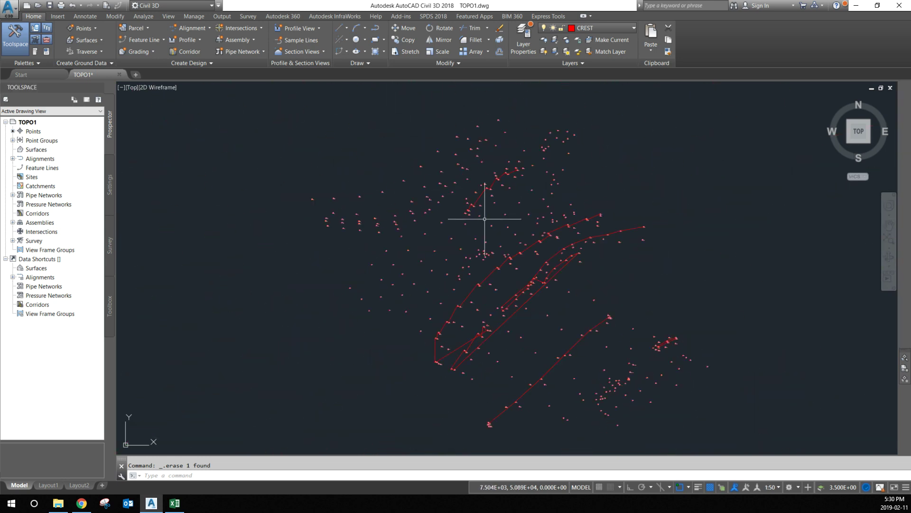
# Start a 3D polyline at point 1216 and trace the northern berm crest's northwest side through points 1219 and 1221 toward the southwest end.
pyautogui.scroll(5, 483, 195)
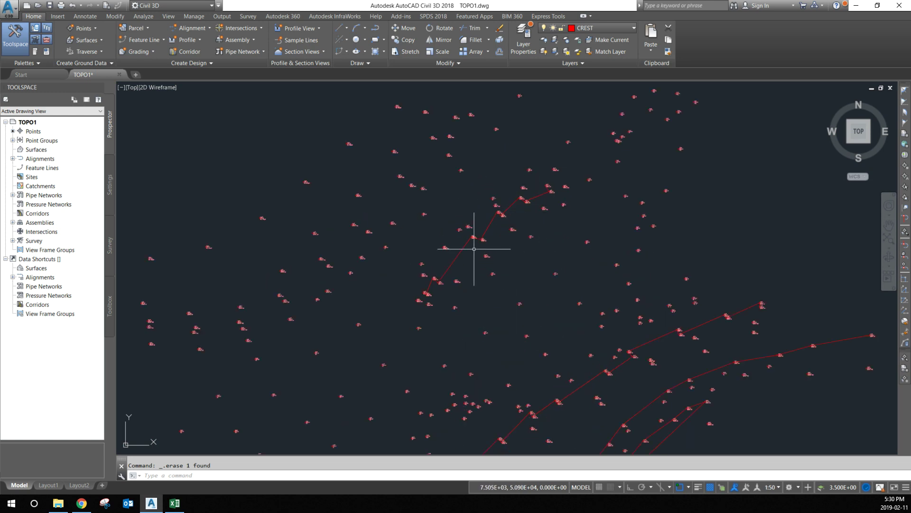
pyautogui.scroll(4, 494, 256)
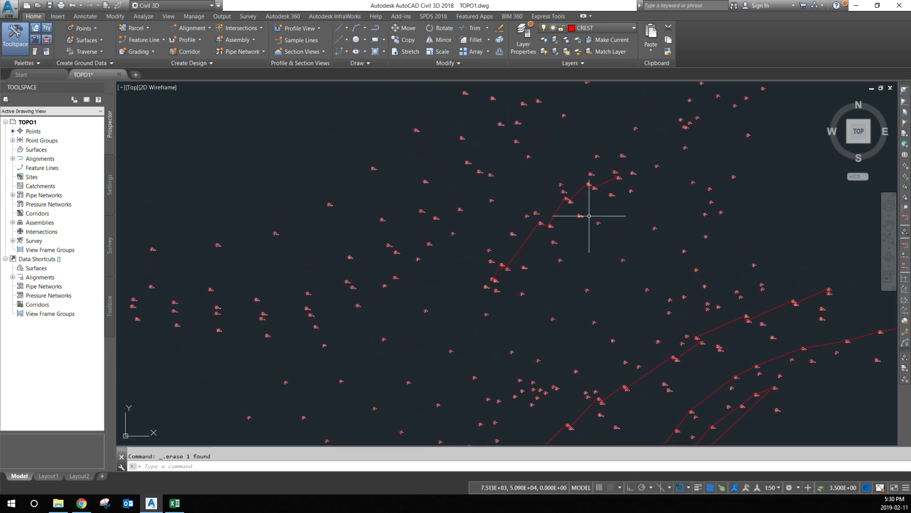
pyautogui.scroll(2, 612, 175)
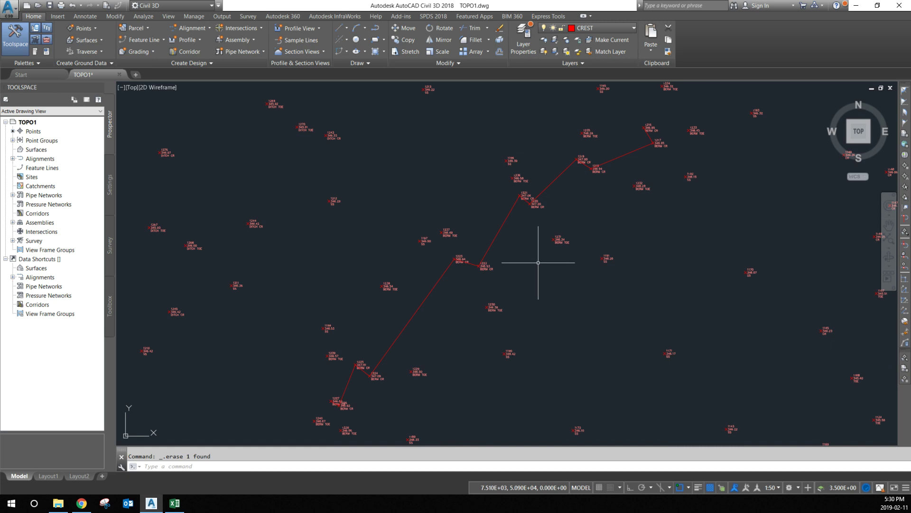
pyautogui.press('Return')
pyautogui.click(647, 128)
pyautogui.click(577, 159)
pyautogui.scroll(-4, 627, 128)
pyautogui.scroll(4, 589, 154)
pyautogui.click(593, 148)
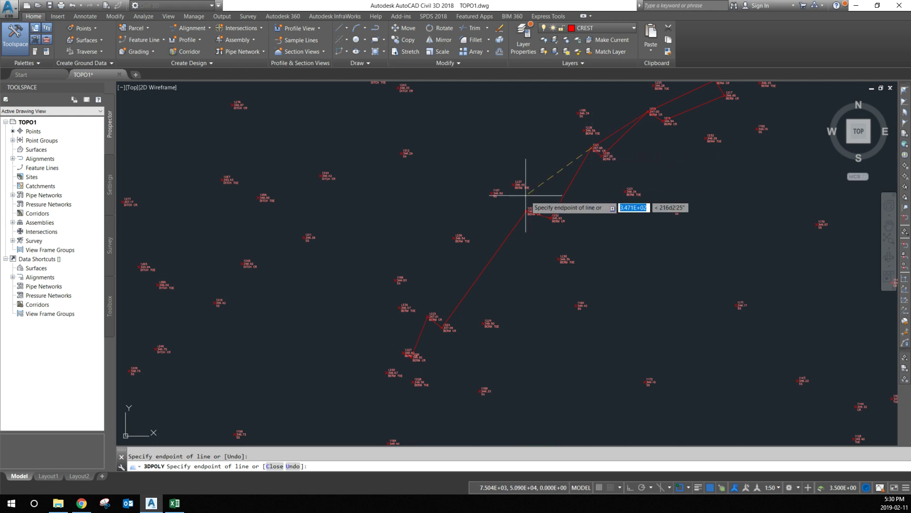
pyautogui.click(527, 215)
pyautogui.scroll(-4, 578, 178)
pyautogui.scroll(4, 546, 224)
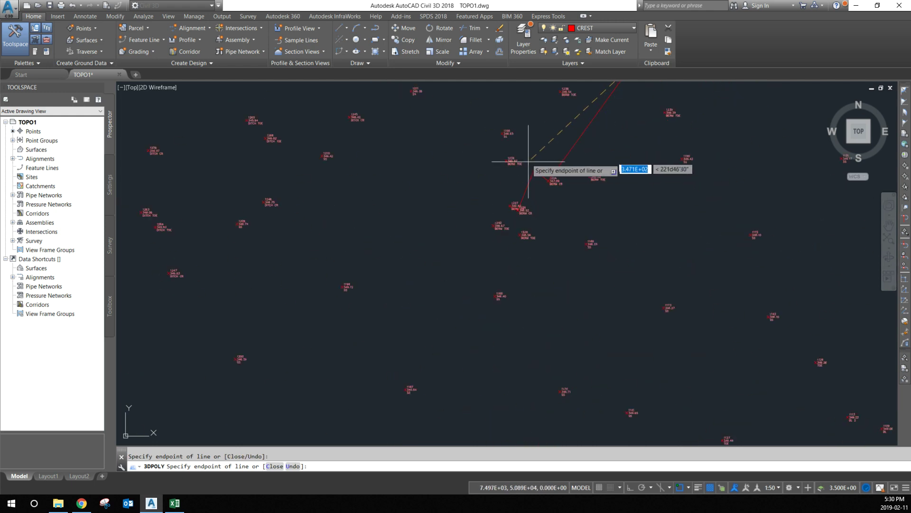
pyautogui.click(533, 173)
# Continue the 3D polyline around the berm's southwest end and back along the southeast side through points 1220 and 1218, and close it.
pyautogui.scroll(4, 522, 214)
pyautogui.click(475, 181)
pyautogui.click(504, 199)
pyautogui.scroll(-4, 494, 250)
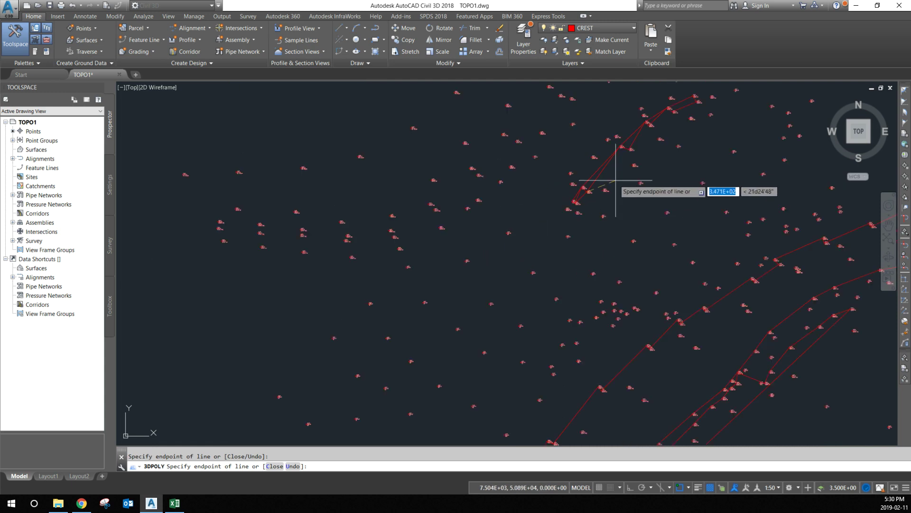
pyautogui.scroll(4, 615, 180)
pyautogui.click(682, 121)
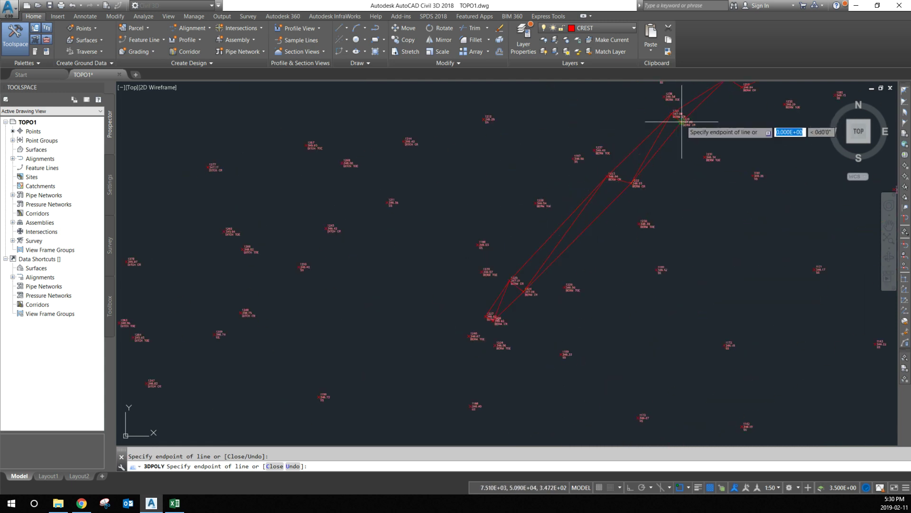
pyautogui.scroll(-4, 676, 203)
pyautogui.scroll(4, 703, 159)
pyautogui.click(703, 171)
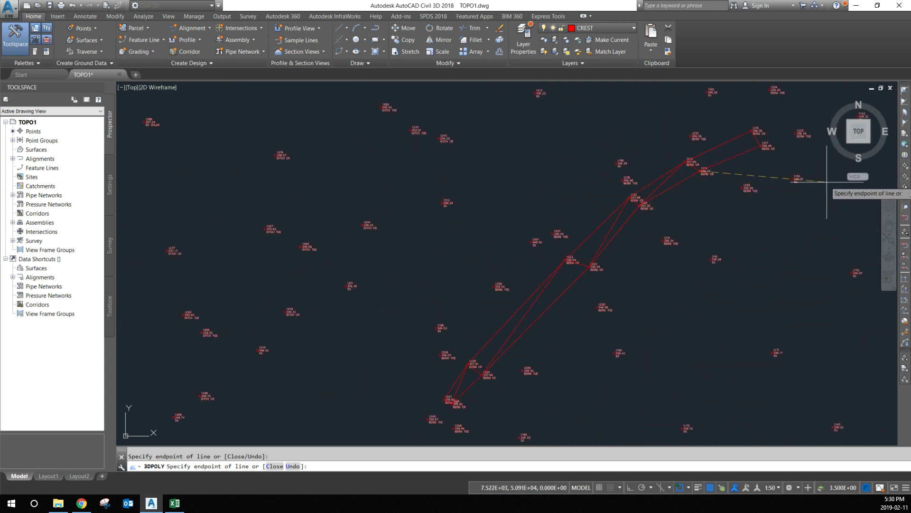
pyautogui.write('c')
pyautogui.press('Return')
# Select the new northern crest outline and try to stretch its vertex at point 1216.
pyautogui.click(725, 153)
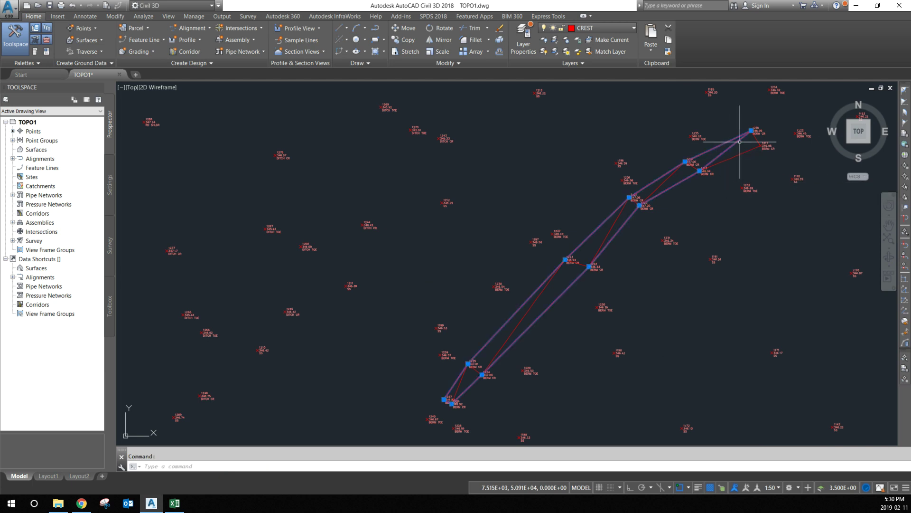
pyautogui.scroll(6, 740, 141)
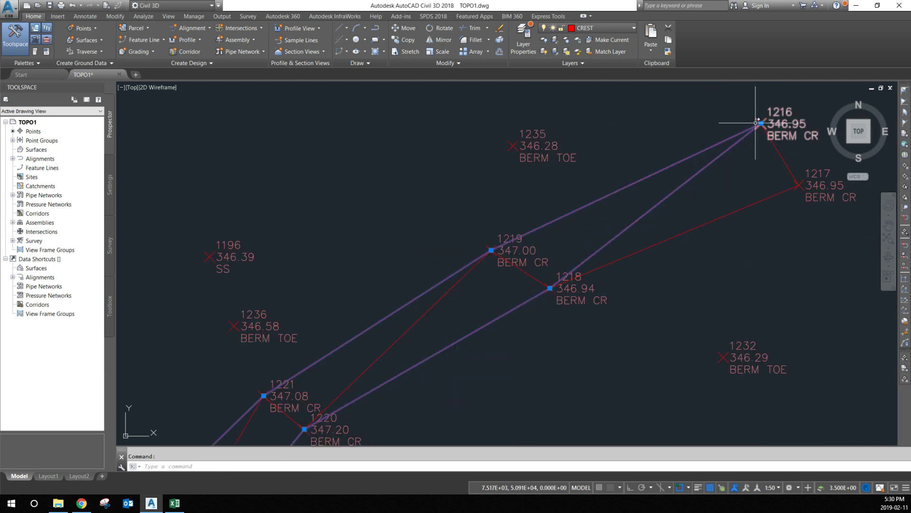
pyautogui.moveTo(761, 123)
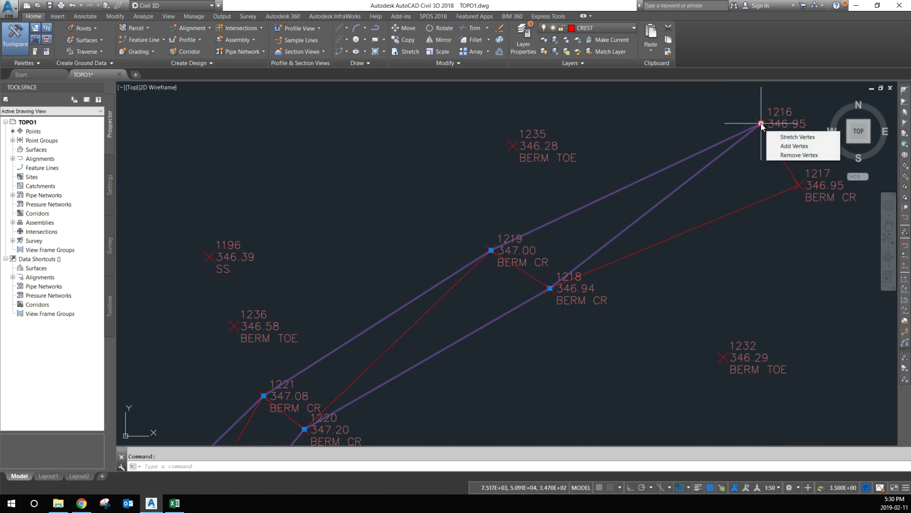
pyautogui.click(761, 124)
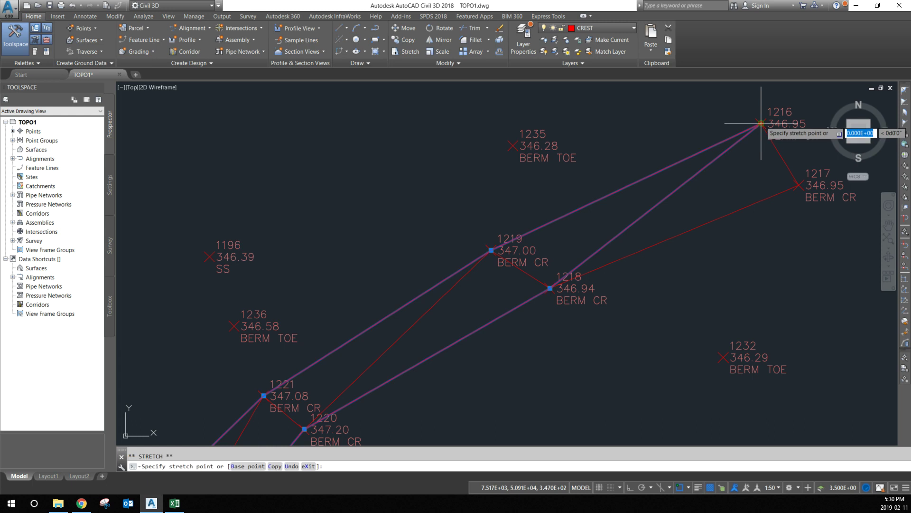
pyautogui.click(699, 197)
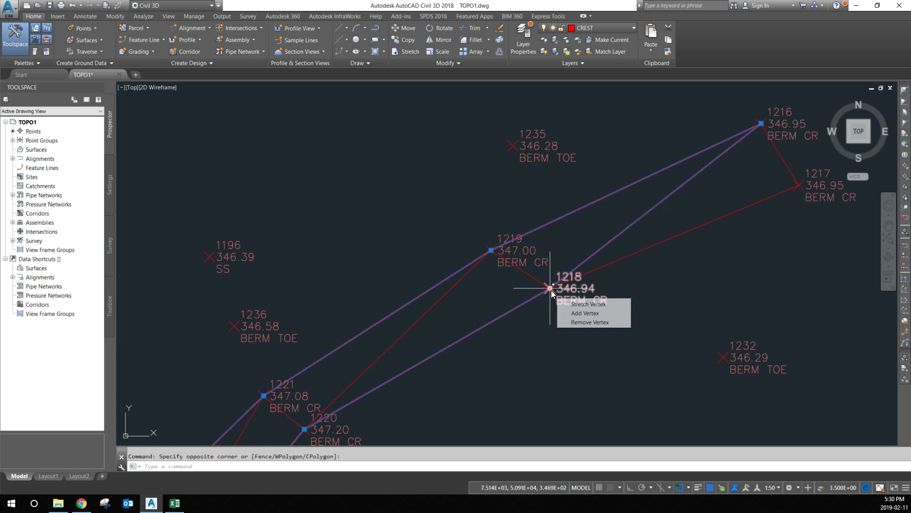
# Try to edit the outline's vertices at points 1218 and 1216, stretching the one at 1218 southeast toward point 1232.
pyautogui.moveTo(549, 288)
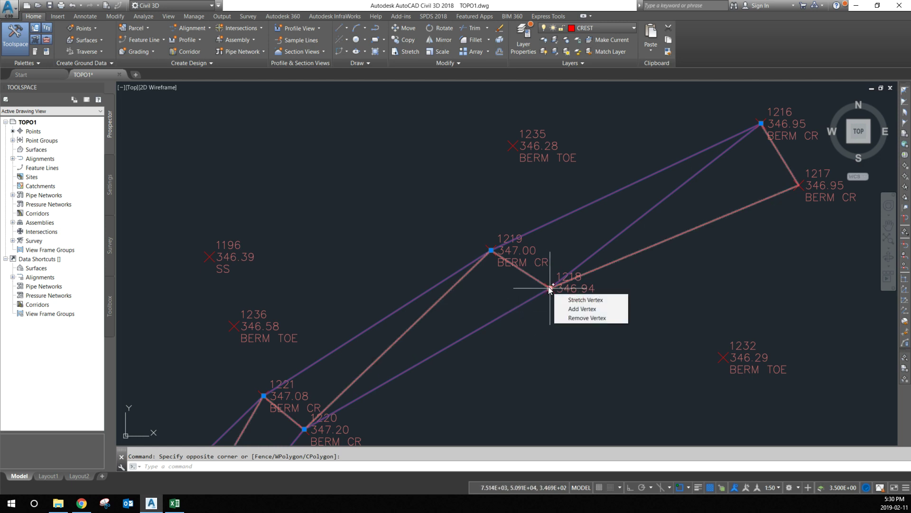
pyautogui.rightClick(549, 288)
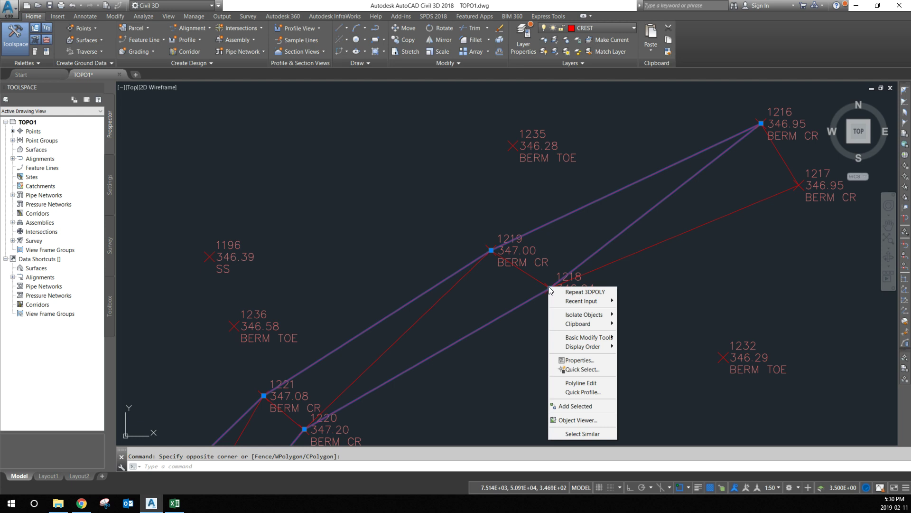
pyautogui.click(521, 314)
pyautogui.press('Escape')
pyautogui.click(639, 234)
pyautogui.click(641, 203)
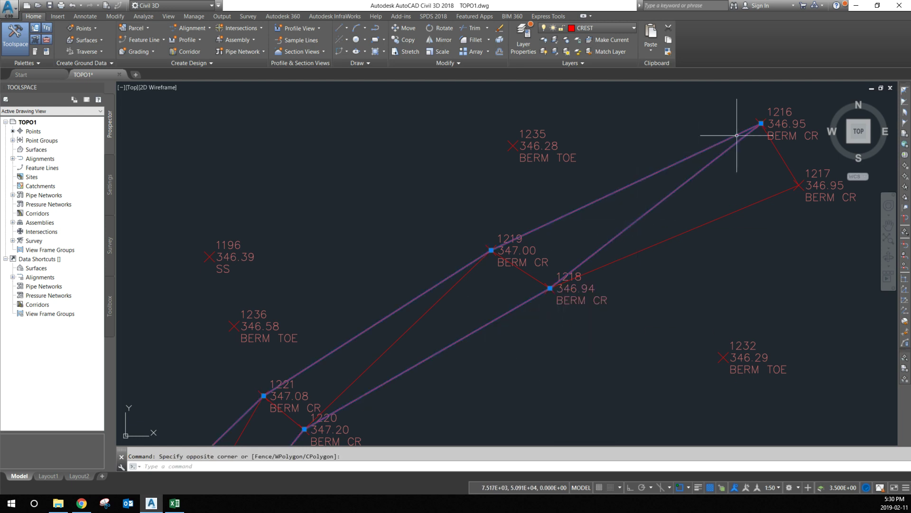
pyautogui.click(762, 125)
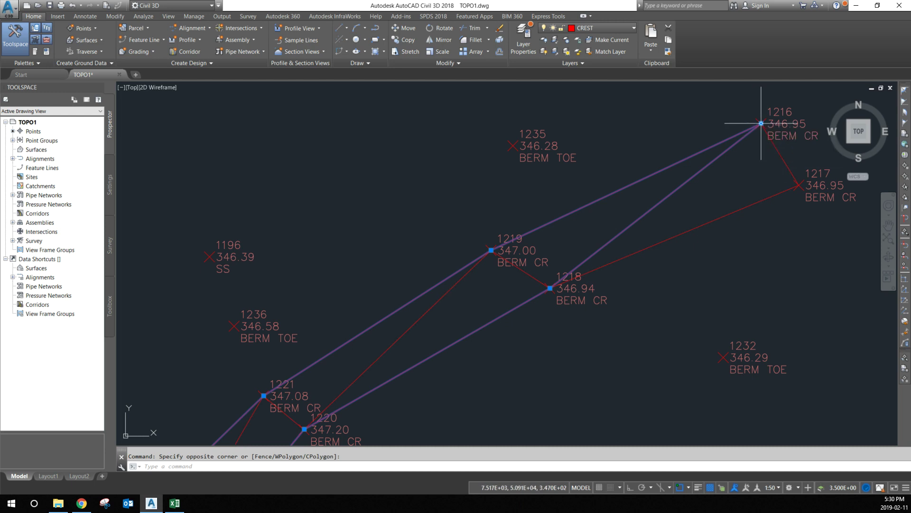
pyautogui.press('Escape')
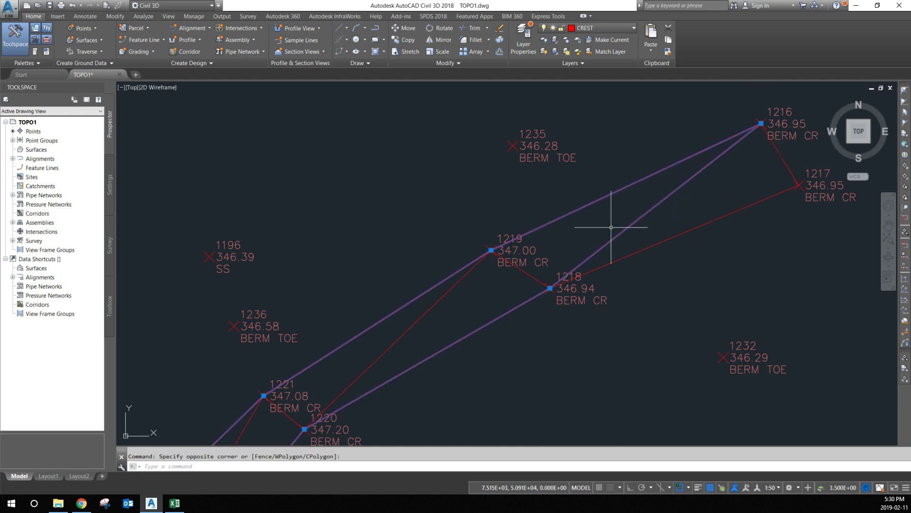
pyautogui.click(549, 288)
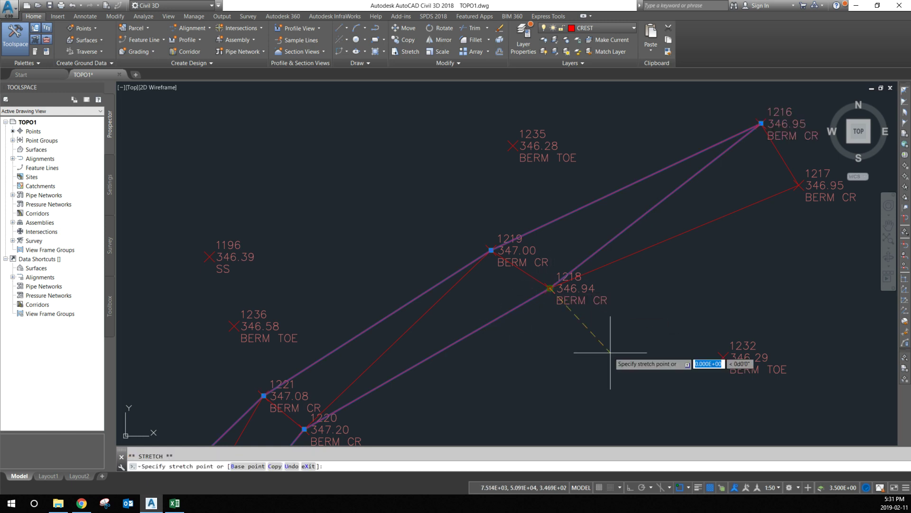
pyautogui.click(656, 380)
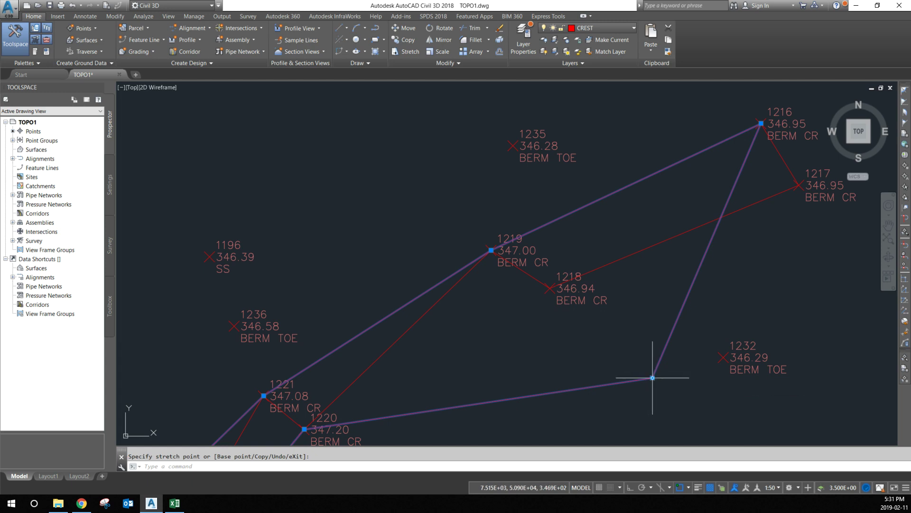
# Delete the northern berm's closed outline that skips point 1217.
pyautogui.rightClick(652, 378)
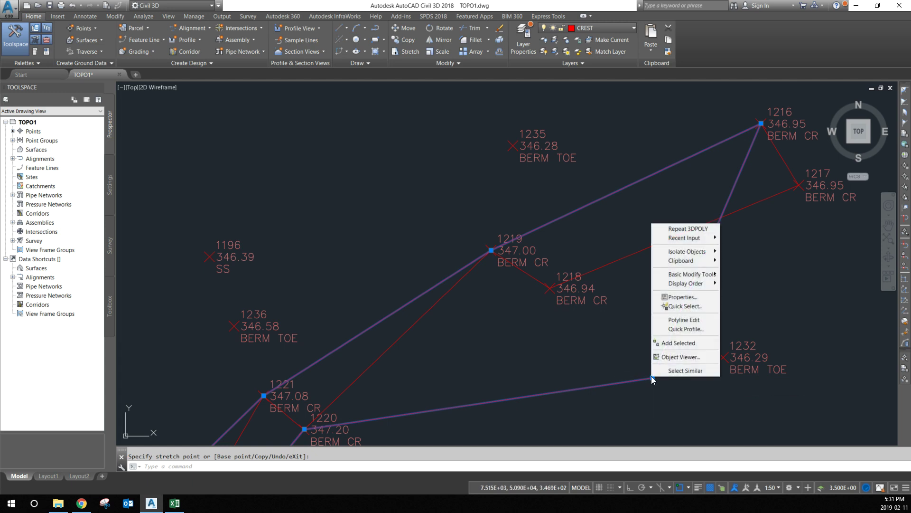
pyautogui.press('Escape')
pyautogui.press('Escape')
pyautogui.click(654, 378)
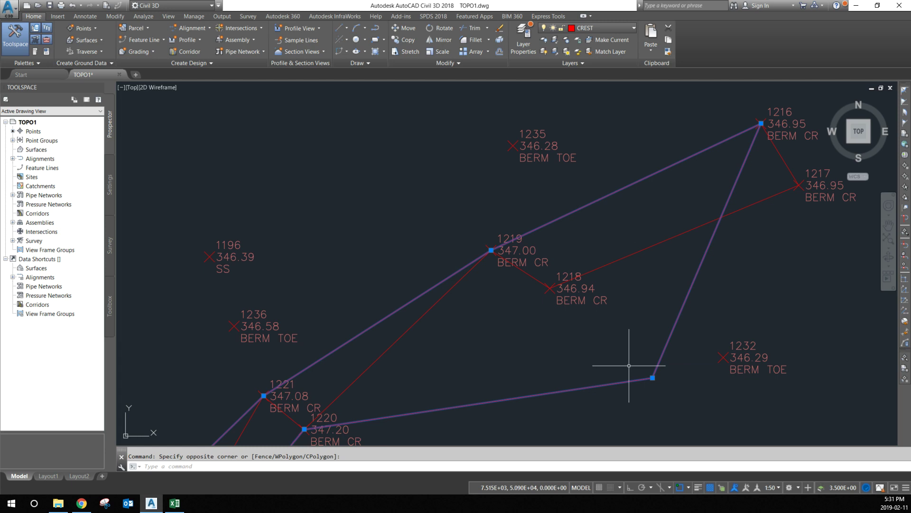
pyautogui.press('Delete')
# Start a new 3D polyline at point 1216 and trace the northern berm crest's northwest side through points 1219 and 1221.
pyautogui.scroll(-5, 614, 362)
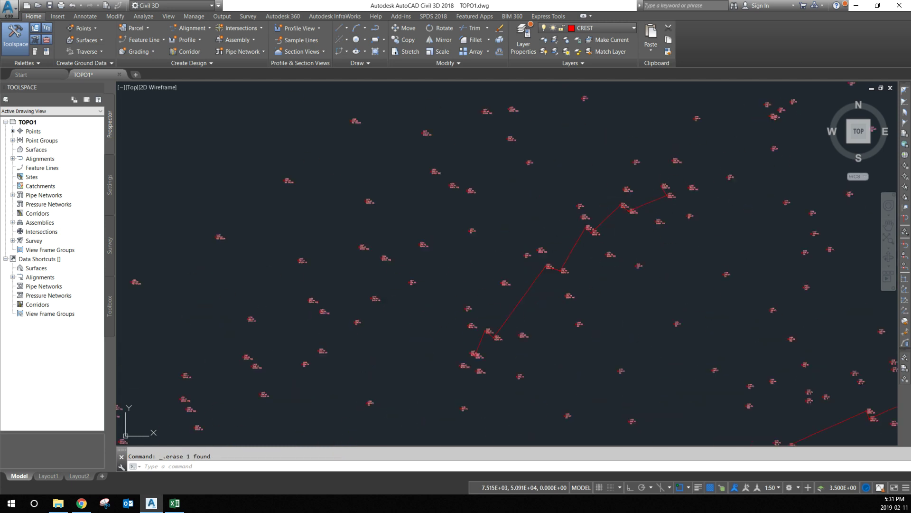
pyautogui.scroll(2, 683, 197)
pyautogui.write('3DP')
pyautogui.press('Return')
pyautogui.click(693, 162)
pyautogui.click(588, 211)
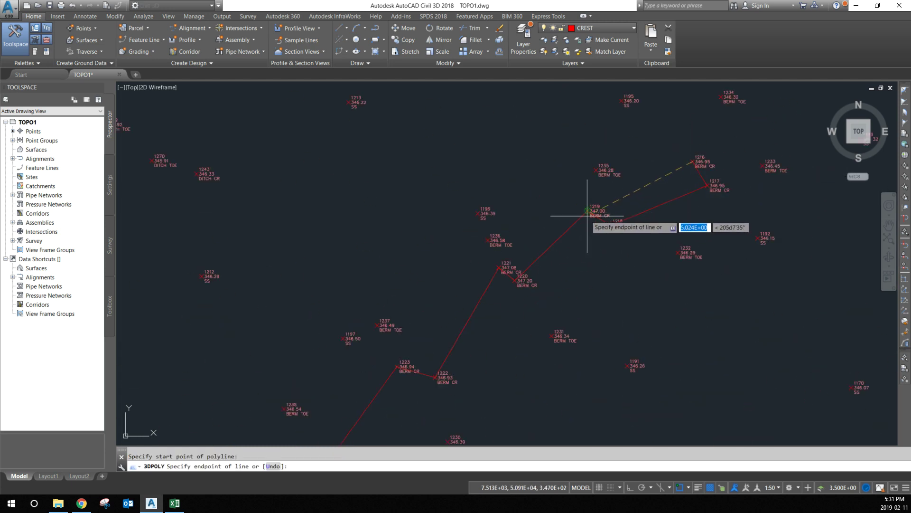
pyautogui.click(499, 267)
# Extend the 3D polyline through point 1223 and around the crest points at the berm's southwest end.
pyautogui.scroll(-4, 525, 232)
pyautogui.scroll(2, 439, 334)
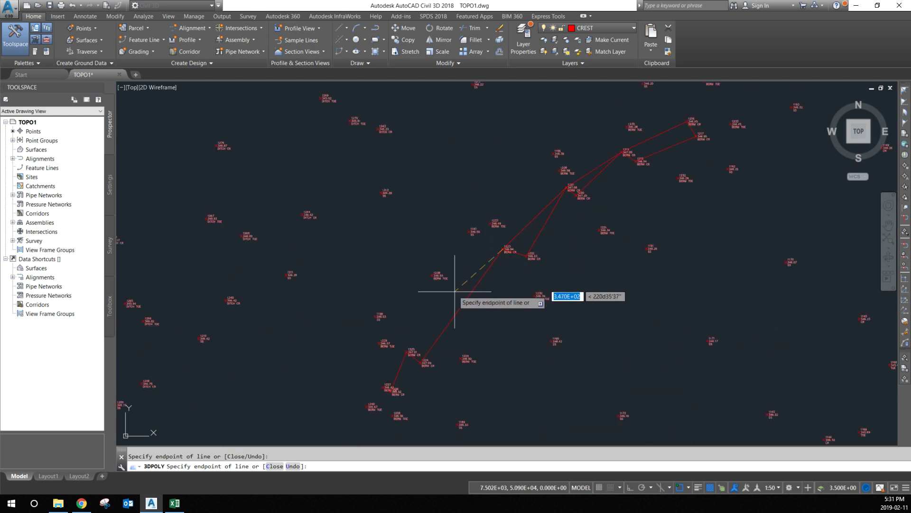
pyautogui.scroll(6, 372, 403)
pyautogui.click(448, 334)
pyautogui.click(479, 351)
pyautogui.click(597, 231)
# Trace the 3D polyline back along the southeast side through points 1222, 1220, 1218 and 1217, and close it.
pyautogui.scroll(-6, 585, 242)
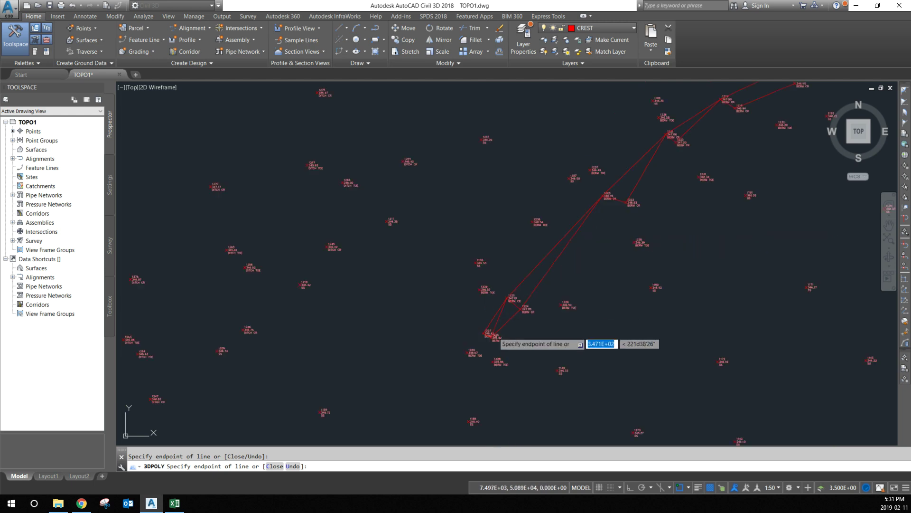
pyautogui.scroll(2, 655, 254)
pyautogui.click(570, 260)
pyautogui.scroll(2, 643, 163)
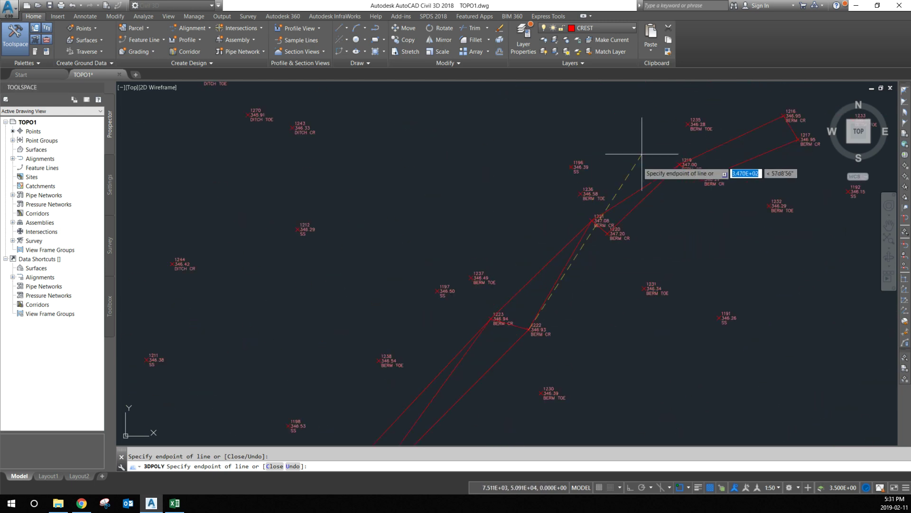
pyautogui.click(609, 233)
pyautogui.scroll(-4, 707, 184)
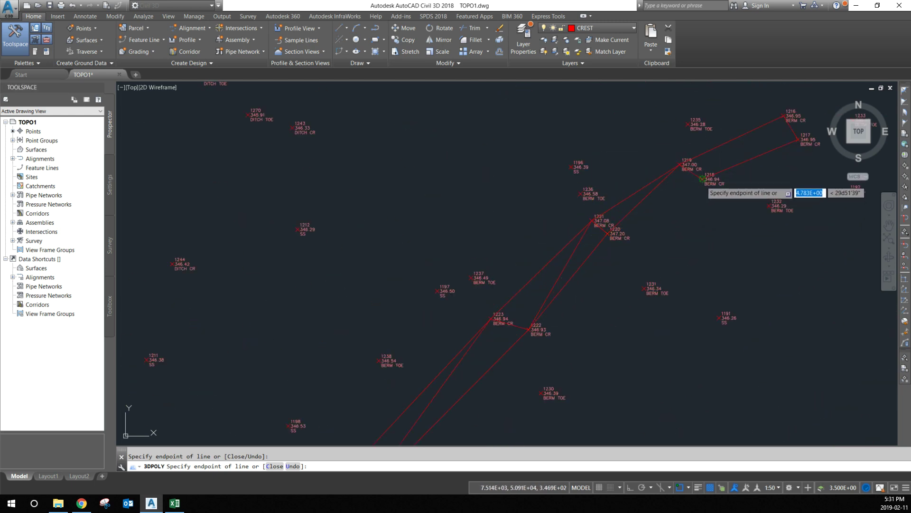
pyautogui.scroll(2, 636, 185)
pyautogui.click(639, 193)
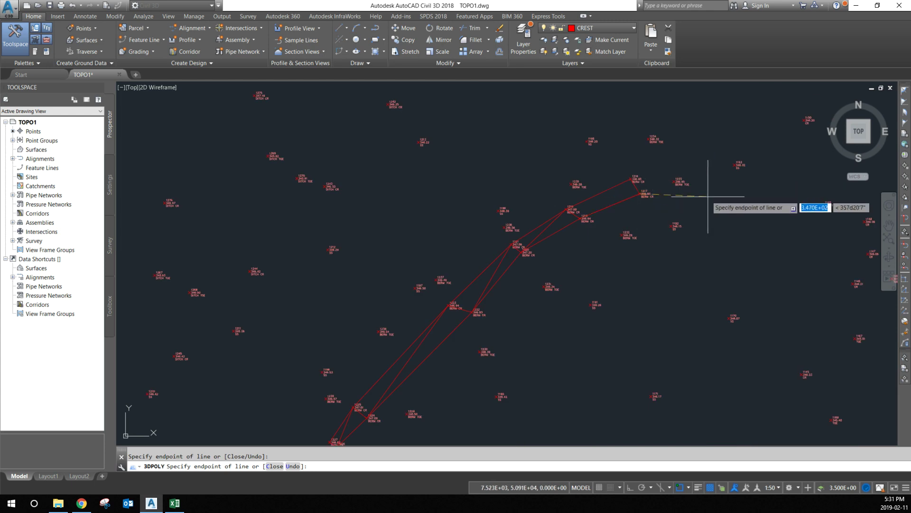
pyautogui.press('Return')
# Delete the original zigzag polyline inside the northern berm's new closed outline.
pyautogui.click(567, 211)
pyautogui.scroll(2, 567, 211)
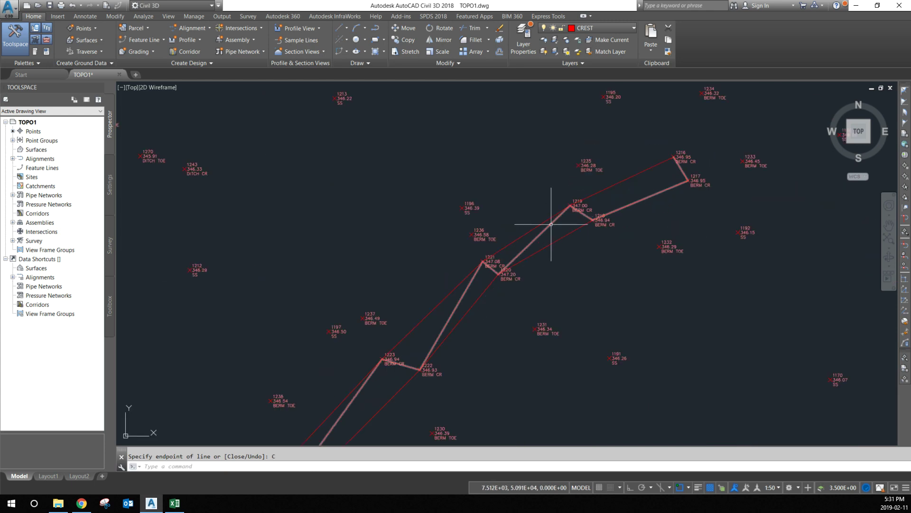
pyautogui.scroll(-4, 551, 225)
pyautogui.scroll(3, 545, 193)
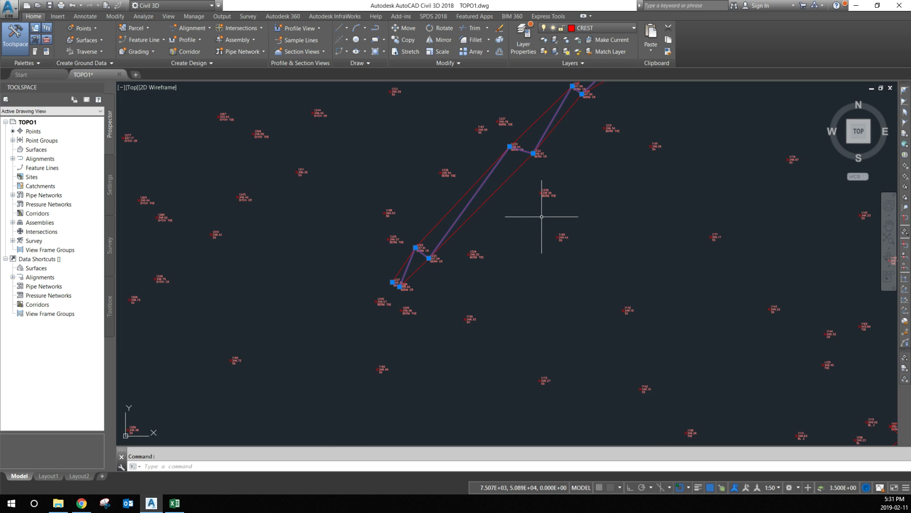
pyautogui.scroll(-2, 647, 138)
pyautogui.scroll(7, 650, 161)
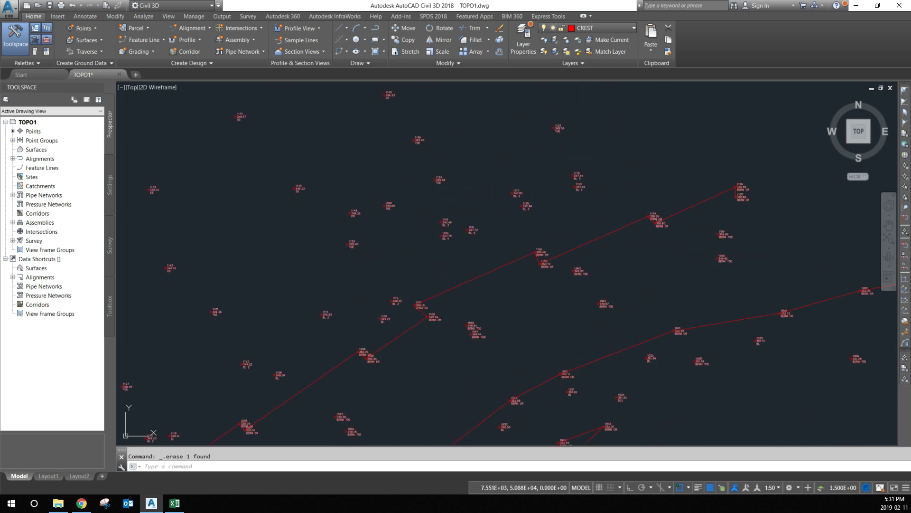
pyautogui.scroll(-4, 649, 194)
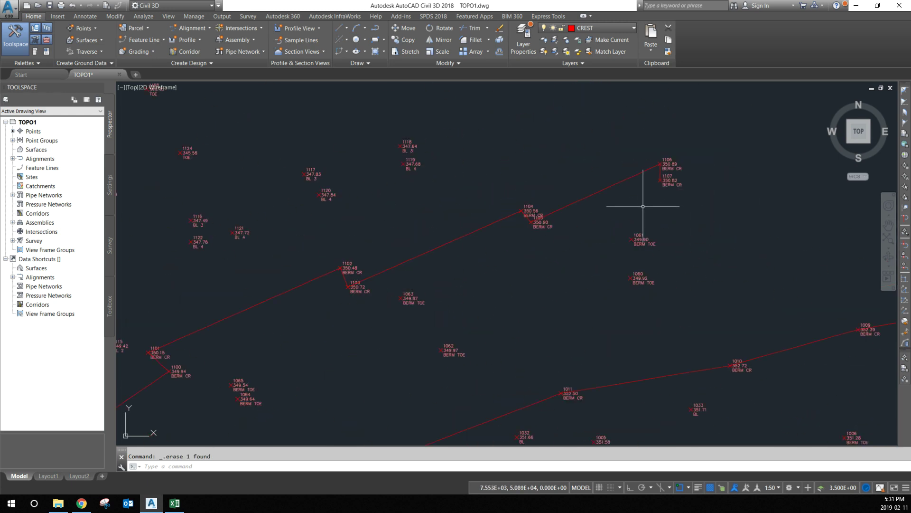
# Start a 3D polyline at berm crest point 1106 and run it southwest through points 1104, 1102, 1101 and 1098.
pyautogui.press('Return')
pyautogui.scroll(2, 661, 181)
pyautogui.click(660, 153)
pyautogui.click(434, 229)
pyautogui.scroll(-4, 725, 223)
pyautogui.scroll(2, 470, 268)
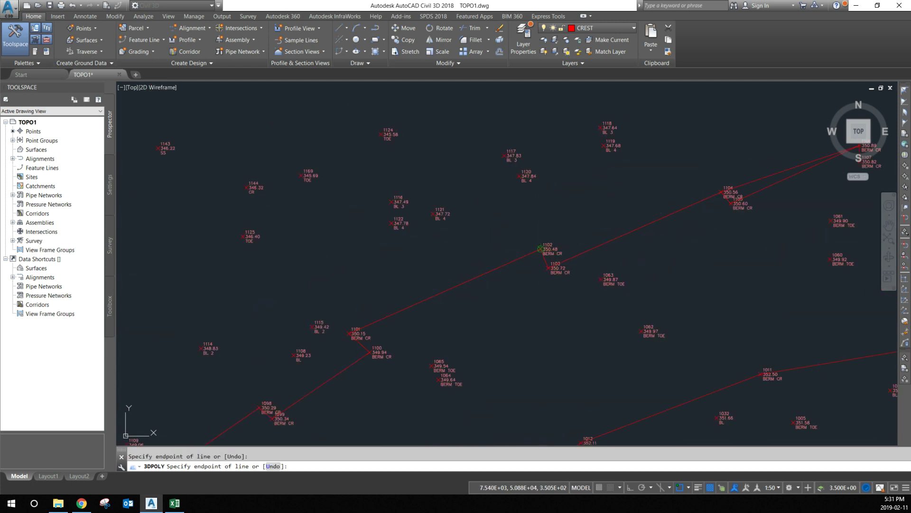
pyautogui.click(541, 254)
pyautogui.scroll(-3, 590, 220)
pyautogui.scroll(5, 594, 248)
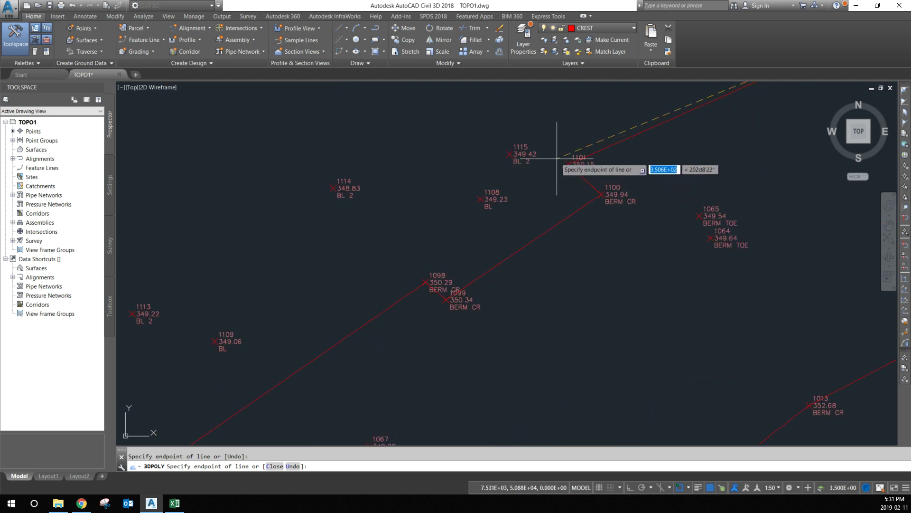
pyautogui.click(424, 281)
pyautogui.scroll(-3, 675, 190)
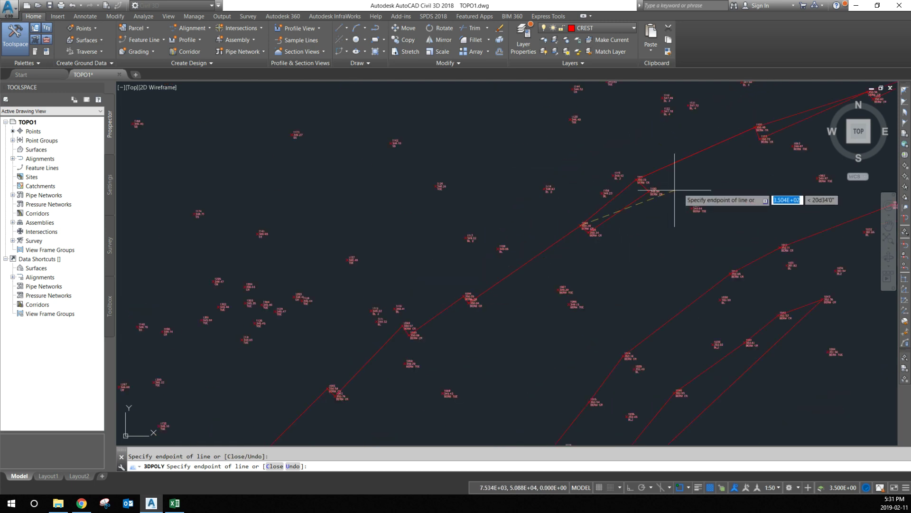
# Continue the 3D polyline with a vertex beside point 1096 and vertices on points 1094 and 1092.
pyautogui.click(468, 299)
pyautogui.scroll(5, 378, 343)
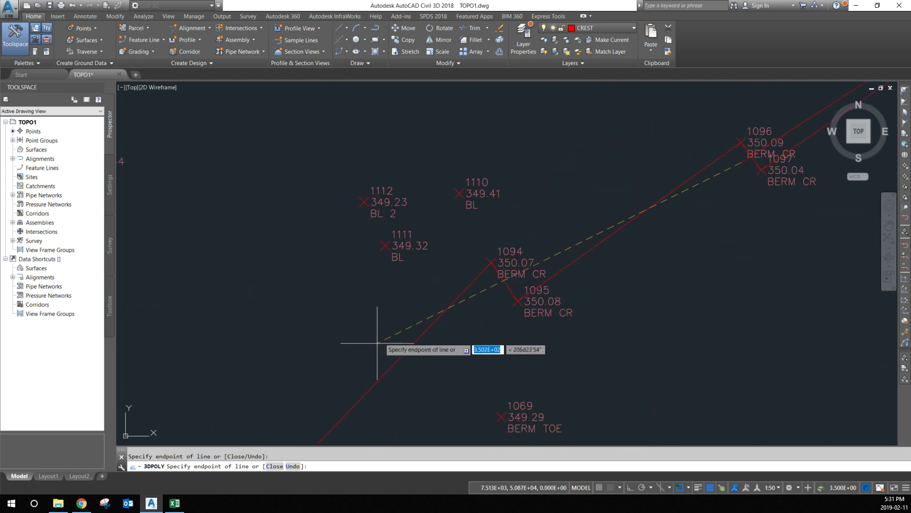
pyautogui.click(490, 263)
pyautogui.scroll(-5, 488, 265)
pyautogui.scroll(3, 484, 276)
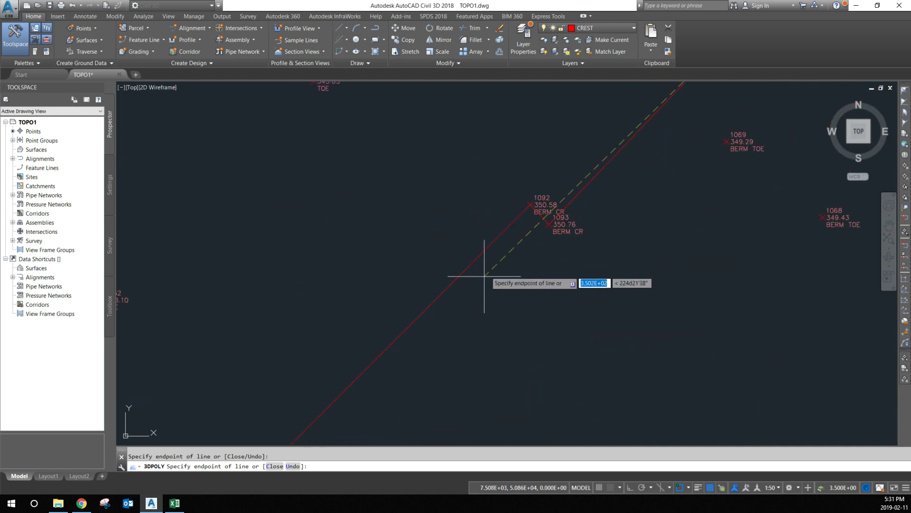
pyautogui.click(530, 205)
pyautogui.scroll(-5, 580, 138)
# Extend the 3D polyline down the outer berm crest points through 1088, 1086 and 1084 to point 1082.
pyautogui.click(492, 213)
pyautogui.scroll(2, 418, 305)
pyautogui.click(424, 274)
pyautogui.scroll(-3, 476, 227)
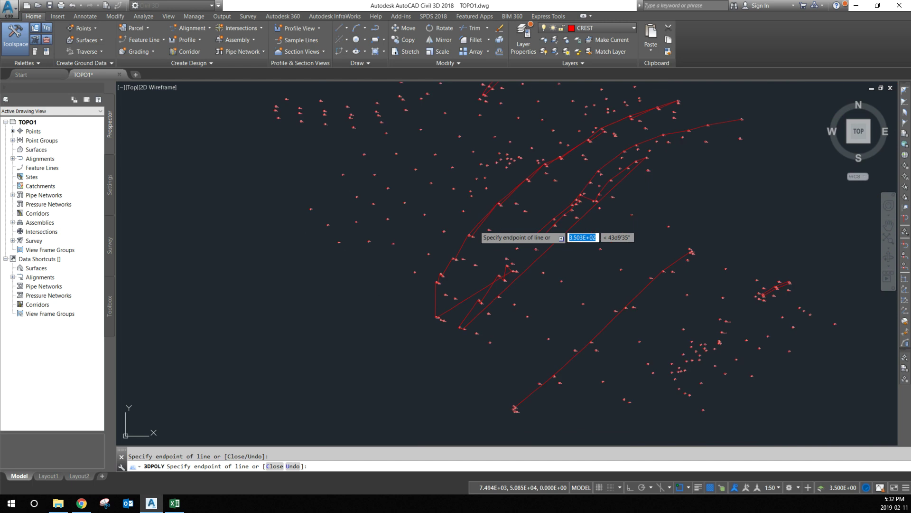
pyautogui.scroll(3, 433, 261)
pyautogui.scroll(4, 475, 254)
pyautogui.click(566, 258)
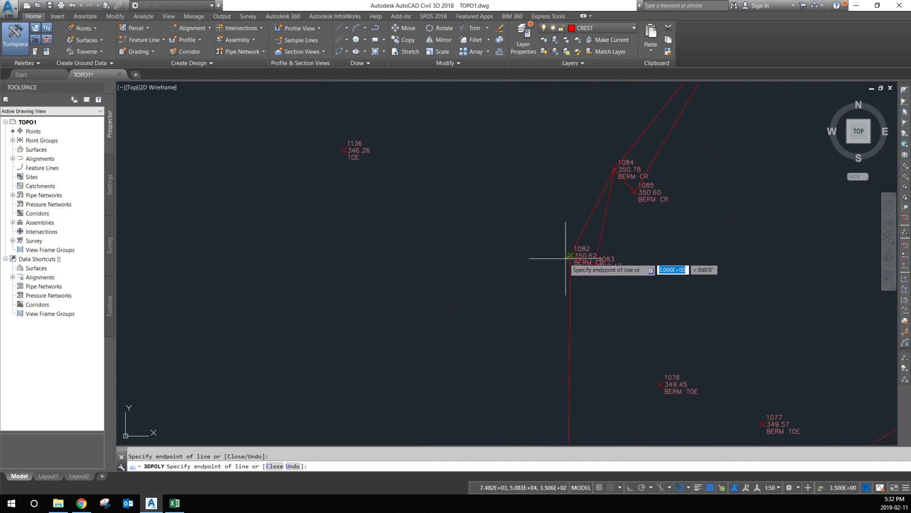
# Turn the 3D polyline back northeast along the inner berm crest points from 1083 through 1085, 1087 and 1089 to 1093.
pyautogui.scroll(-5, 520, 330)
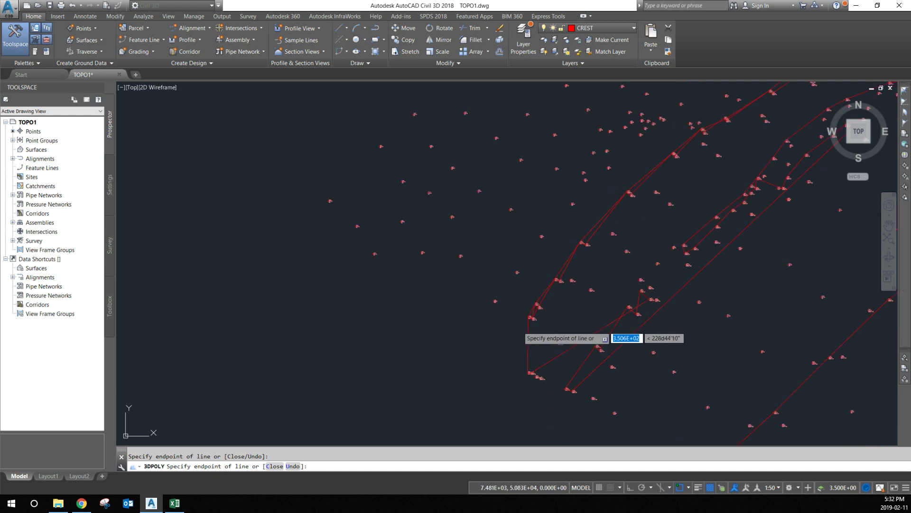
pyautogui.scroll(5, 591, 251)
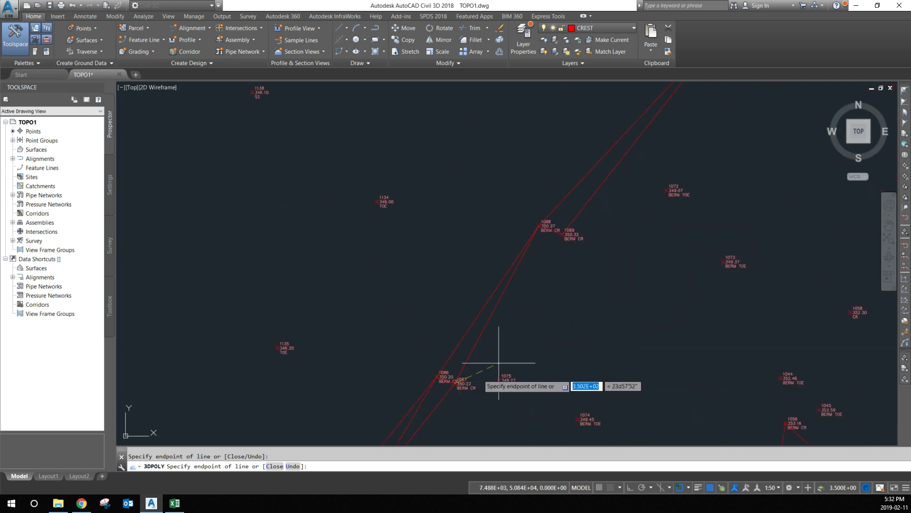
pyautogui.scroll(-6, 575, 338)
pyautogui.scroll(4, 653, 248)
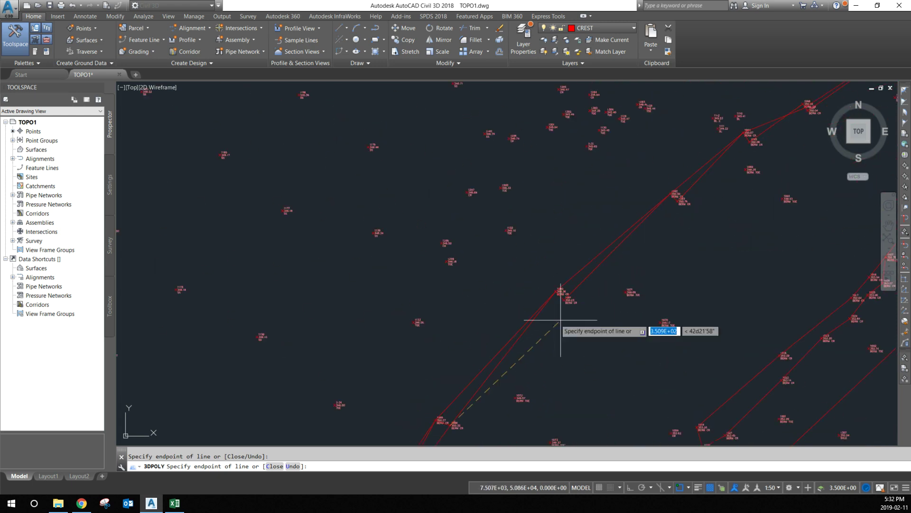
pyautogui.click(566, 301)
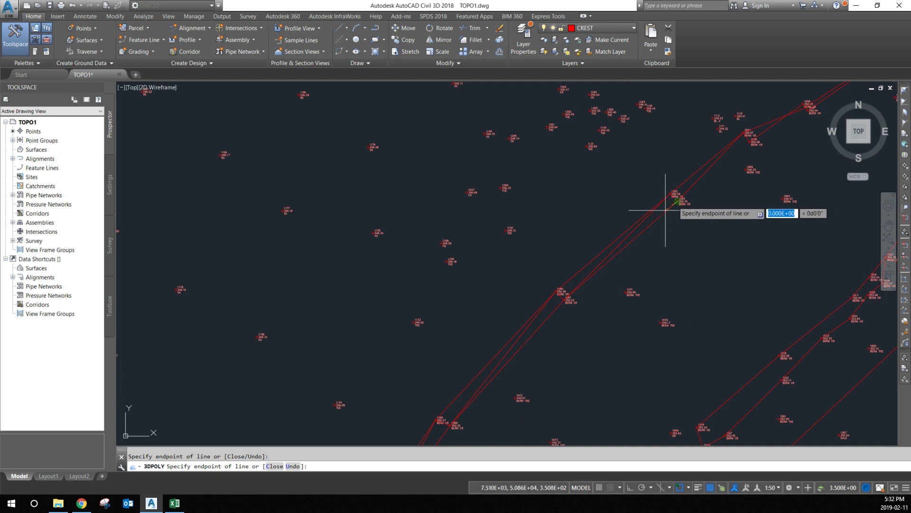
pyautogui.scroll(-4, 640, 305)
pyautogui.scroll(2, 627, 295)
pyautogui.scroll(3, 627, 295)
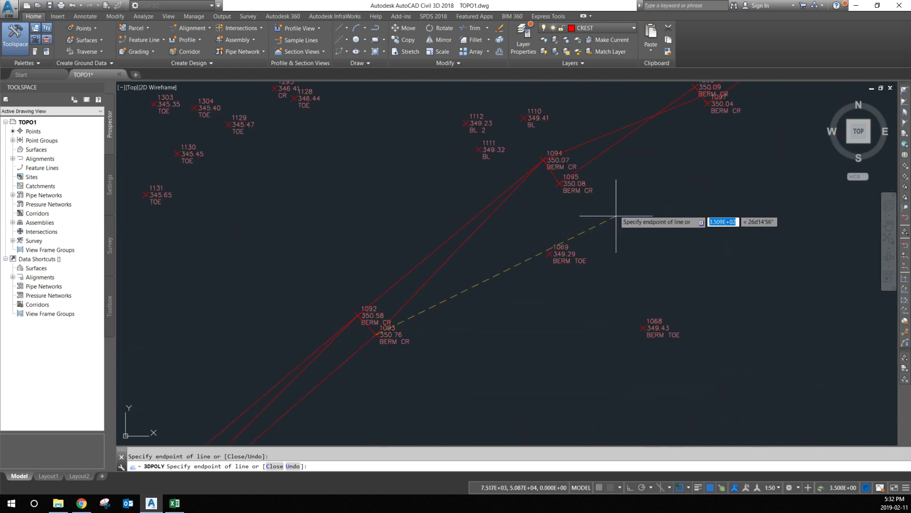
# Continue the inner berm crest of the 3D polyline through points 1095, 1097 and 1099.
pyautogui.click(563, 185)
pyautogui.scroll(-2, 508, 264)
pyautogui.scroll(4, 631, 233)
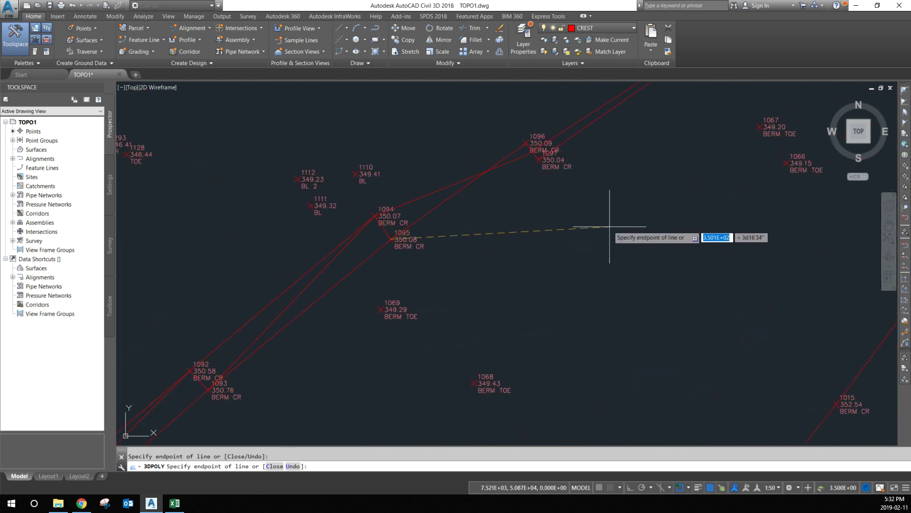
pyautogui.click(539, 158)
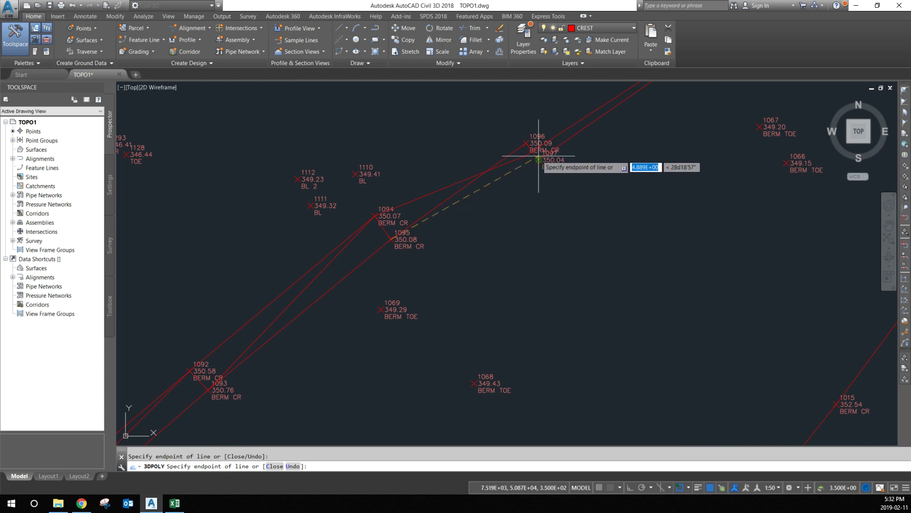
pyautogui.scroll(6, 522, 162)
pyautogui.scroll(-9, 539, 258)
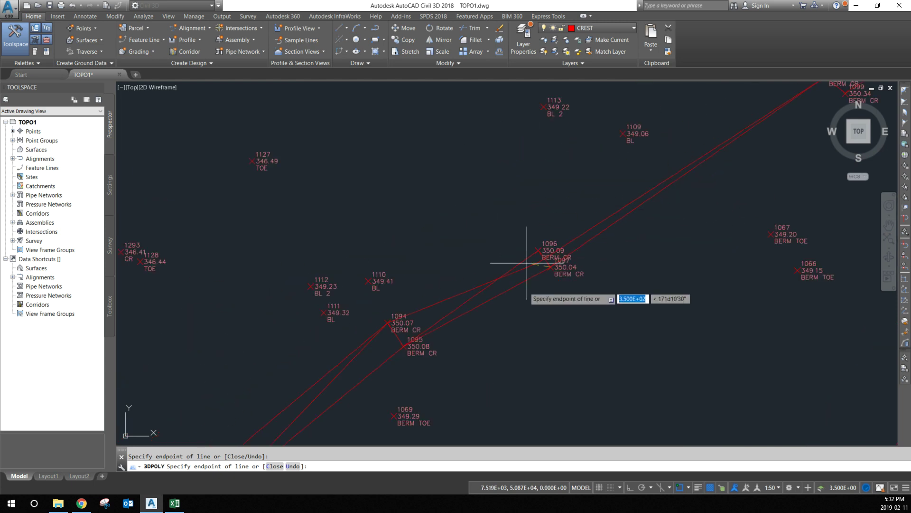
pyautogui.scroll(4, 647, 268)
pyautogui.click(519, 218)
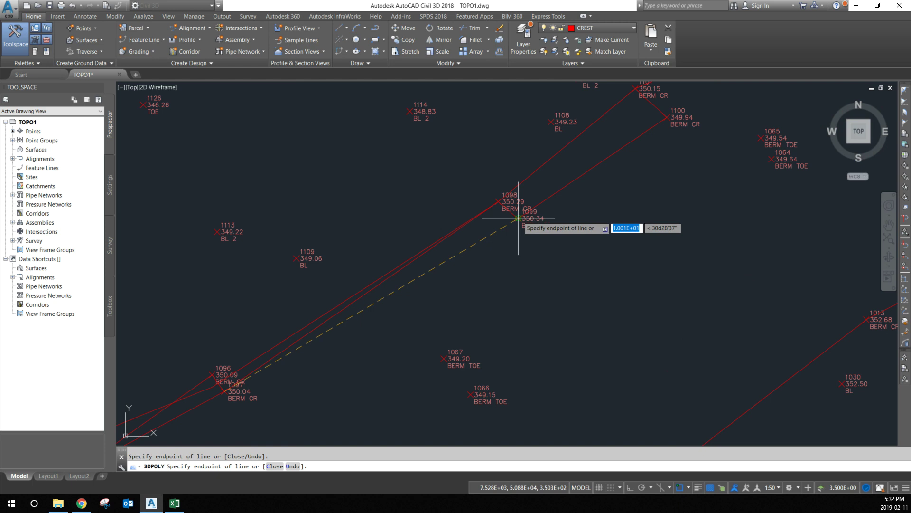
# Complete the 3D polyline through berm crest points 1100, 1103 and 1105, and end it at point 1107.
pyautogui.scroll(-3, 522, 209)
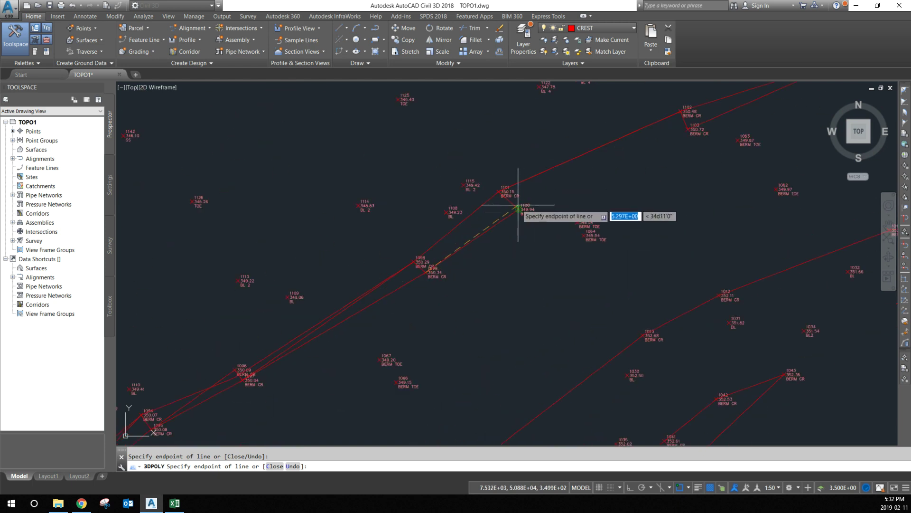
pyautogui.click(518, 207)
pyautogui.moveTo(740, 117); pyautogui.dragTo(597, 198, button='middle')
pyautogui.click(544, 210)
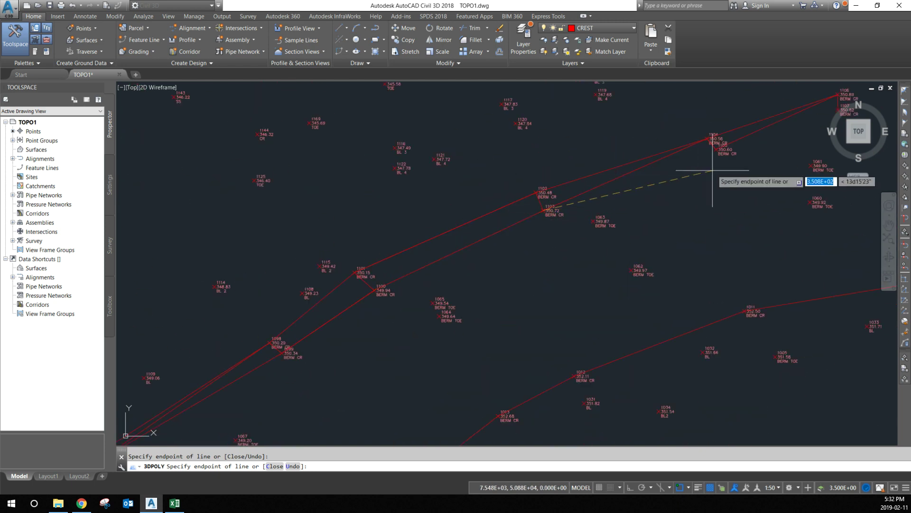
pyautogui.click(716, 149)
pyautogui.scroll(-5, 652, 245)
pyautogui.scroll(5, 715, 215)
pyautogui.scroll(6, 666, 234)
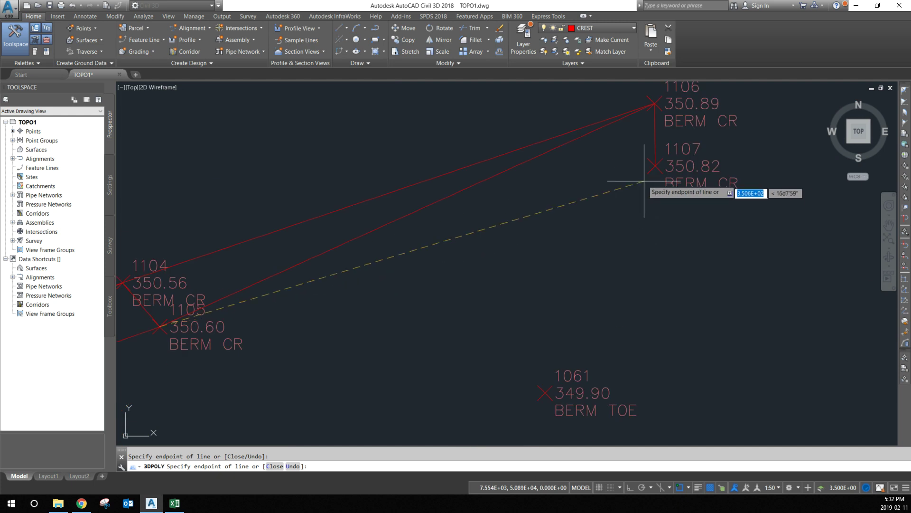
pyautogui.click(651, 165)
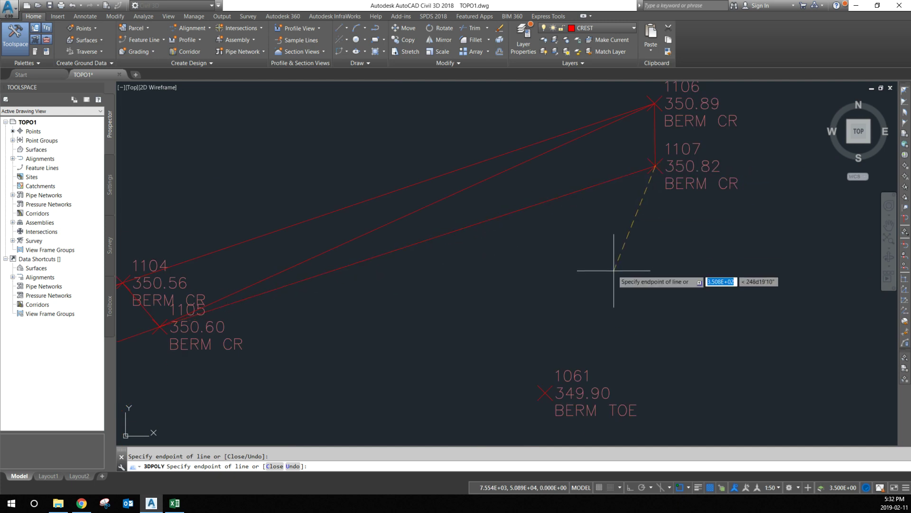
pyautogui.press('Return')
# Select the new 3D polyline and stretch its misplaced vertex onto the node of point 1096.
pyautogui.click(621, 193)
pyautogui.click(602, 170)
pyautogui.scroll(-5, 664, 123)
pyautogui.scroll(5, 671, 132)
pyautogui.scroll(-7, 755, 159)
pyautogui.scroll(10, 549, 270)
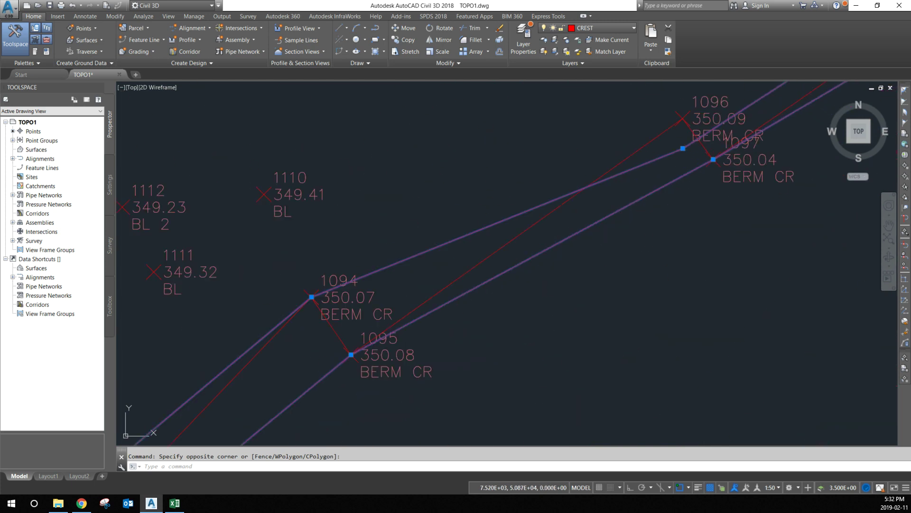
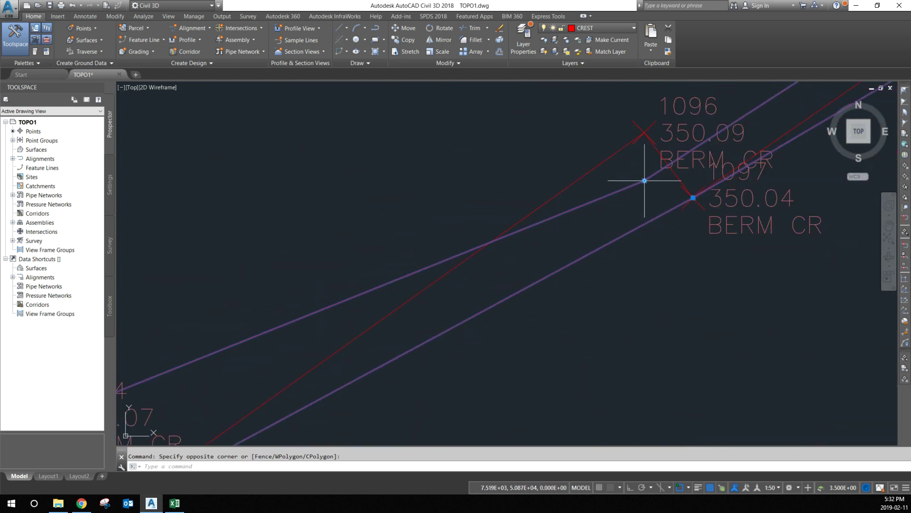
pyautogui.click(645, 179)
pyautogui.scroll(-6, 596, 197)
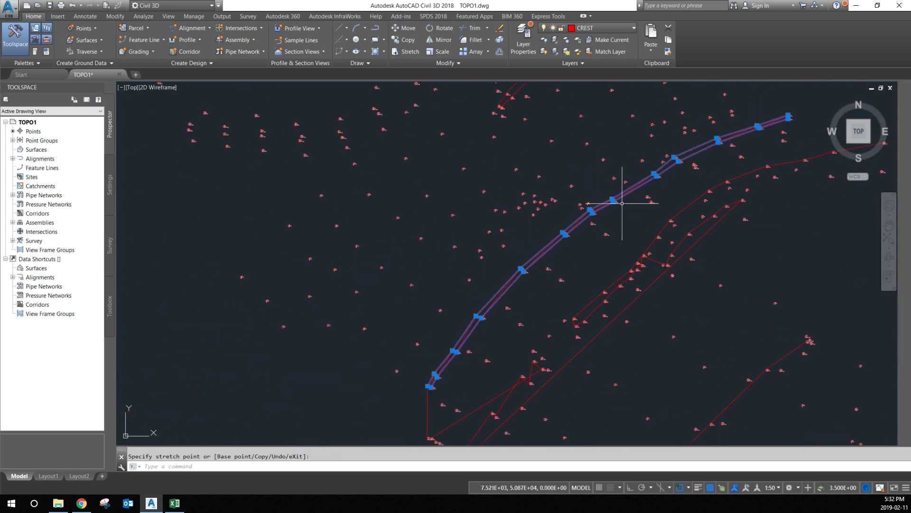
pyautogui.scroll(10, 610, 198)
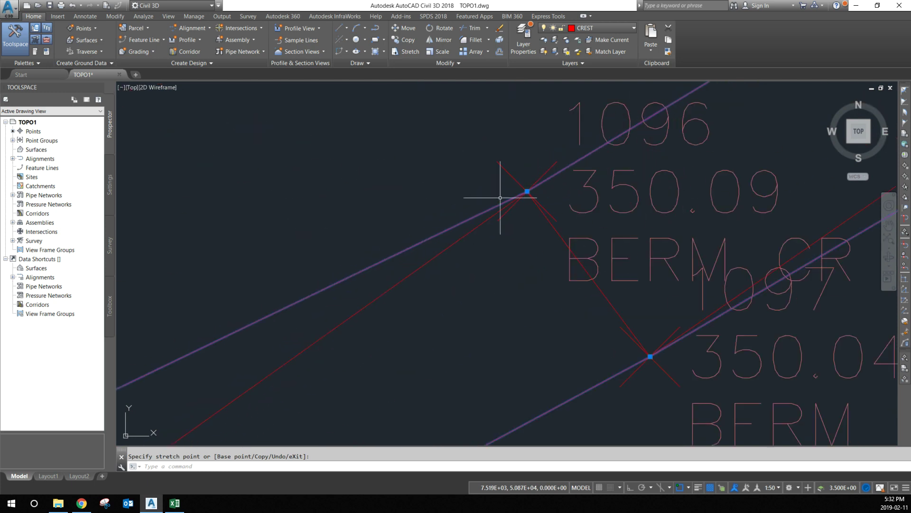
# Stretch the polyline vertex off point 1096 to a spot just below it and clear the selection.
pyautogui.click(527, 191)
pyautogui.click(529, 279)
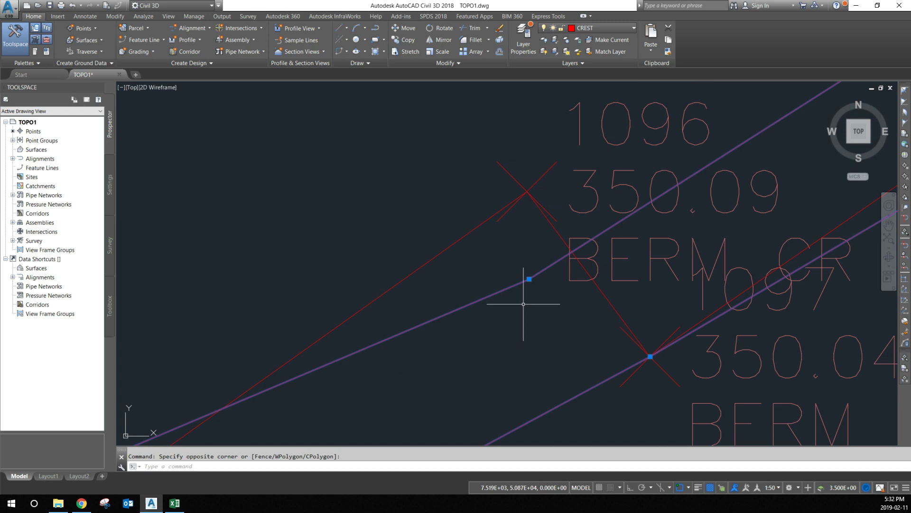
pyautogui.press('Down')
pyautogui.scroll(-8, 525, 194)
pyautogui.click(551, 217)
pyautogui.press('Escape')
pyautogui.scroll(-3, 602, 220)
pyautogui.scroll(10, 616, 203)
pyautogui.click(470, 278)
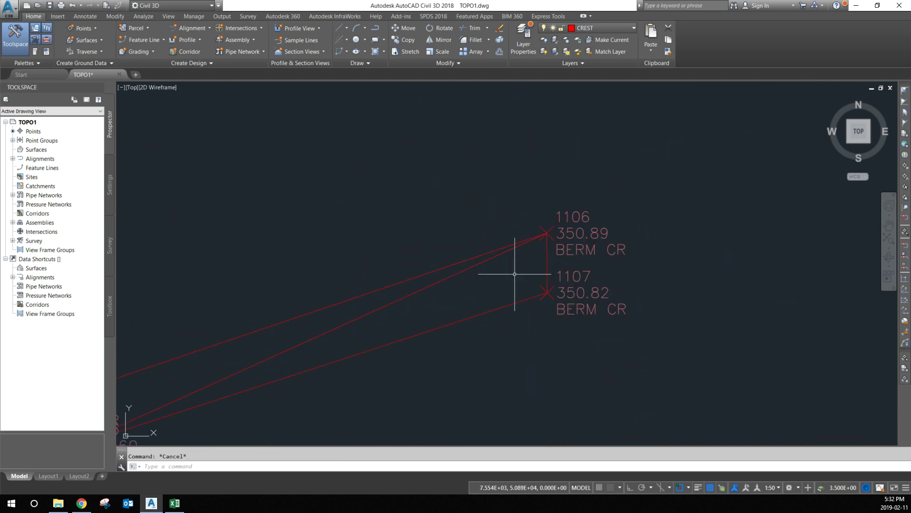
pyautogui.write('epdf')
pyautogui.press('Return')
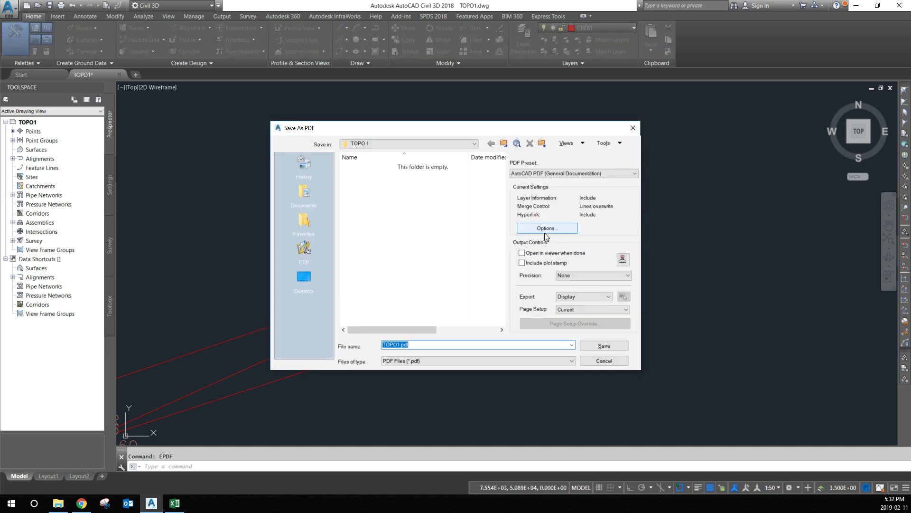
pyautogui.click(633, 128)
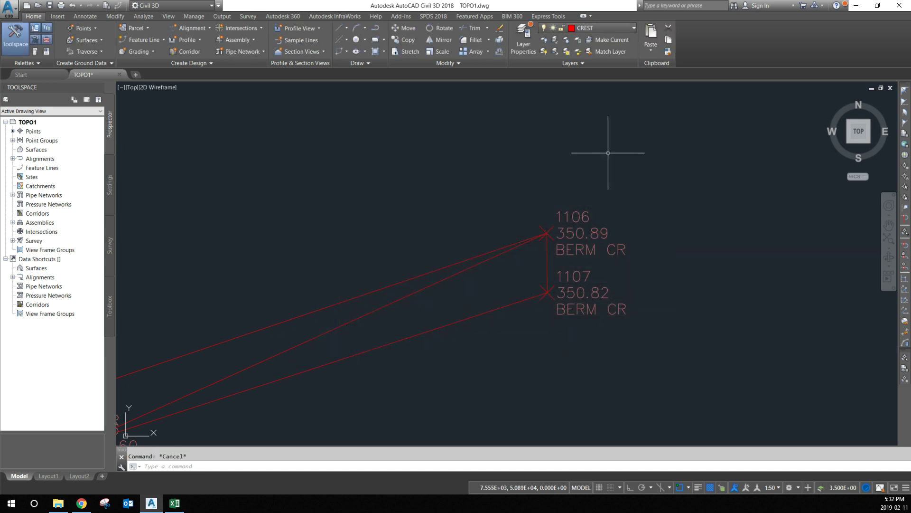
# Draw a single 3D polyline segment from point 1106 to point 1107 across the open end of the berm crest.
pyautogui.write('3P')
pyautogui.press('Return')
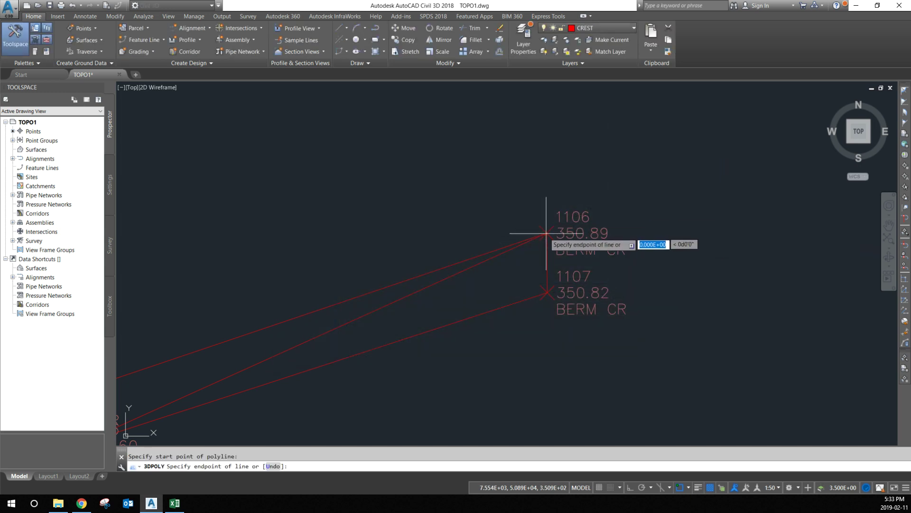
pyautogui.click(547, 292)
pyautogui.press('Return')
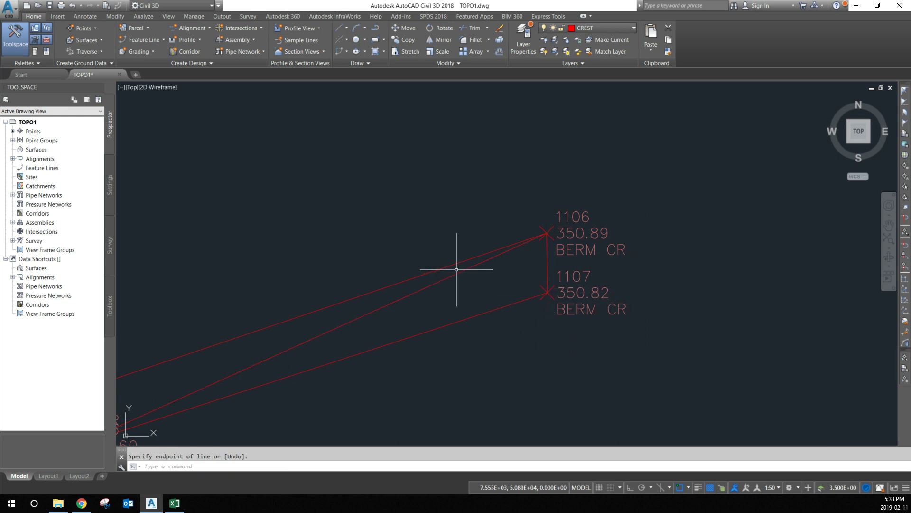
# Join the berm crest 3D polyline with the short closing segment between points 1106 and 1107.
pyautogui.press('Escape')
pyautogui.press('Return')
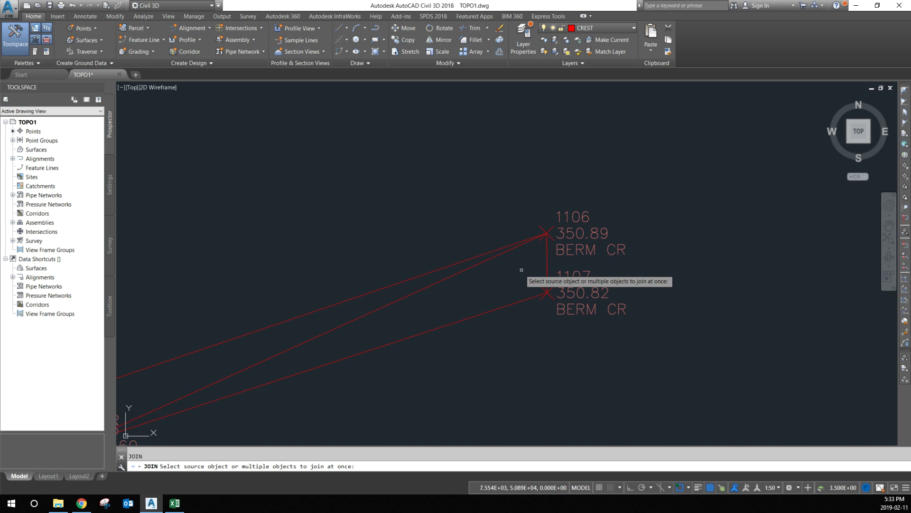
pyautogui.click(499, 247)
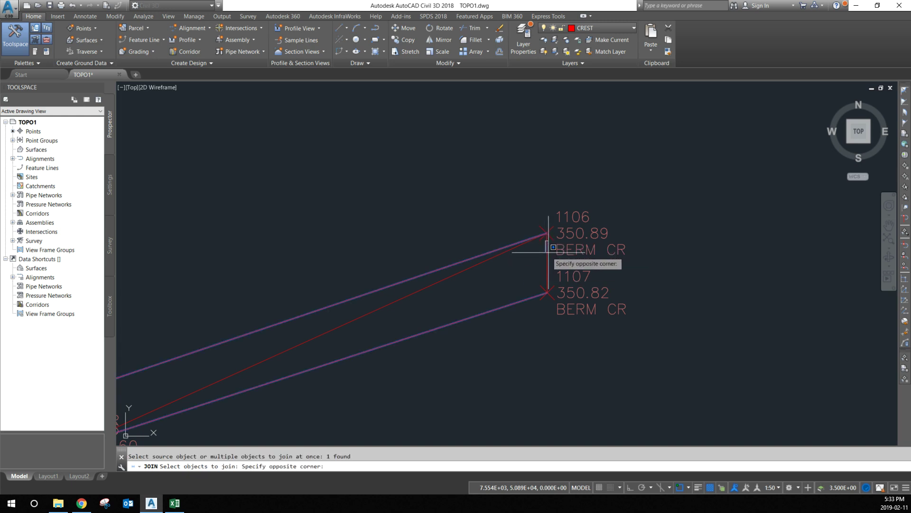
pyautogui.click(548, 254)
pyautogui.press('Return')
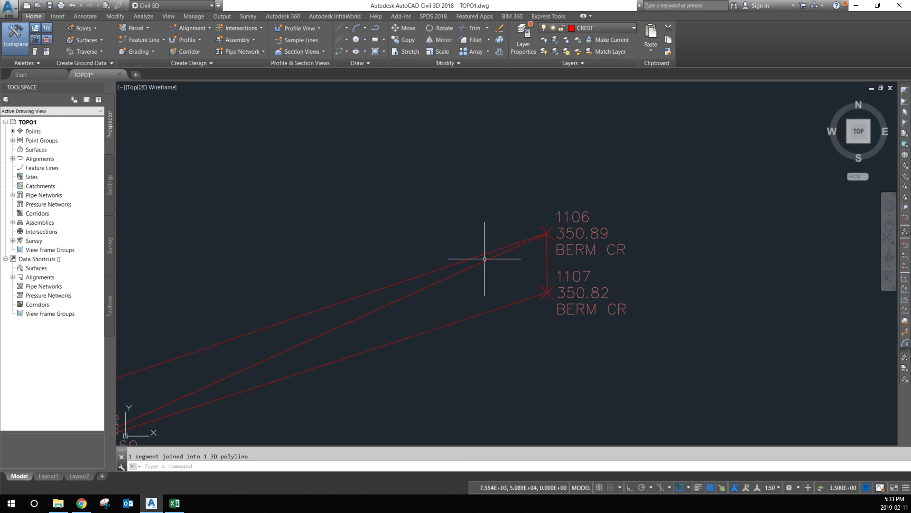
# Select the joined berm crest polyline and examine its vertices down to the southwest end at points 1082 and 1083.
pyautogui.click(489, 253)
pyautogui.scroll(-4, 451, 213)
pyautogui.scroll(2, 451, 213)
pyautogui.scroll(-5, 468, 247)
pyautogui.scroll(3, 467, 244)
pyautogui.scroll(5, 468, 201)
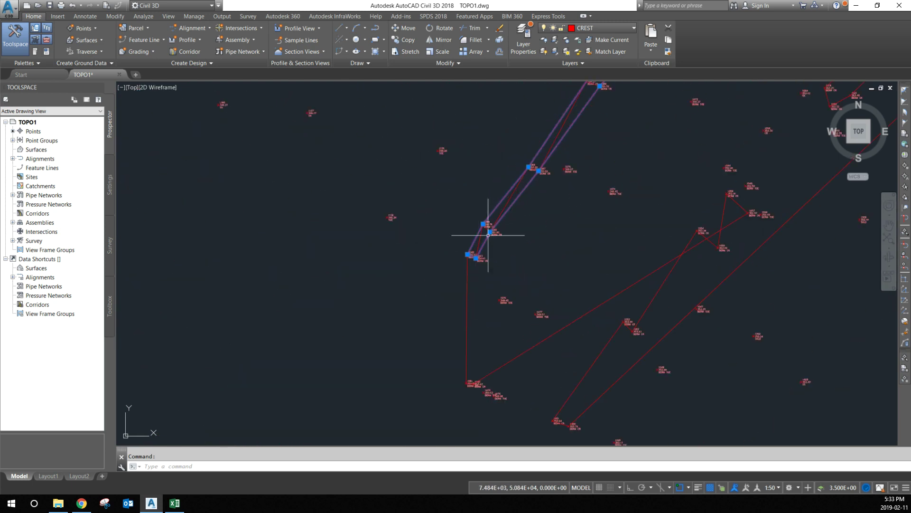
pyautogui.press('Escape')
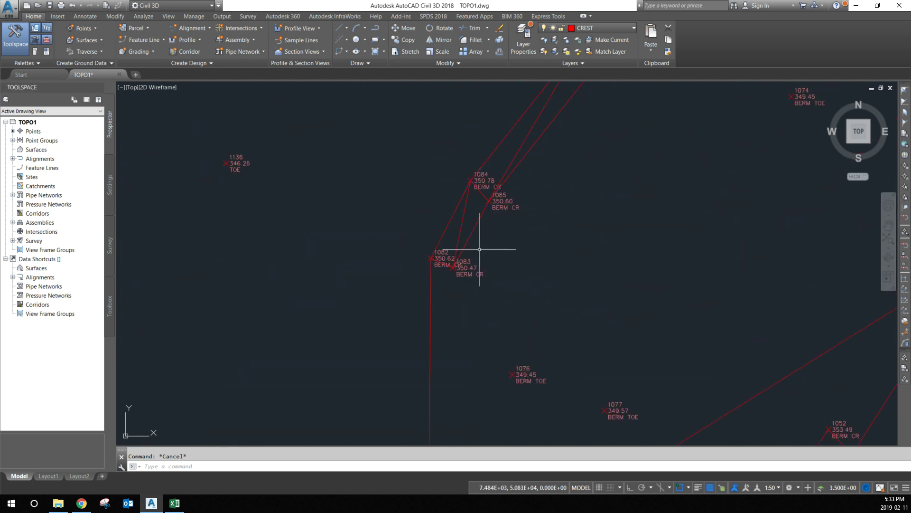
# Draw a 3D polyline from point 1082 through points 1081 and 1080 to point 1083 at the berm crest's southwest end.
pyautogui.scroll(-3, 479, 249)
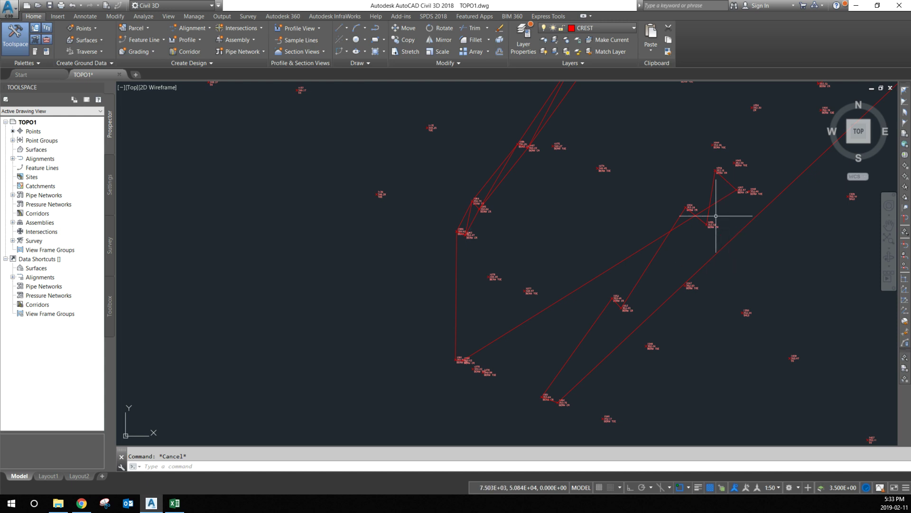
pyautogui.scroll(5, 465, 364)
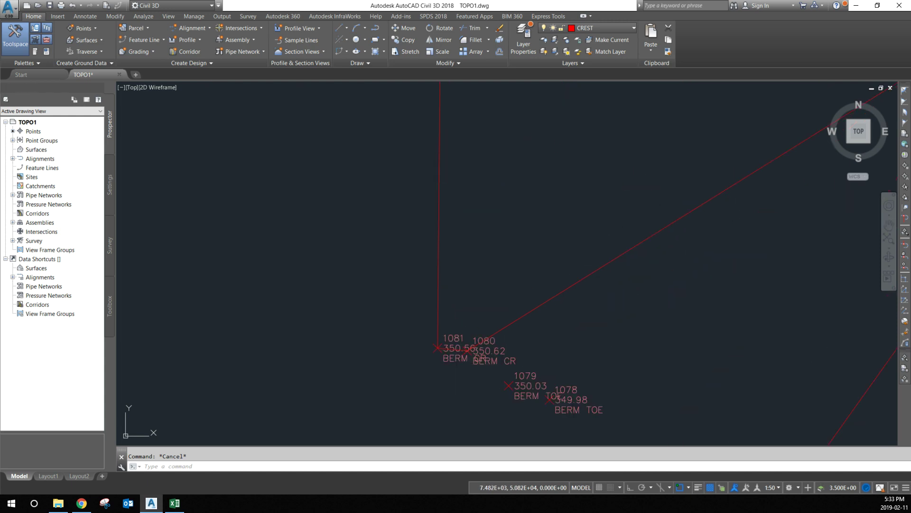
pyautogui.scroll(-3, 458, 367)
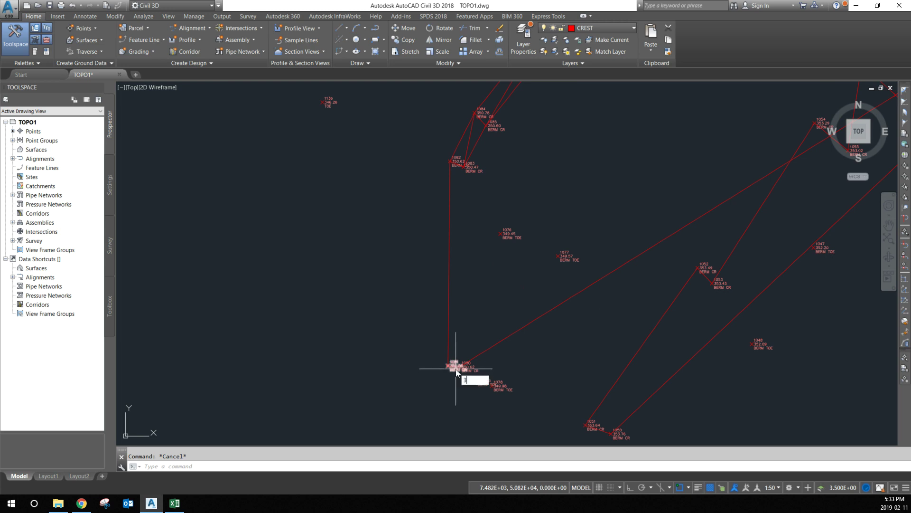
pyautogui.press('Return')
pyautogui.click(447, 158)
pyautogui.click(446, 365)
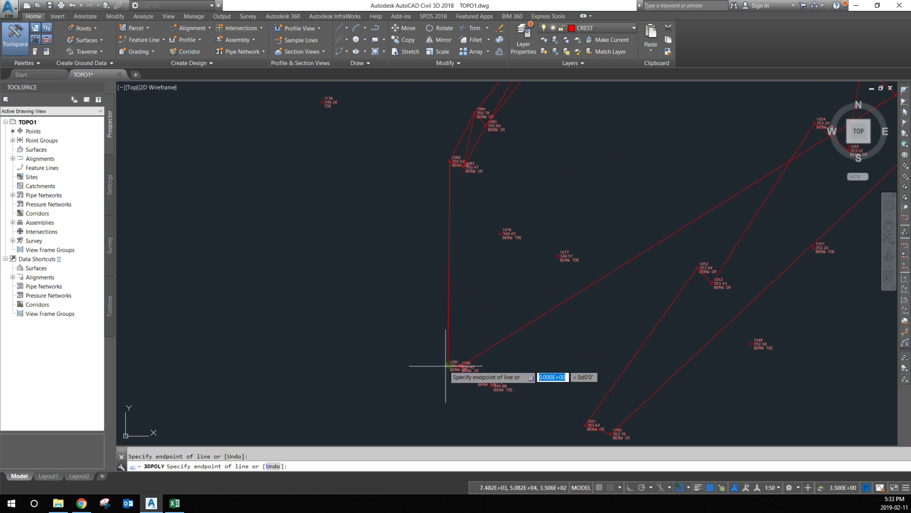
pyautogui.click(461, 165)
pyautogui.press('Return')
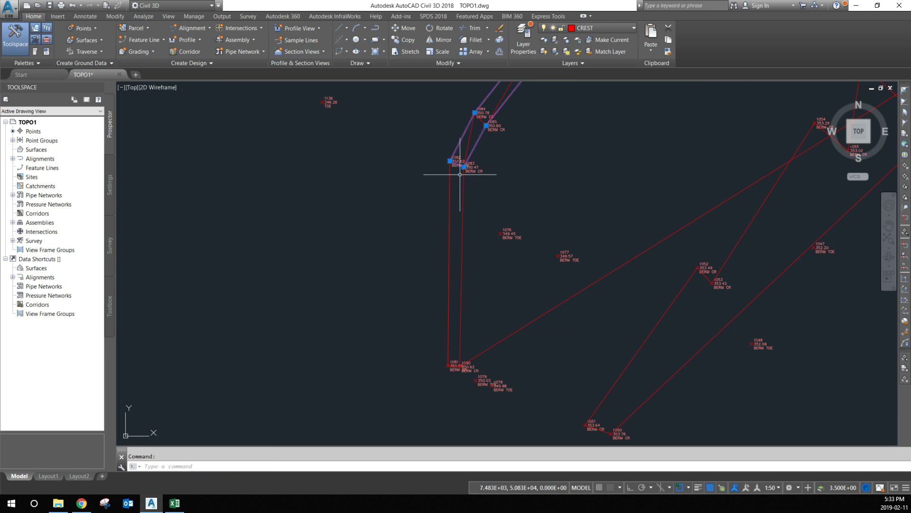
# Explode the closed berm crest polyline and erase its cross segment between points 1082 and 1083.
pyautogui.press('Escape')
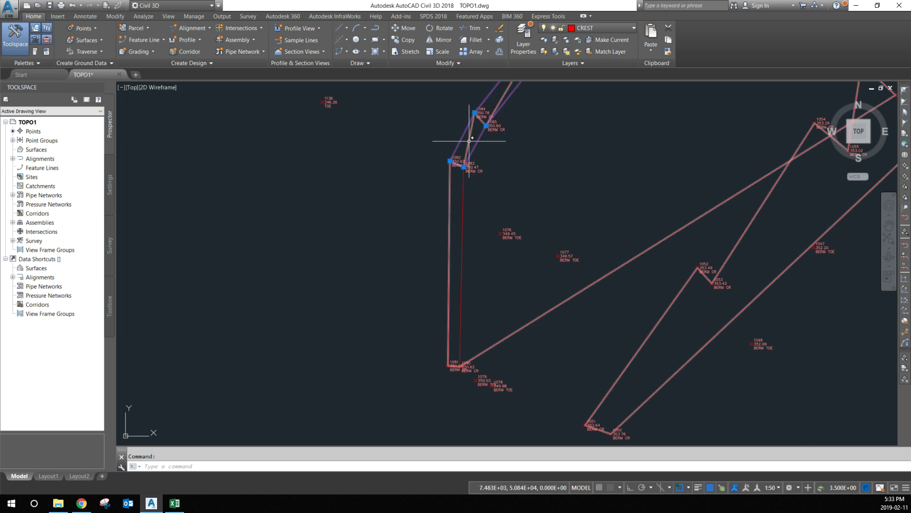
pyautogui.press('Return')
pyautogui.scroll(2, 466, 160)
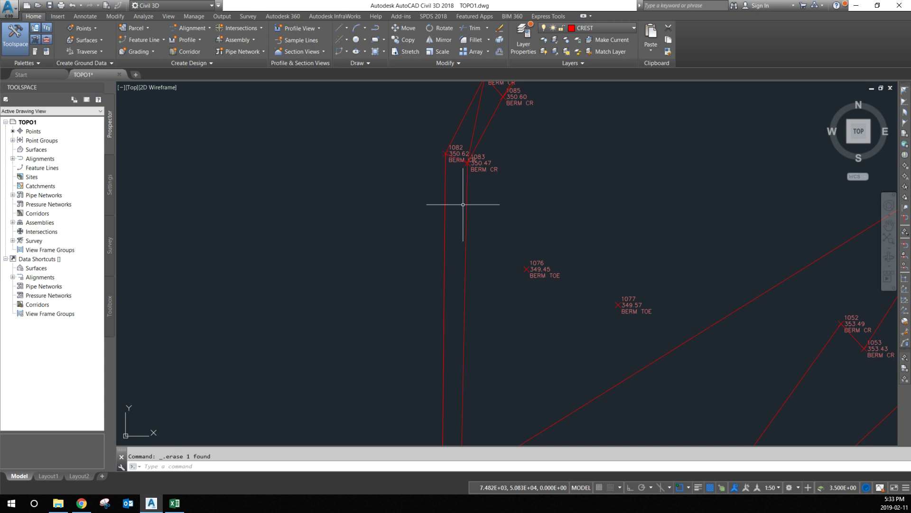
pyautogui.scroll(-4, 474, 190)
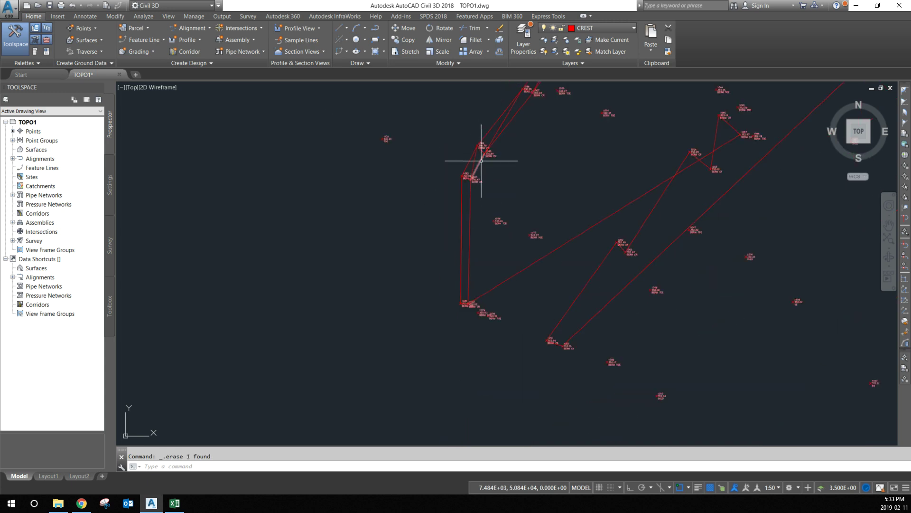
# Select all the exploded berm crest segments and join them with the southwest end polyline into one 3D polyline.
pyautogui.rightClick(507, 196)
pyautogui.click(545, 347)
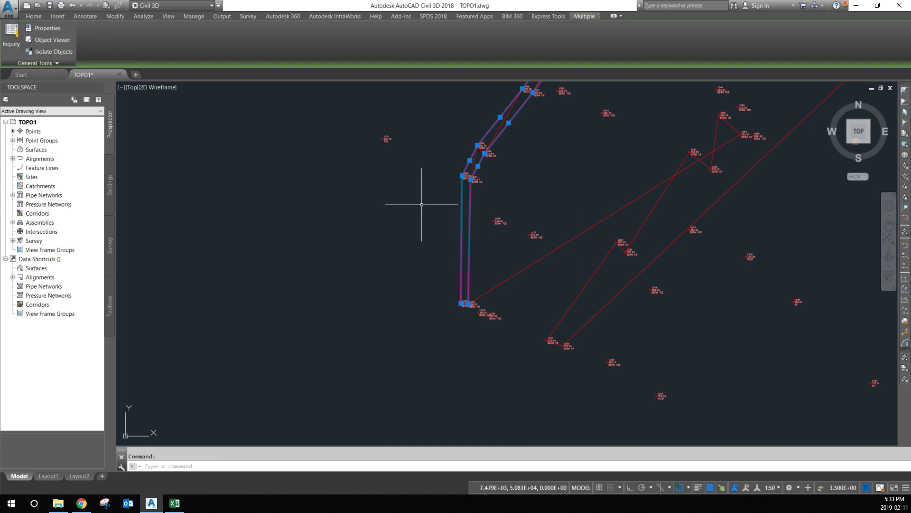
pyautogui.press('Return')
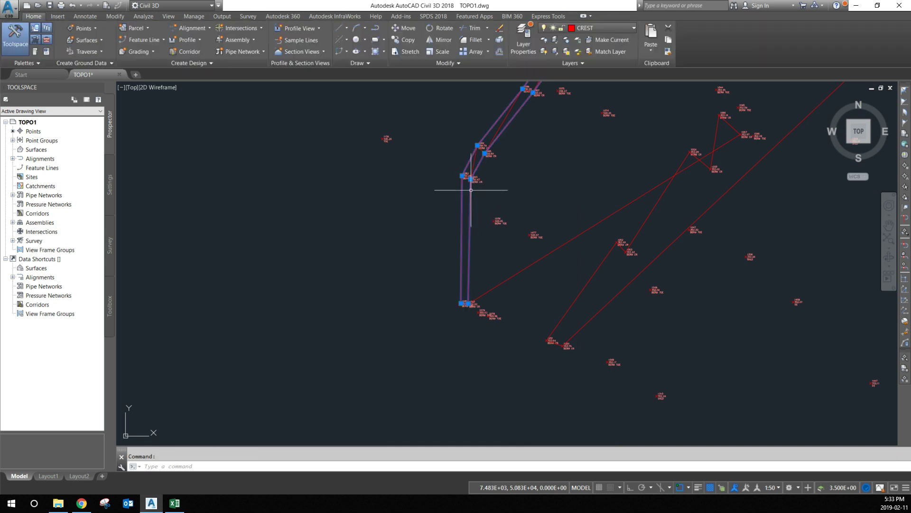
pyautogui.scroll(5, 465, 195)
pyautogui.press('Escape')
pyautogui.scroll(-5, 488, 241)
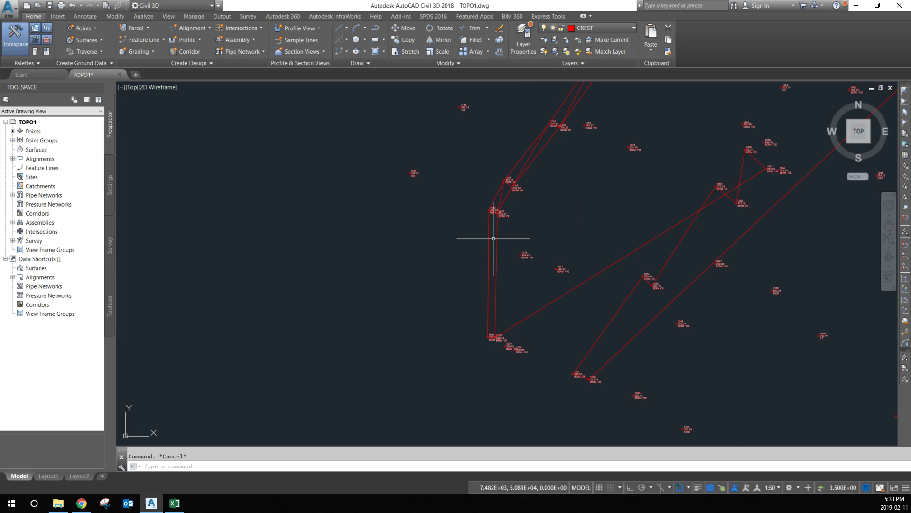
# Start a 3D polyline at point 1056 and trace the small berm's crest through points 1057, 1055, 1053, 1050 and 1051.
pyautogui.click(509, 194)
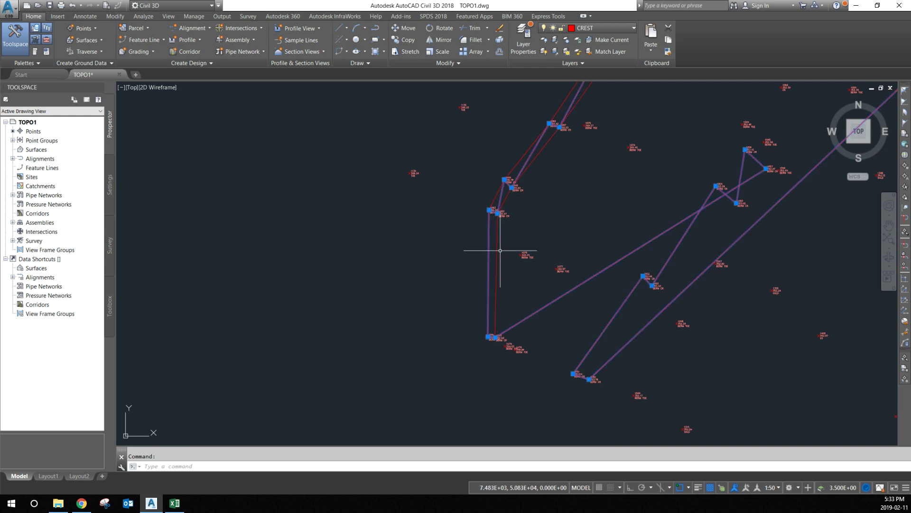
pyautogui.press('Escape')
pyautogui.scroll(2, 804, 171)
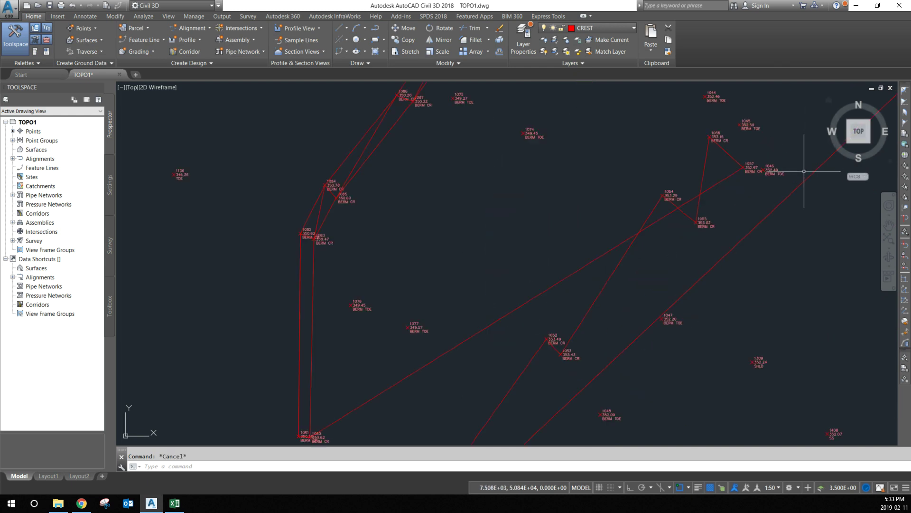
pyautogui.scroll(-2, 774, 171)
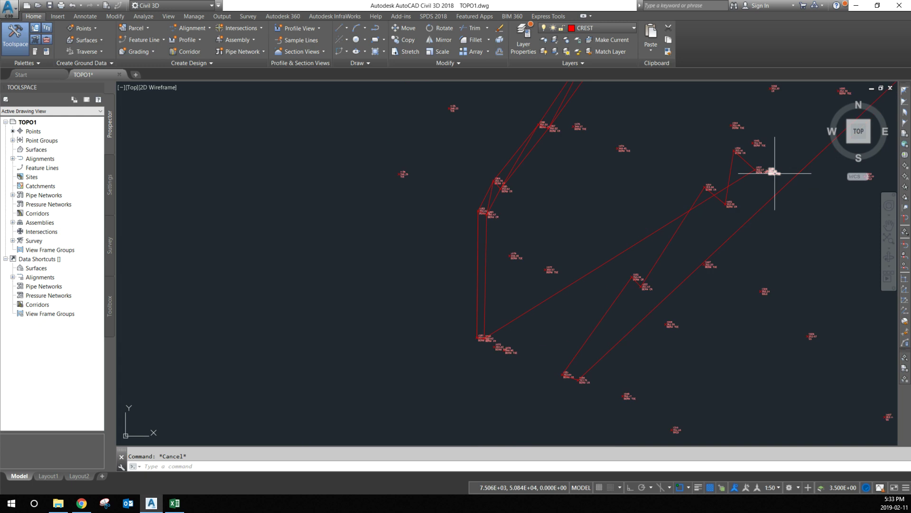
pyautogui.scroll(2, 757, 162)
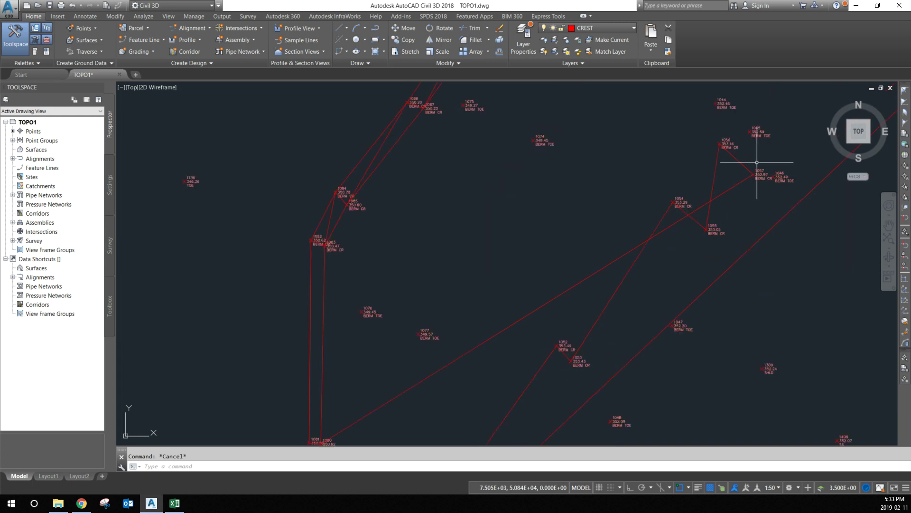
pyautogui.moveTo(652, 250); pyautogui.dragTo(641, 235, button='middle')
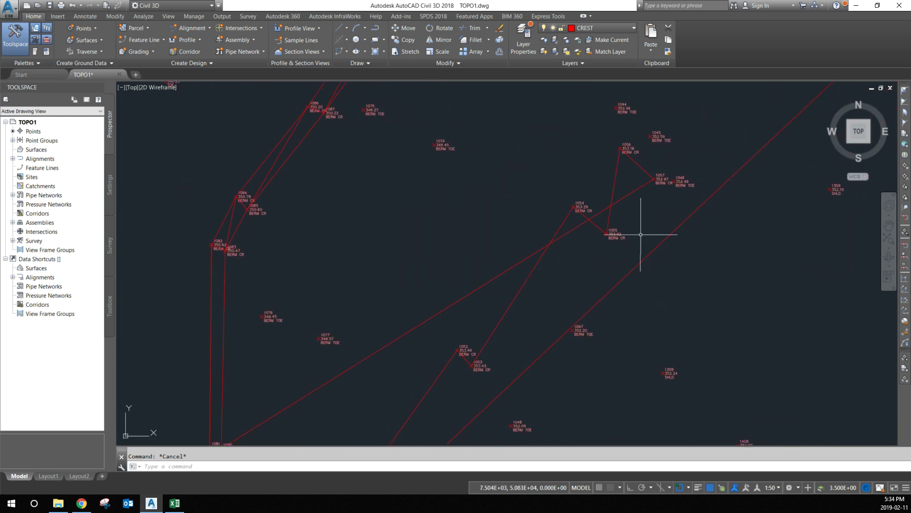
pyautogui.press('Return')
pyautogui.click(621, 149)
pyautogui.click(652, 177)
pyautogui.scroll(-4, 599, 228)
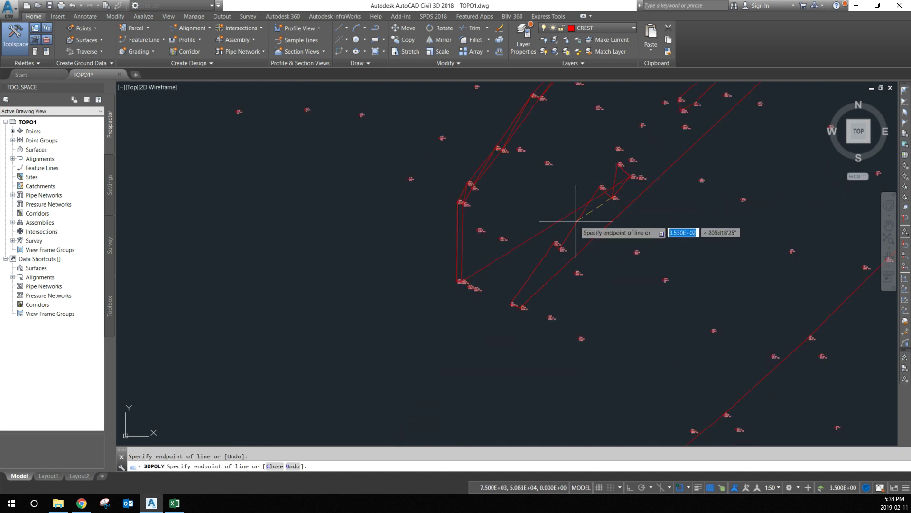
pyautogui.scroll(5, 553, 249)
pyautogui.click(563, 246)
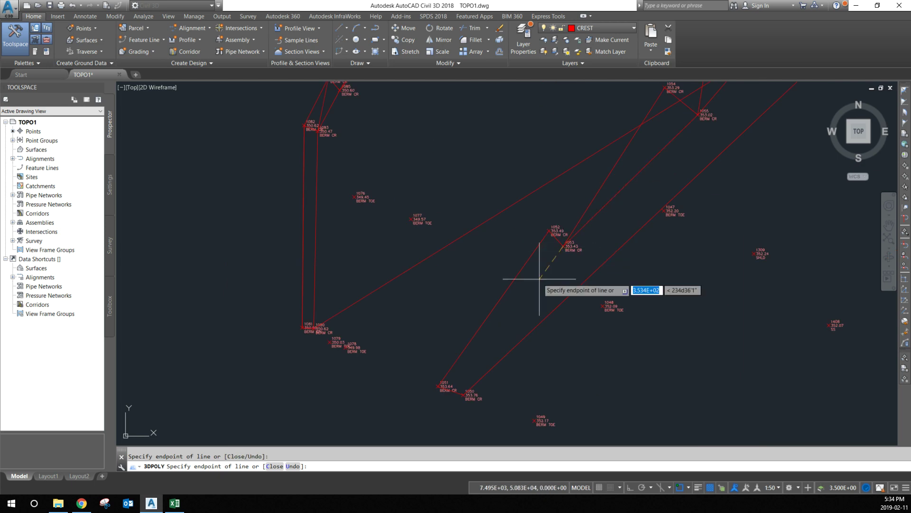
pyautogui.click(465, 393)
pyautogui.click(439, 385)
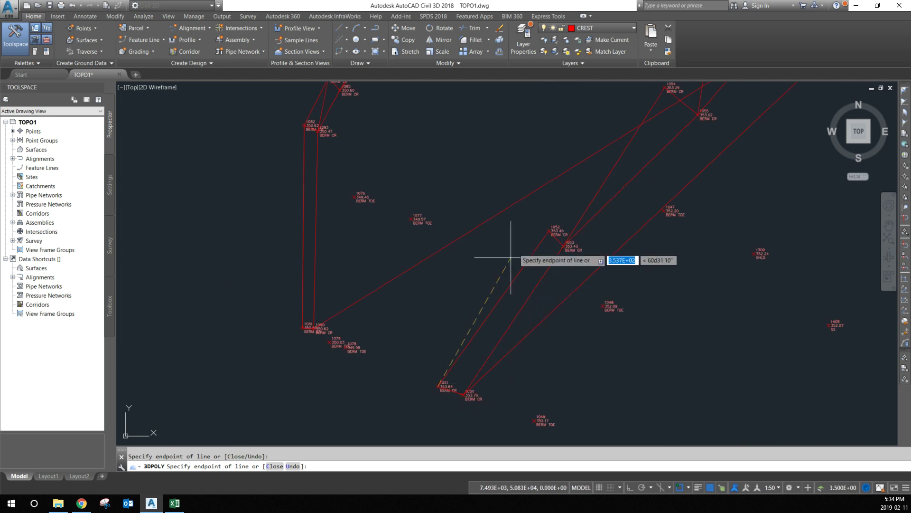
# Continue the 3D polyline through points 1052 and 1054 back to point 1056 and finish it.
pyautogui.click(549, 230)
pyautogui.scroll(-3, 546, 238)
pyautogui.click(609, 159)
pyautogui.scroll(5, 617, 152)
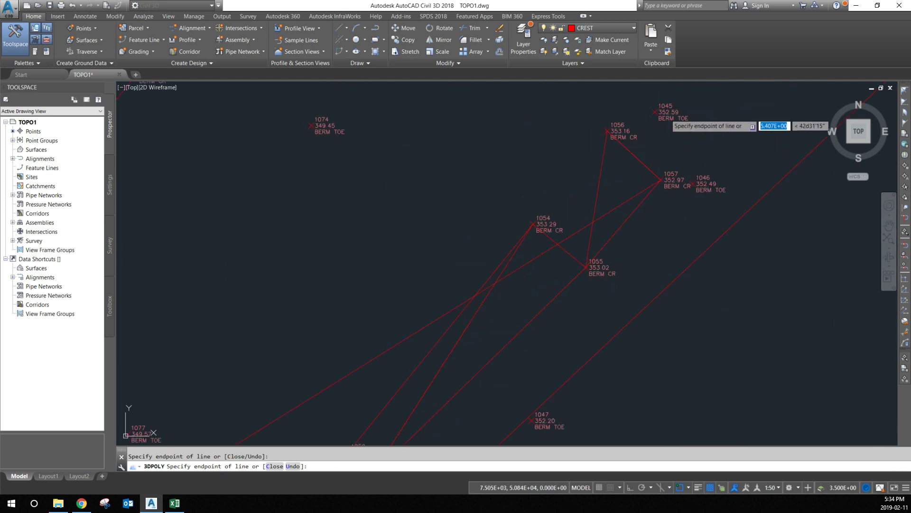
pyautogui.click(609, 130)
pyautogui.press('Return')
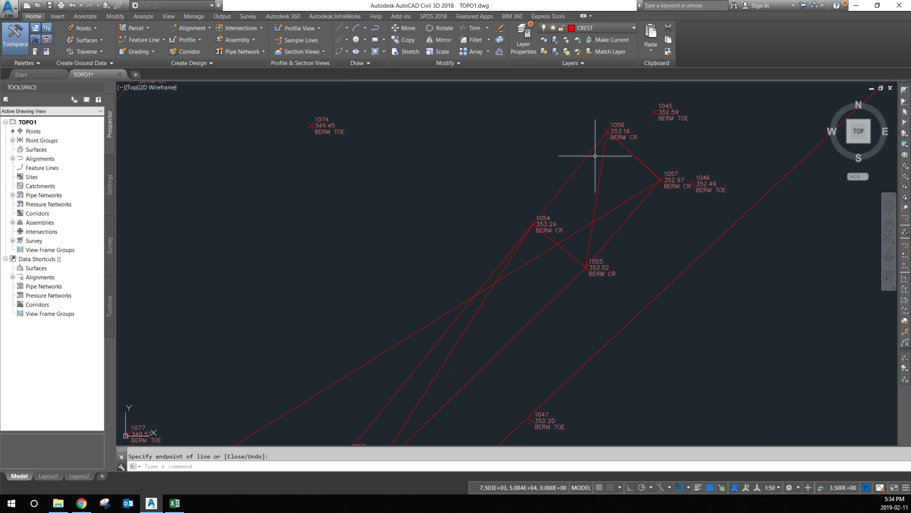
# Draw a single 3D polyline segment from point 1056 to point 1057 across the small berm's northeast end.
pyautogui.press('Return')
pyautogui.click(601, 170)
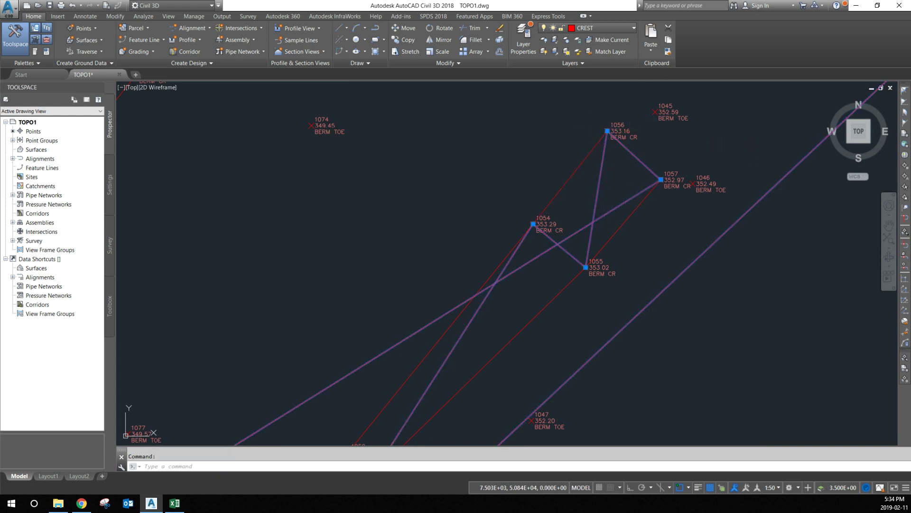
pyautogui.press('Escape')
pyautogui.write('3dpoly')
pyautogui.press('Return')
pyautogui.click(610, 131)
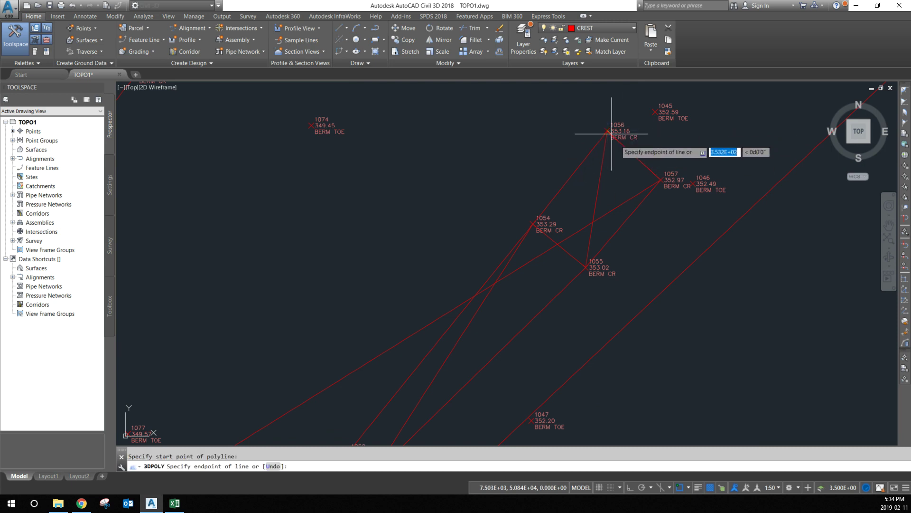
pyautogui.click(658, 176)
pyautogui.press('Return')
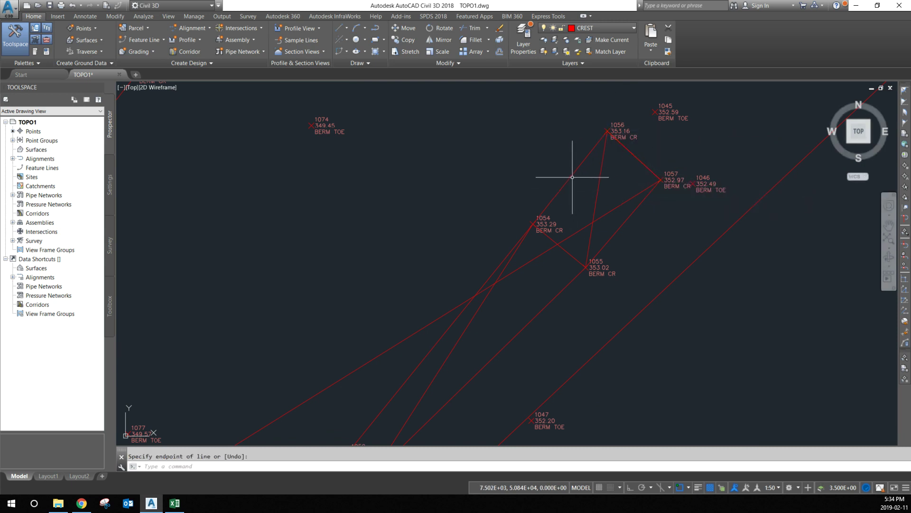
pyautogui.press('Escape')
pyautogui.press('Return')
pyautogui.click(572, 176)
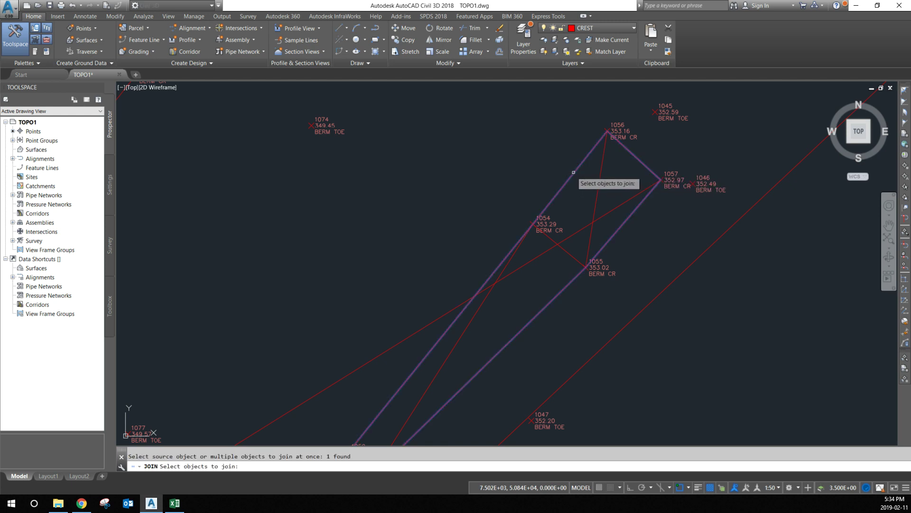
pyautogui.scroll(-5, 589, 168)
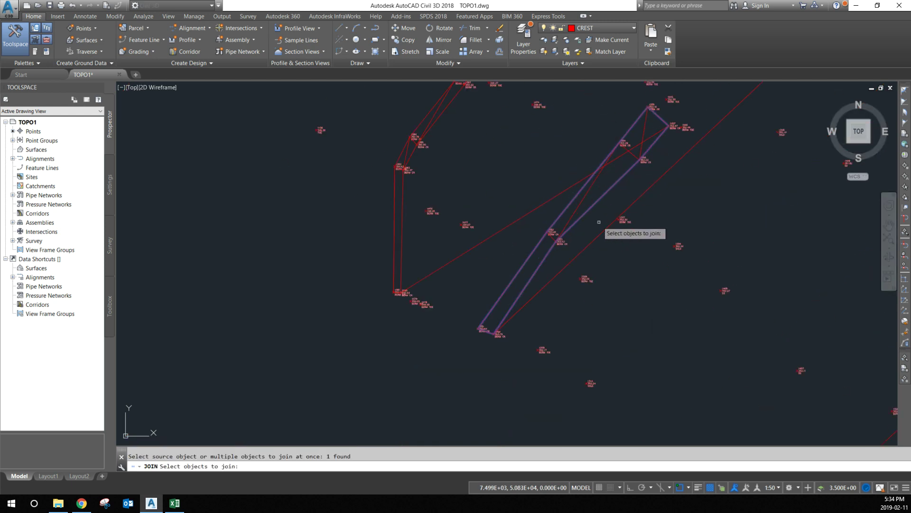
pyautogui.press('Escape')
# Explode the zigzag polyline and erase its two long connecting lines at points 1057 and 1050.
pyautogui.click(578, 207)
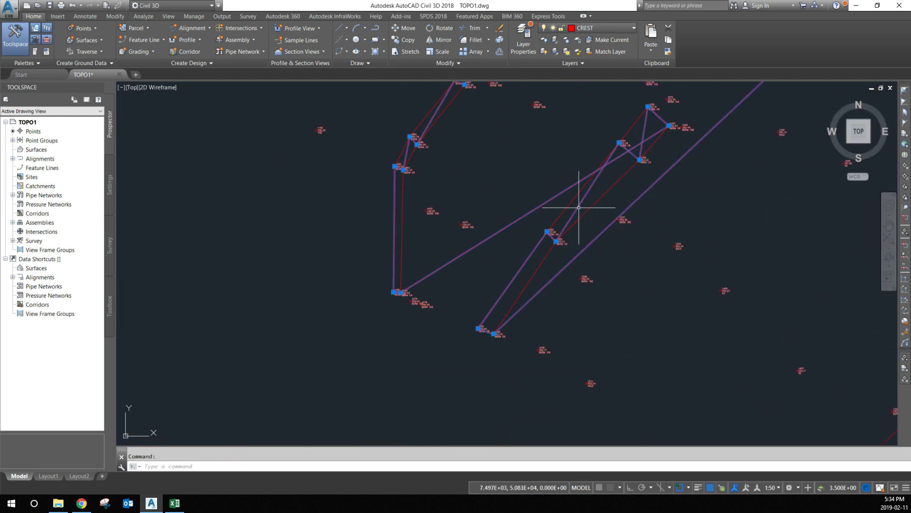
pyautogui.press('Return')
pyautogui.click(533, 209)
pyautogui.click(595, 241)
pyautogui.scroll(3, 585, 214)
pyautogui.scroll(-8, 525, 309)
pyautogui.scroll(4, 578, 268)
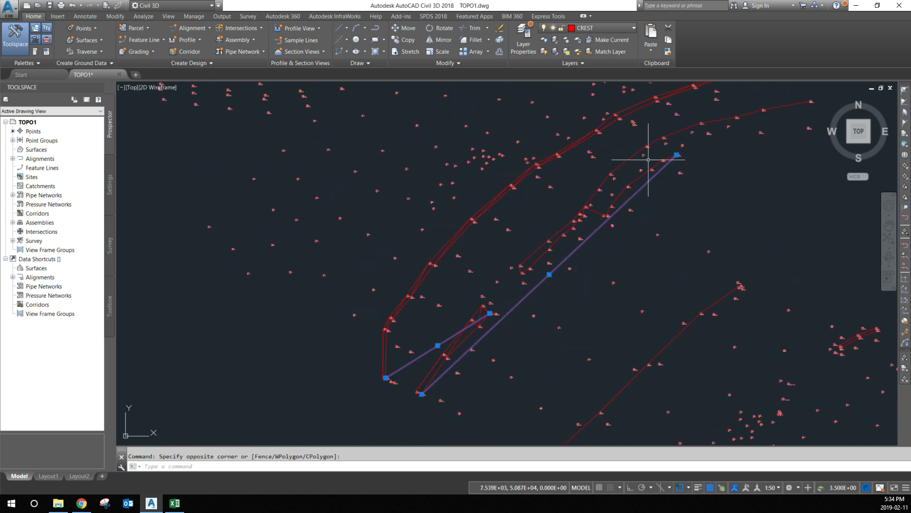
pyautogui.scroll(2, 648, 160)
pyautogui.press('Delete')
pyautogui.scroll(-4, 637, 168)
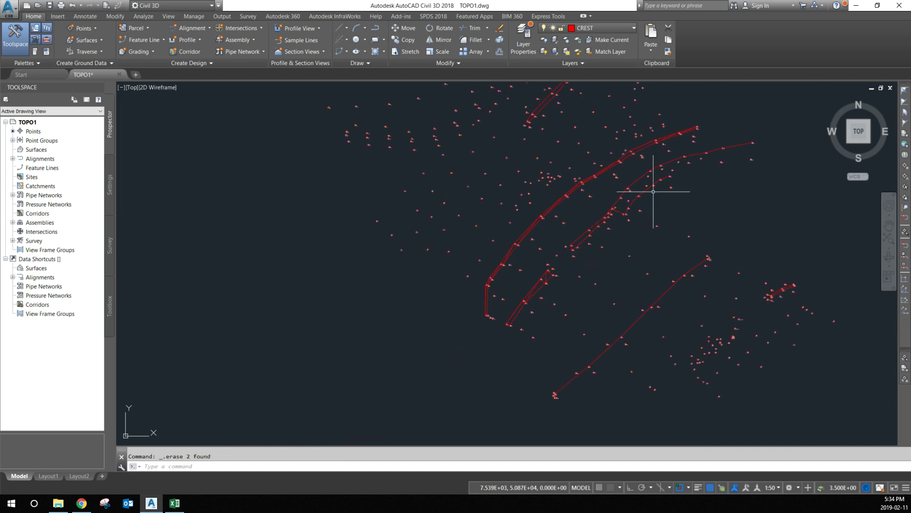
# Select all lines similar to a leftover zigzag segment and join them into 3D polylines.
pyautogui.scroll(5, 535, 282)
pyautogui.click(559, 277)
pyautogui.rightClick(551, 251)
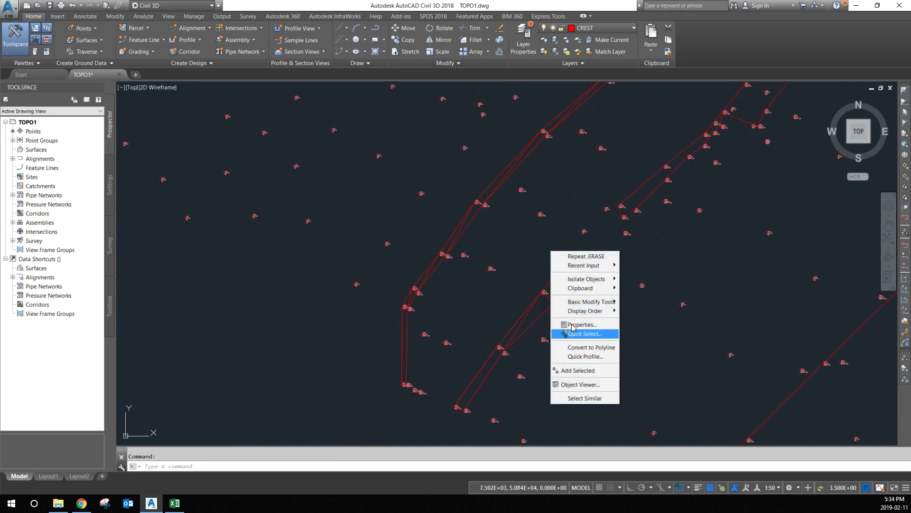
pyautogui.click(591, 397)
pyautogui.press('Escape')
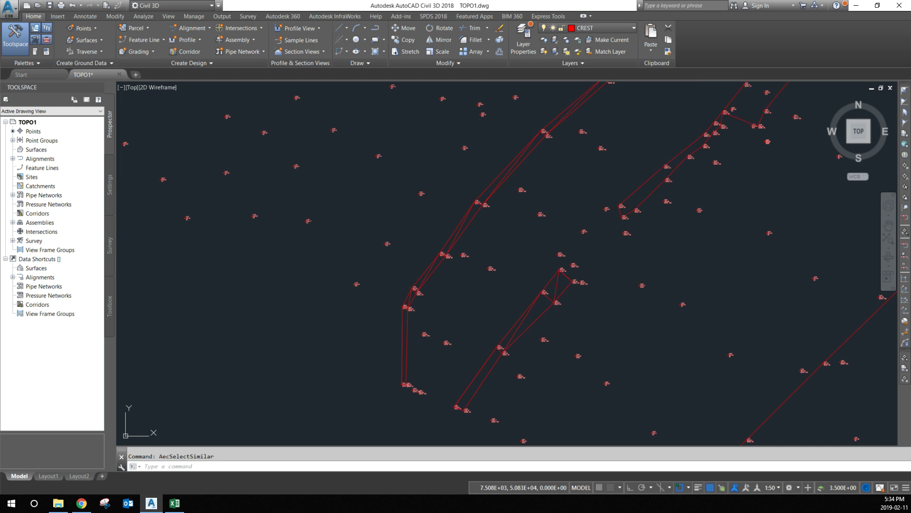
# Erase the two zigzag 3D polylines lying inside the long curved berm crest outline and the small berm outline.
pyautogui.click(553, 289)
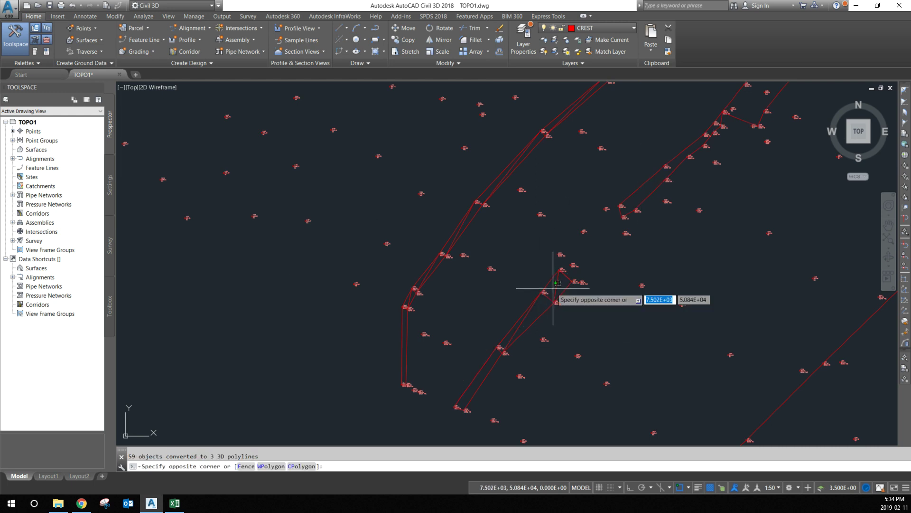
pyautogui.click(459, 231)
pyautogui.scroll(-2, 651, 199)
pyautogui.scroll(2, 712, 181)
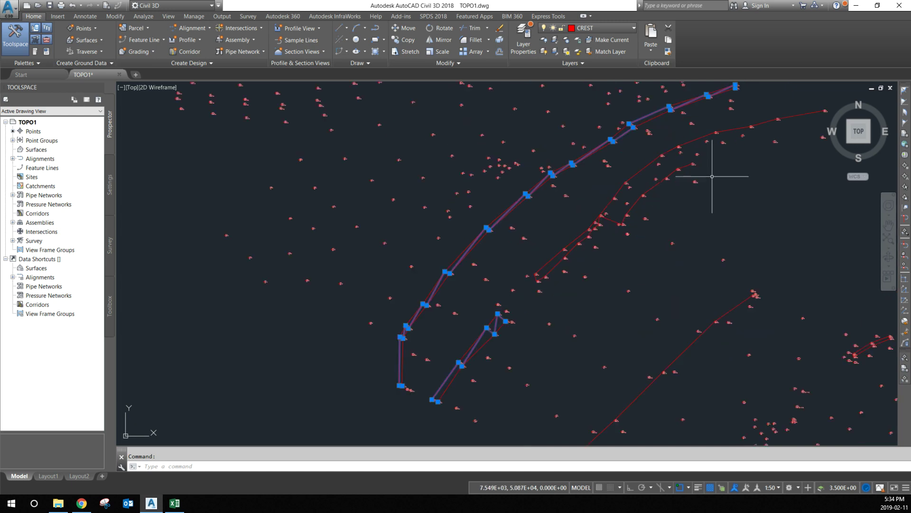
pyautogui.press('Delete')
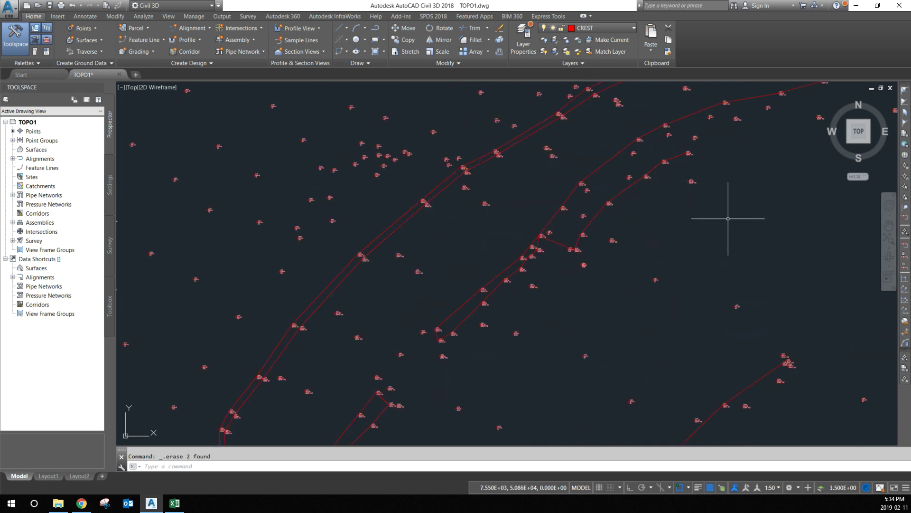
pyautogui.scroll(-2, 624, 229)
pyautogui.scroll(-2, 615, 197)
pyautogui.scroll(5, 671, 153)
pyautogui.scroll(2, 668, 166)
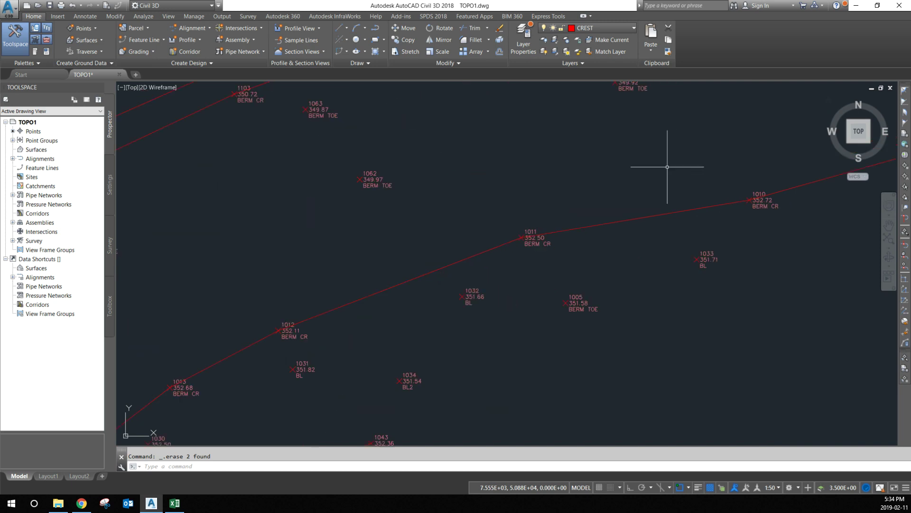
# Examine the berm crest lines where points 1016, 1026, 1027 and 1038 meet between the two middle berms.
pyautogui.scroll(-2, 598, 178)
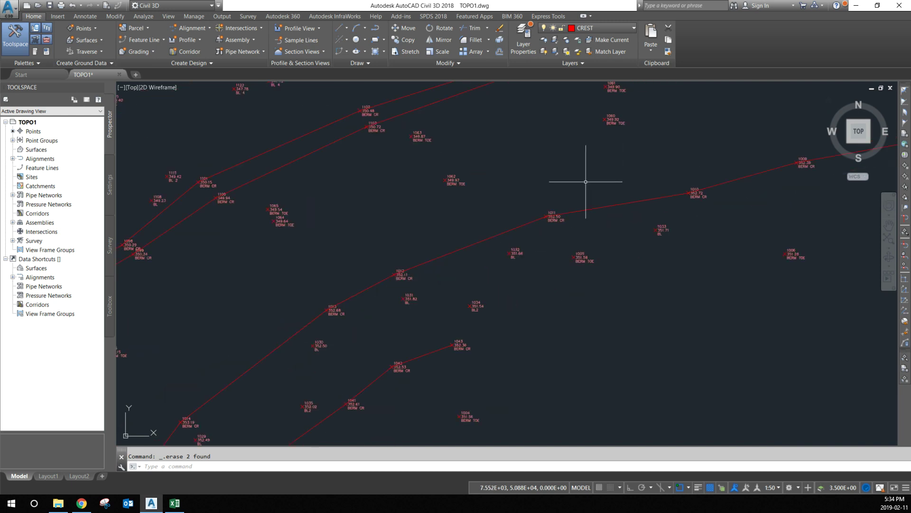
pyautogui.scroll(-2, 584, 183)
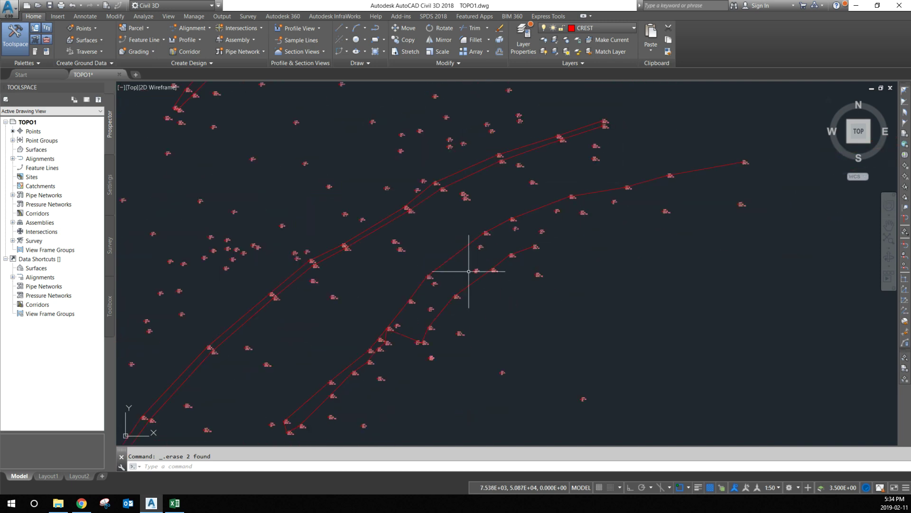
pyautogui.scroll(5, 535, 214)
pyautogui.scroll(-3, 435, 285)
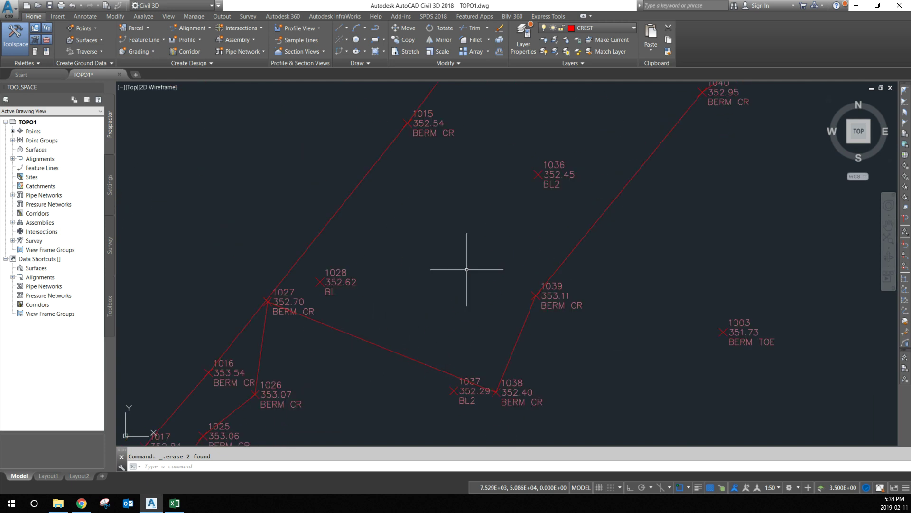
pyautogui.scroll(-2, 479, 276)
pyautogui.scroll(2, 480, 264)
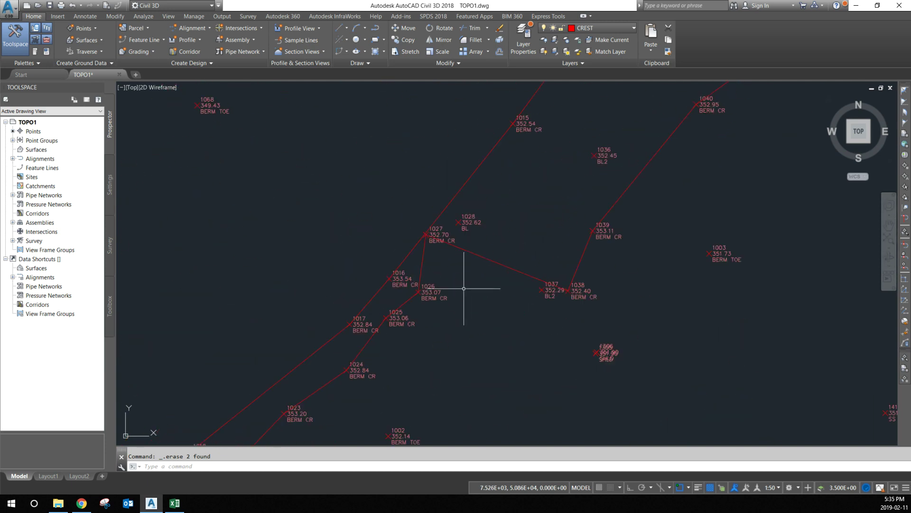
pyautogui.scroll(2, 421, 269)
pyautogui.scroll(5, 421, 232)
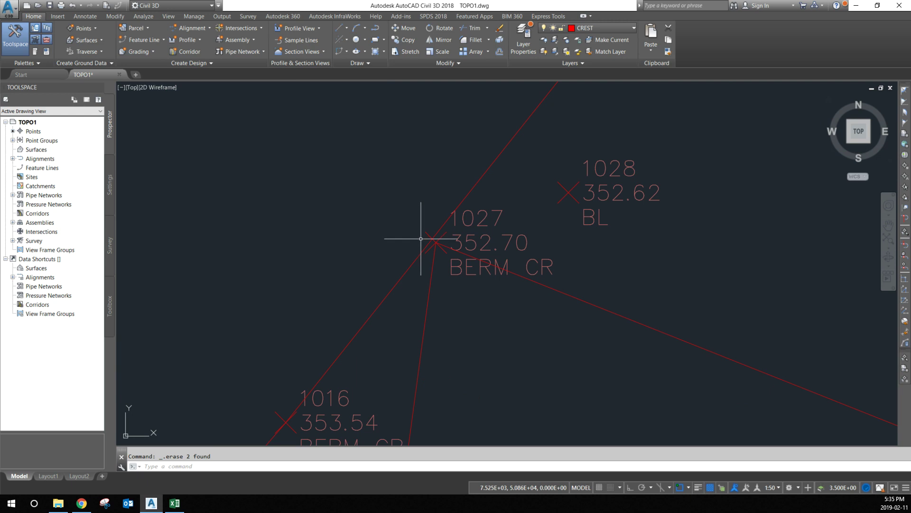
pyautogui.scroll(-5, 423, 255)
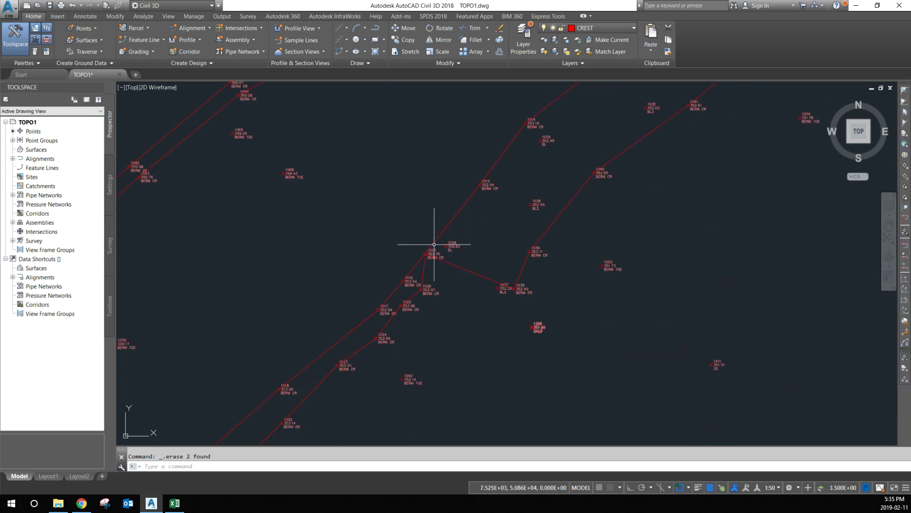
pyautogui.scroll(-2, 503, 268)
pyautogui.scroll(3, 437, 274)
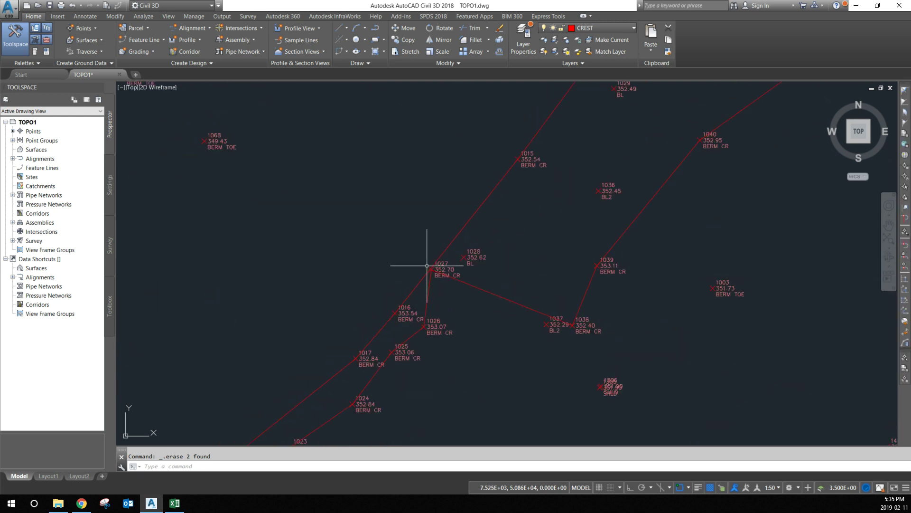
pyautogui.scroll(-2, 412, 294)
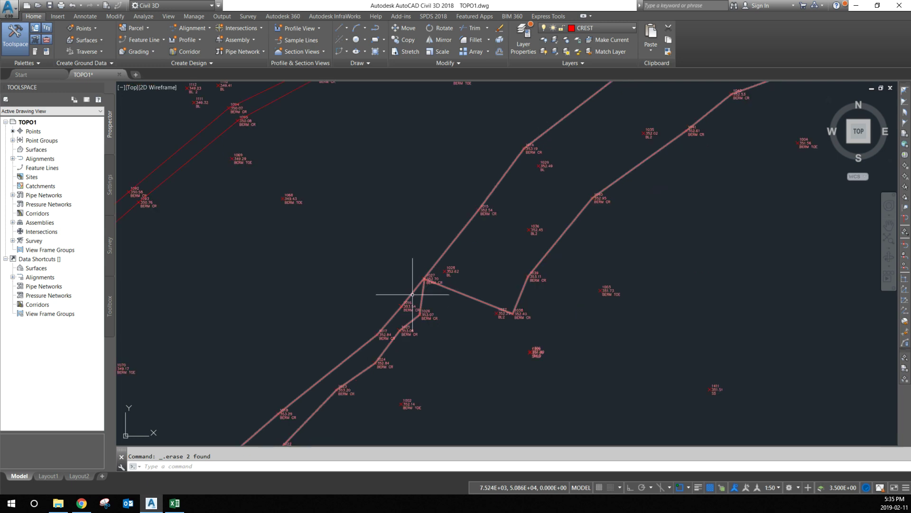
pyautogui.scroll(-4, 416, 302)
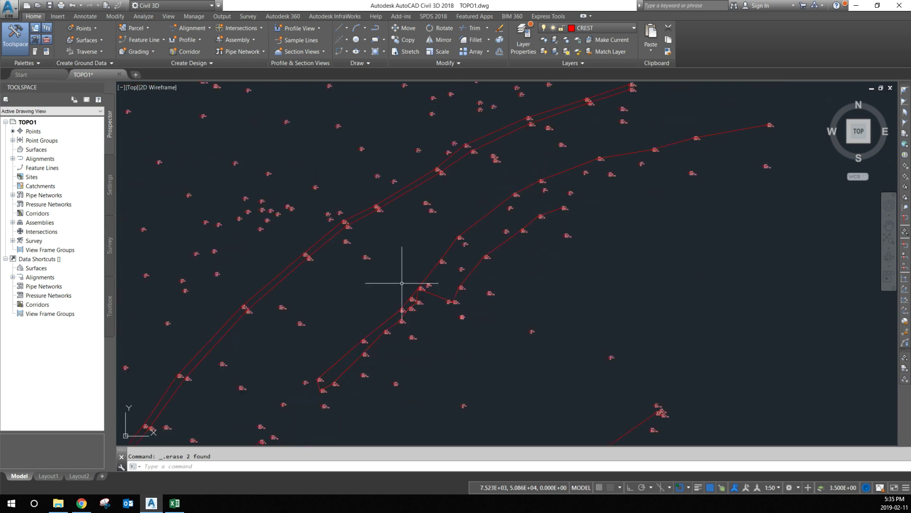
pyautogui.scroll(5, 428, 266)
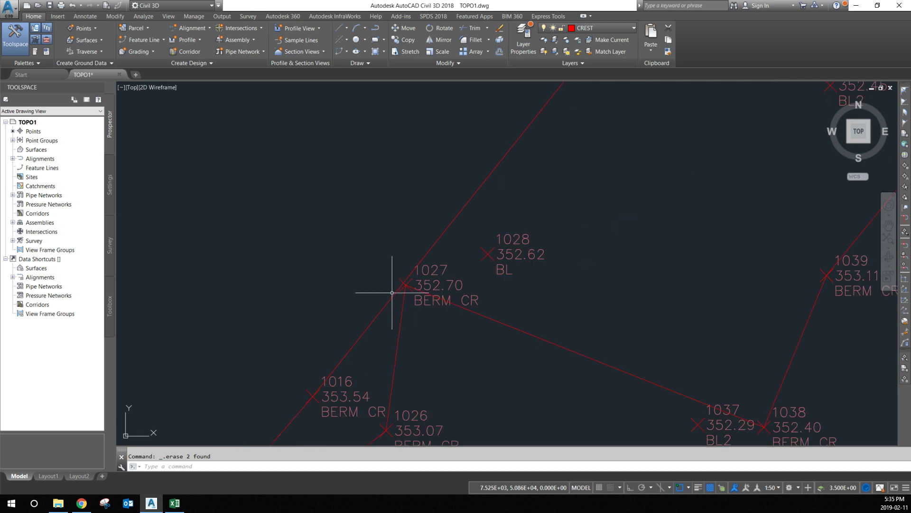
pyautogui.scroll(-2, 392, 292)
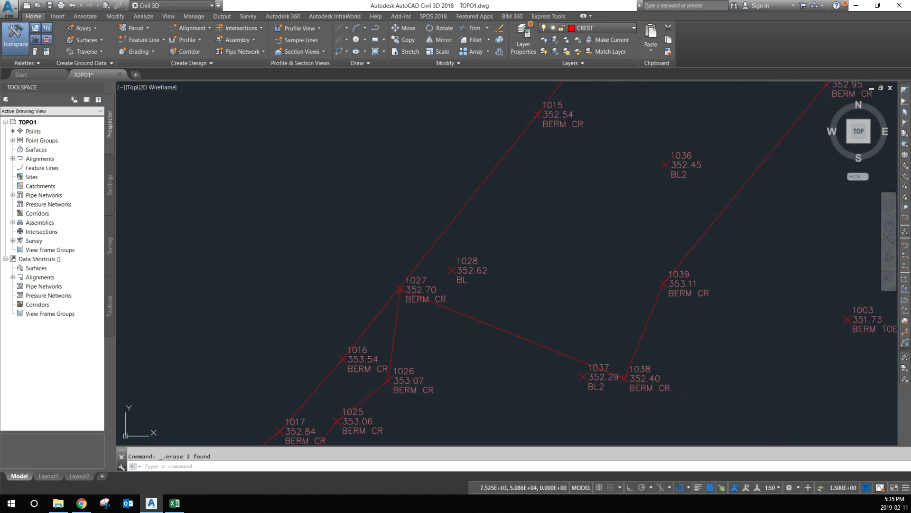
# Explode the crest polyline running through points 1026 and 1027 into separate lines.
pyautogui.write('x')
pyautogui.press('Return')
pyautogui.click(398, 318)
pyautogui.press('Return')
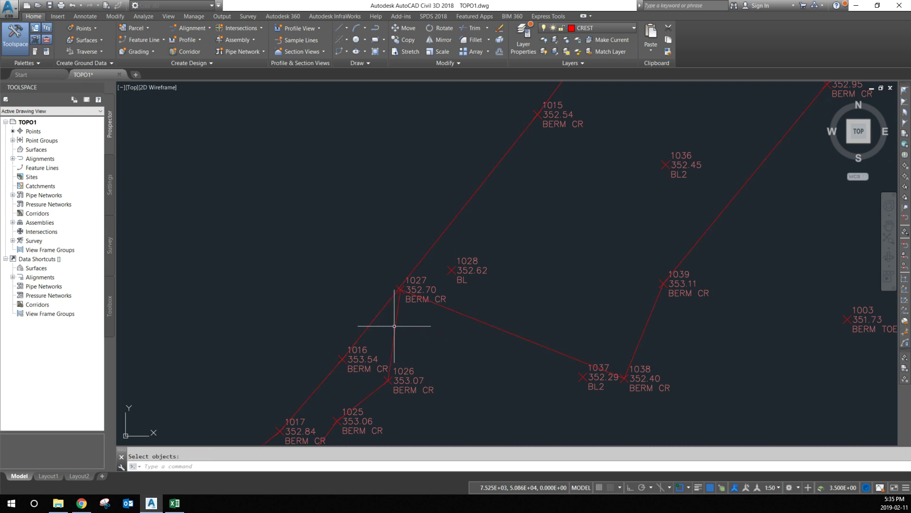
# Reroute the crest line at point 1026 from point 1027 to point 1016 so the two berm crests are separated.
pyautogui.click(401, 289)
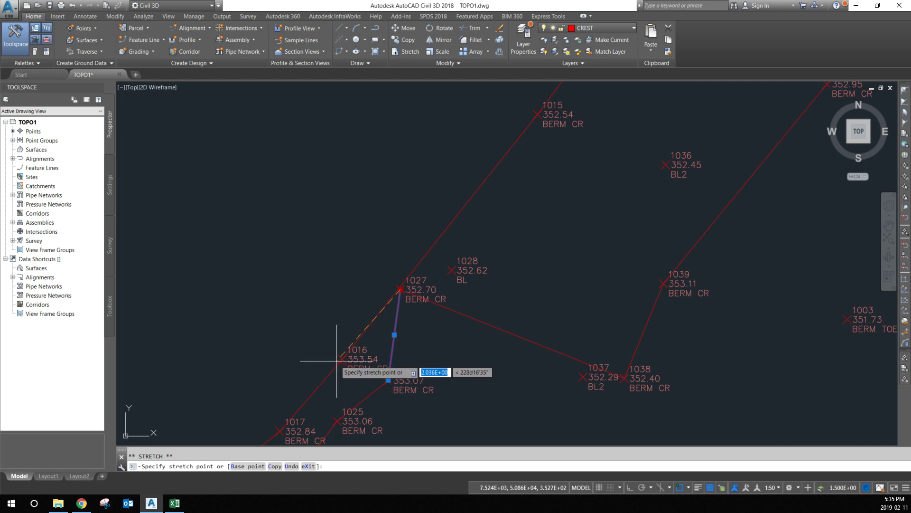
pyautogui.press('Escape')
pyautogui.click(382, 321)
pyautogui.click(372, 313)
pyautogui.click(343, 358)
pyautogui.click(400, 289)
pyautogui.press('Escape')
# Select all lines similar to the crest line between points 1027 and 1038 and join them into 3D polylines.
pyautogui.scroll(-8, 425, 325)
pyautogui.click(452, 320)
pyautogui.click(356, 241)
pyautogui.rightClick(362, 238)
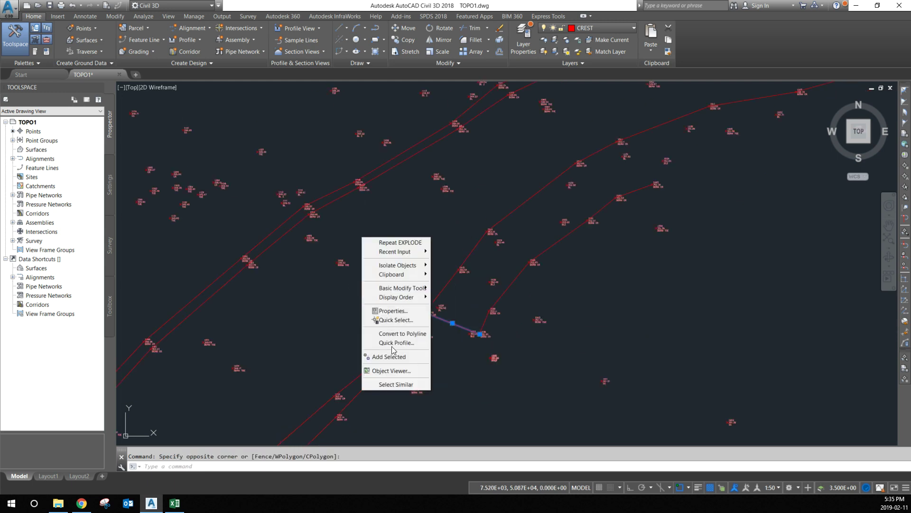
pyautogui.click(397, 384)
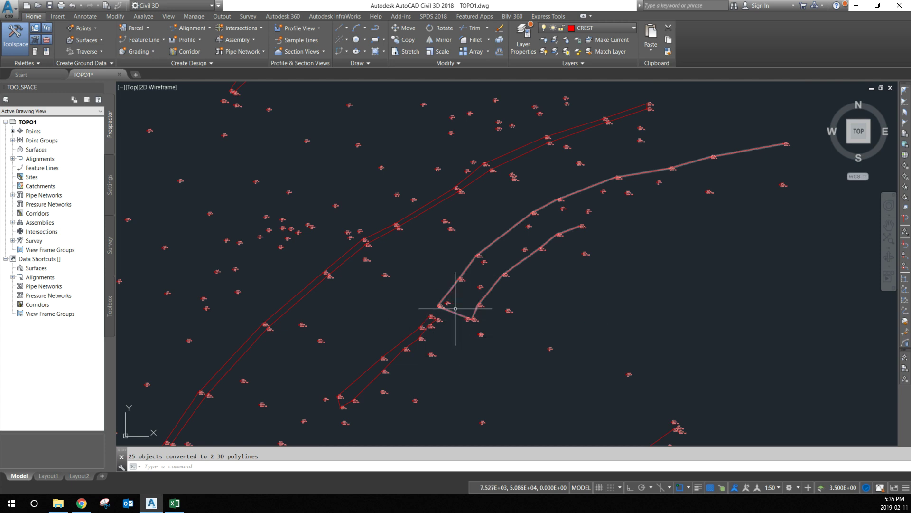
pyautogui.scroll(-4, 522, 236)
pyautogui.scroll(8, 607, 378)
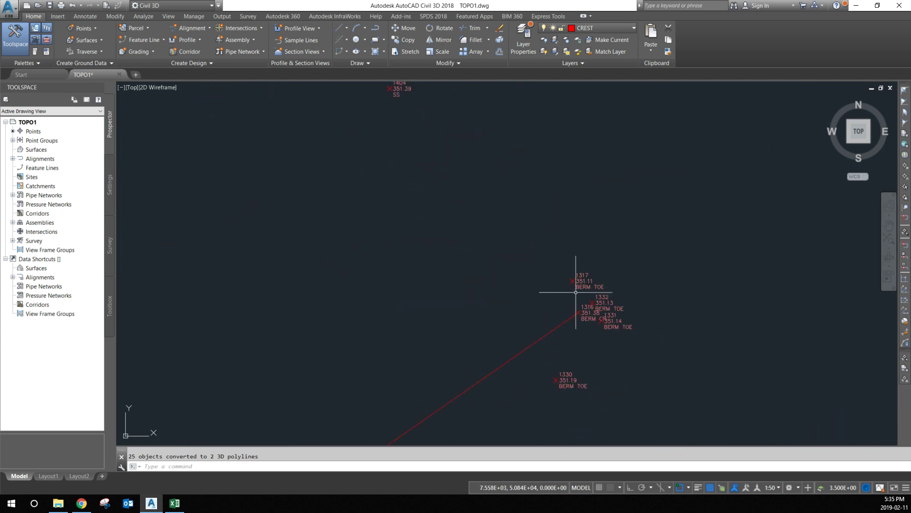
pyautogui.scroll(-7, 606, 328)
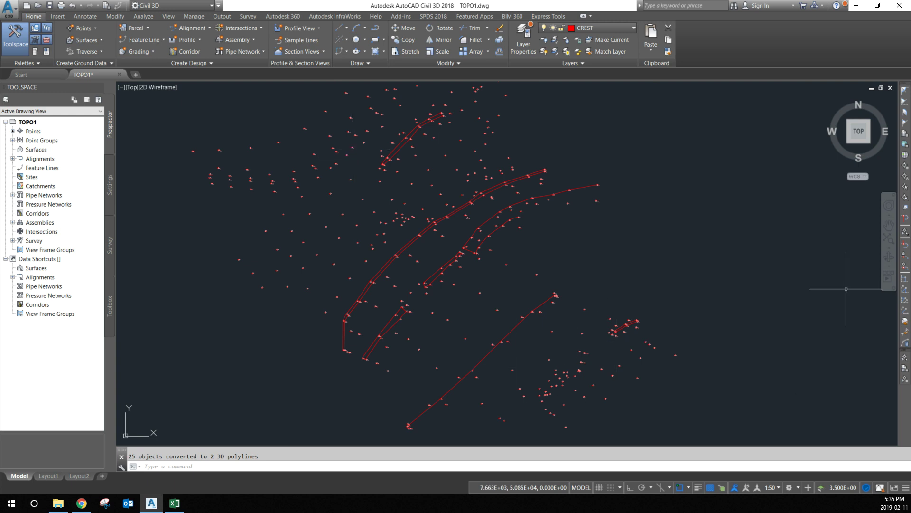
# Switch to Excel, copy the BERM TOE coordinate strings in F87:F156, and return to the Civil 3D drawing.
pyautogui.hotkey('alt', 'Tab')
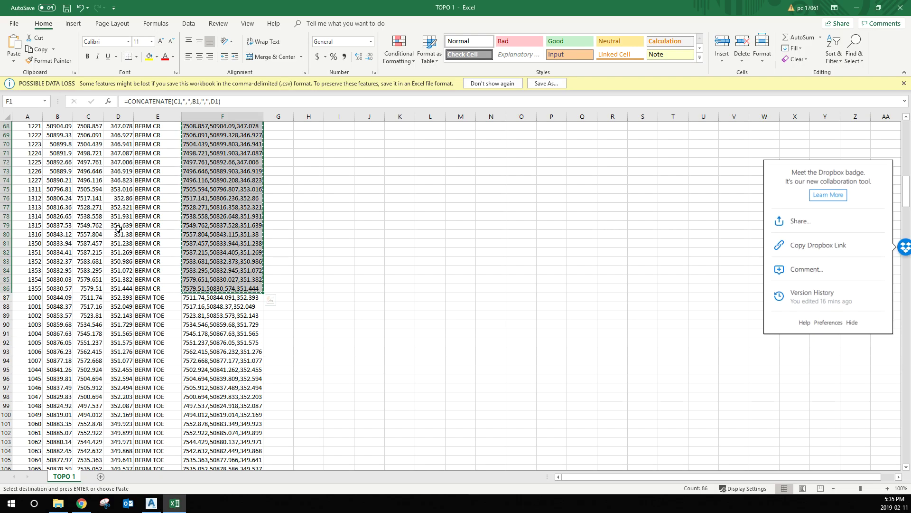
pyautogui.click(290, 325)
pyautogui.moveTo(196, 298); pyautogui.dragTo(191, 266)
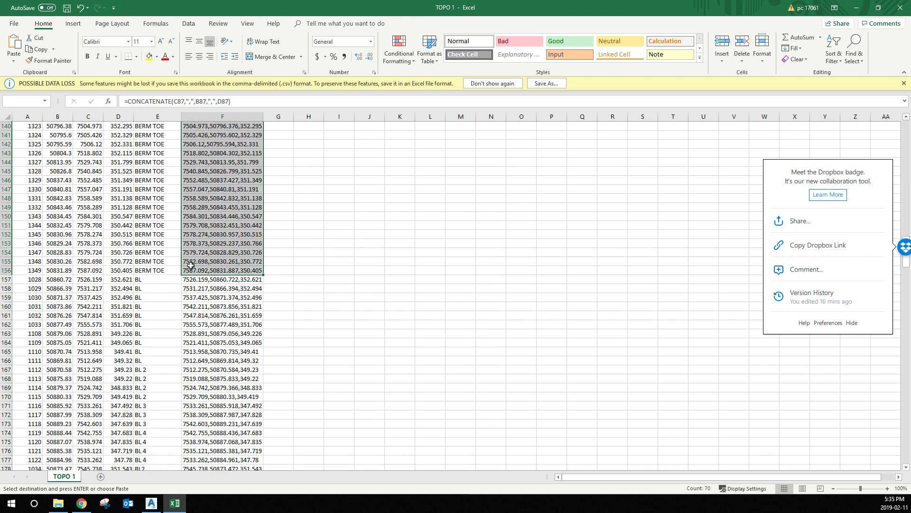
pyautogui.hotkey('ctrl', 'c')
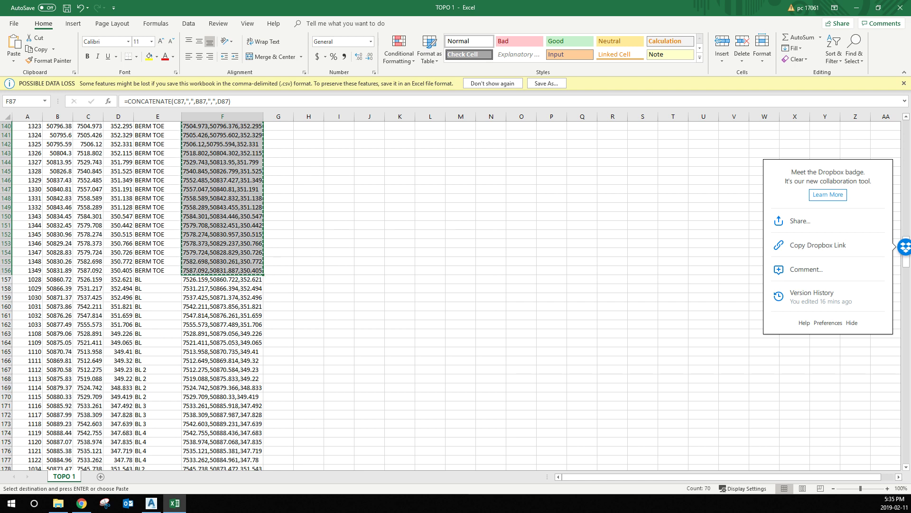
pyautogui.click(852, 6)
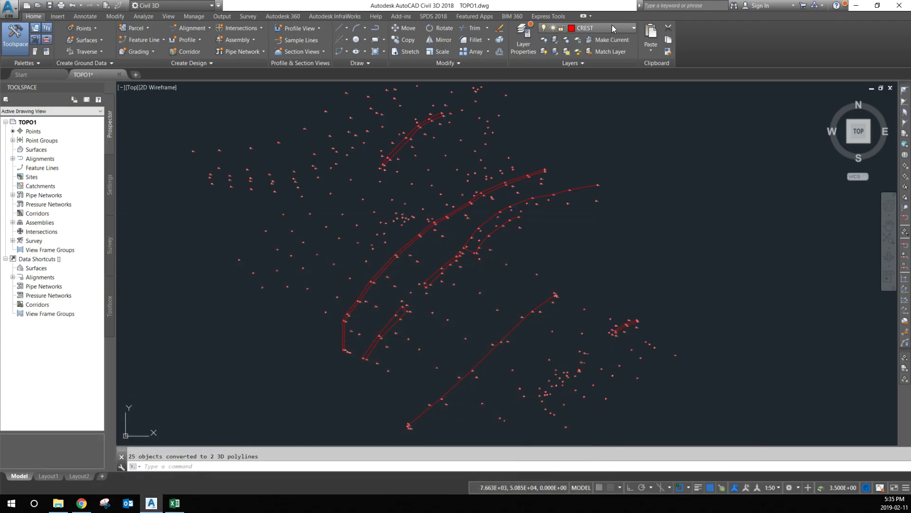
# Make TOE the current layer and draw a 3D polyline through the copied berm toe coordinates.
pyautogui.click(611, 26)
pyautogui.click(605, 85)
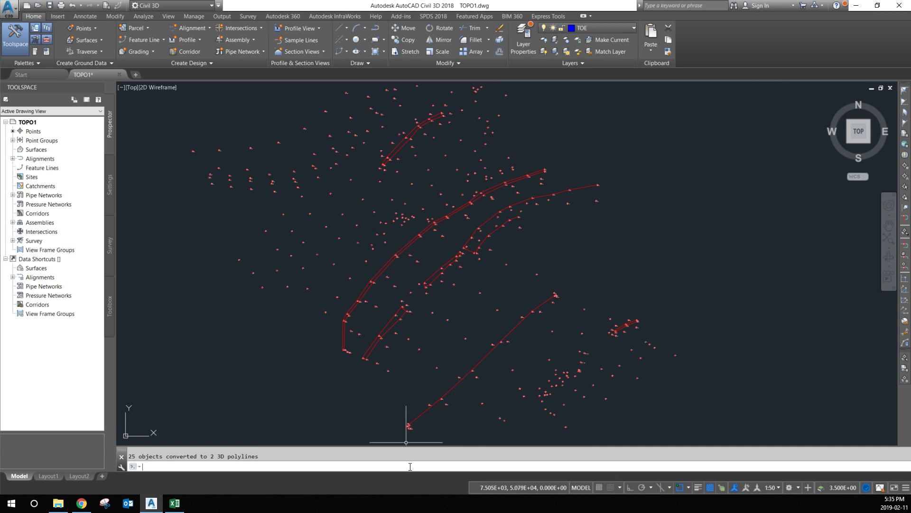
pyautogui.write('3P')
pyautogui.press('Return')
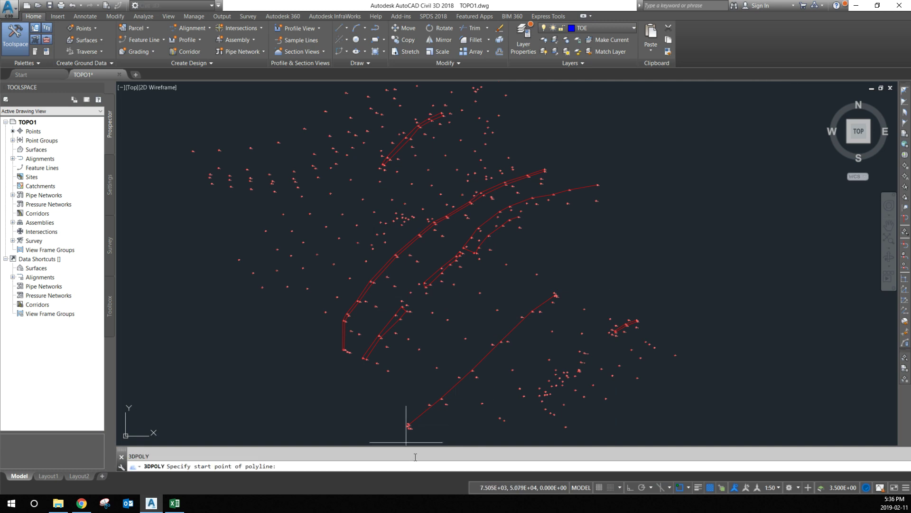
pyautogui.press('Return')
# Explode the berm toe 3D polyline into individual lines.
pyautogui.click(402, 186)
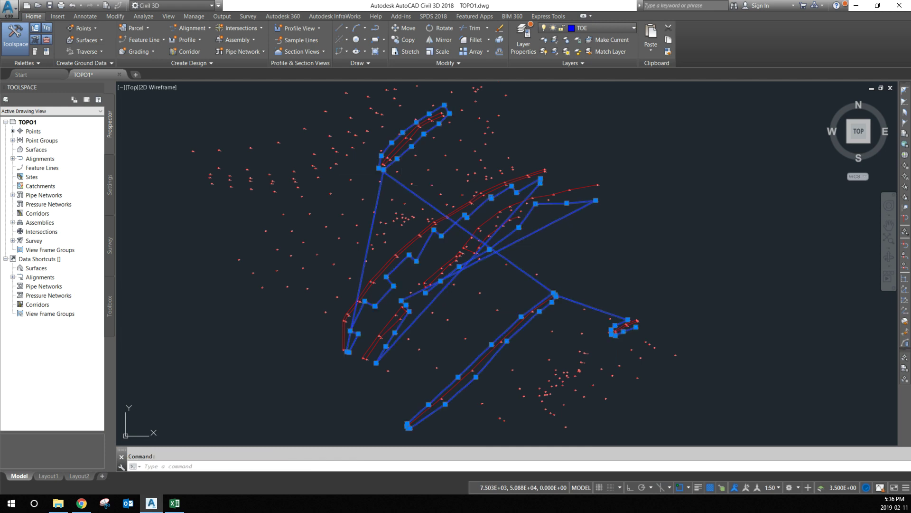
pyautogui.write('X')
pyautogui.press('Return')
# Erase the three long toe lines linking separate berms and the one linking the small berm to the curved berm's east end.
pyautogui.click(417, 195)
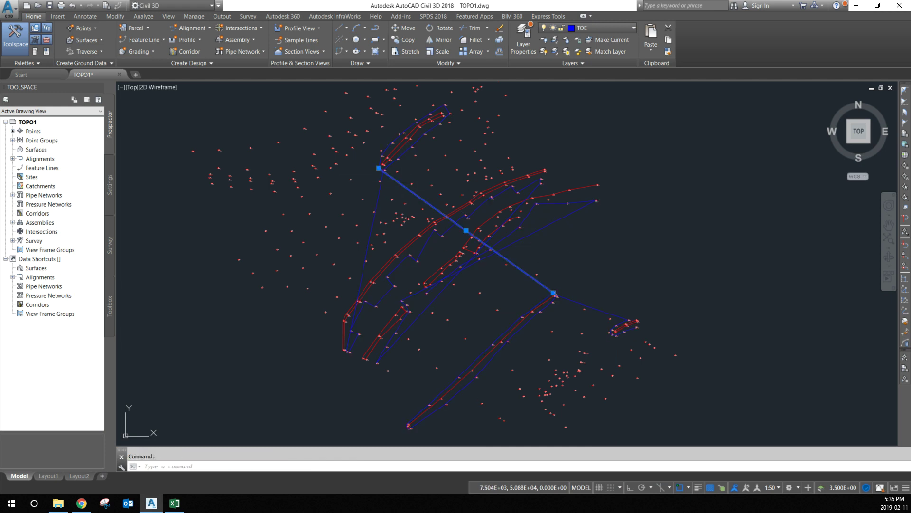
pyautogui.click(378, 200)
pyautogui.click(594, 308)
pyautogui.press('Delete')
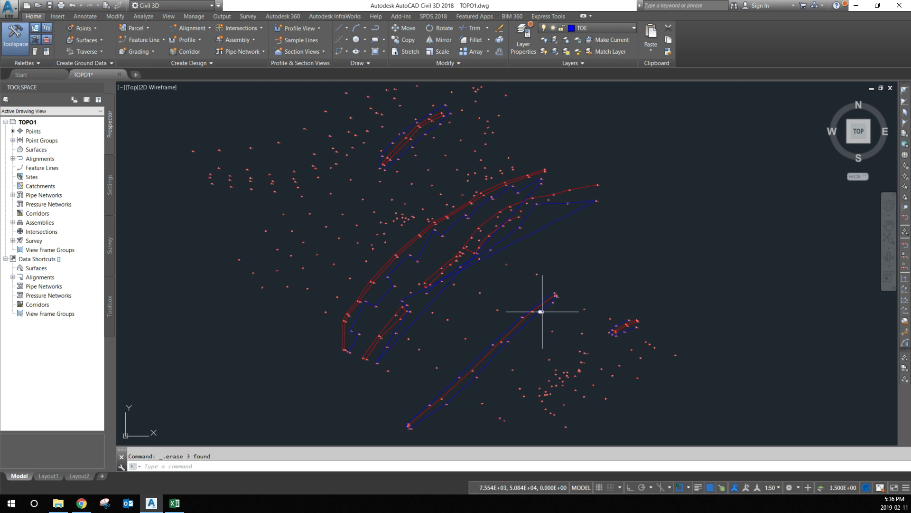
pyautogui.click(534, 238)
pyautogui.press('Delete')
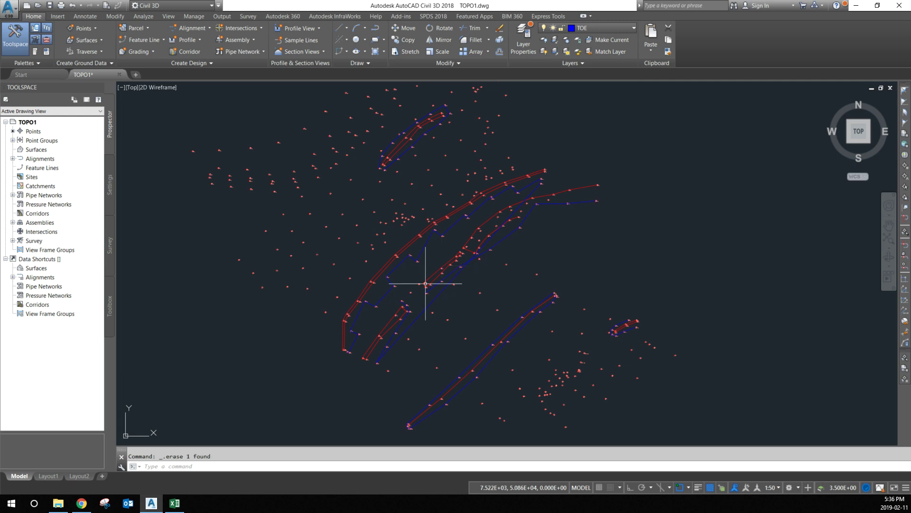
# Erase the long toe line connecting the small berm's southwest end to the long curved berm's northeast end.
pyautogui.scroll(5, 427, 284)
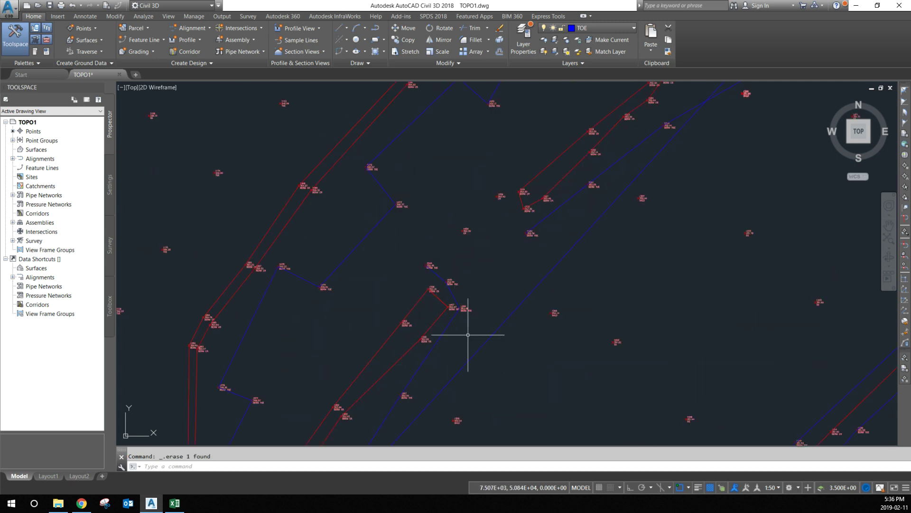
pyautogui.scroll(-5, 459, 346)
pyautogui.scroll(3, 456, 337)
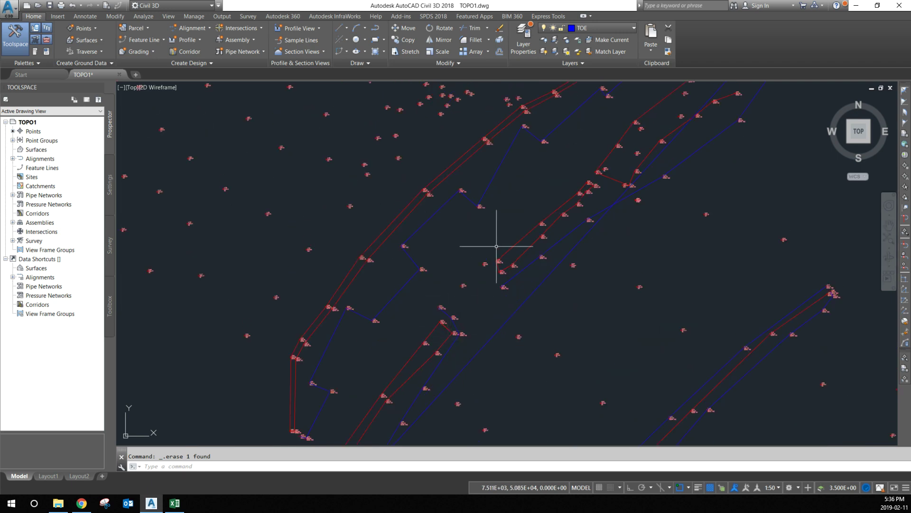
pyautogui.scroll(-2, 572, 257)
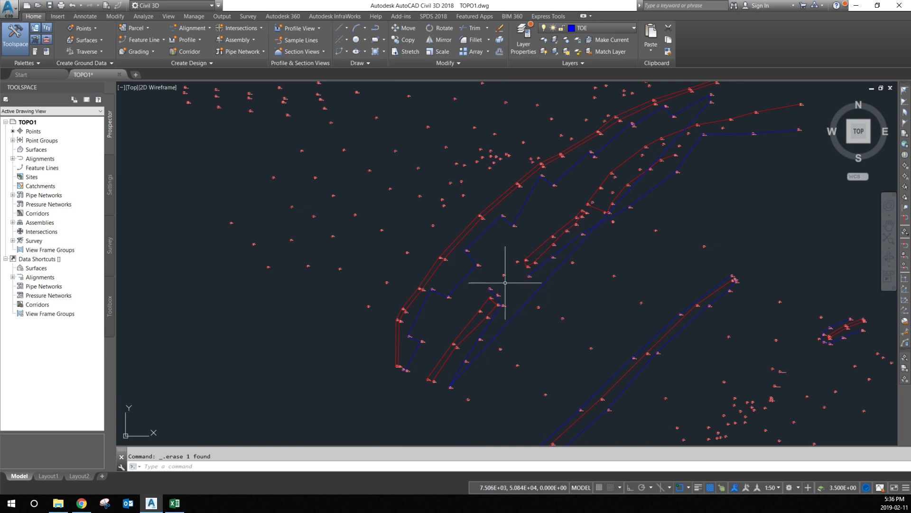
pyautogui.click(547, 275)
pyautogui.click(541, 290)
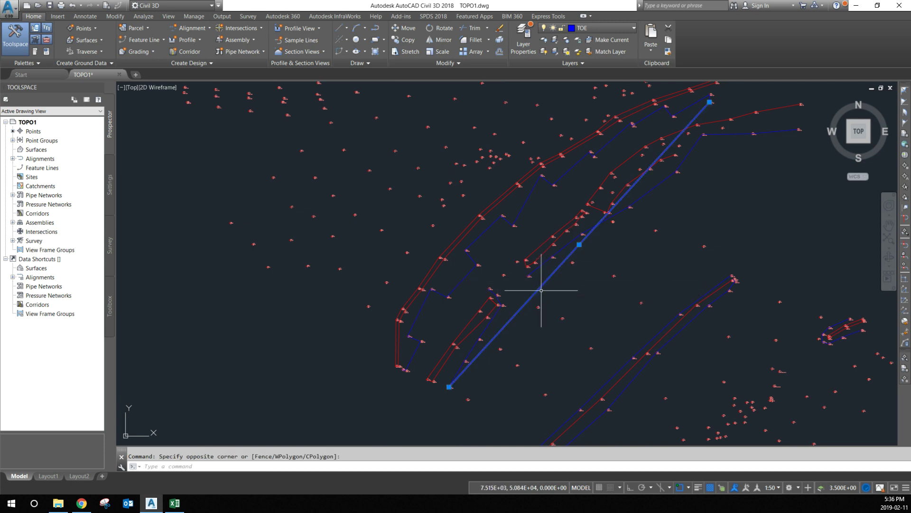
pyautogui.press('Delete')
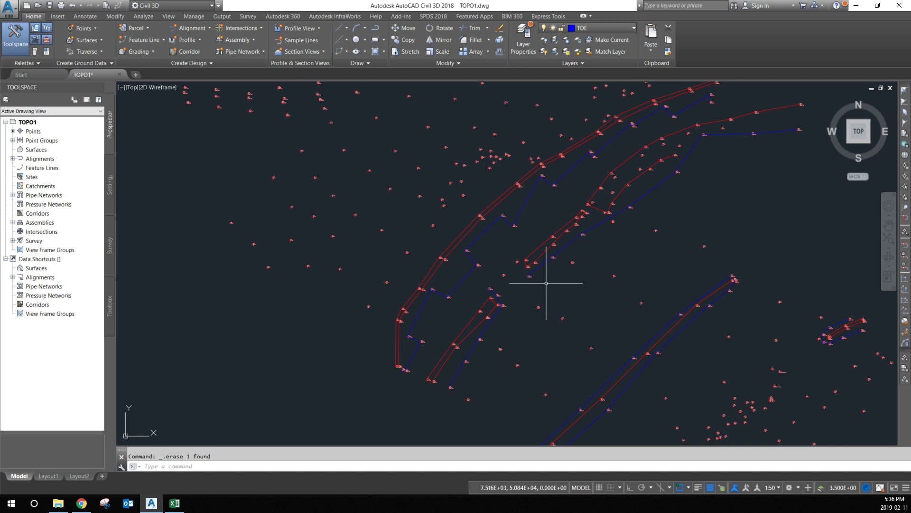
pyautogui.scroll(-1, 641, 342)
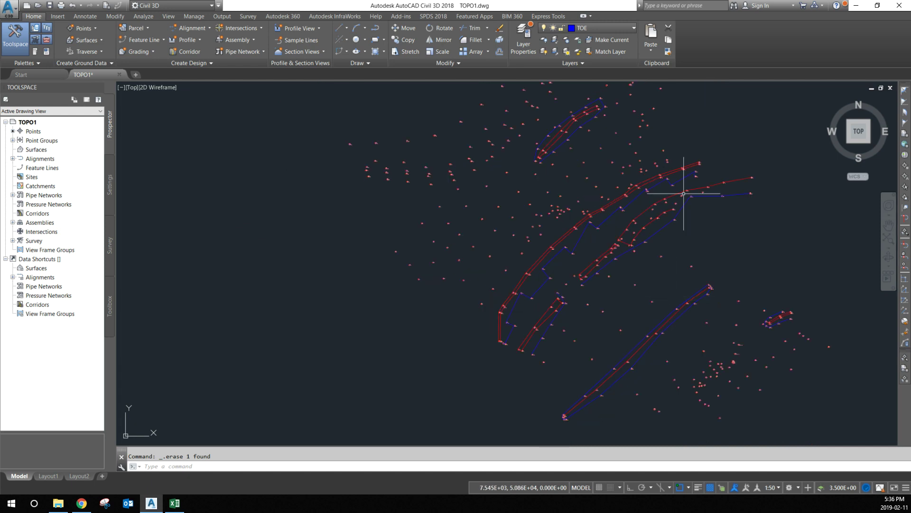
pyautogui.scroll(2, 680, 172)
pyautogui.click(654, 260)
pyautogui.rightClick(725, 262)
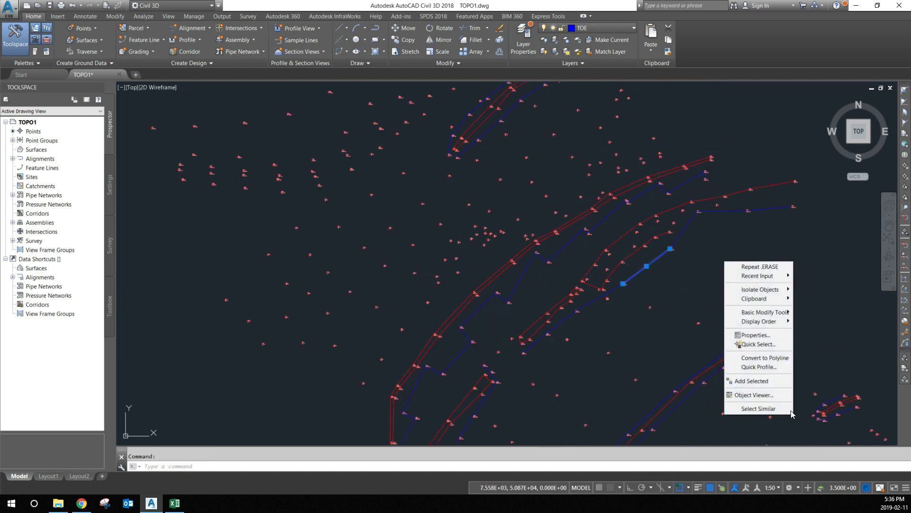
pyautogui.click(766, 410)
pyautogui.press('Escape')
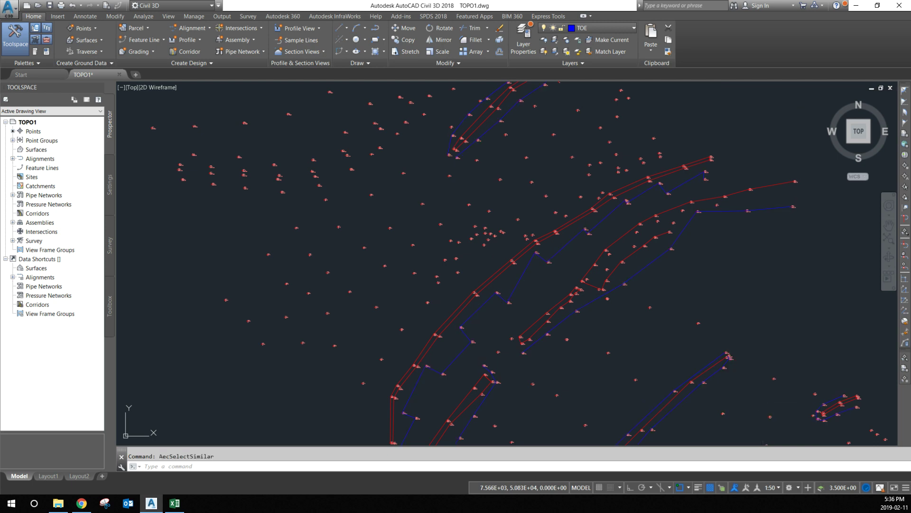
# Convert the toe lines to 3D polylines, and start a new one along the long curved berm's northwest toe points to its northeast end.
pyautogui.scroll(-2, 551, 226)
pyautogui.scroll(2, 494, 348)
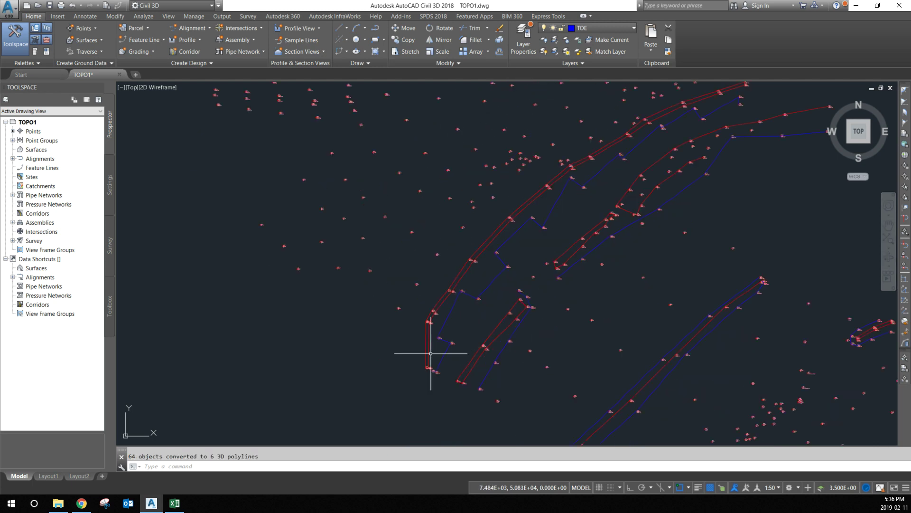
pyautogui.press('Return')
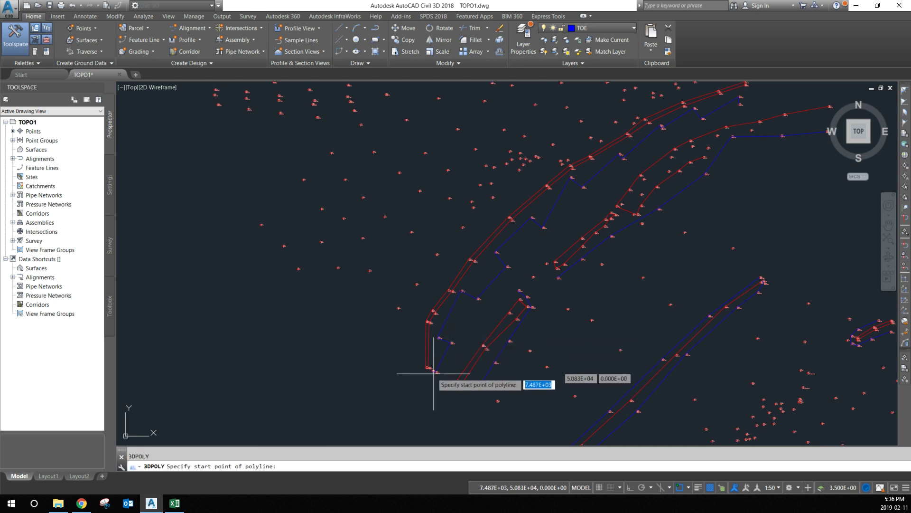
pyautogui.scroll(2, 432, 368)
pyautogui.click(448, 353)
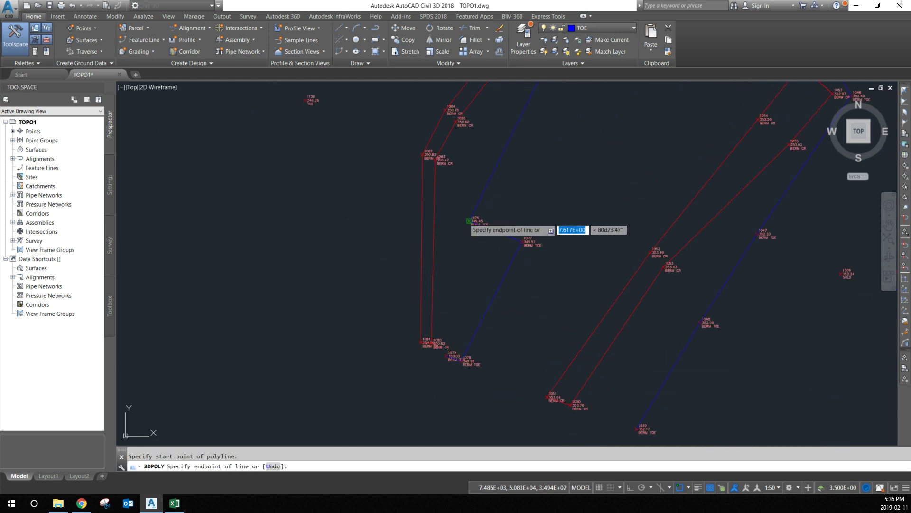
pyautogui.scroll(-3, 467, 219)
pyautogui.click(492, 287)
pyautogui.click(564, 214)
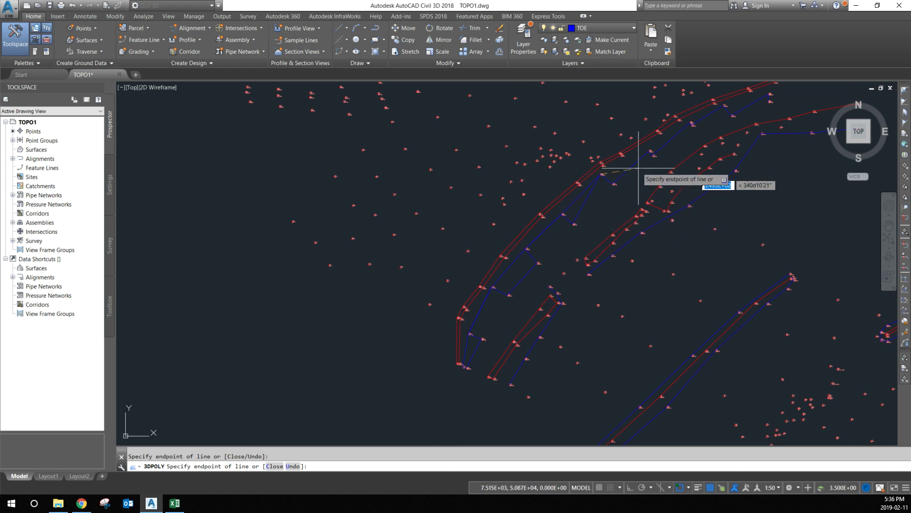
pyautogui.scroll(2, 701, 115)
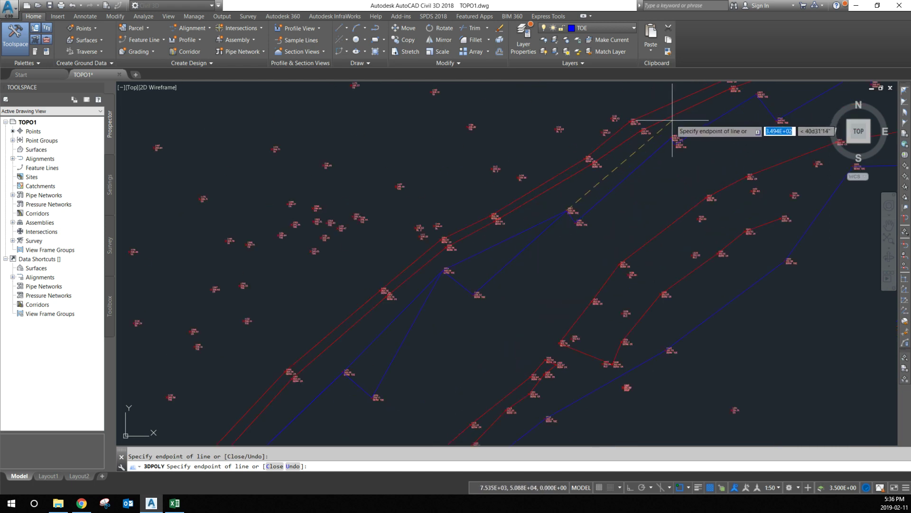
pyautogui.scroll(-4, 660, 193)
pyautogui.scroll(4, 660, 194)
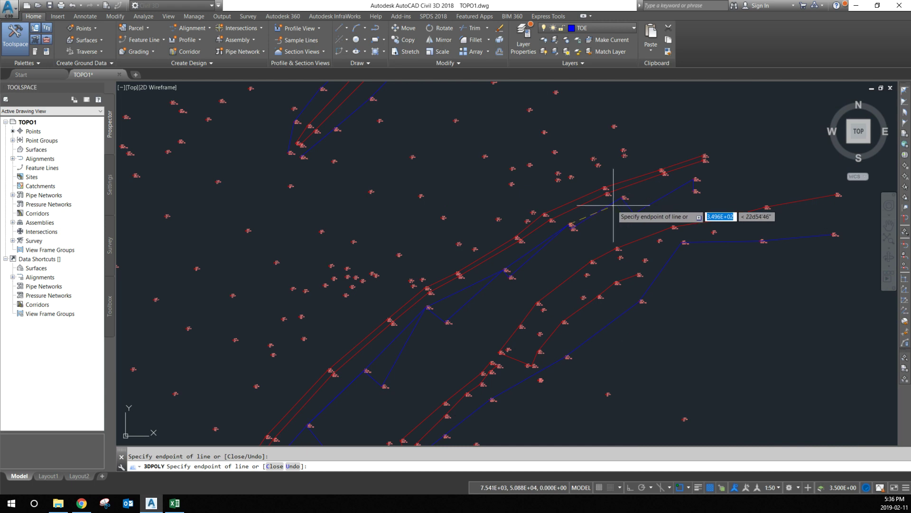
pyautogui.click(693, 176)
# Continue the 3D polyline back along the curved berm's southeast toe points to its southwest end and close it.
pyautogui.click(694, 190)
pyautogui.click(634, 214)
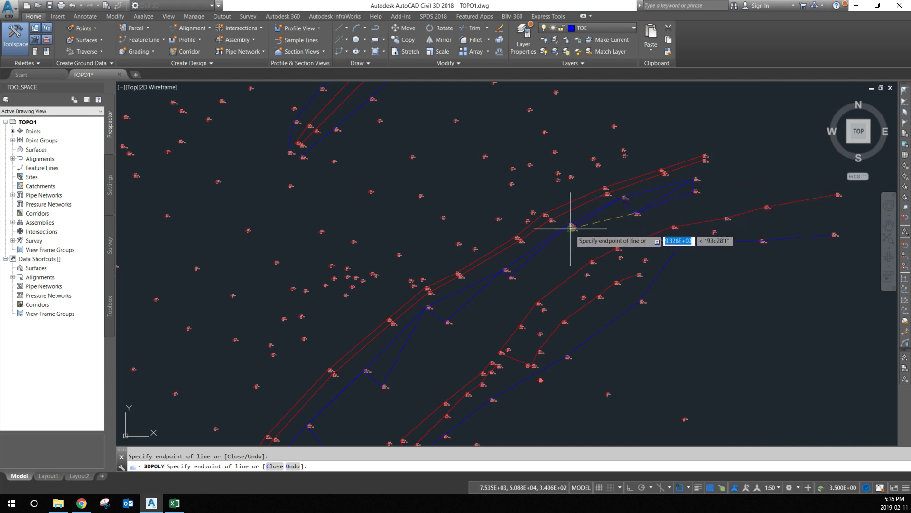
pyautogui.scroll(-2, 616, 192)
pyautogui.click(616, 203)
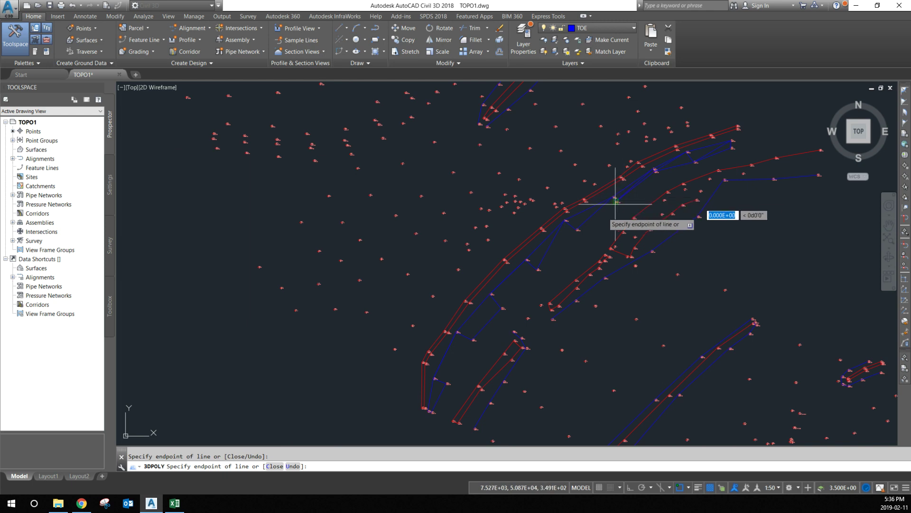
pyautogui.click(576, 229)
pyautogui.click(535, 269)
pyautogui.click(502, 307)
pyautogui.click(474, 339)
pyautogui.scroll(-4, 593, 241)
pyautogui.scroll(4, 541, 307)
pyautogui.click(536, 269)
pyautogui.scroll(3, 517, 301)
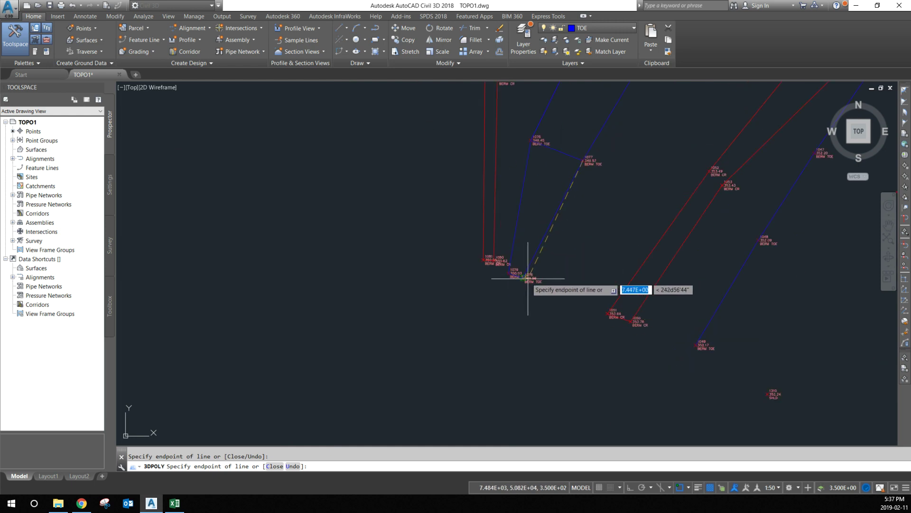
pyautogui.write('C')
pyautogui.press('Return')
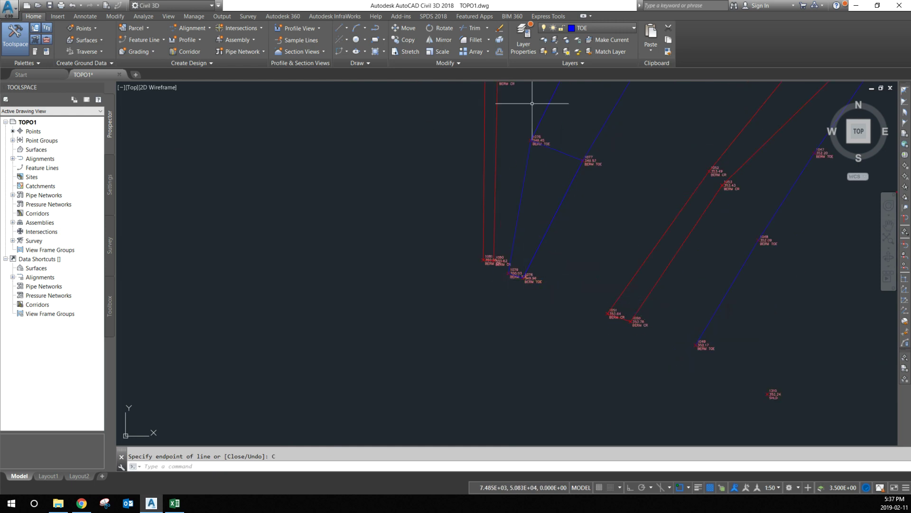
# Erase the old zigzag toe polyline of the long curved berm.
pyautogui.click(568, 150)
pyautogui.click(559, 157)
pyautogui.scroll(-8, 528, 260)
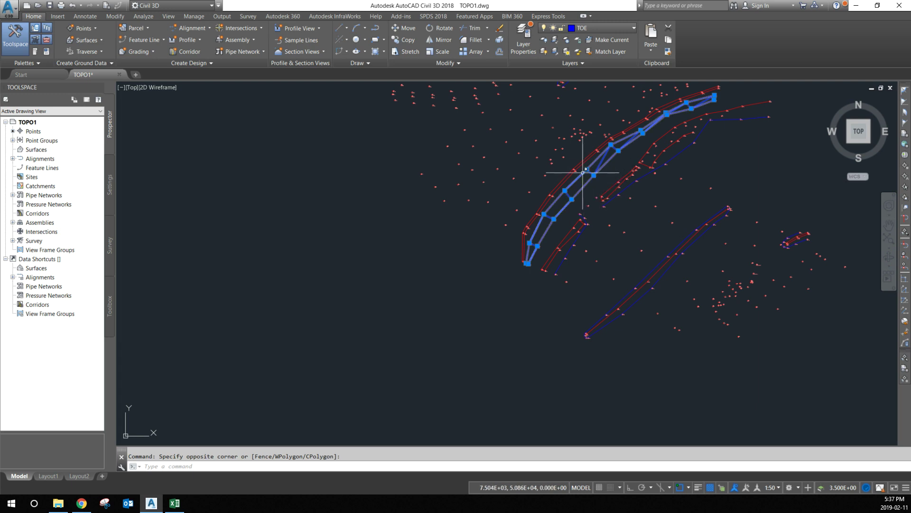
pyautogui.press('Delete')
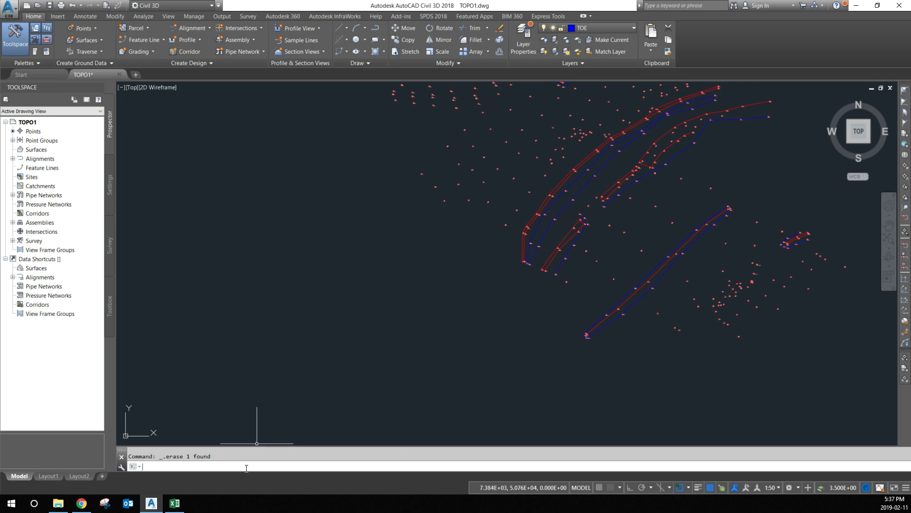
pyautogui.press('Return')
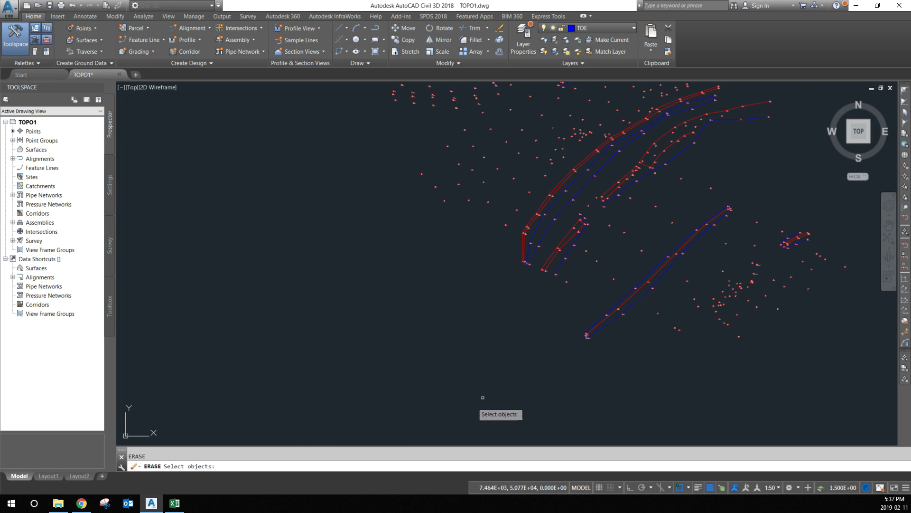
pyautogui.press('Escape')
# Check the extent of the small berm's toe polyline and save the drawing.
pyautogui.scroll(4, 583, 233)
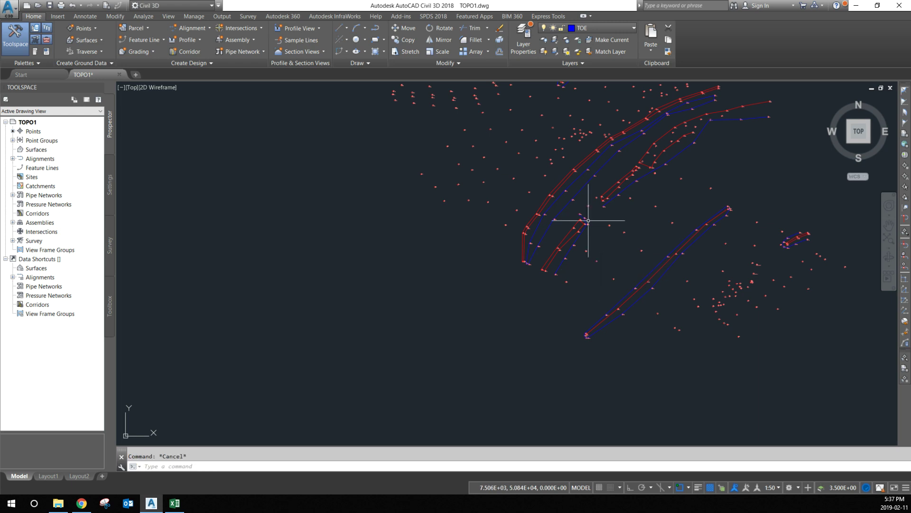
pyautogui.click(583, 233)
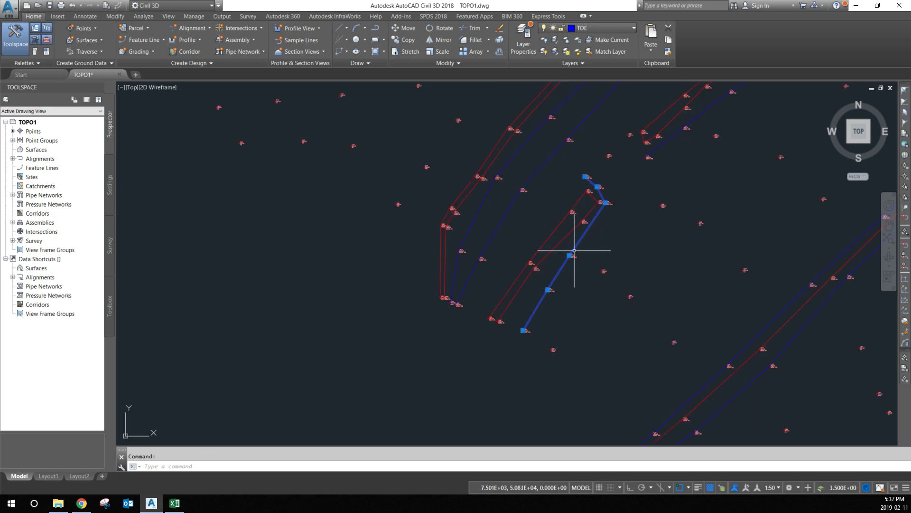
pyautogui.press('Escape')
pyautogui.scroll(-4, 489, 209)
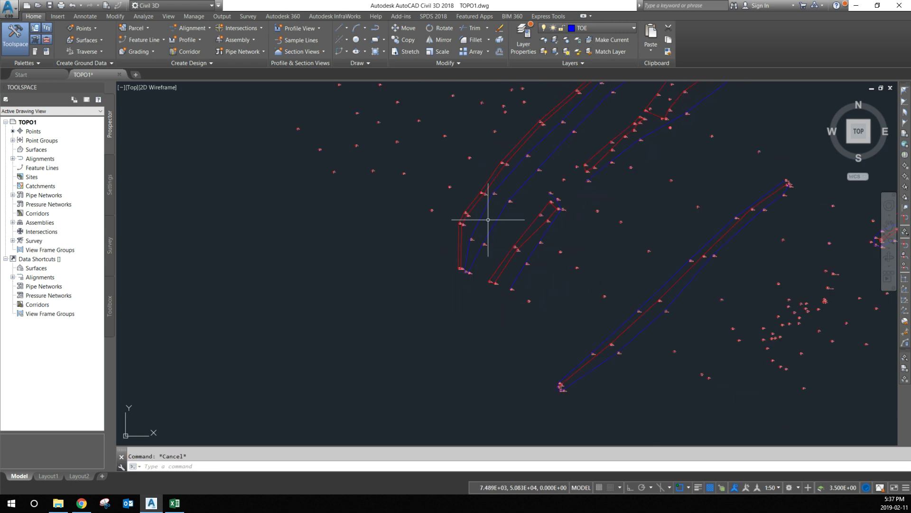
pyautogui.click(50, 6)
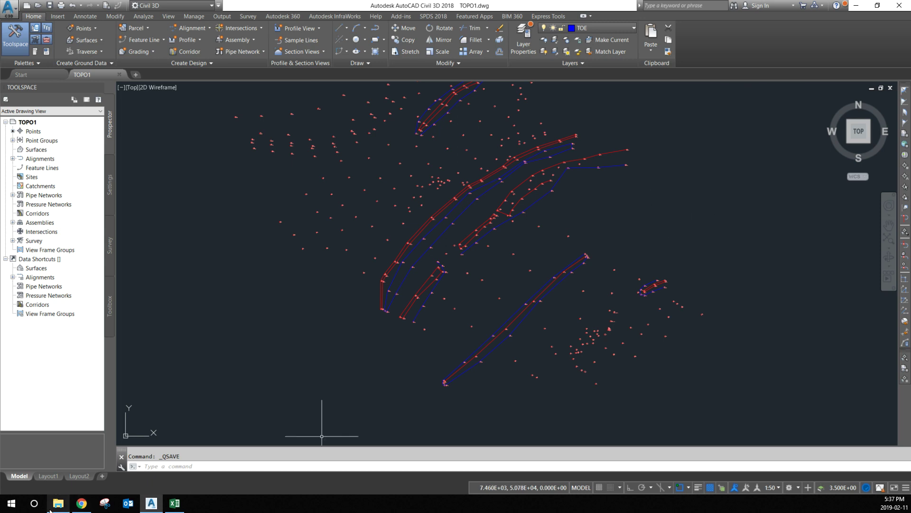
# Switch to the TOPO 1 workbook in Excel and examine the BL coordinate rows below the BERM TOE points.
pyautogui.click(174, 503)
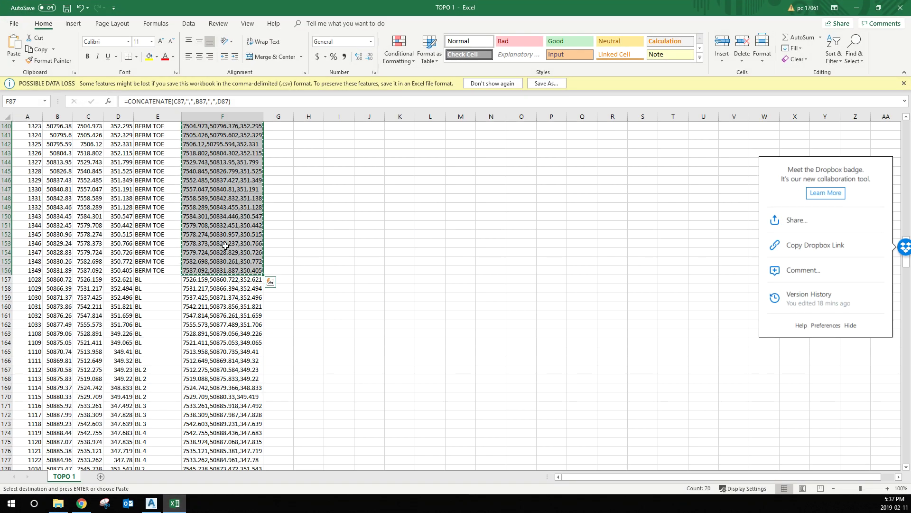
pyautogui.scroll(-3, 238, 235)
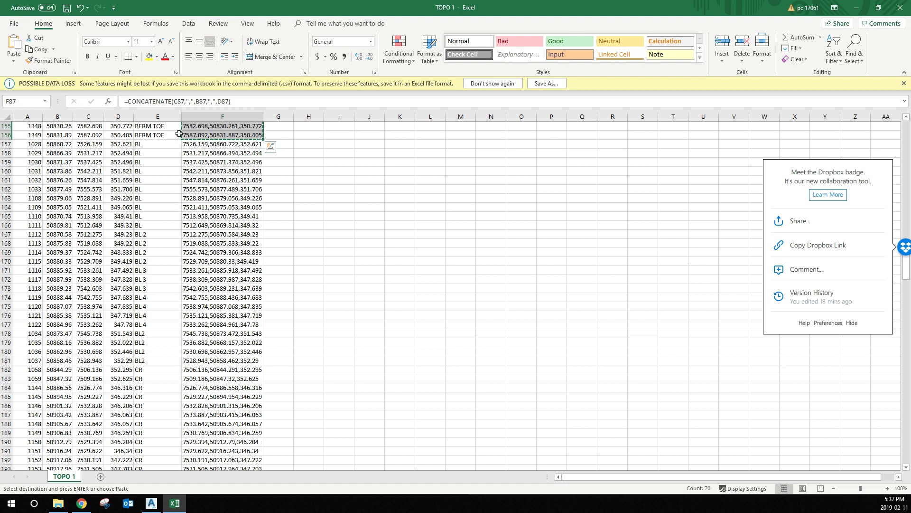
pyautogui.moveTo(185, 142); pyautogui.dragTo(172, 227)
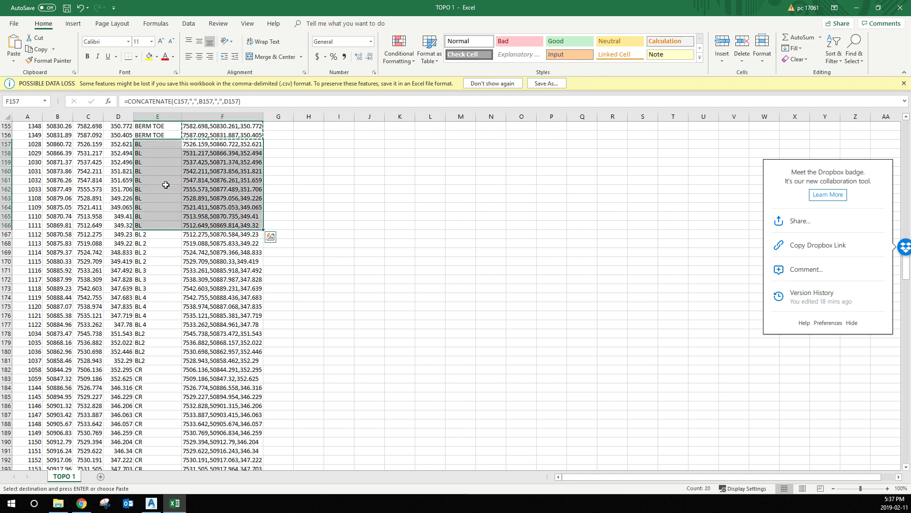
pyautogui.moveTo(189, 236); pyautogui.dragTo(162, 264)
pyautogui.moveTo(185, 144); pyautogui.dragTo(152, 221)
pyautogui.scroll(3, 137, 268)
pyautogui.scroll(17, 137, 267)
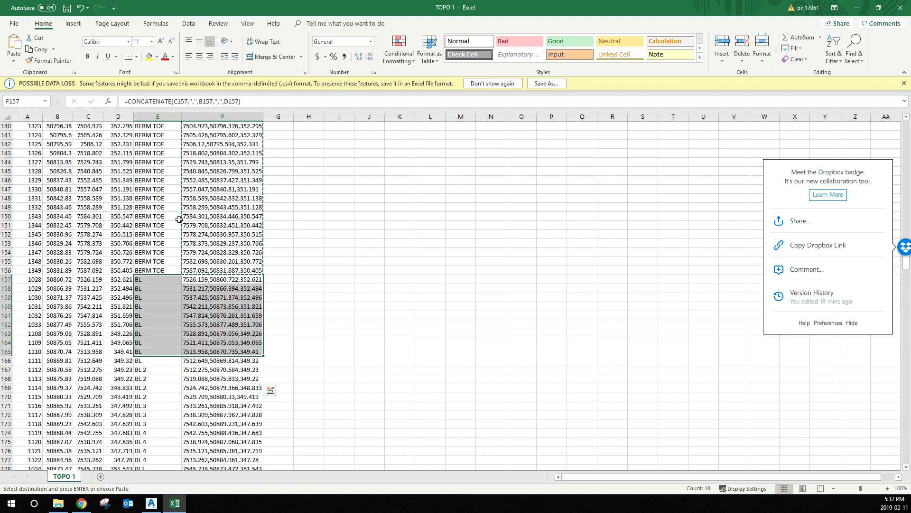
pyautogui.scroll(3, 174, 241)
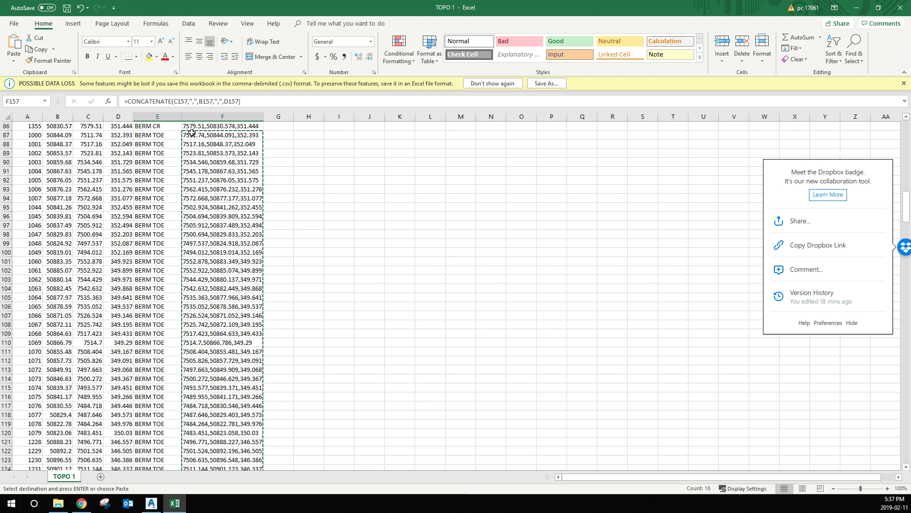
pyautogui.scroll(-16, 223, 380)
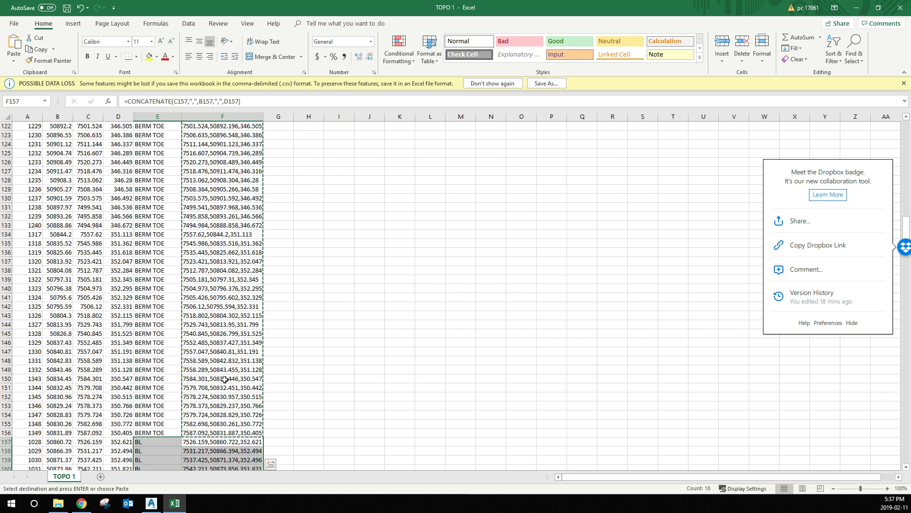
pyautogui.scroll(-1, 225, 385)
# Copy the concatenated BL coordinates in cells F157:F165.
pyautogui.click(159, 371)
pyautogui.moveTo(185, 304); pyautogui.dragTo(201, 378)
pyautogui.hotkey('ctrl', 'v')
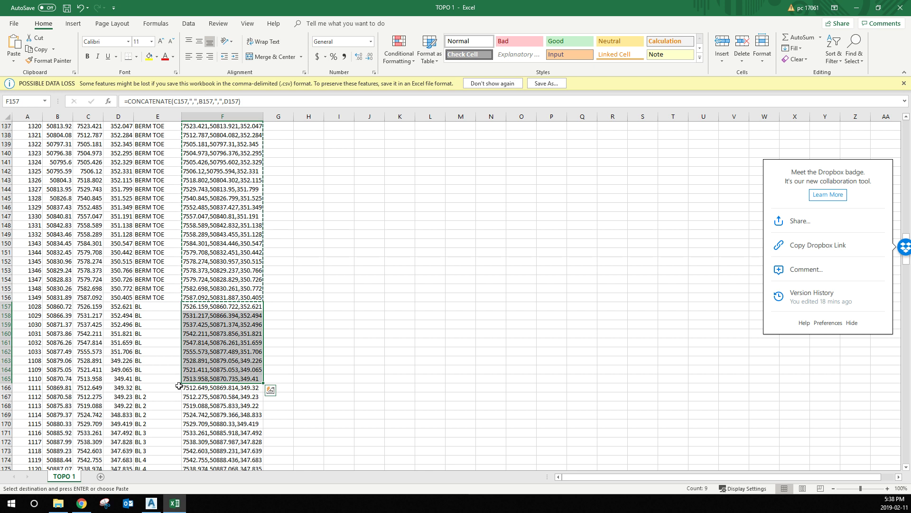
pyautogui.hotkey('ctrl', 'c')
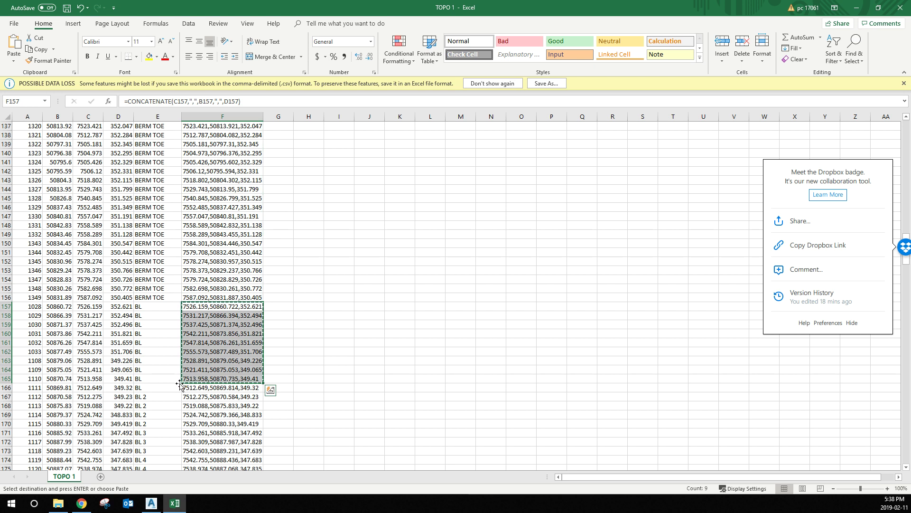
pyautogui.click(82, 504)
pyautogui.click(81, 504)
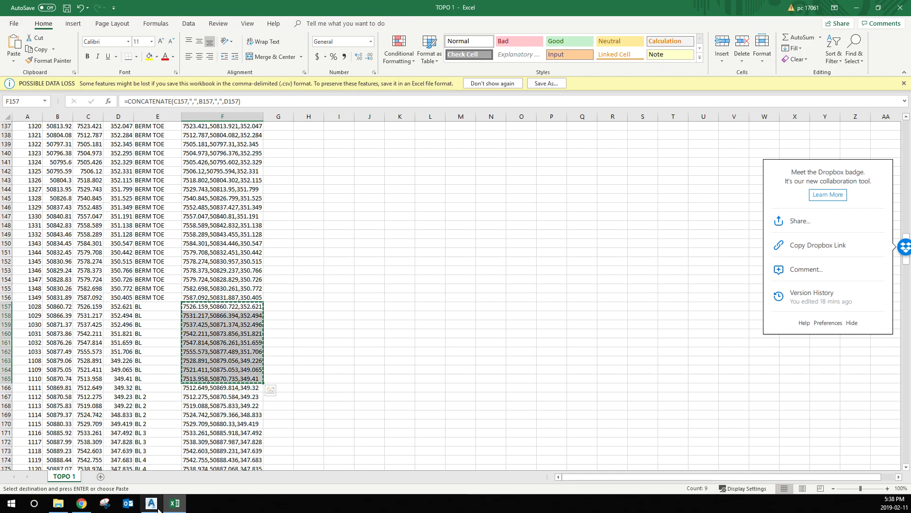
# Switch to Civil 3D, make BREAKLINE the current layer and draw a 3D polyline through the copied BL coordinates.
pyautogui.click(151, 503)
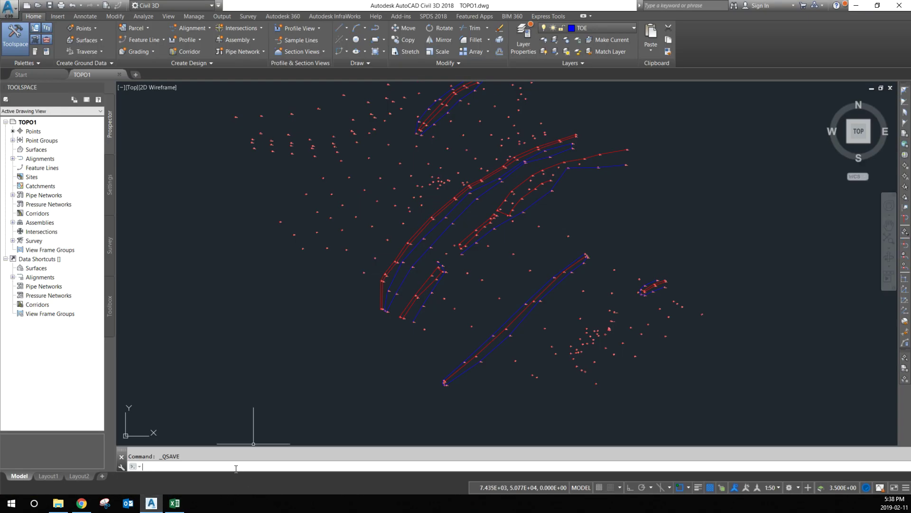
pyautogui.click(610, 28)
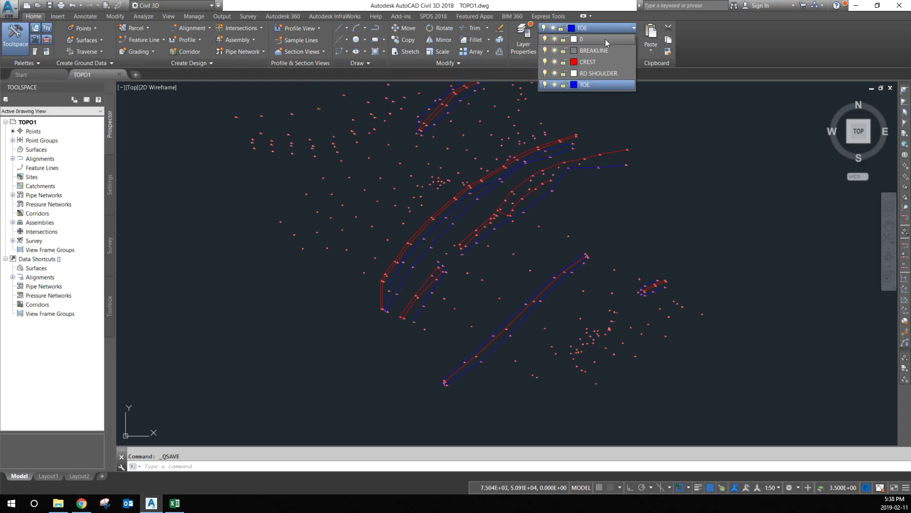
pyautogui.click(594, 51)
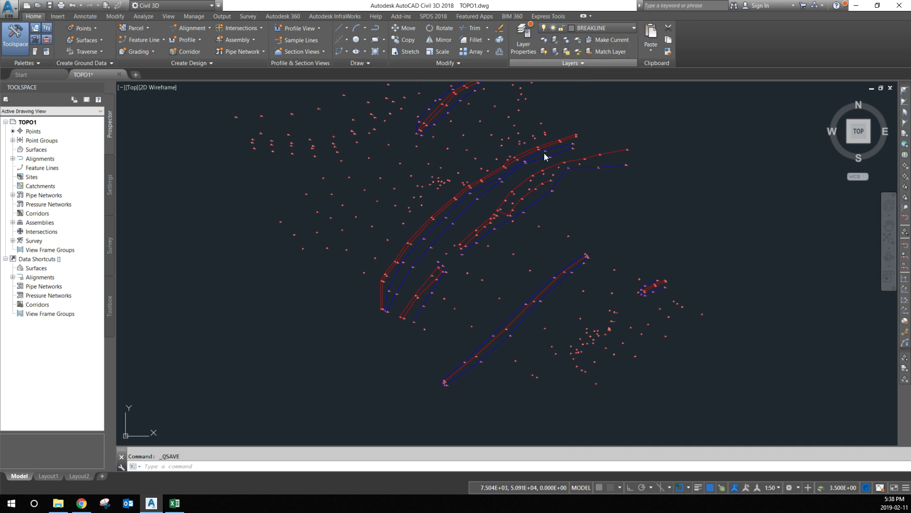
pyautogui.click(211, 467)
pyautogui.write('3dpoly')
pyautogui.press('Return')
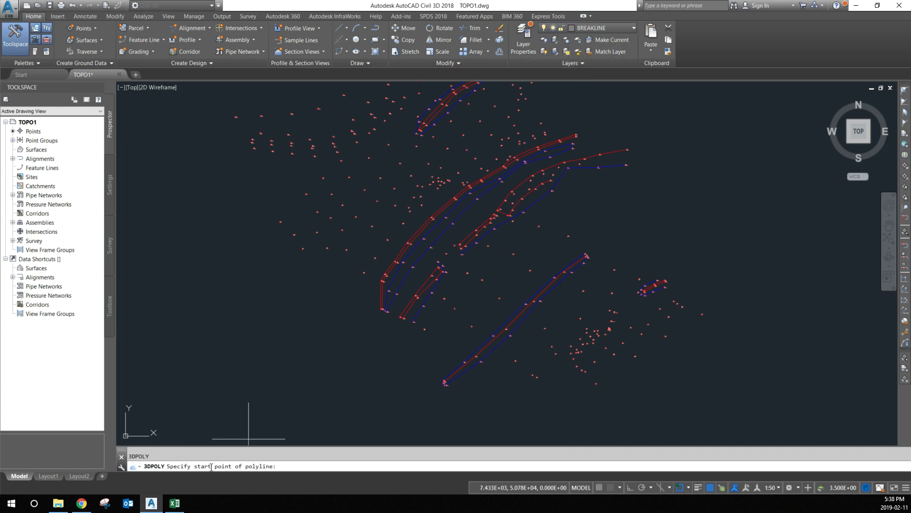
pyautogui.hotkey('ctrl', 'v')
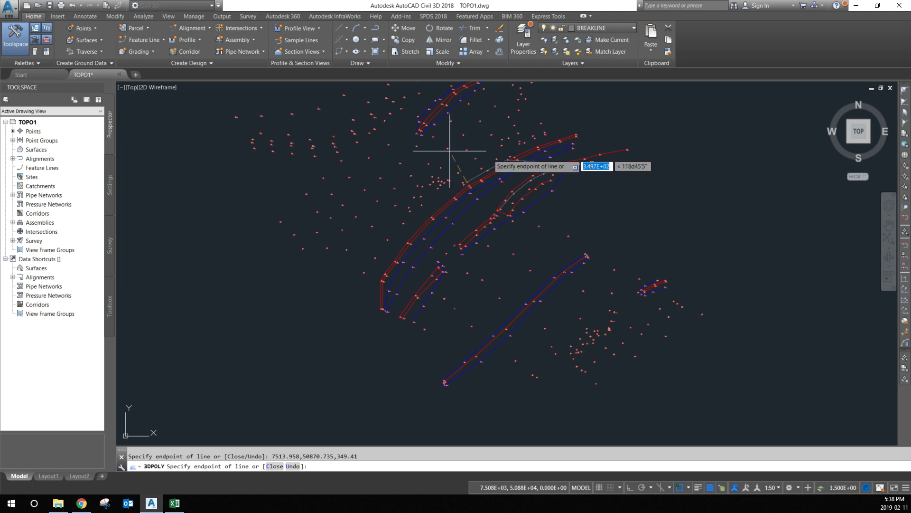
pyautogui.scroll(2, 604, 165)
pyautogui.press('Return')
# Explode the breakline polyline and erase the line linking its two separate runs.
pyautogui.click(520, 161)
pyautogui.press('Escape')
pyautogui.click(513, 159)
pyautogui.press('Delete')
# Select all similar breakline segments and convert them to 3D polylines.
pyautogui.click(515, 176)
pyautogui.rightClick(593, 132)
pyautogui.click(628, 278)
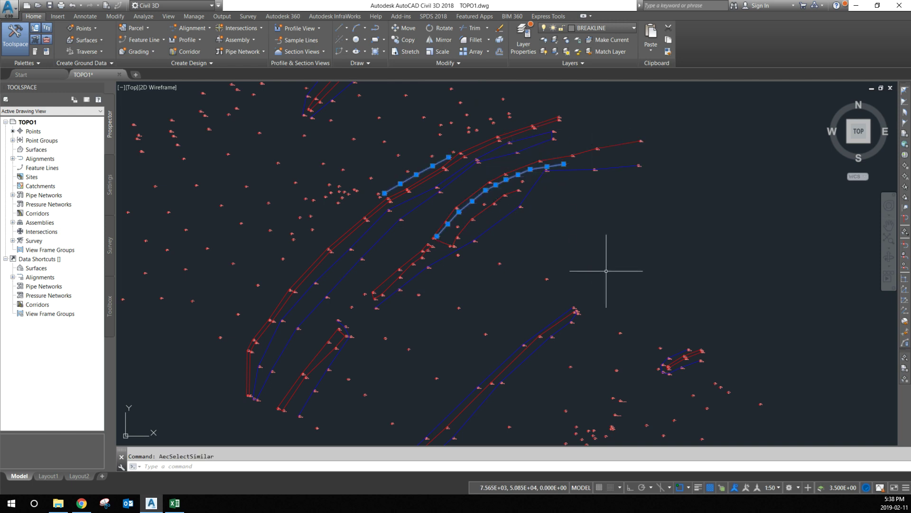
pyautogui.press('Escape')
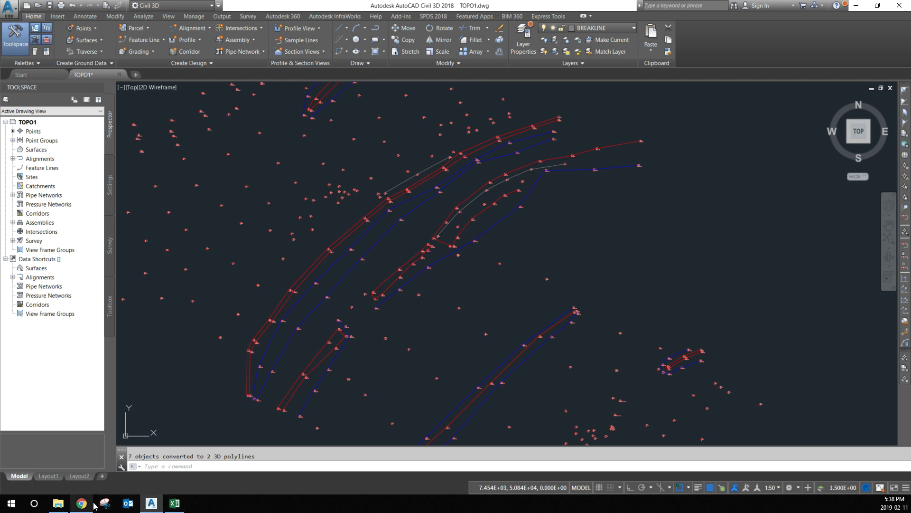
# Switch to Excel and copy the concatenated BL coordinates in cells F157:F166, including the last BL point 1111.
pyautogui.click(174, 503)
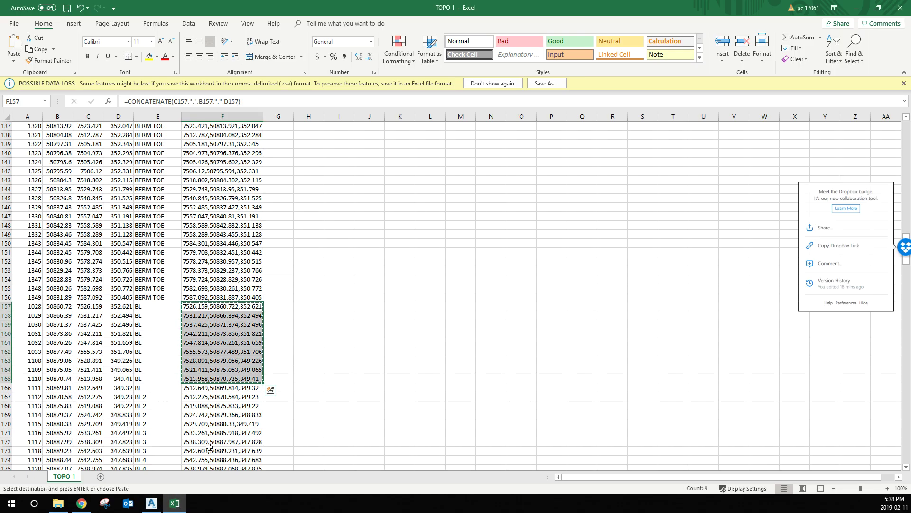
pyautogui.scroll(-5, 197, 417)
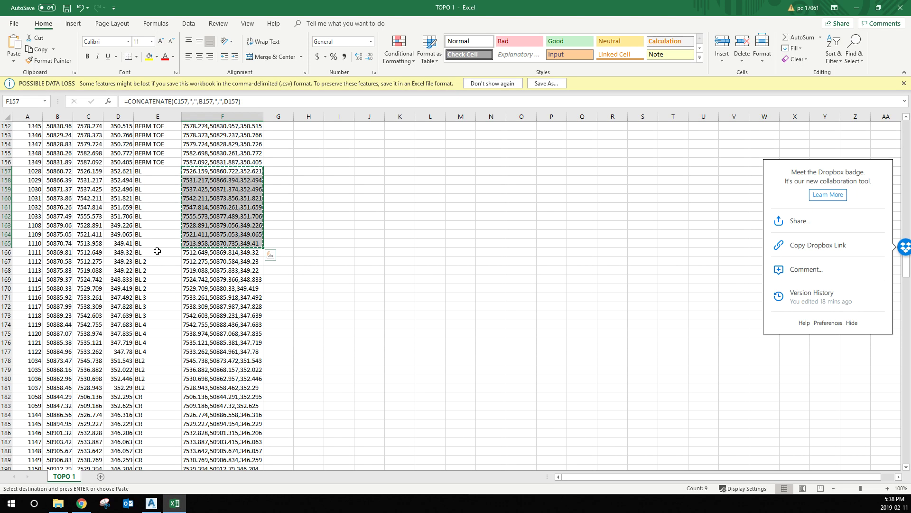
pyautogui.click(187, 252)
pyautogui.moveTo(195, 171); pyautogui.dragTo(203, 252)
pyautogui.hotkey('ctrl', 'v')
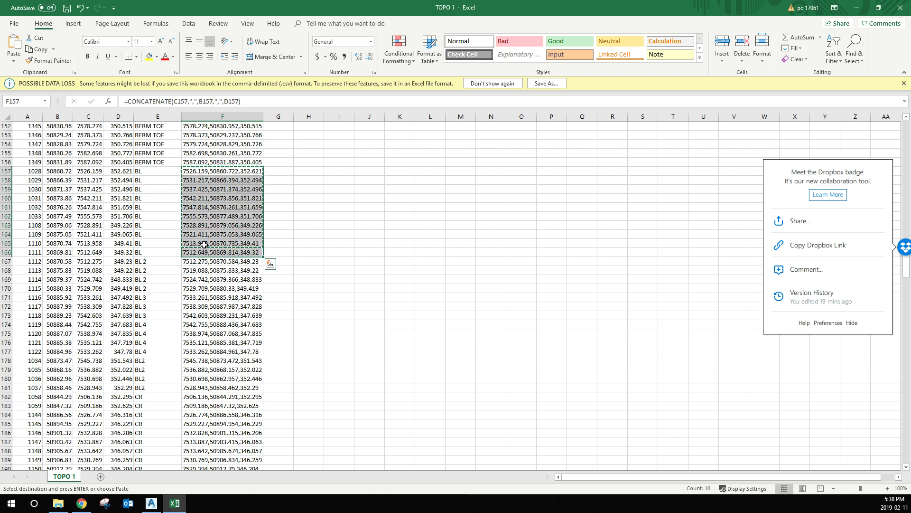
# Switch to Civil 3D and draw a 3D polyline through the copied set of BL coordinates.
pyautogui.click(152, 502)
pyautogui.write('3p')
pyautogui.press('Return')
pyautogui.hotkey('ctrl', 'v')
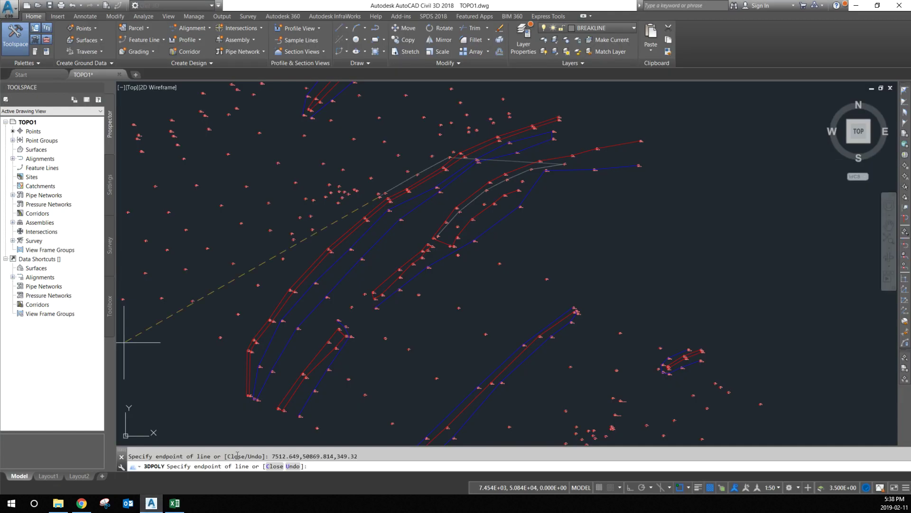
pyautogui.press('Return')
# Erase the redrawn BL polyline, including its line linking the two separate runs.
pyautogui.scroll(2, 366, 198)
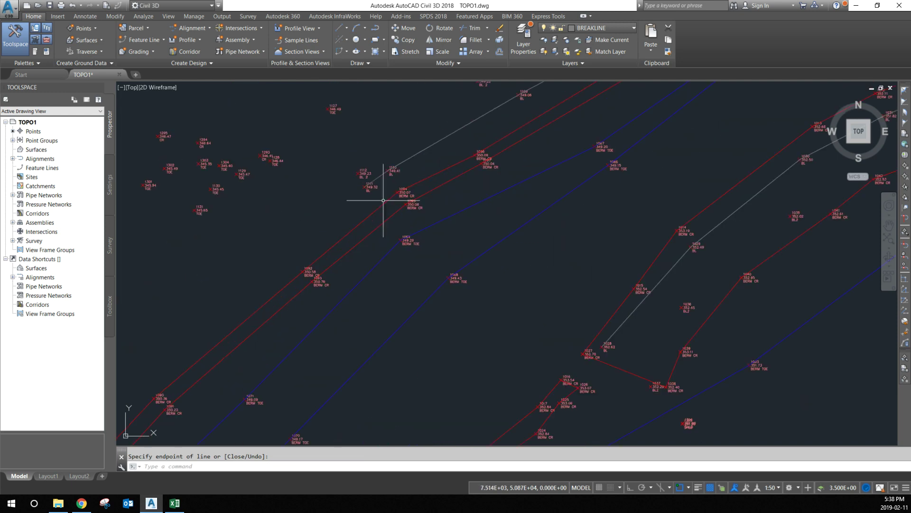
pyautogui.scroll(2, 610, 138)
pyautogui.press('Escape')
pyautogui.click(674, 95)
pyautogui.press('Delete')
# Draw a 3D polyline segment on the BREAKLINE layer between BL points 1110 and 1111.
pyautogui.scroll(5, 422, 182)
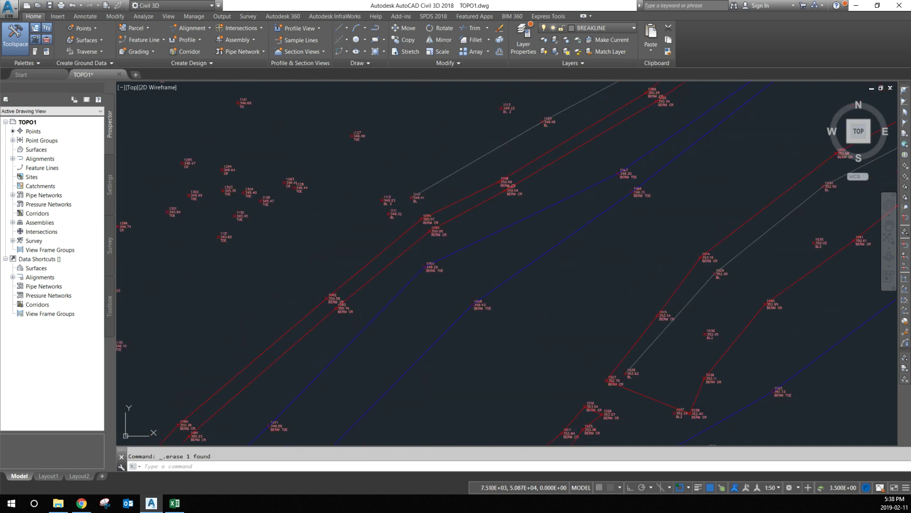
pyautogui.write('3P')
pyautogui.press('Return')
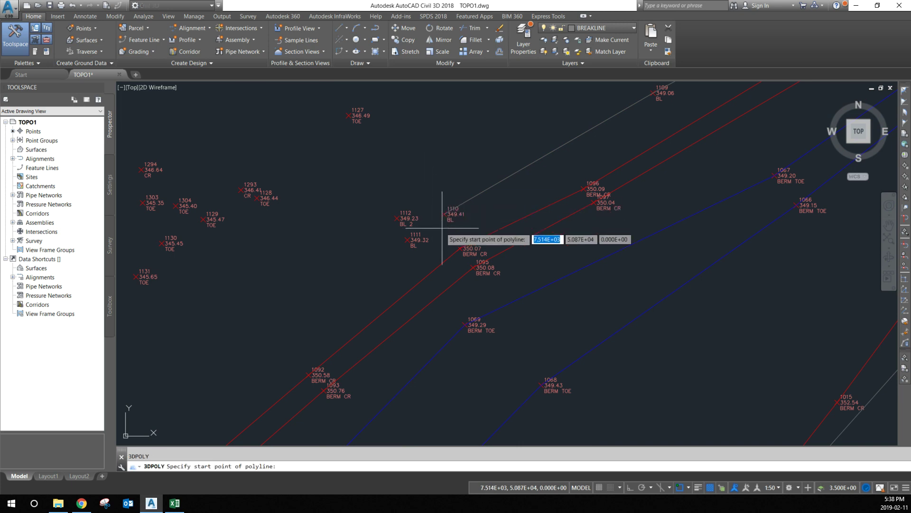
pyautogui.click(407, 241)
pyautogui.press('Escape')
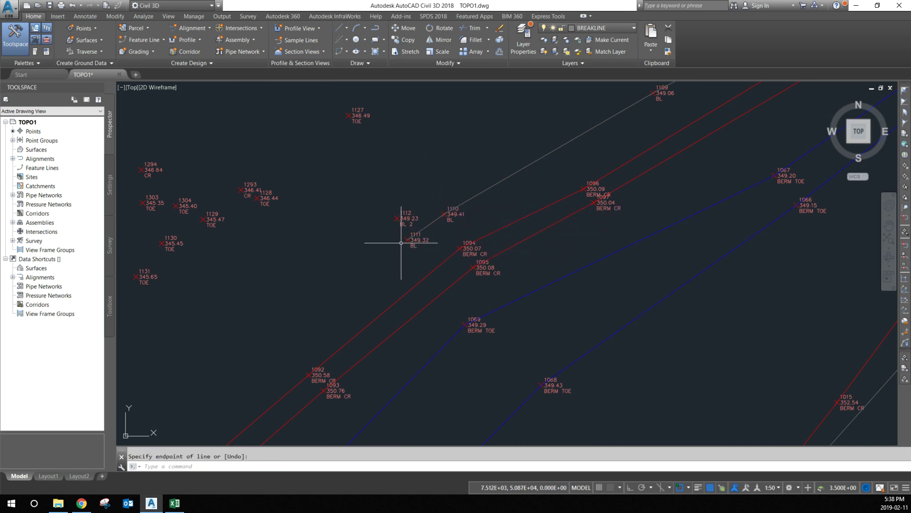
# Join the short segment between points 1110 and 1111 to the adjoining BL breakline polyline.
pyautogui.write('j')
pyautogui.press('Return')
pyautogui.click(428, 225)
pyautogui.click(471, 196)
pyautogui.press('Return')
pyautogui.press('Escape')
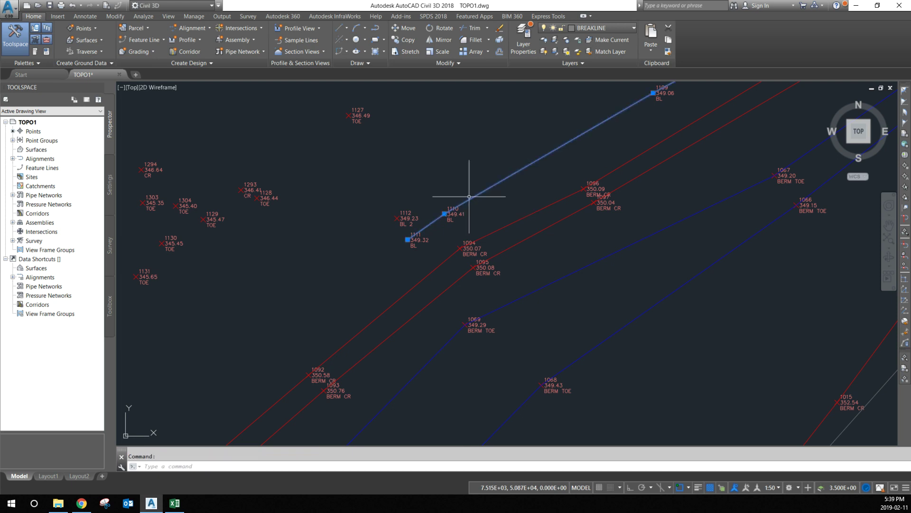
# Copy the concatenated BL 2 coordinates in Excel cells F167:F170 and return to Civil 3D.
pyautogui.scroll(-3, 451, 197)
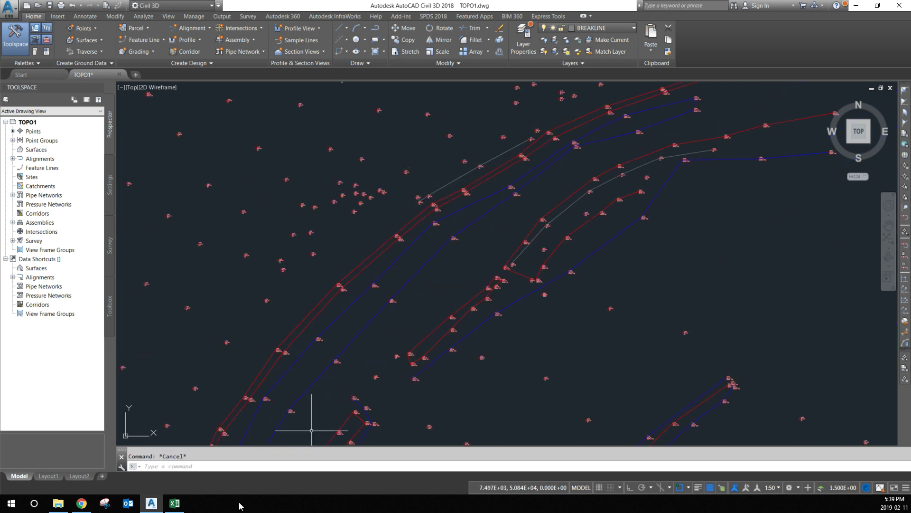
pyautogui.click(174, 502)
pyautogui.moveTo(188, 261); pyautogui.dragTo(198, 286)
pyautogui.hotkey('ctrl', 'c')
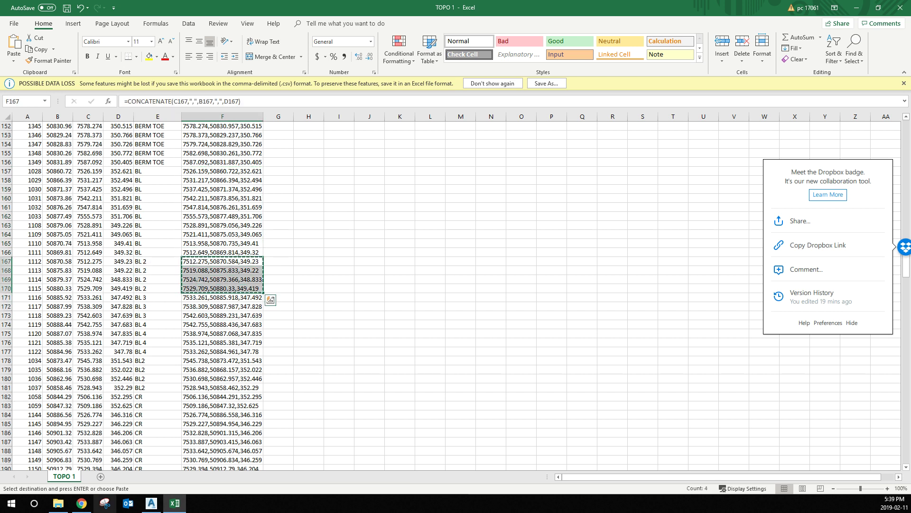
pyautogui.click(152, 503)
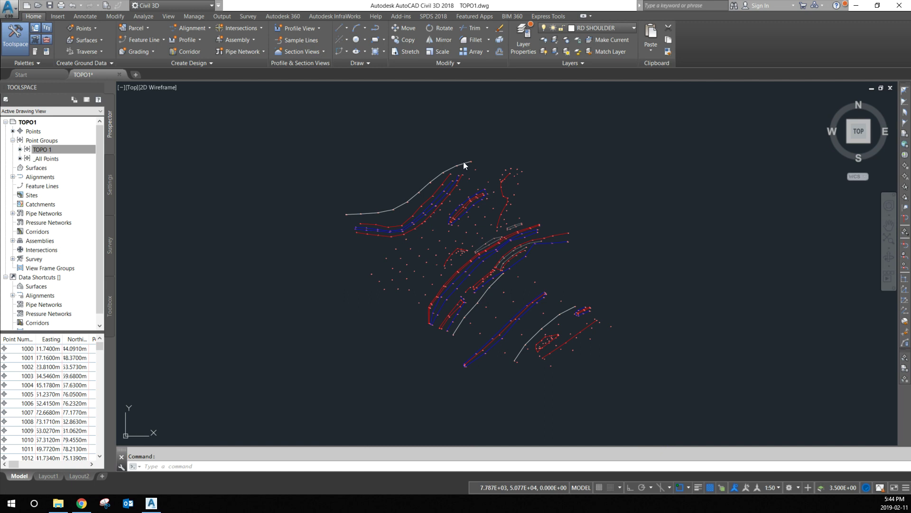
# Review the traced linework and check the name and default styles in the TOPO 1 point group's properties.
pyautogui.scroll(4, 464, 186)
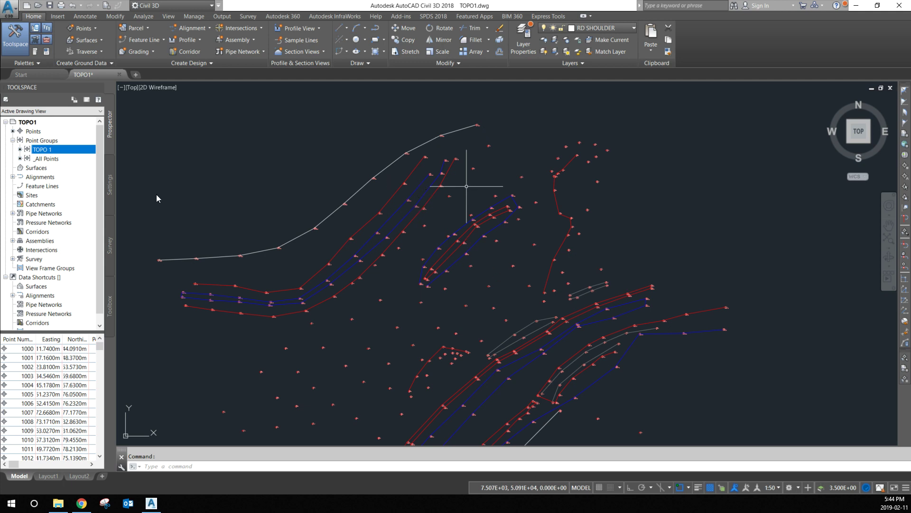
pyautogui.scroll(-4, 582, 186)
pyautogui.scroll(2, 673, 329)
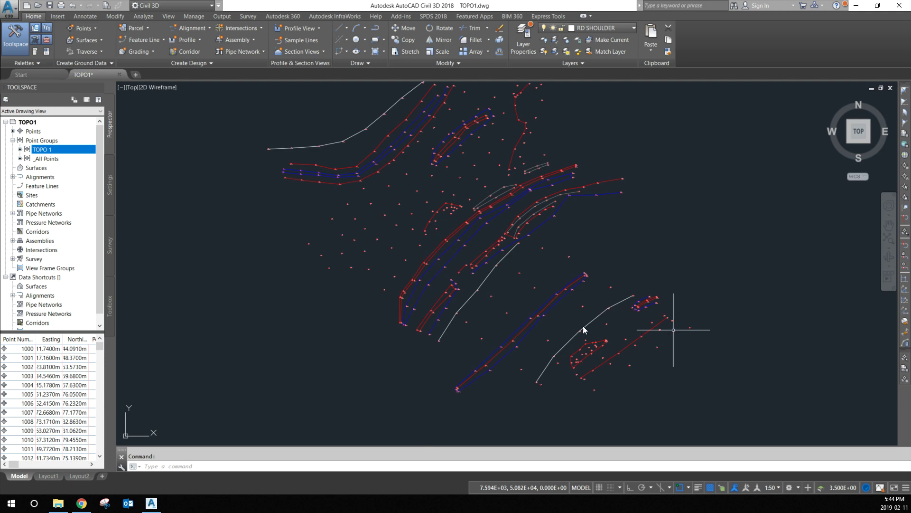
pyautogui.rightClick(56, 149)
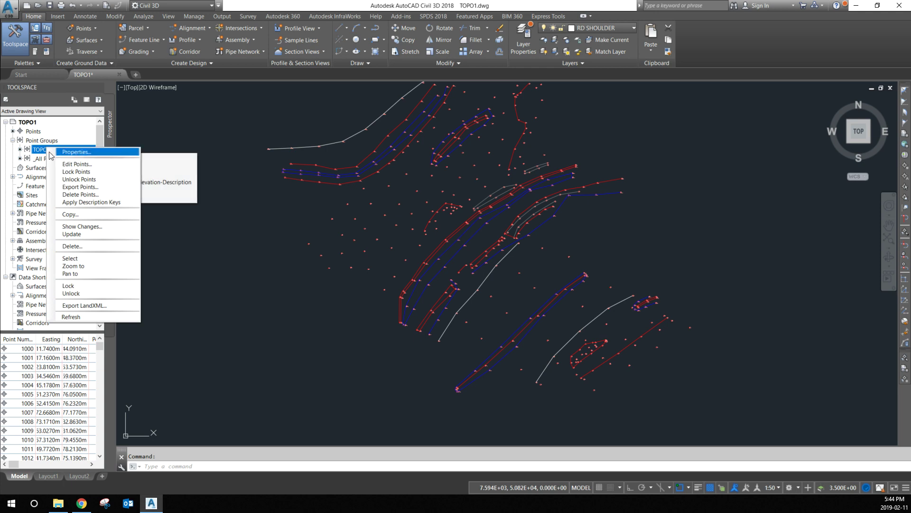
pyautogui.click(64, 151)
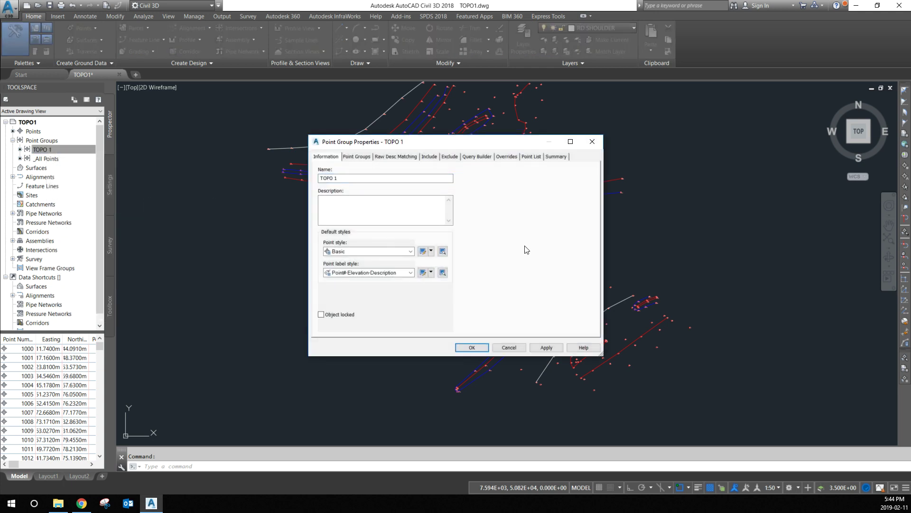
pyautogui.moveTo(355, 179); pyautogui.dragTo(285, 175)
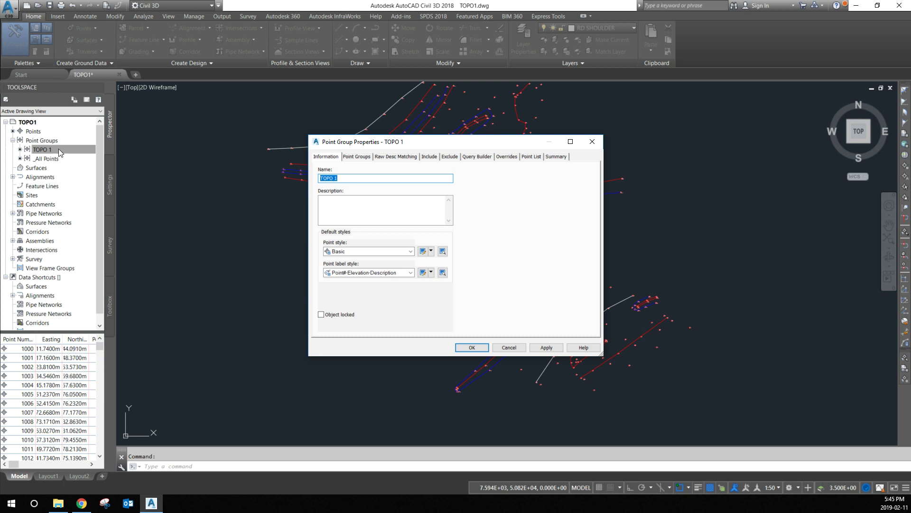
pyautogui.click(472, 351)
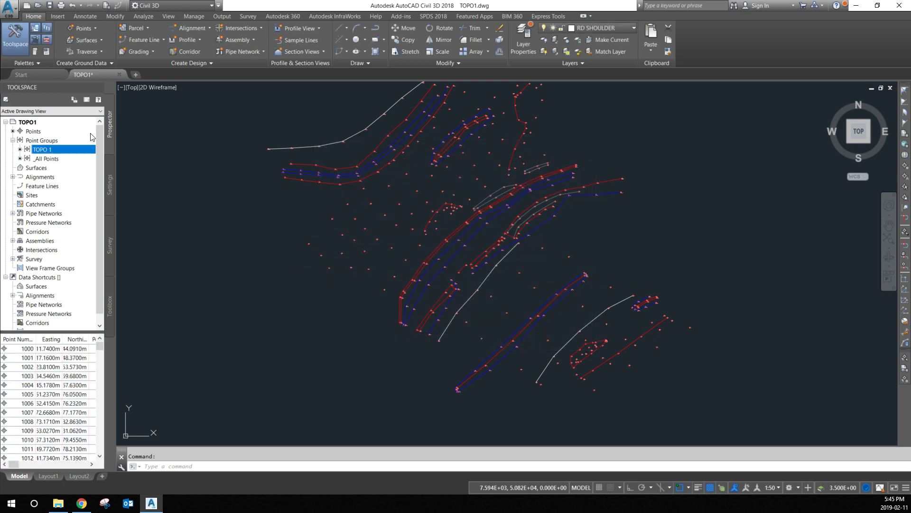
# Start a new TIN surface and name it TOPO 1.
pyautogui.click(35, 168)
pyautogui.rightClick(35, 170)
pyautogui.click(53, 176)
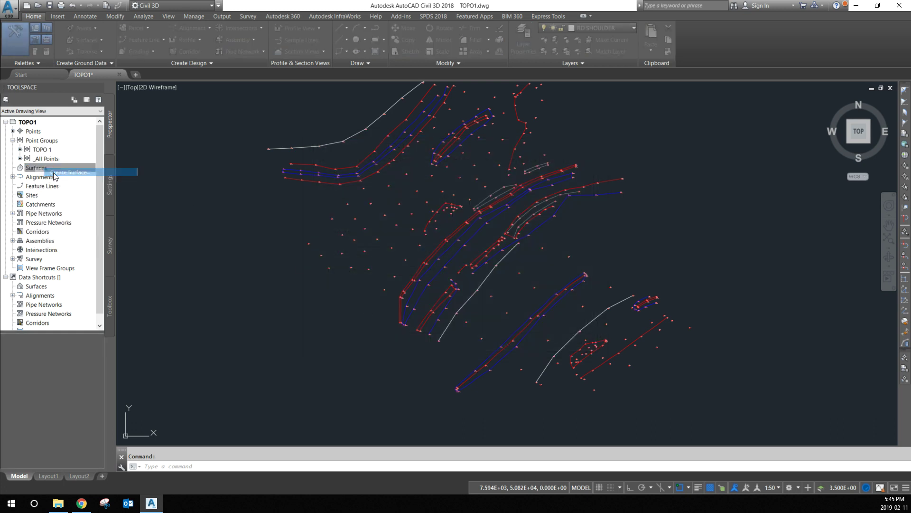
pyautogui.click(482, 218)
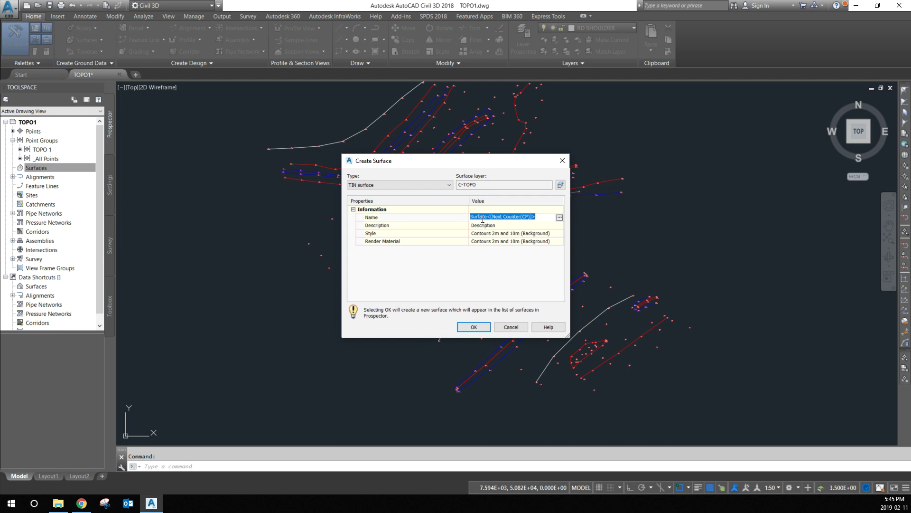
pyautogui.write('TOPO 1')
pyautogui.press('Return')
# Set the new surface's style to Contours and Triangles and create the surface.
pyautogui.click(539, 235)
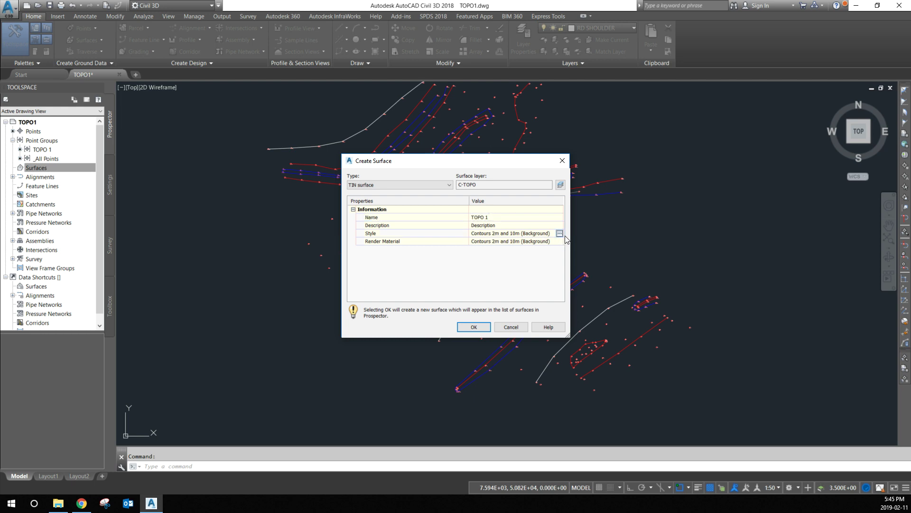
pyautogui.click(559, 234)
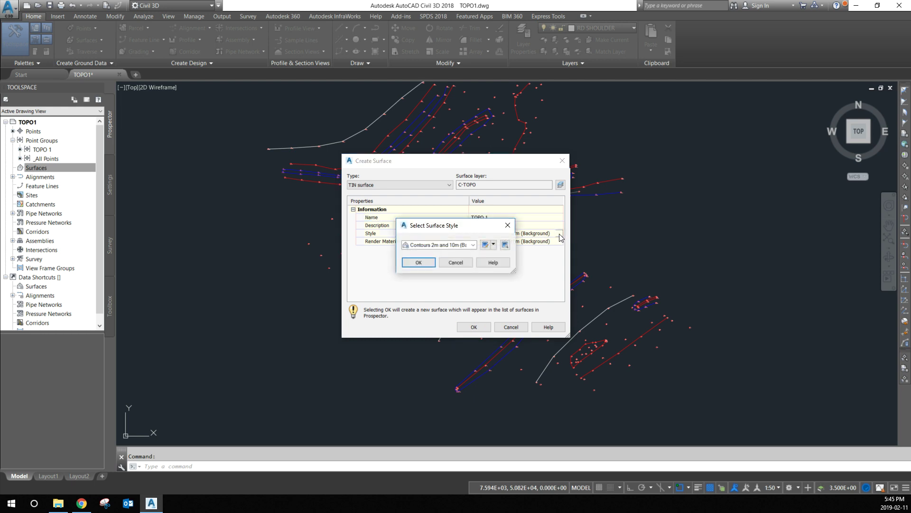
pyautogui.click(465, 244)
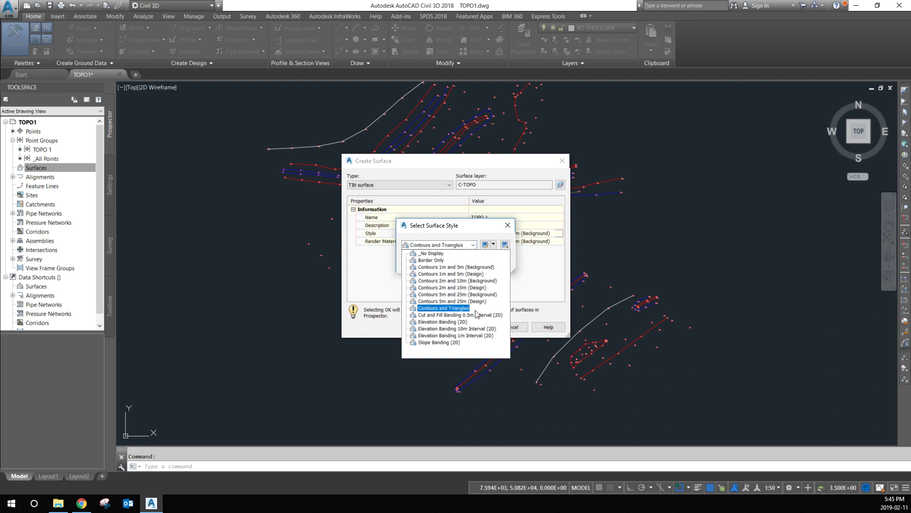
pyautogui.click(466, 308)
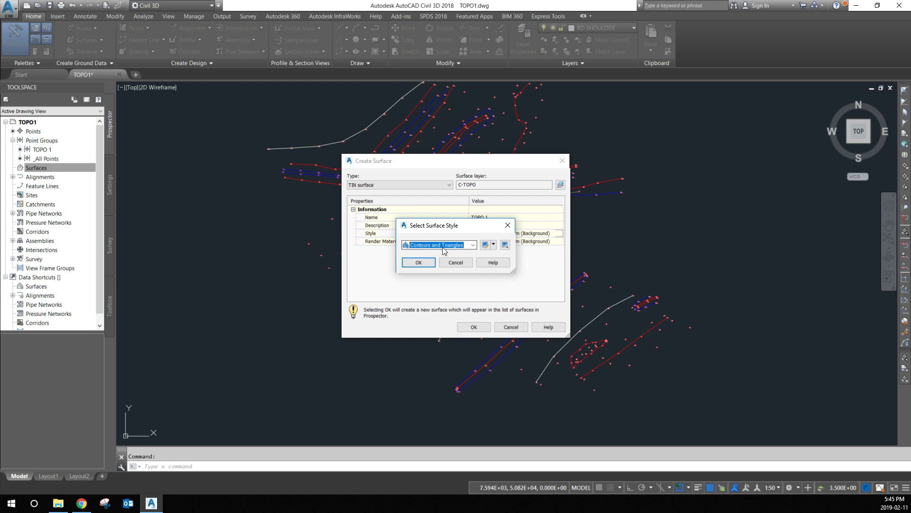
pyautogui.click(418, 262)
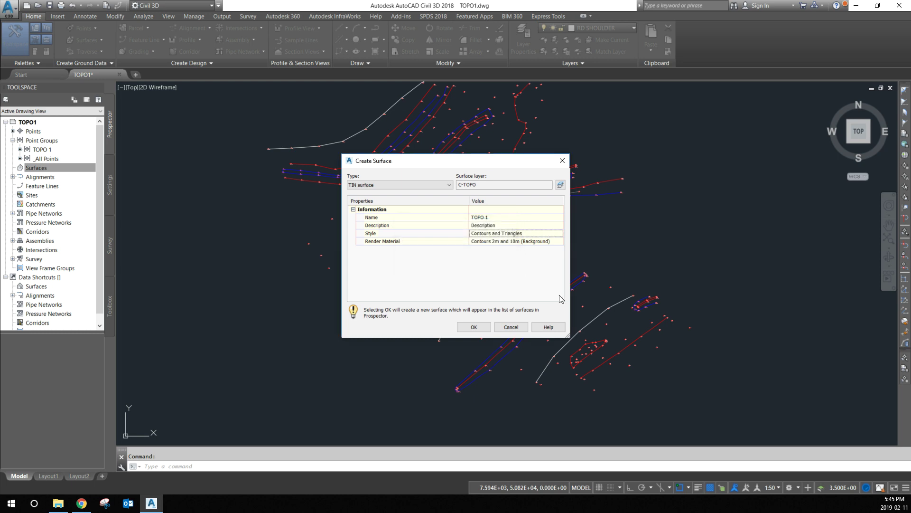
pyautogui.click(489, 328)
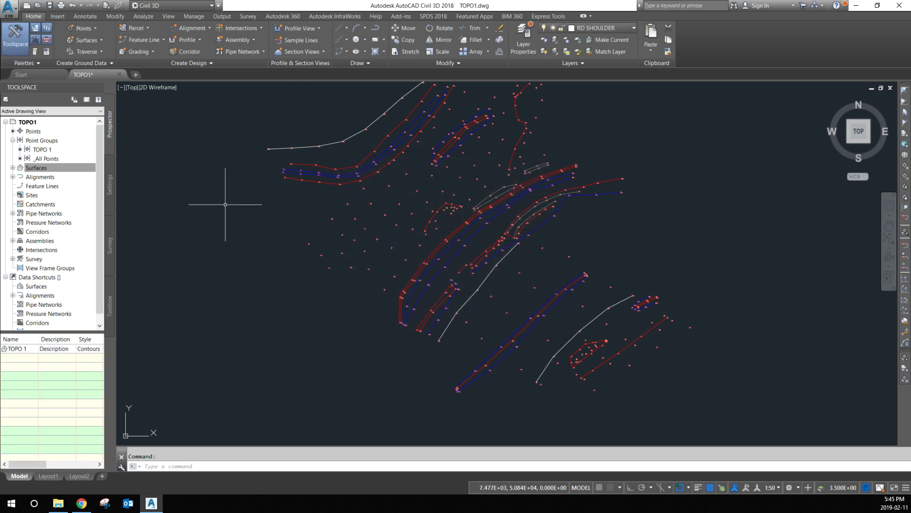
# Add the TOPO 1 point group to the TOPO 1 surface definition.
pyautogui.click(12, 168)
pyautogui.click(20, 177)
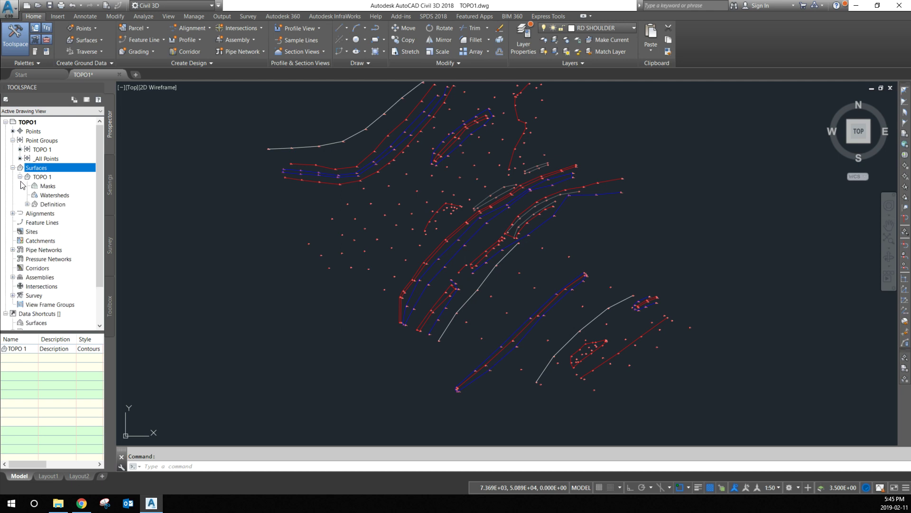
pyautogui.click(27, 204)
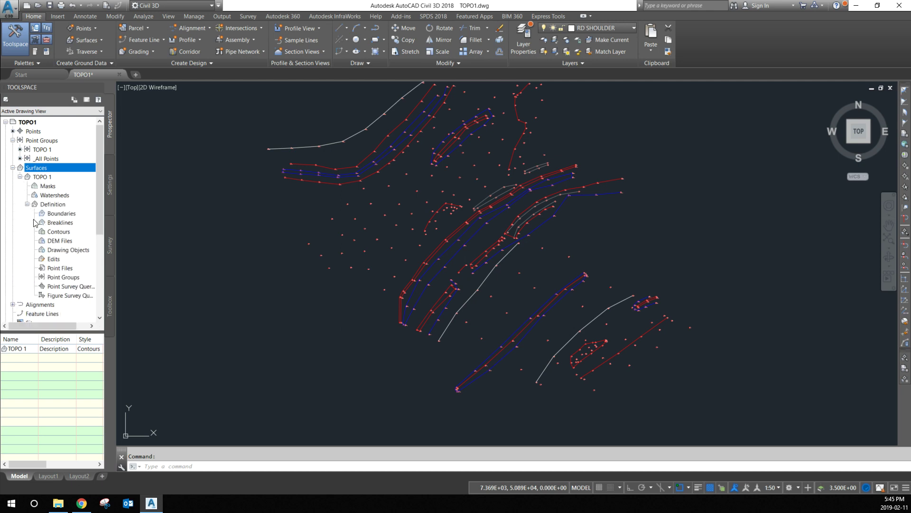
pyautogui.rightClick(70, 281)
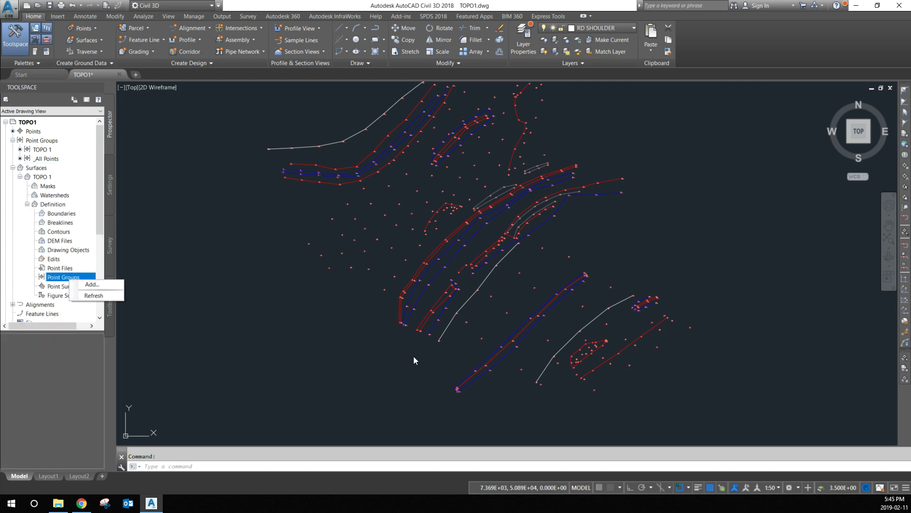
pyautogui.click(92, 284)
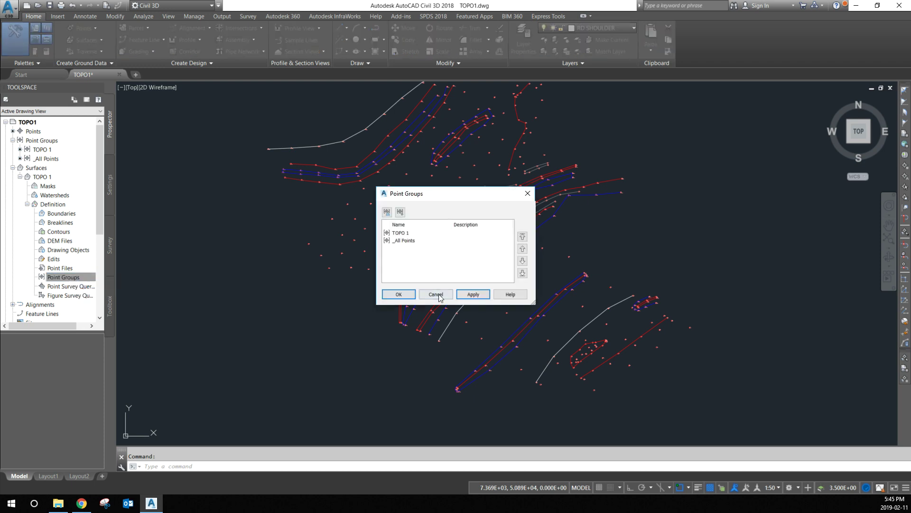
pyautogui.click(399, 232)
pyautogui.click(398, 294)
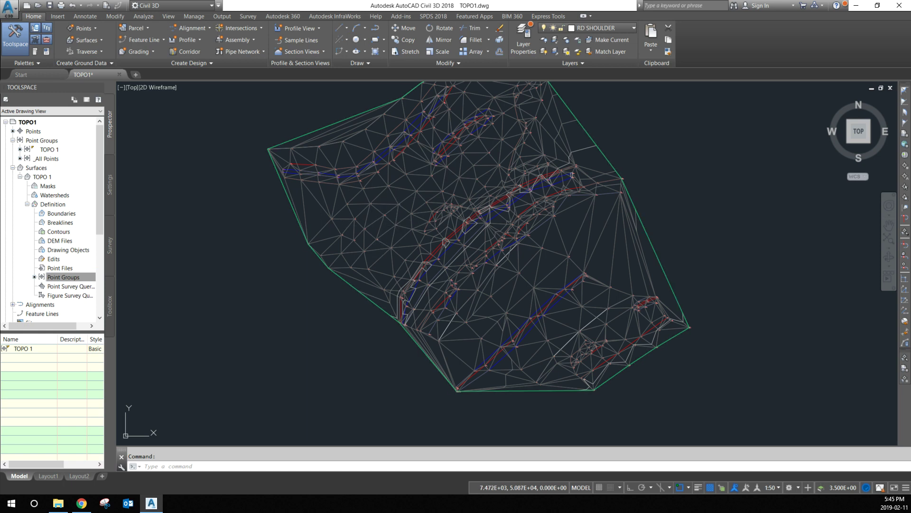
# Send the TOPO 1 surface to the back of the display order, behind the traced polylines.
pyautogui.click(376, 220)
pyautogui.rightClick(235, 202)
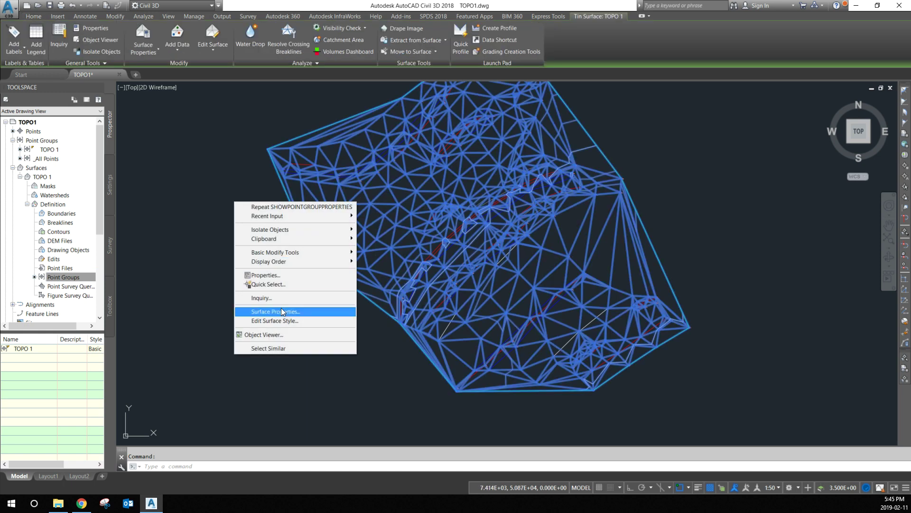
pyautogui.moveTo(303, 262)
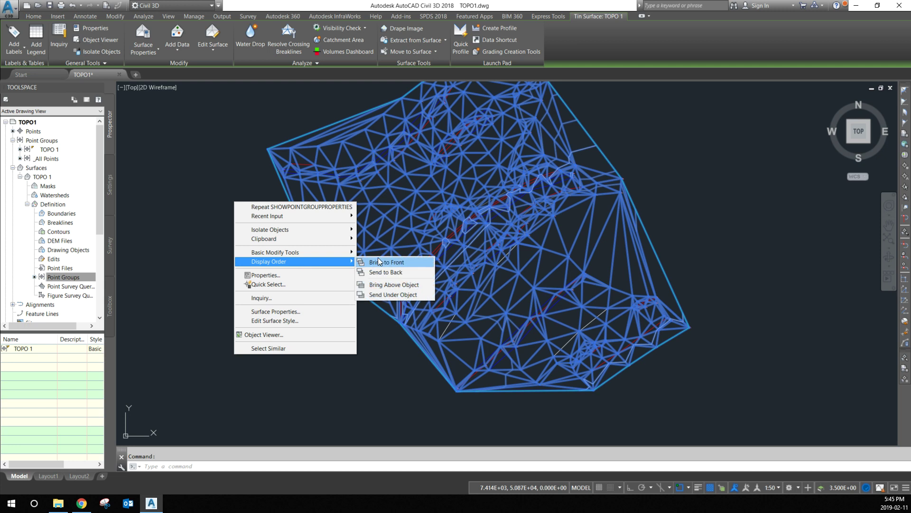
pyautogui.click(379, 272)
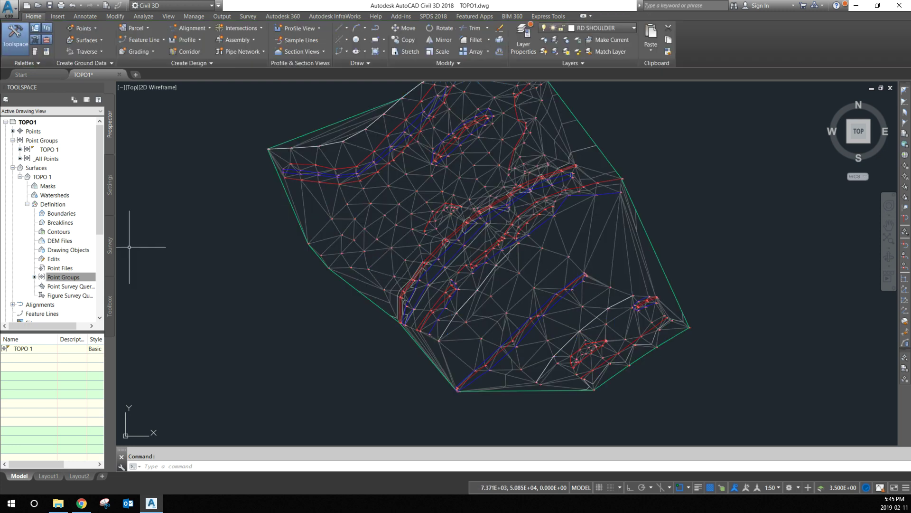
# Add all the traced crest, toe and shoulder polylines to the TOPO 1 surface definition as Standard breaklines.
pyautogui.rightClick(61, 223)
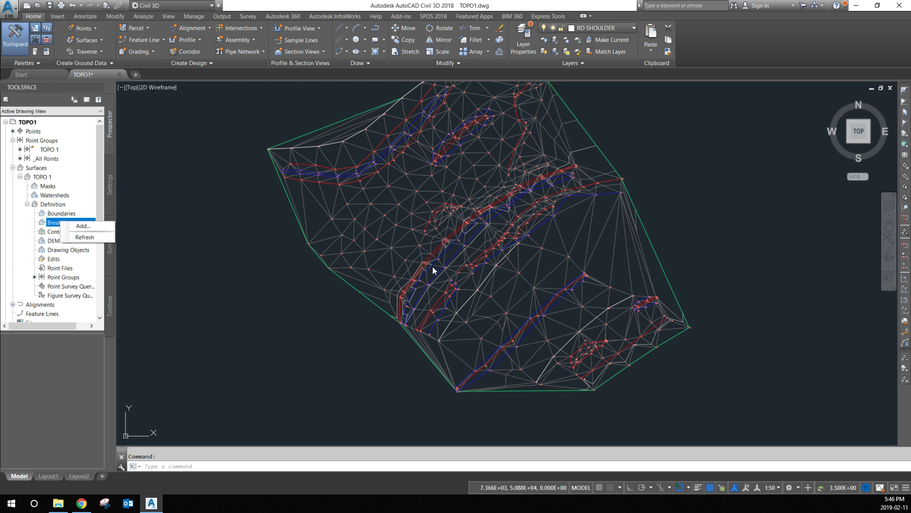
pyautogui.click(83, 226)
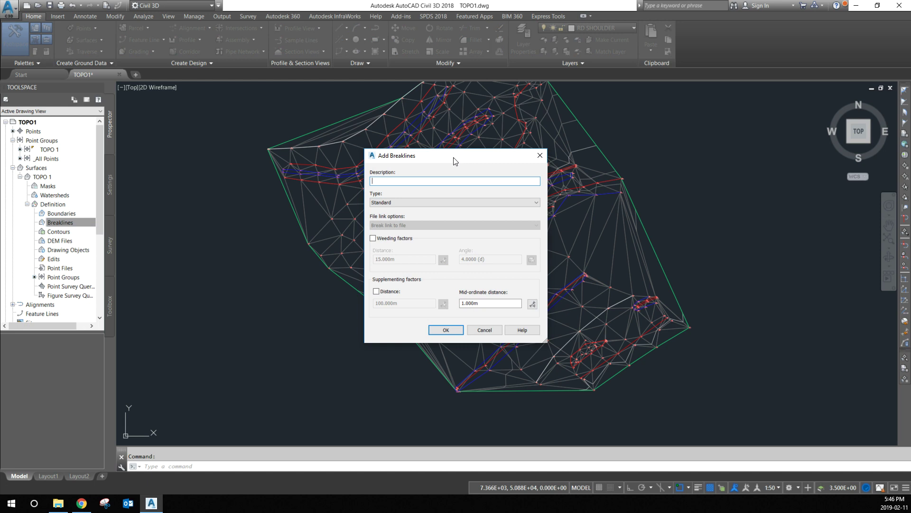
pyautogui.click(442, 330)
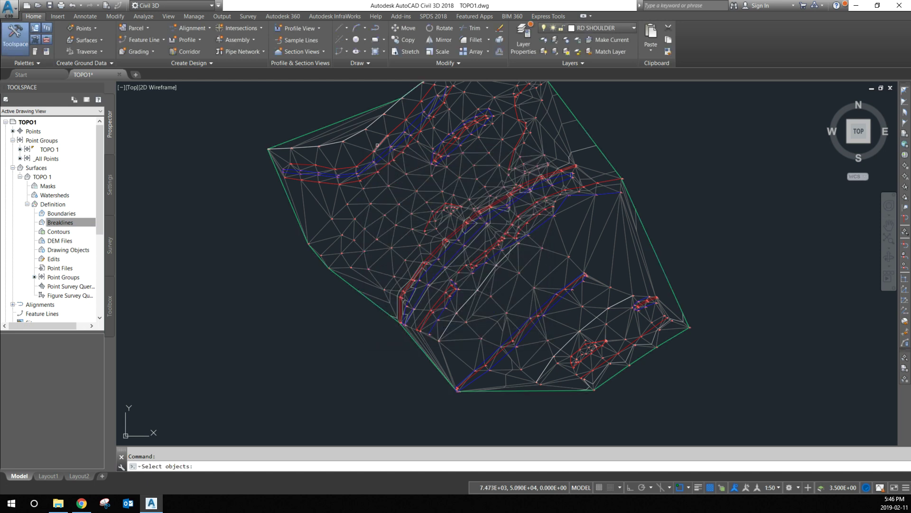
pyautogui.click(401, 166)
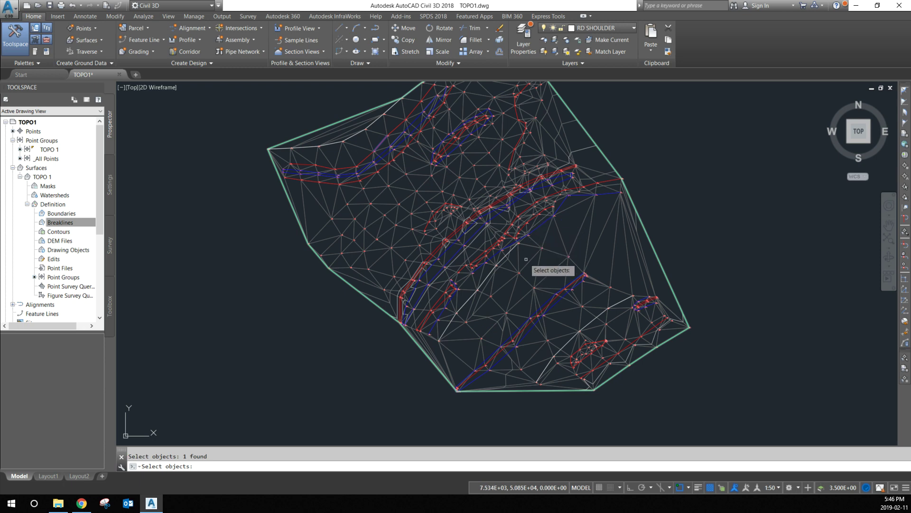
pyautogui.click(546, 310)
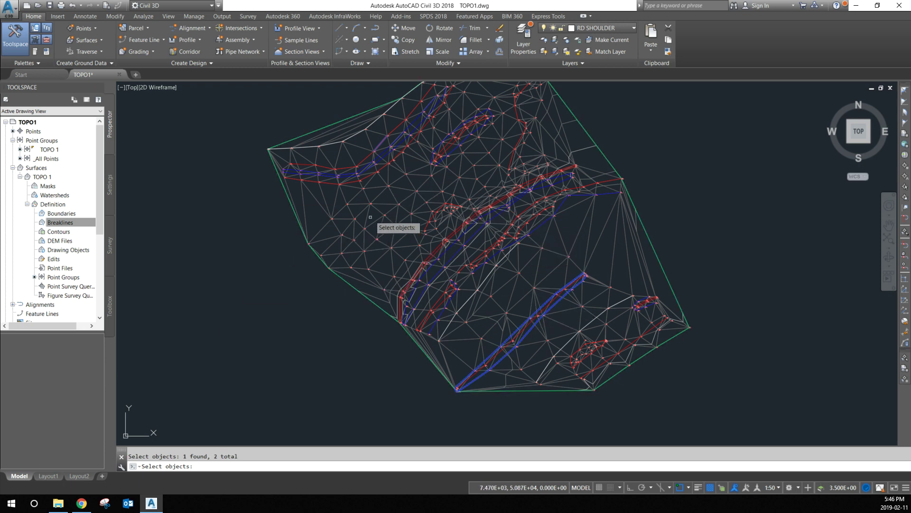
pyautogui.scroll(-2, 373, 235)
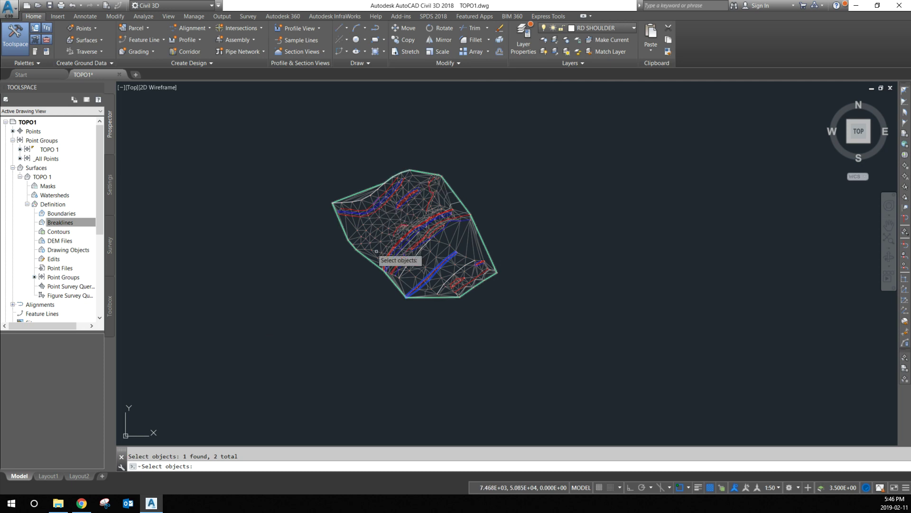
pyautogui.click(263, 122)
pyautogui.click(541, 323)
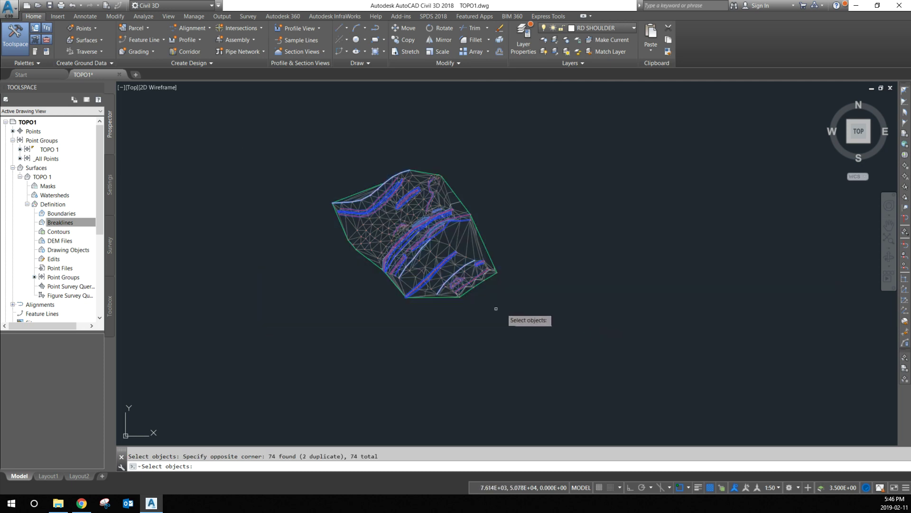
pyautogui.press('Return')
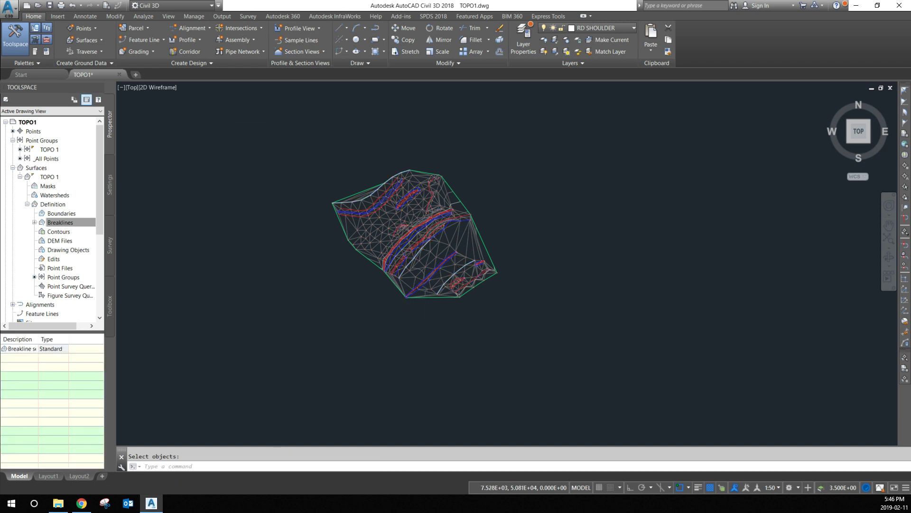
# Inspect the TOPO 1 surface in the Object Viewer with the Conceptual visual style, orbiting it to check its relief.
pyautogui.scroll(2, 428, 283)
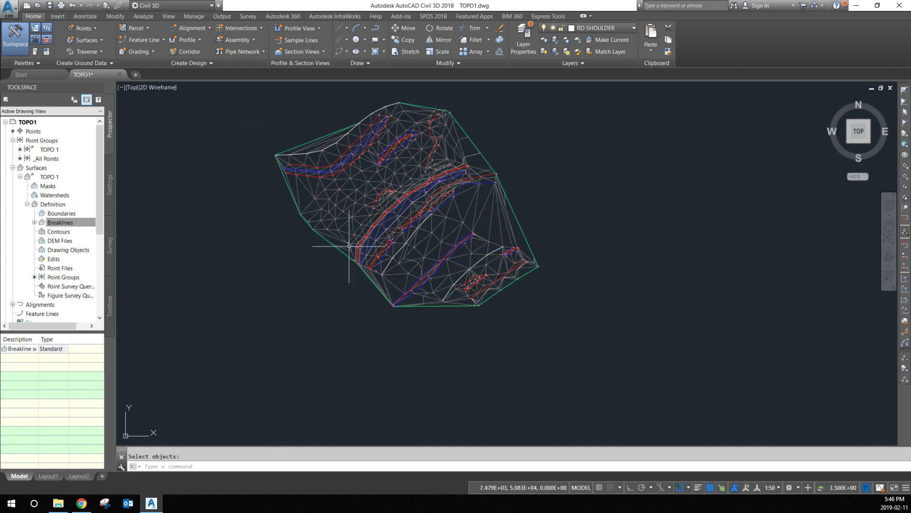
pyautogui.click(401, 268)
pyautogui.rightClick(328, 299)
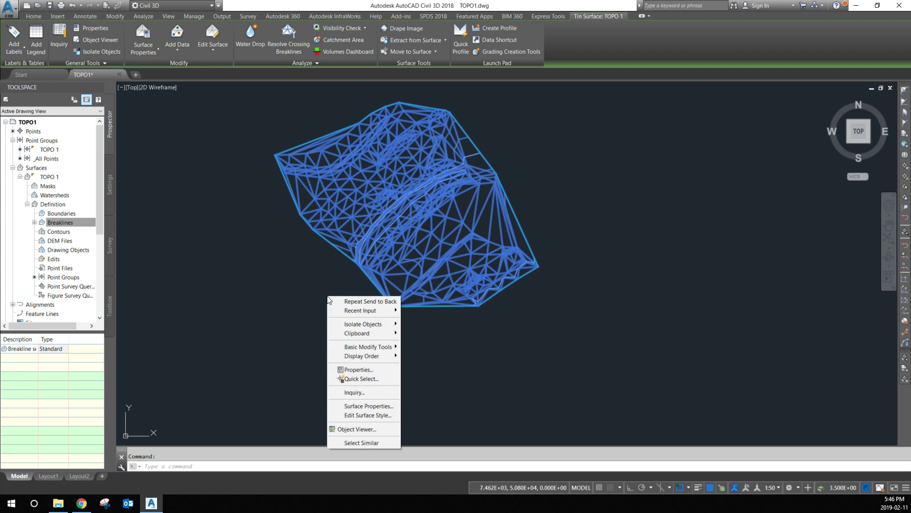
pyautogui.click(374, 429)
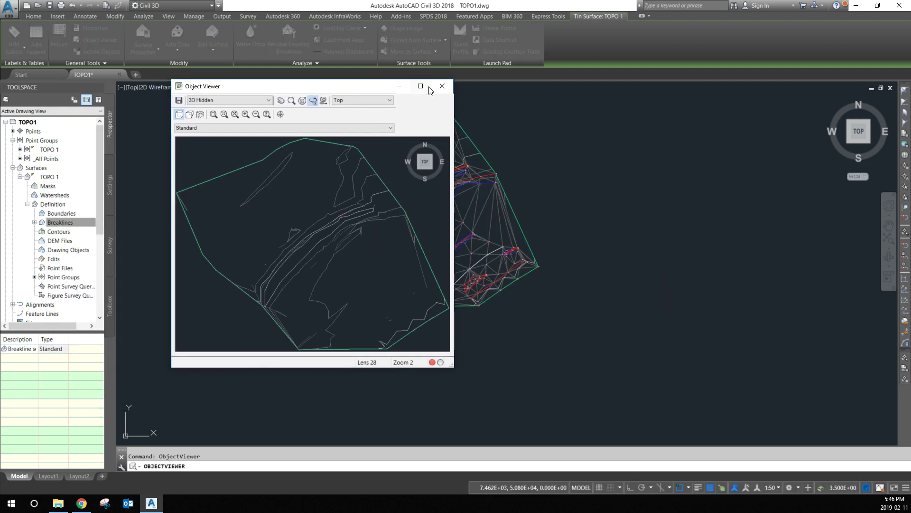
pyautogui.click(420, 86)
pyautogui.click(84, 19)
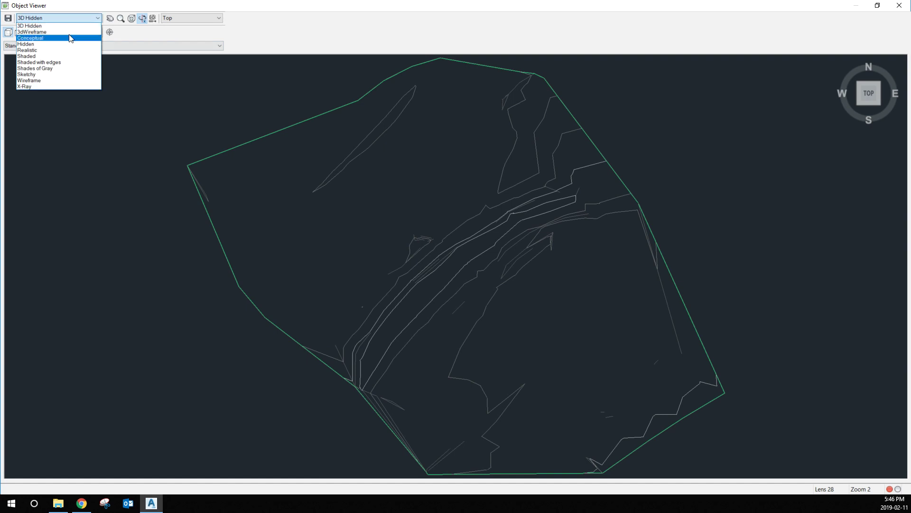
pyautogui.click(52, 38)
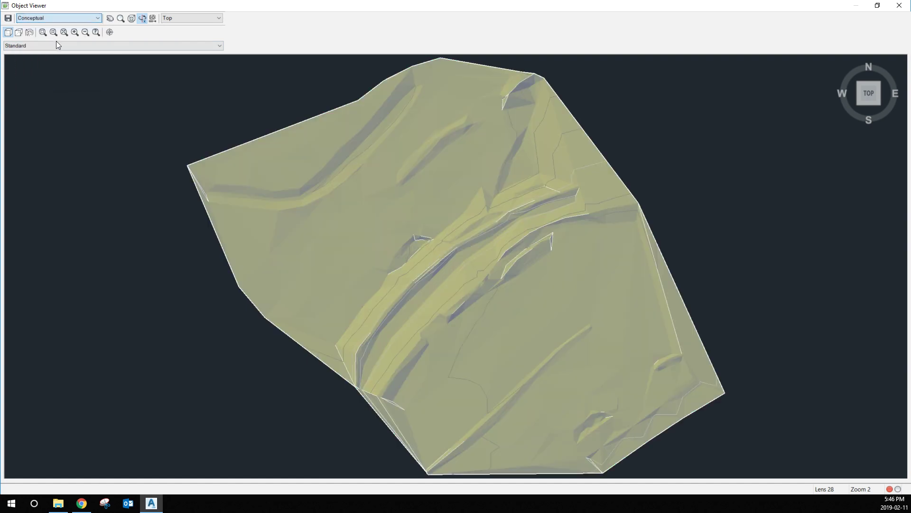
pyautogui.moveTo(619, 338); pyautogui.dragTo(328, 53)
pyautogui.moveTo(408, 260); pyautogui.dragTo(331, 210)
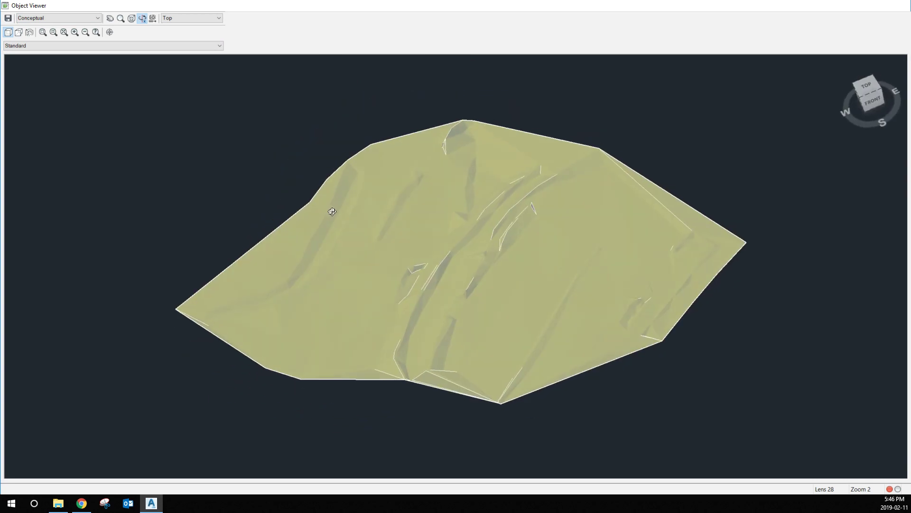
pyautogui.press('Escape')
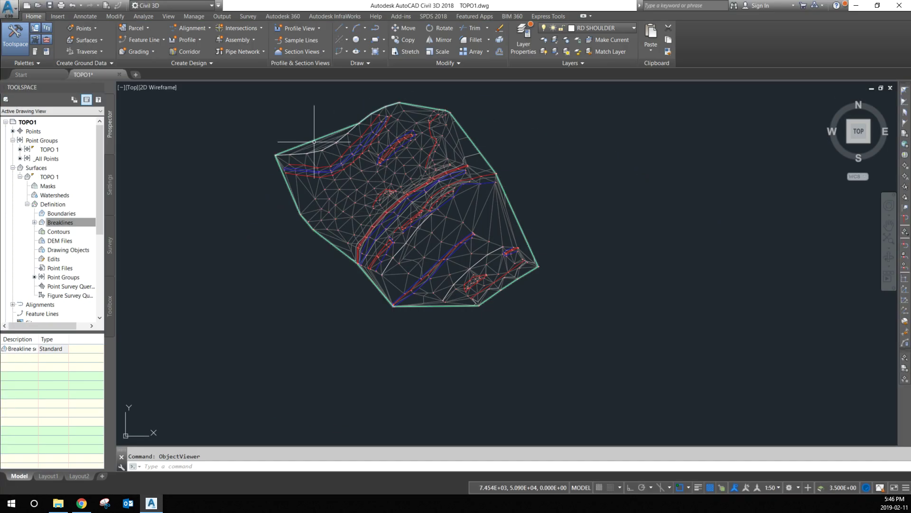
# Delete the TOPO 1 surface's long triangle edges outside the white road shoulder line along the north-west boundary.
pyautogui.scroll(3, 314, 141)
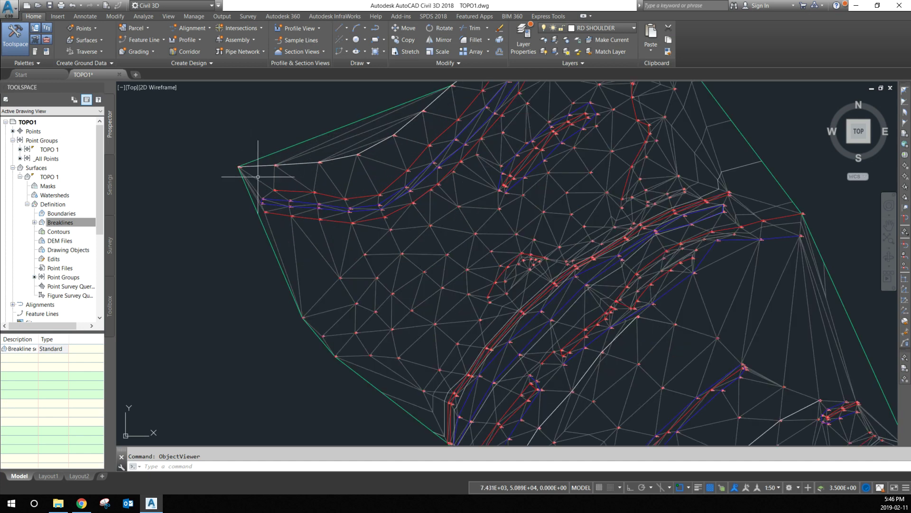
pyautogui.scroll(2, 362, 135)
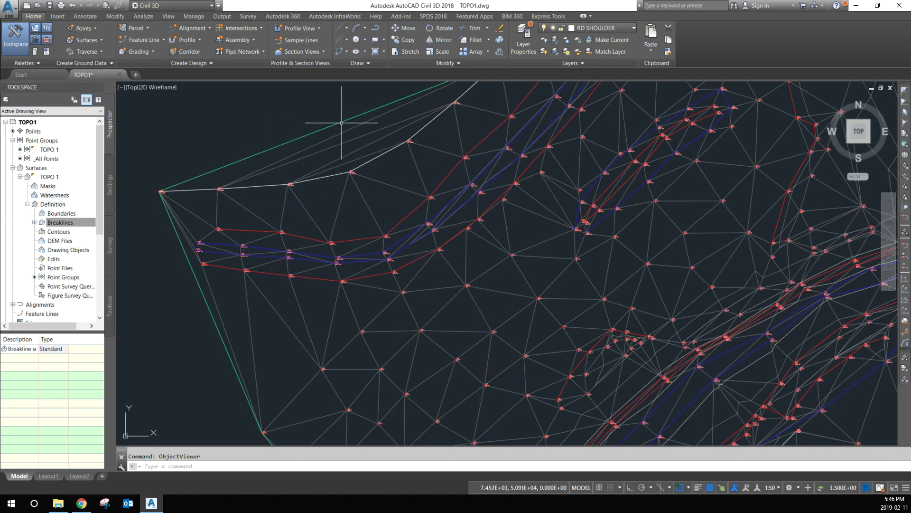
pyautogui.scroll(-4, 287, 220)
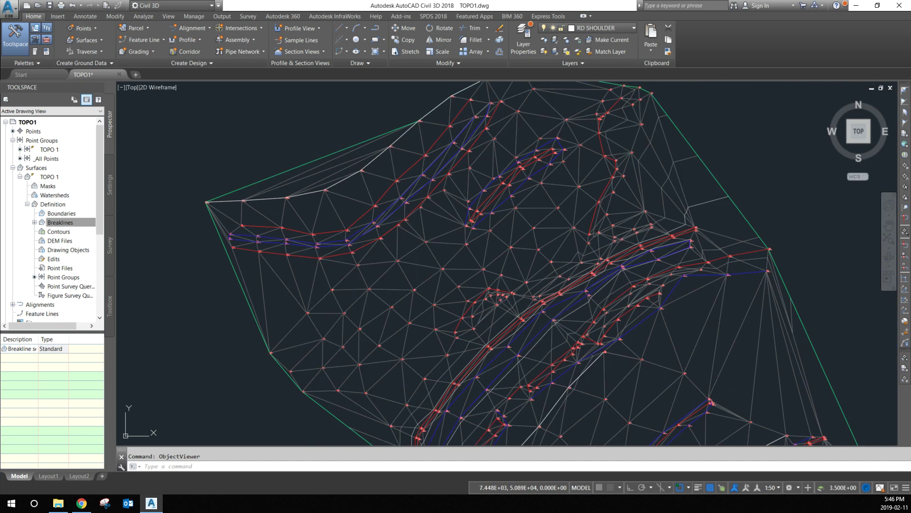
pyautogui.scroll(4, 305, 177)
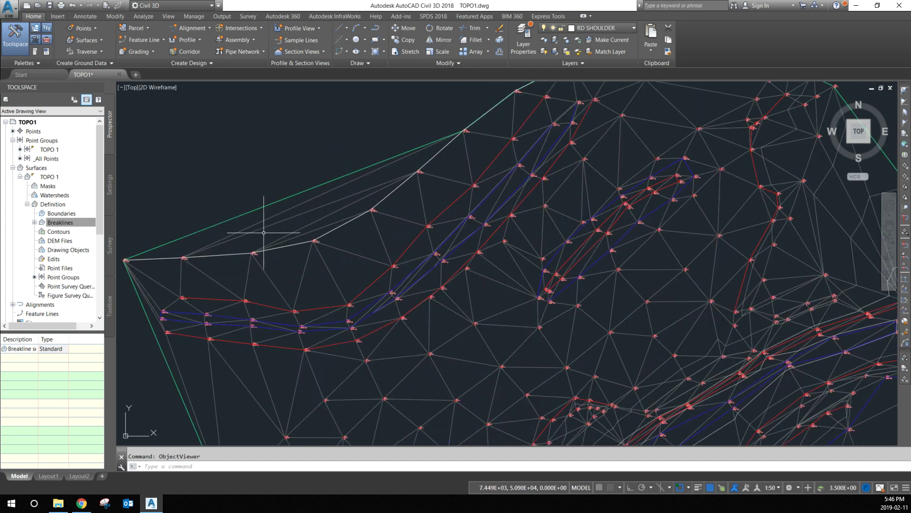
pyautogui.scroll(-2, 300, 236)
pyautogui.click(309, 211)
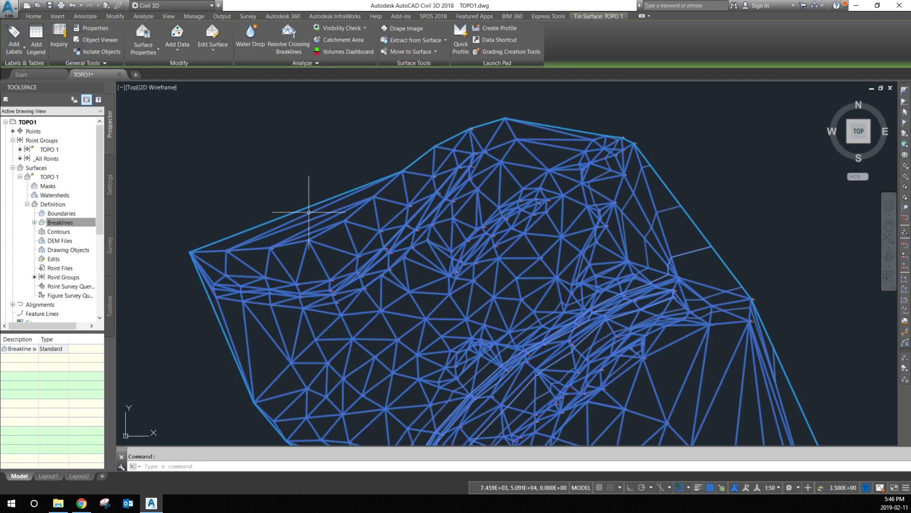
pyautogui.click(215, 52)
pyautogui.click(230, 88)
pyautogui.scroll(4, 310, 230)
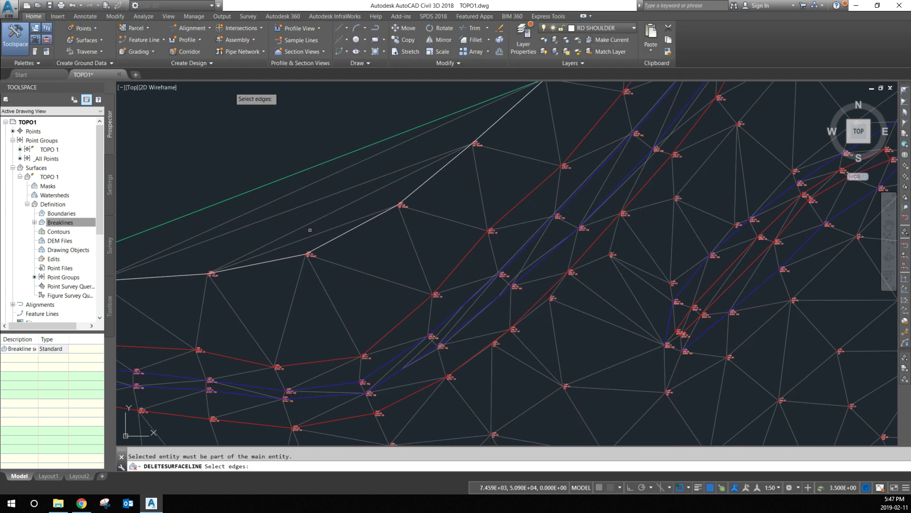
pyautogui.scroll(-4, 292, 127)
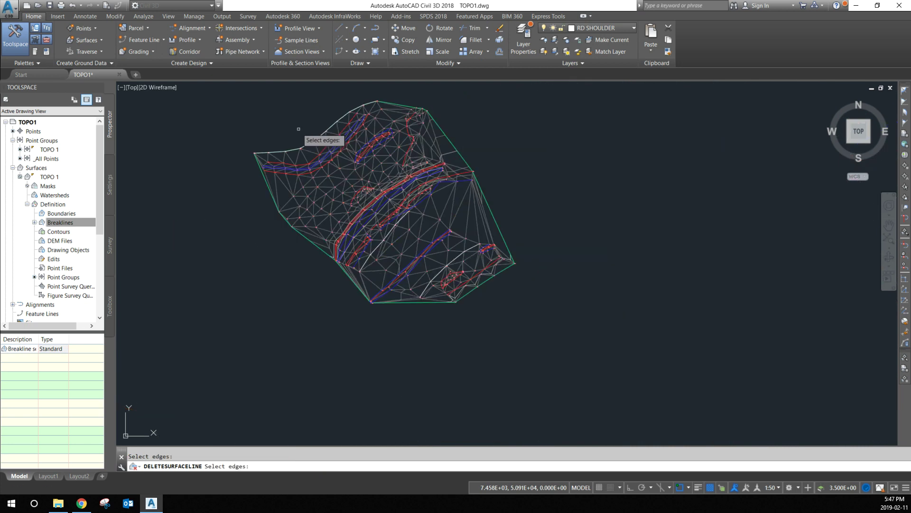
# Delete the long, thin triangle edges along the surface's south-west boundary and check the southern edge.
pyautogui.scroll(8, 365, 239)
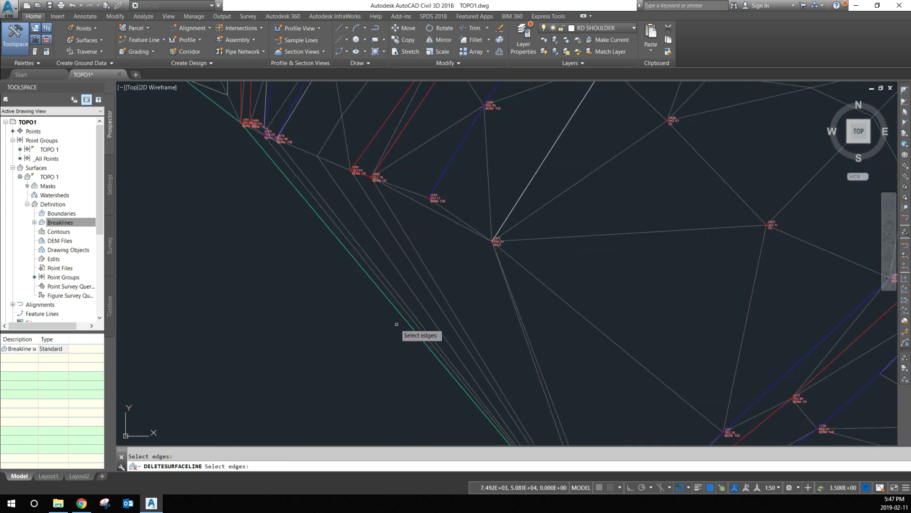
pyautogui.click(404, 370)
pyautogui.click(357, 247)
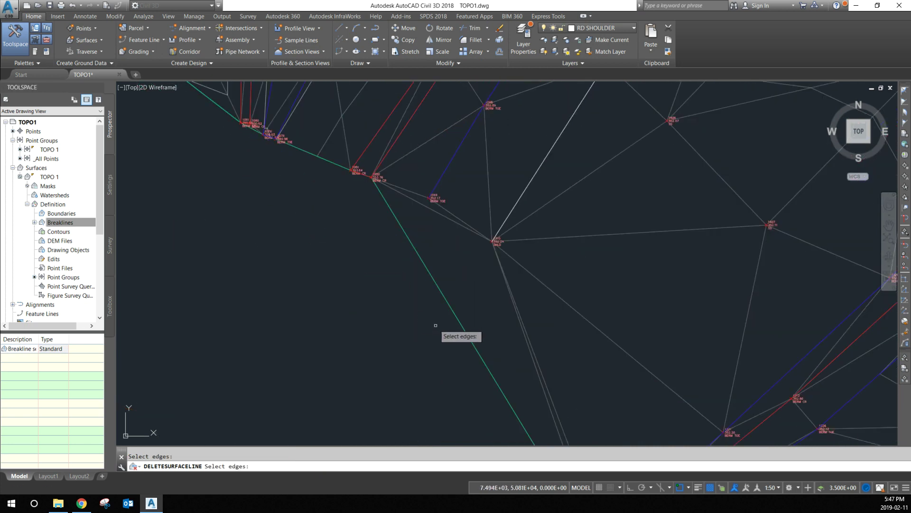
pyautogui.scroll(-4, 406, 257)
pyautogui.scroll(6, 479, 270)
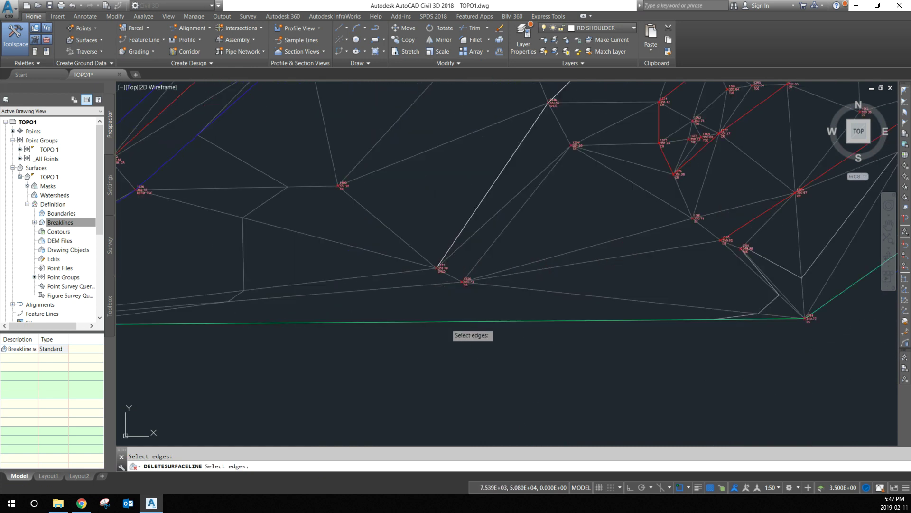
# Delete the long triangle edges spanning the unsurveyed gap on the surface's east side with crossing selections.
pyautogui.scroll(-5, 437, 326)
pyautogui.scroll(3, 554, 261)
pyautogui.scroll(-3, 500, 189)
pyautogui.scroll(3, 501, 190)
pyautogui.click(514, 257)
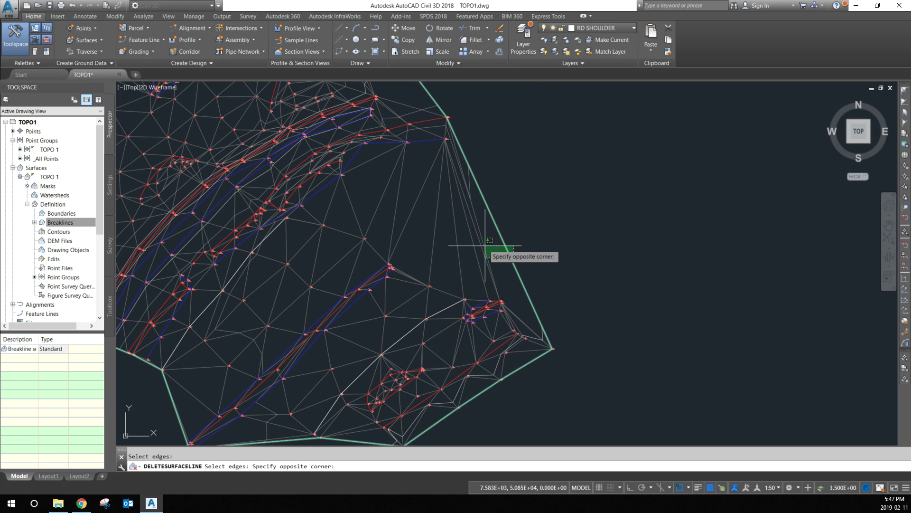
pyautogui.click(480, 243)
pyautogui.click(498, 249)
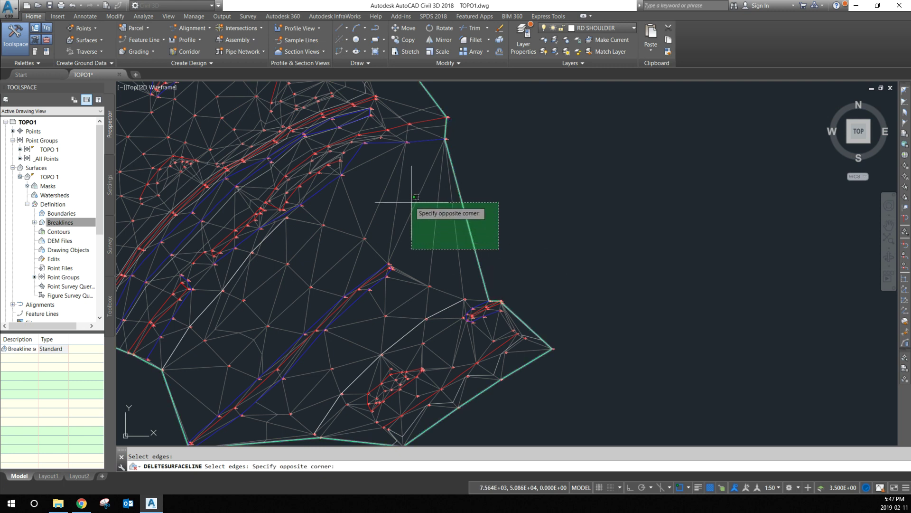
pyautogui.click(424, 215)
# Delete the outer triangle edges beside the ditch end on the surface's west boundary and finish the edge deletion.
pyautogui.scroll(-5, 502, 202)
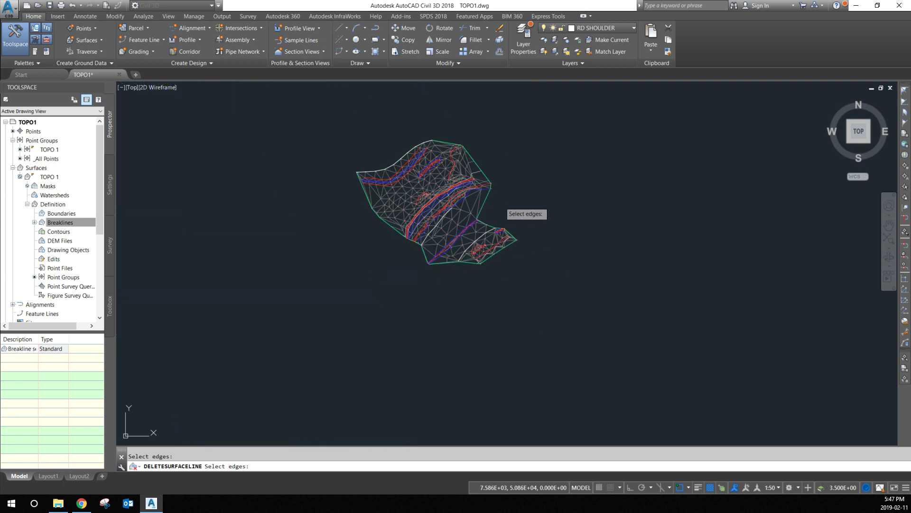
pyautogui.scroll(3, 457, 175)
pyautogui.scroll(6, 221, 144)
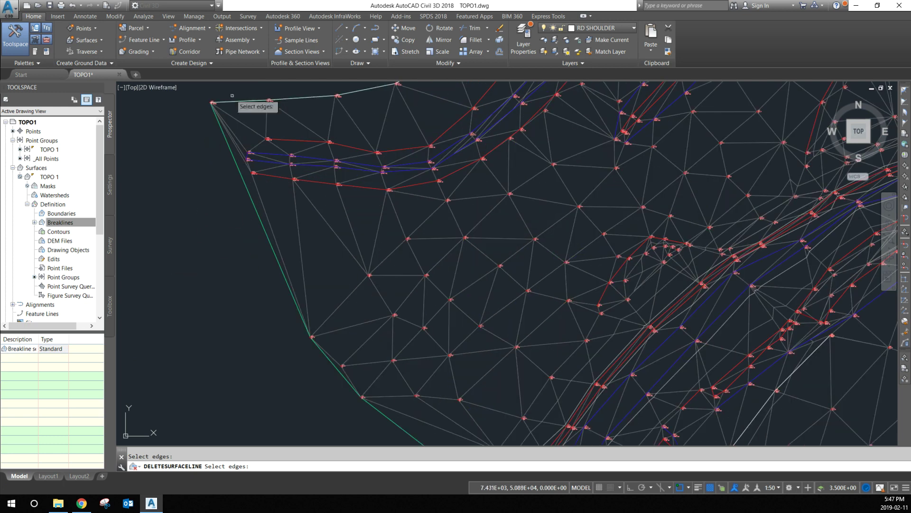
pyautogui.click(232, 335)
pyautogui.click(211, 241)
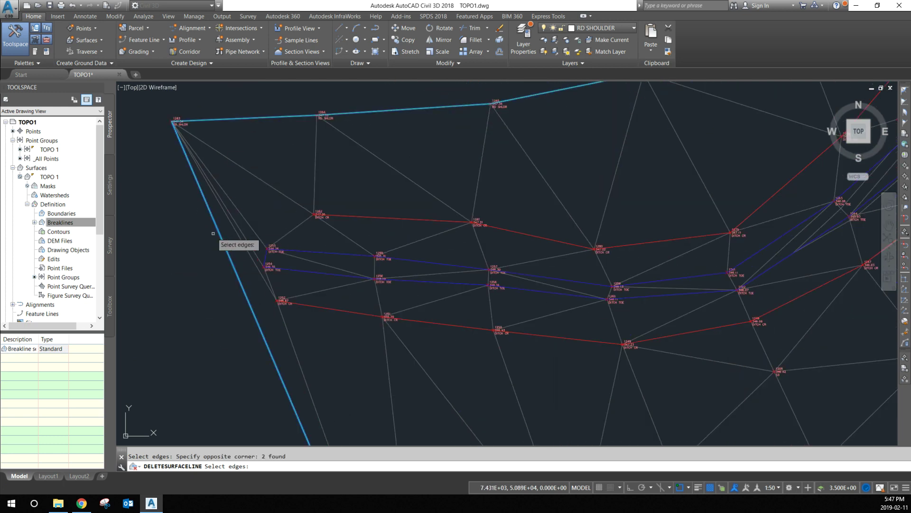
pyautogui.scroll(-5, 207, 224)
pyautogui.scroll(6, 259, 306)
pyautogui.scroll(-2, 302, 314)
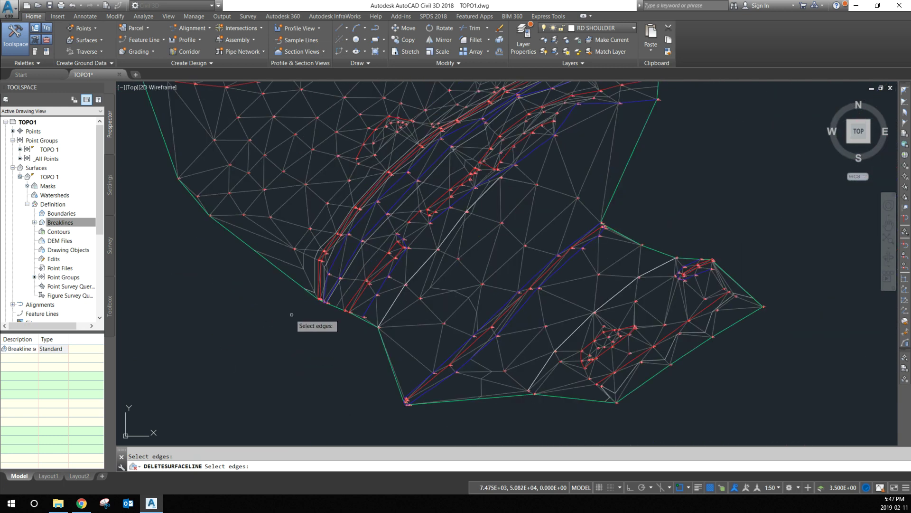
pyautogui.scroll(-4, 372, 327)
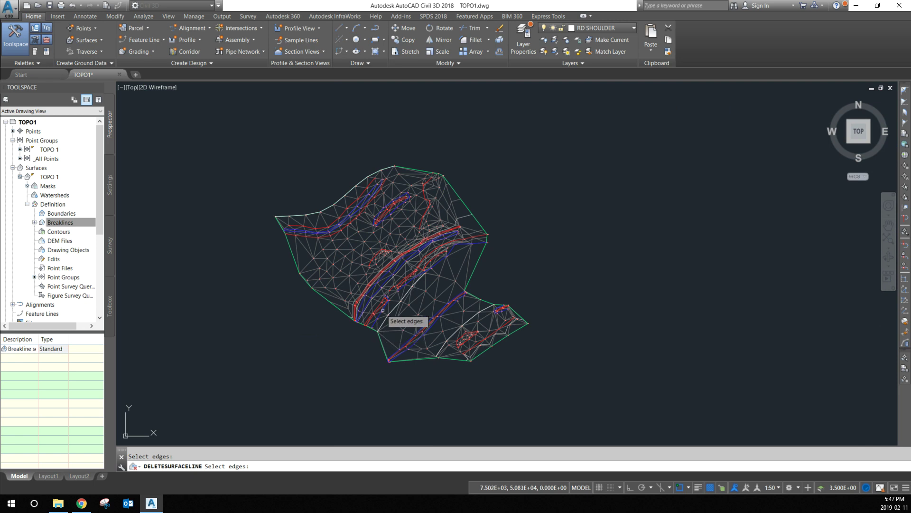
pyautogui.press('Return')
pyautogui.press('Escape')
# Delete the TOPO 1 surface's outer triangle edges along the north-east boundary, above the road's eastern end.
pyautogui.scroll(3, 474, 227)
pyautogui.click(500, 199)
pyautogui.click(470, 203)
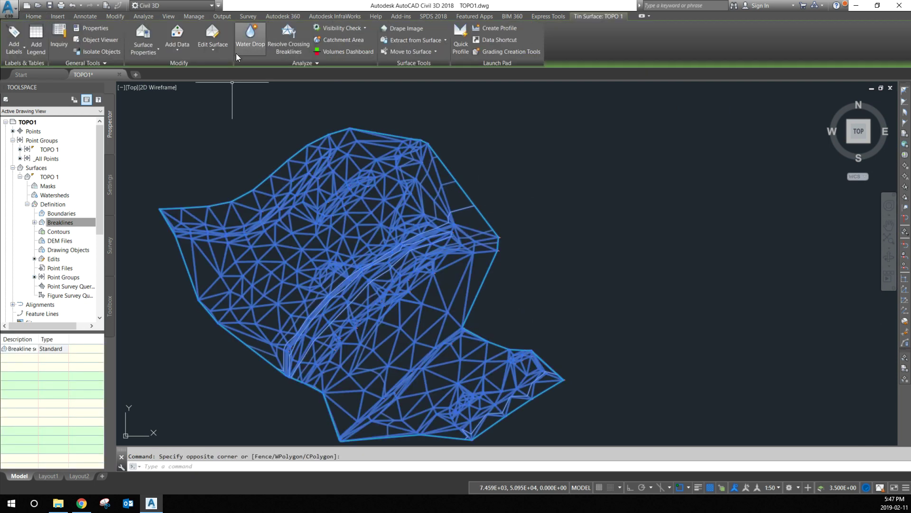
pyautogui.click(205, 46)
pyautogui.click(218, 90)
pyautogui.scroll(4, 465, 206)
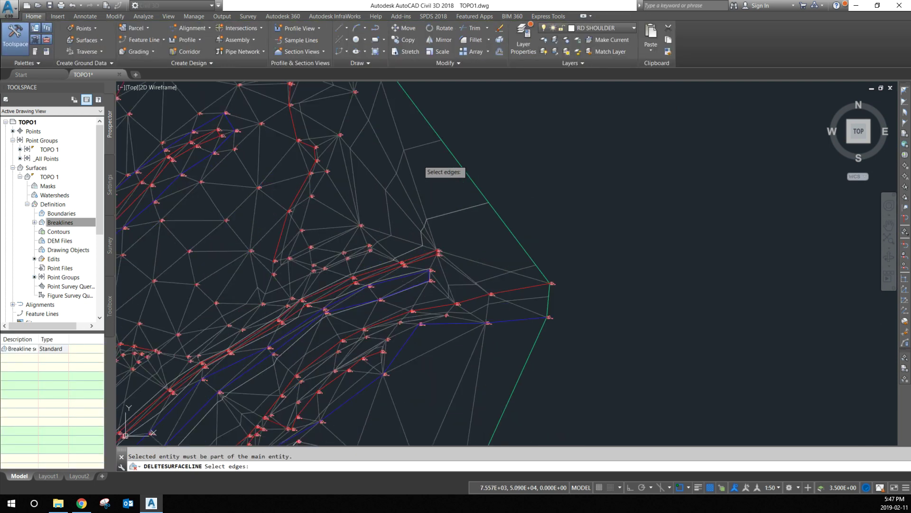
pyautogui.click(493, 217)
pyautogui.click(494, 217)
pyautogui.scroll(-5, 499, 207)
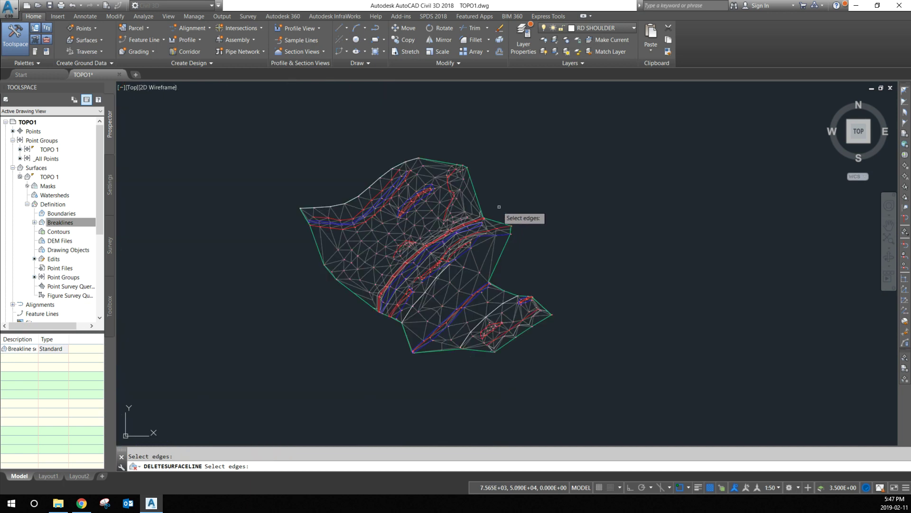
# Finish the edge deletion and examine the TOPO 1 surface's shaded 3D shape in the Object Viewer from oblique and low front angles.
pyautogui.press('Escape')
pyautogui.press('Escape')
pyautogui.click(479, 204)
pyautogui.rightClick(470, 204)
pyautogui.click(499, 337)
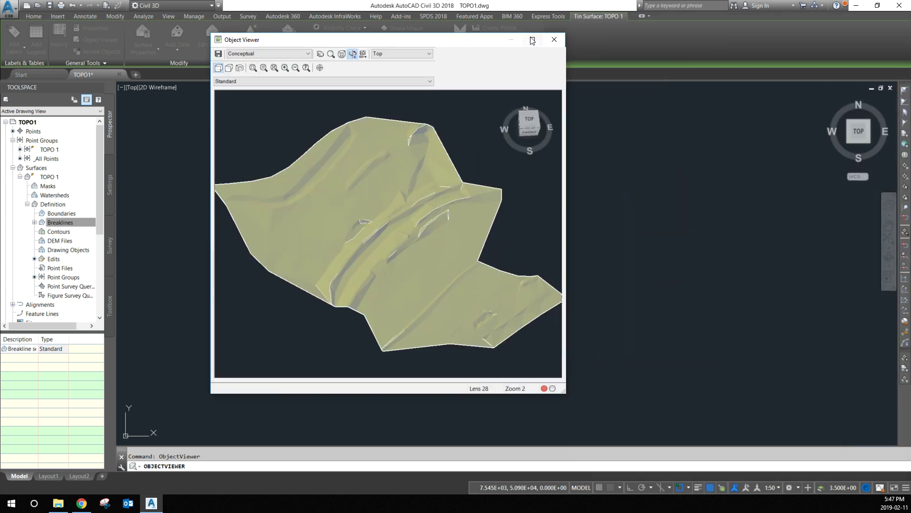
pyautogui.click(533, 40)
pyautogui.moveTo(423, 315); pyautogui.dragTo(279, 233)
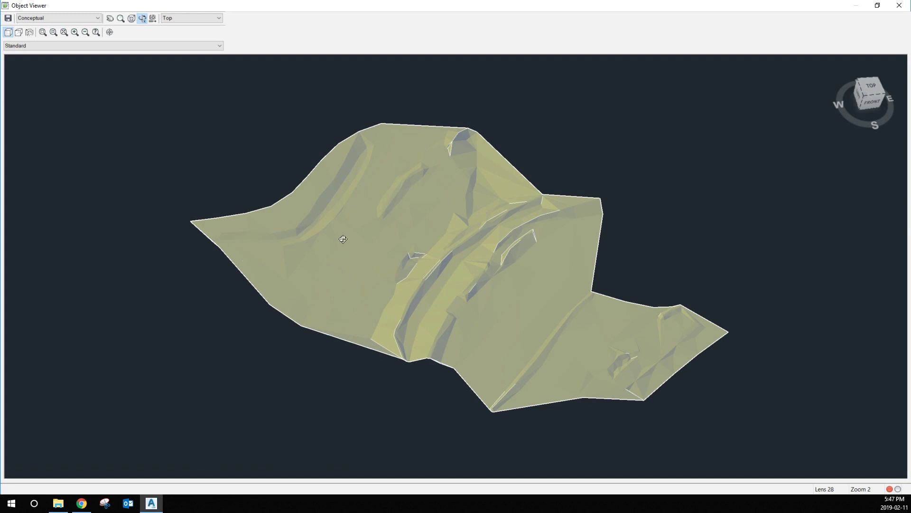
pyautogui.moveTo(397, 279); pyautogui.dragTo(424, 298)
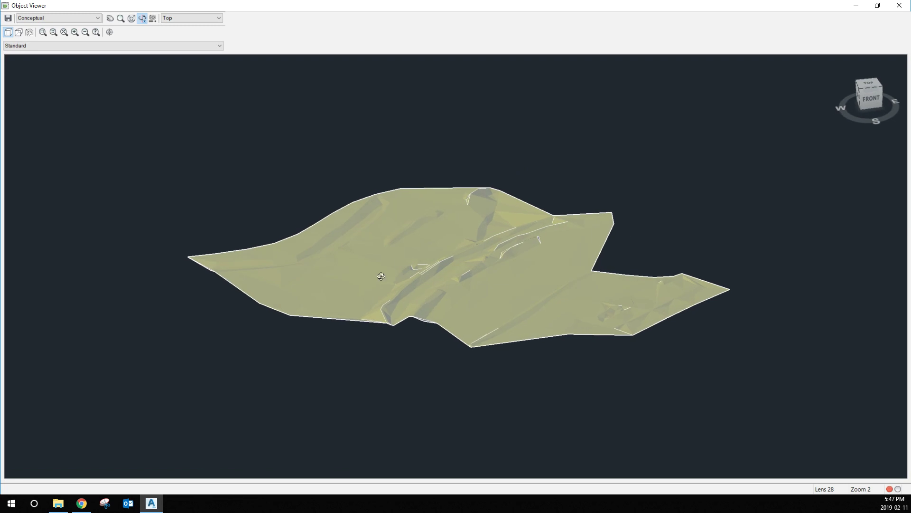
pyautogui.moveTo(442, 266); pyautogui.dragTo(408, 261)
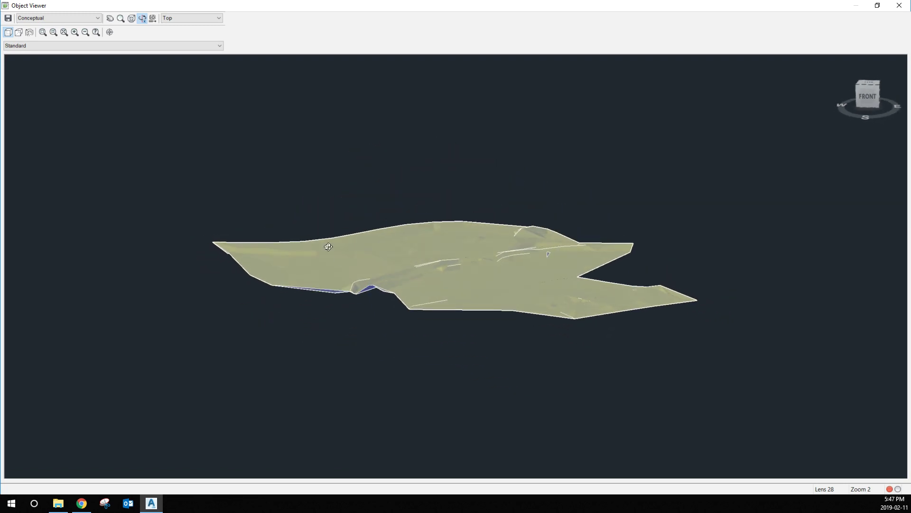
pyautogui.moveTo(393, 265); pyautogui.dragTo(470, 348)
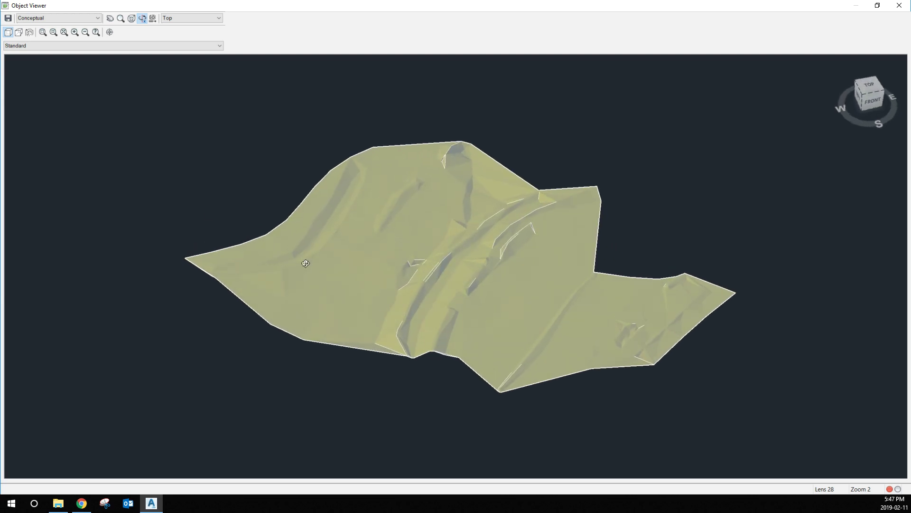
pyautogui.press('Escape')
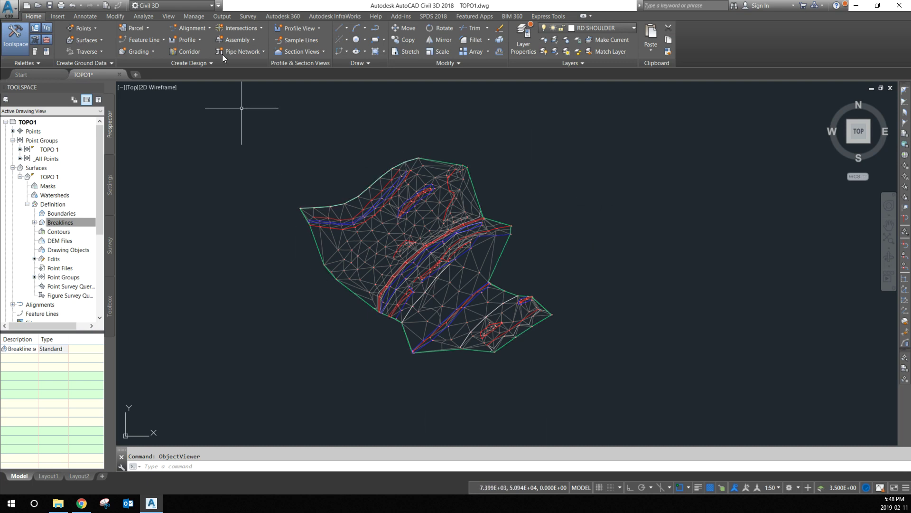
# Change the TOPO 1 surface's style to Contours 1m and 5m (Background) in its surface properties.
pyautogui.click(412, 242)
pyautogui.rightClick(413, 231)
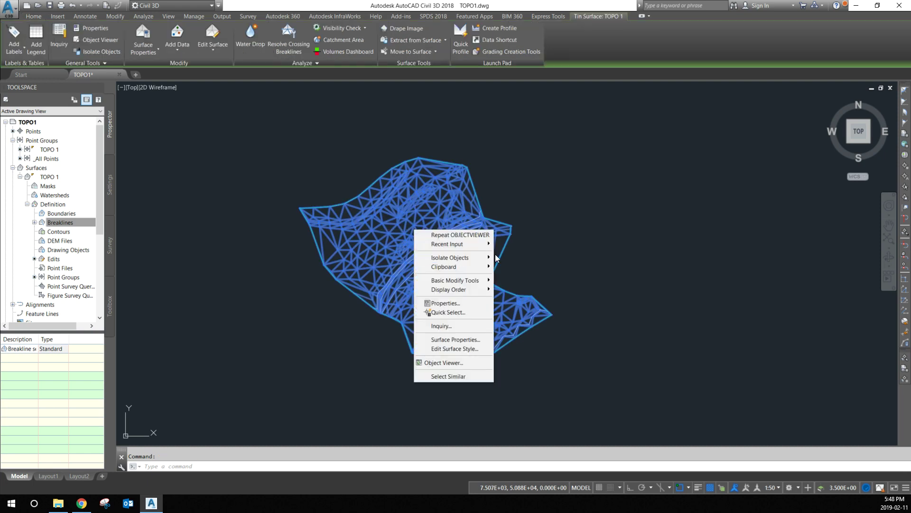
pyautogui.click(454, 339)
pyautogui.click(389, 250)
pyautogui.click(375, 303)
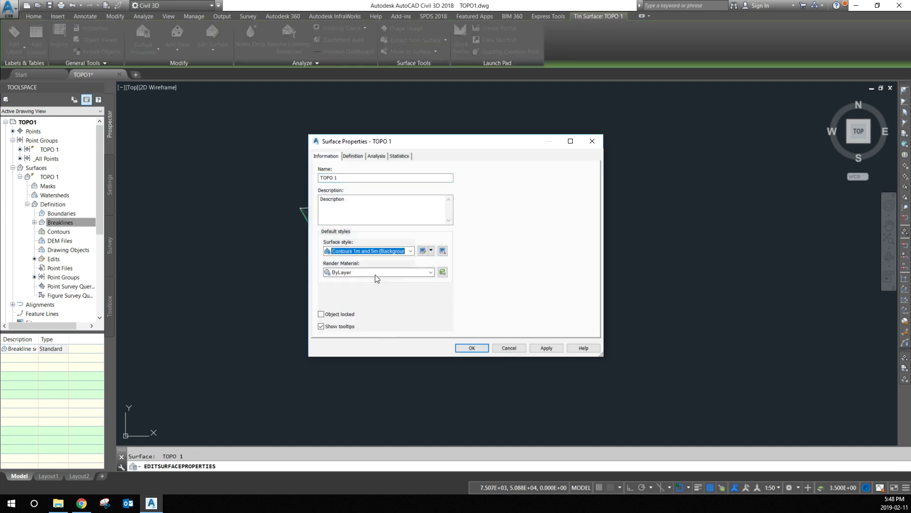
pyautogui.click(546, 348)
pyautogui.click(471, 347)
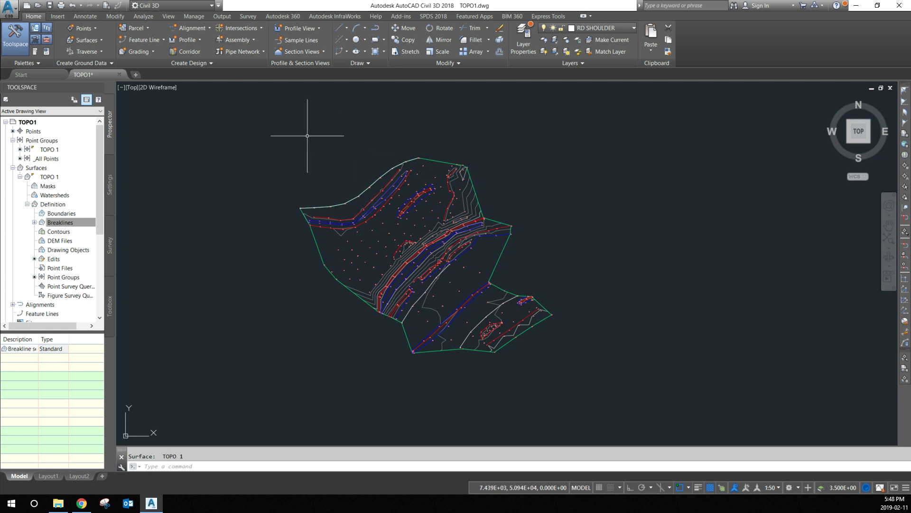
# Select the whole TOPO 1 survey, including the surface, points and breakline linework, with one enclosing window.
pyautogui.click(251, 136)
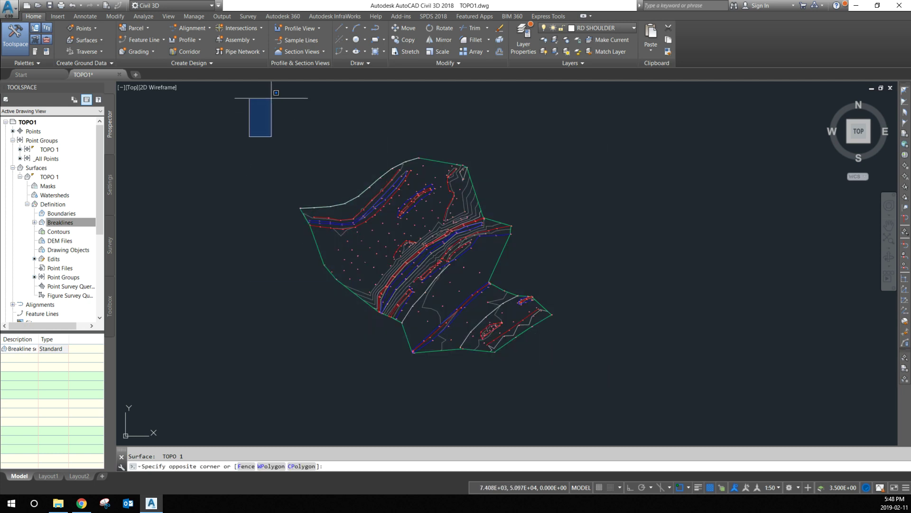
pyautogui.click(342, 119)
pyautogui.click(218, 110)
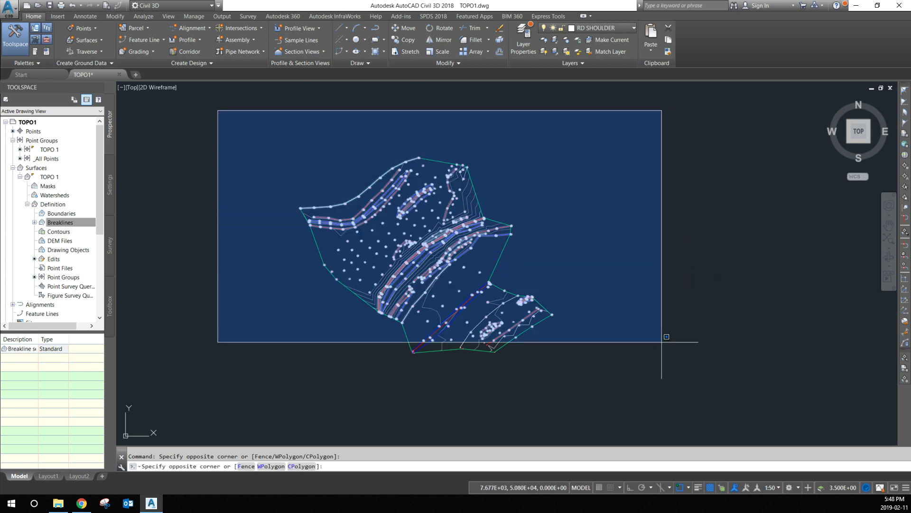
pyautogui.click(631, 377)
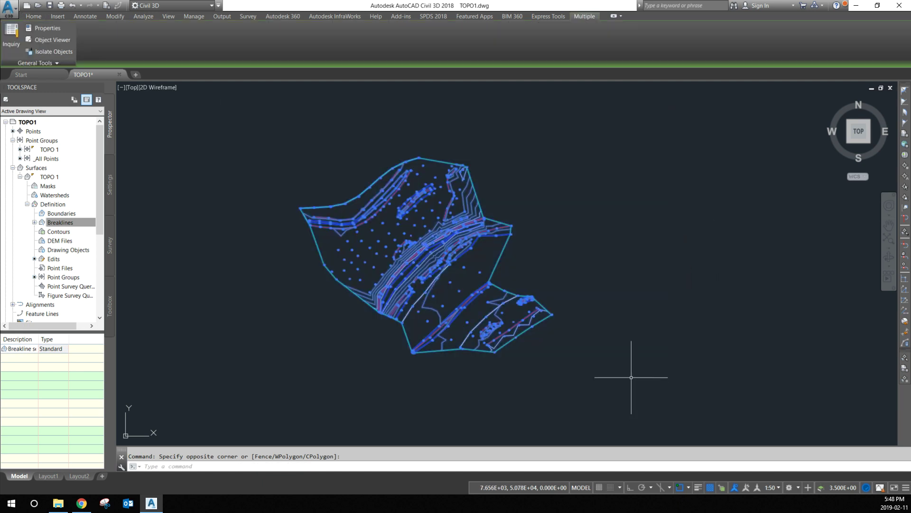